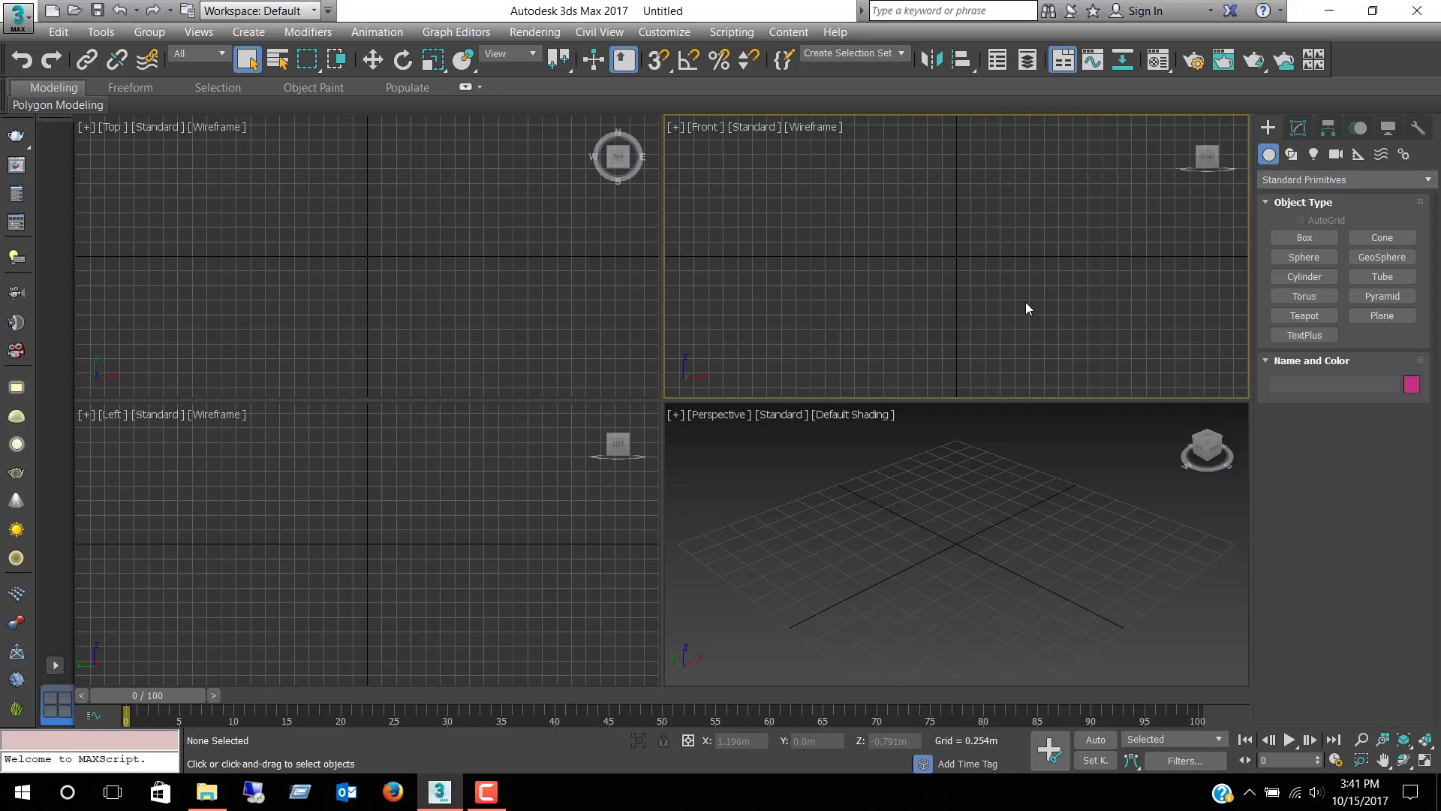
Step: Set both display units and system units to Metric Centimeters
click(663, 33)
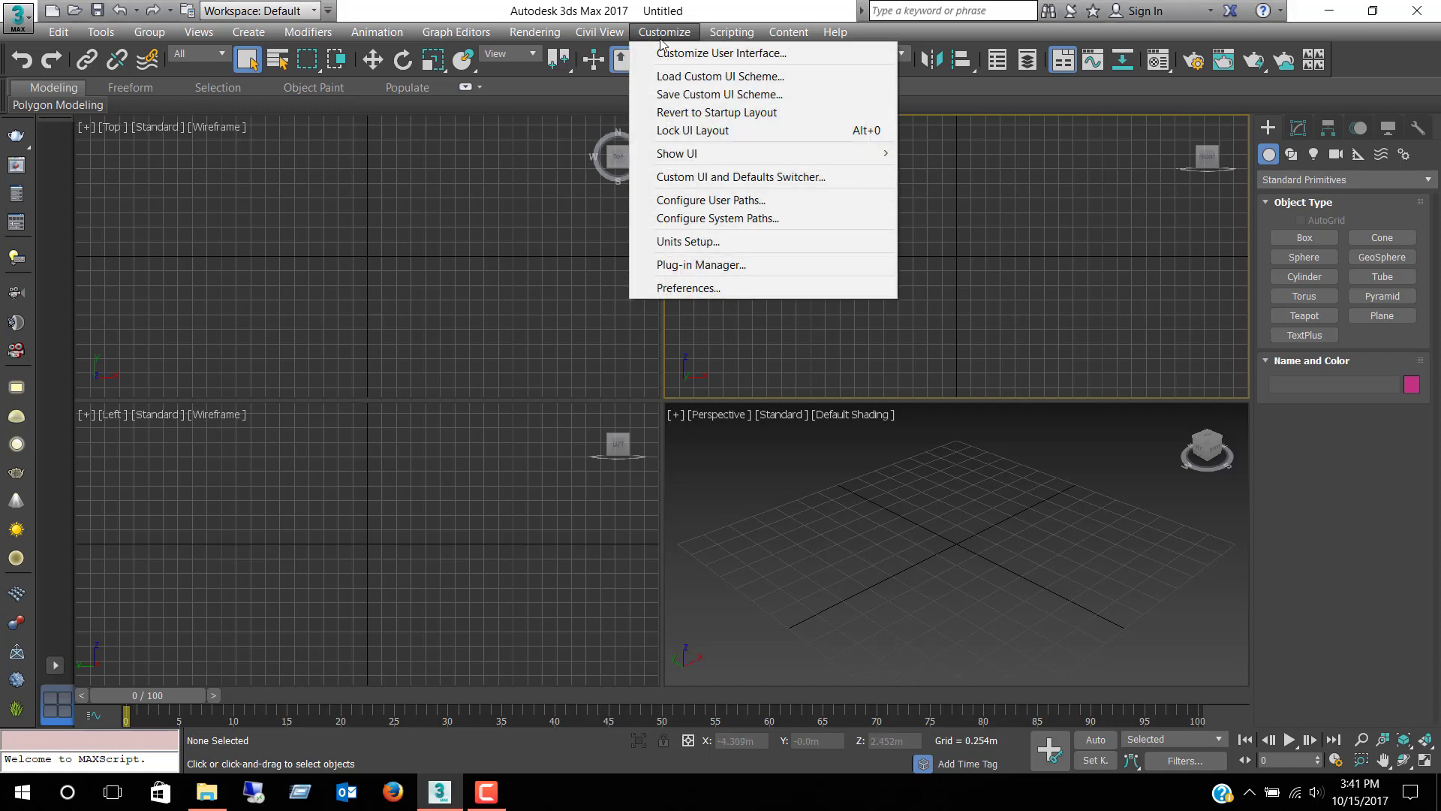
click(713, 241)
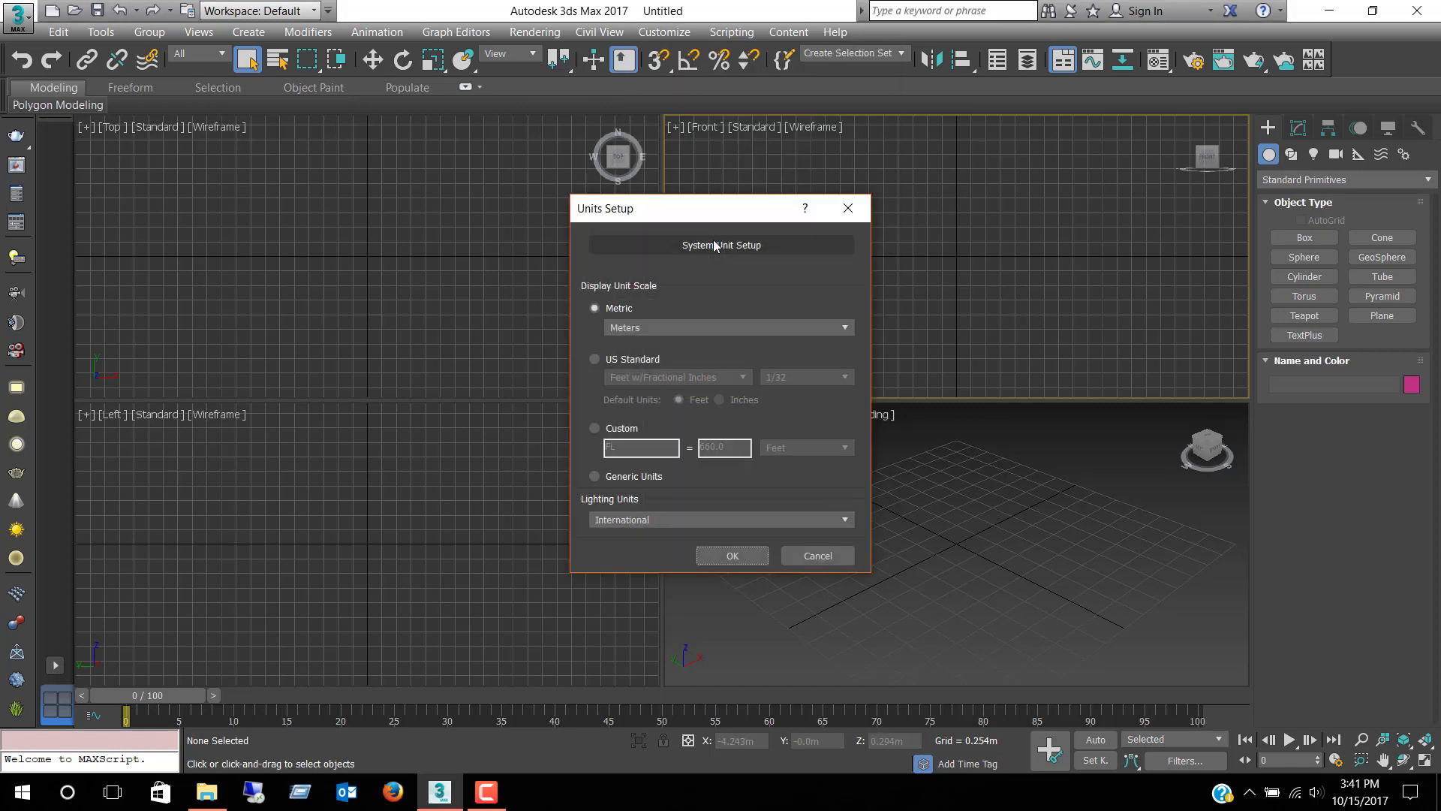
click(671, 328)
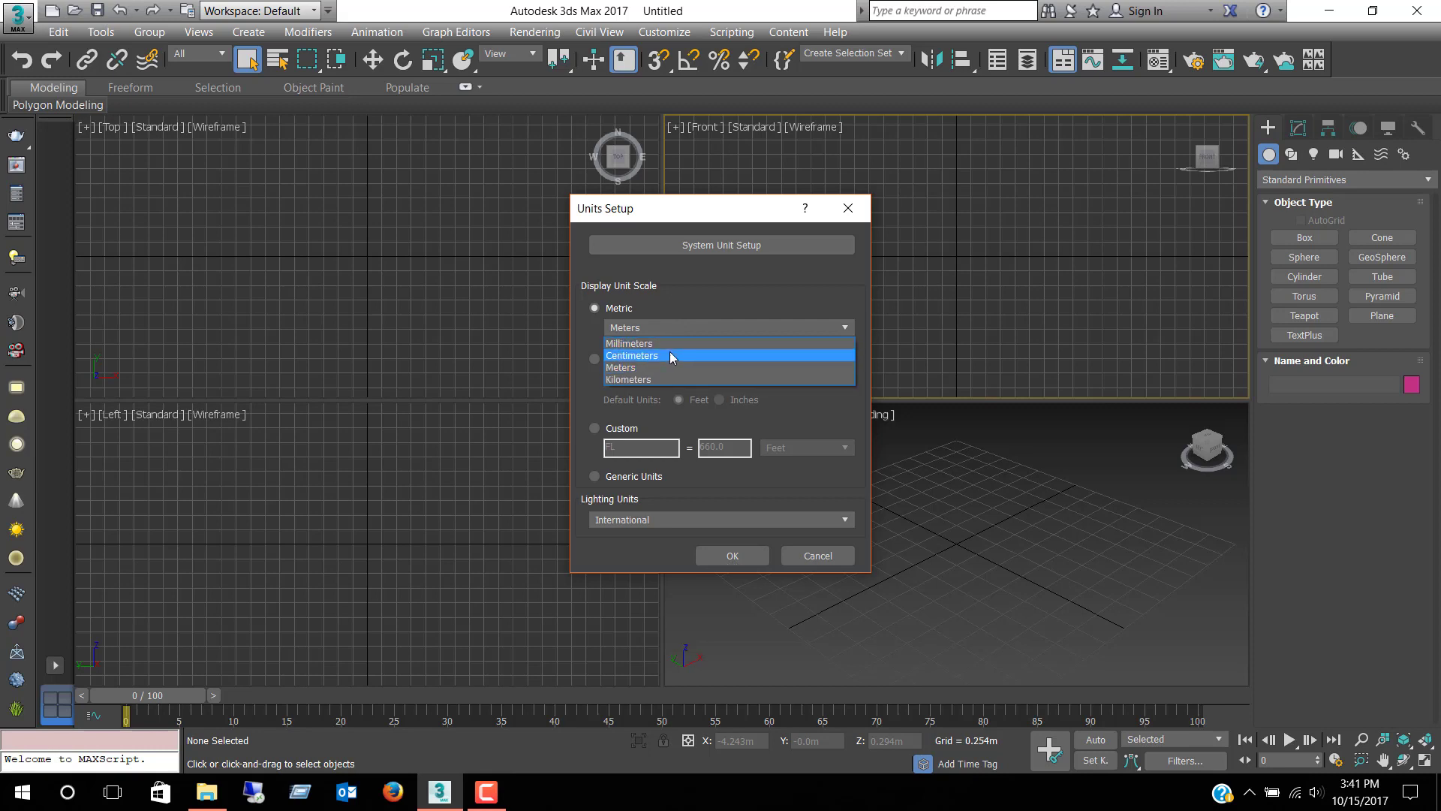
click(671, 356)
click(673, 245)
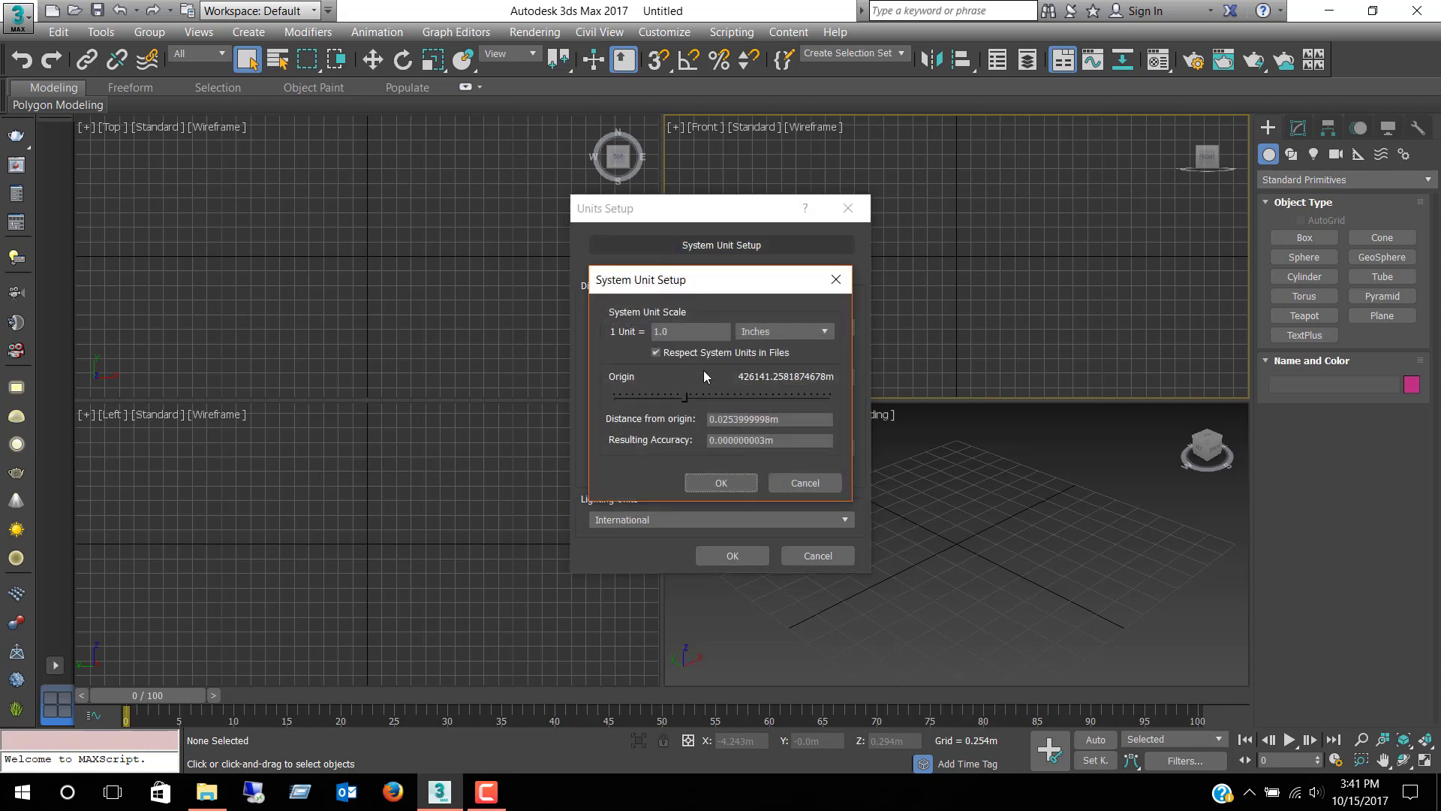
click(817, 334)
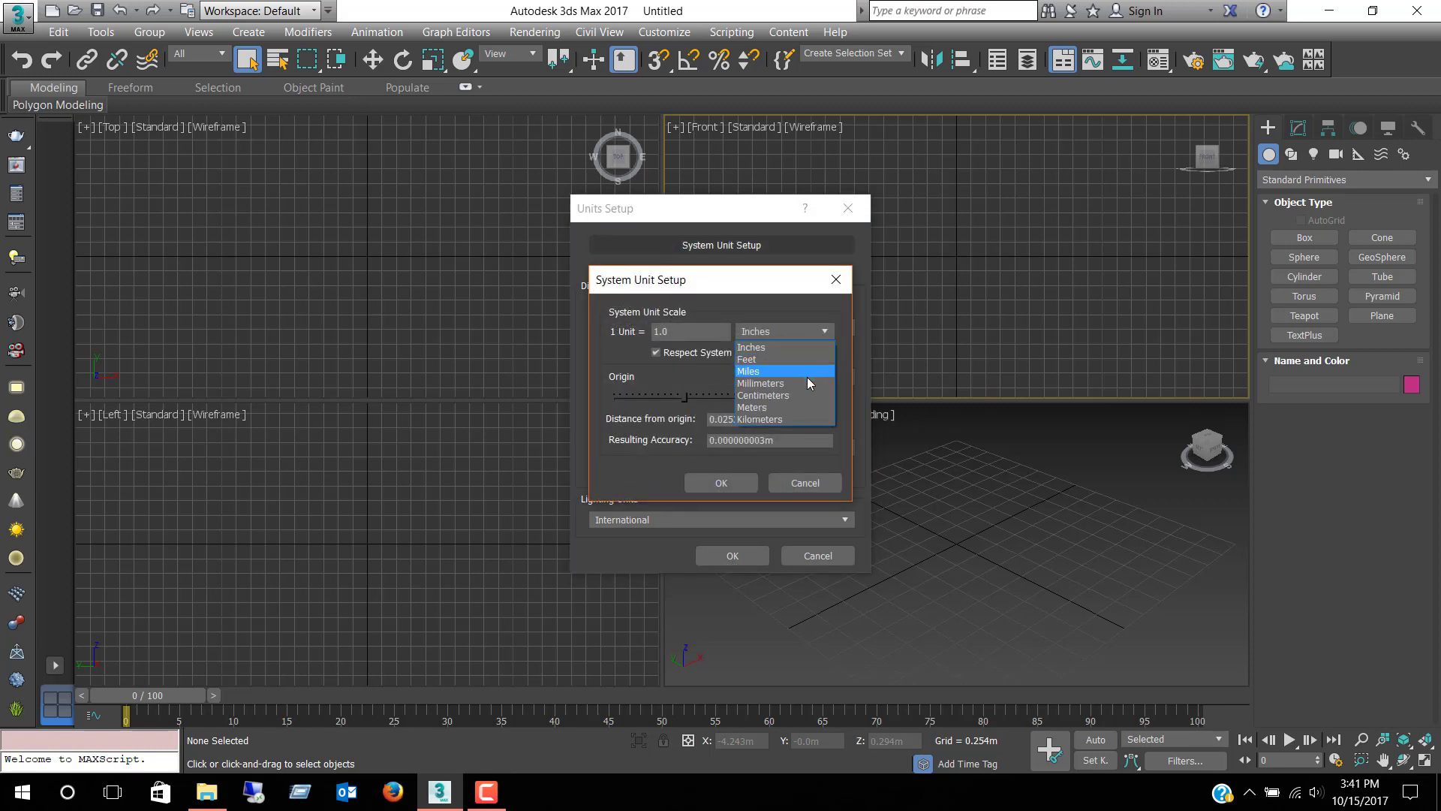
click(809, 396)
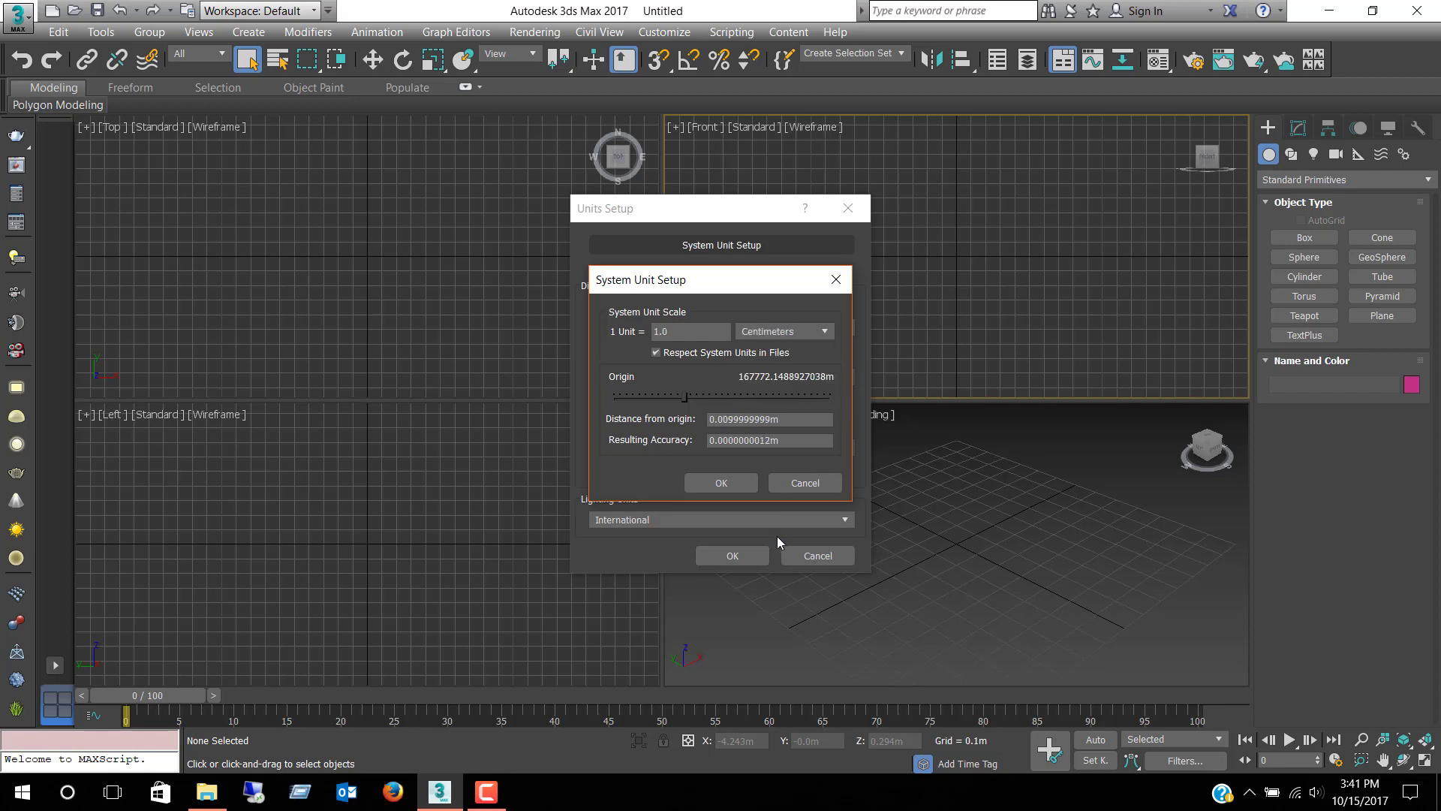
click(737, 485)
click(751, 556)
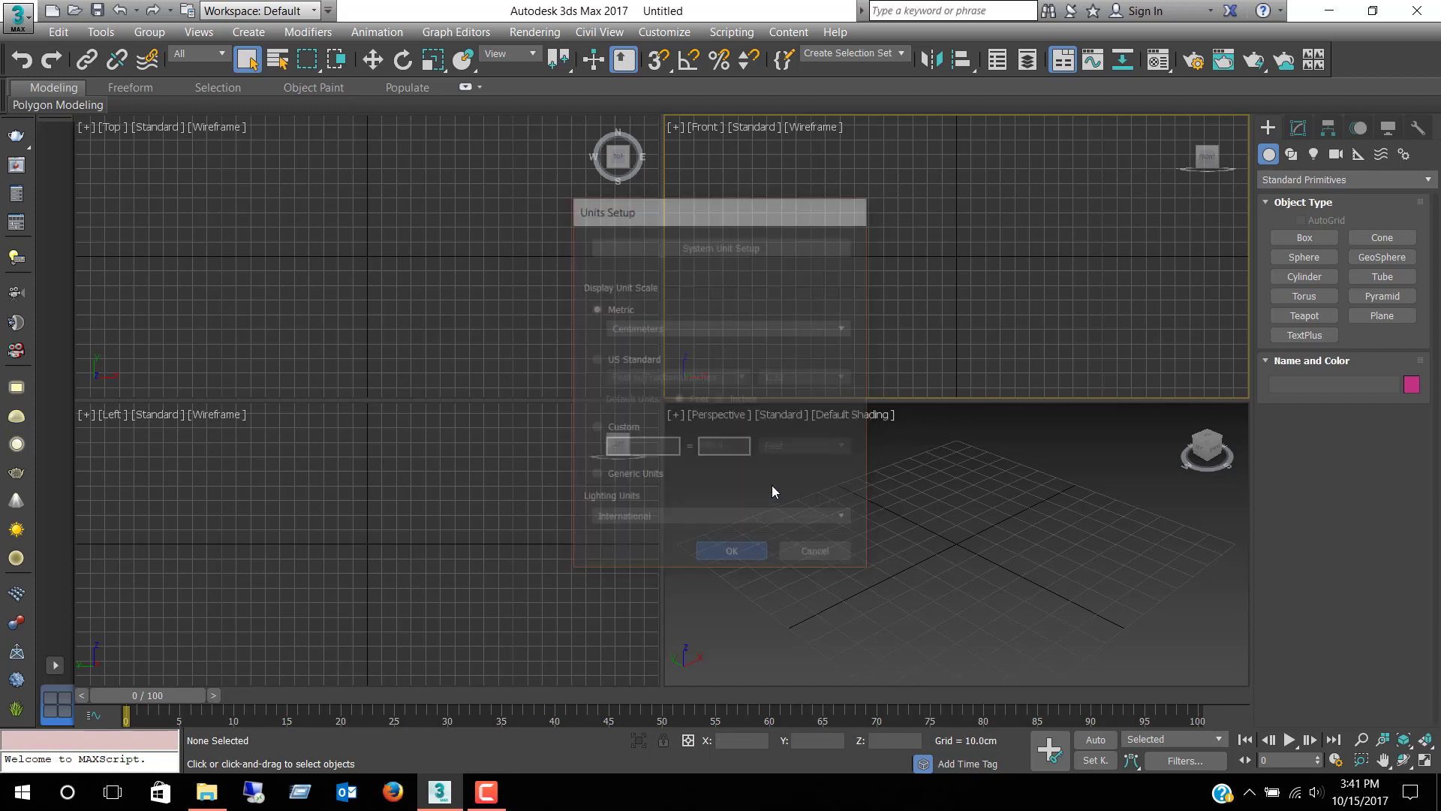
Step: Show the Home Grid spacing in Grid and Snap Settings and select its 10.0cm value
right_click(688, 69)
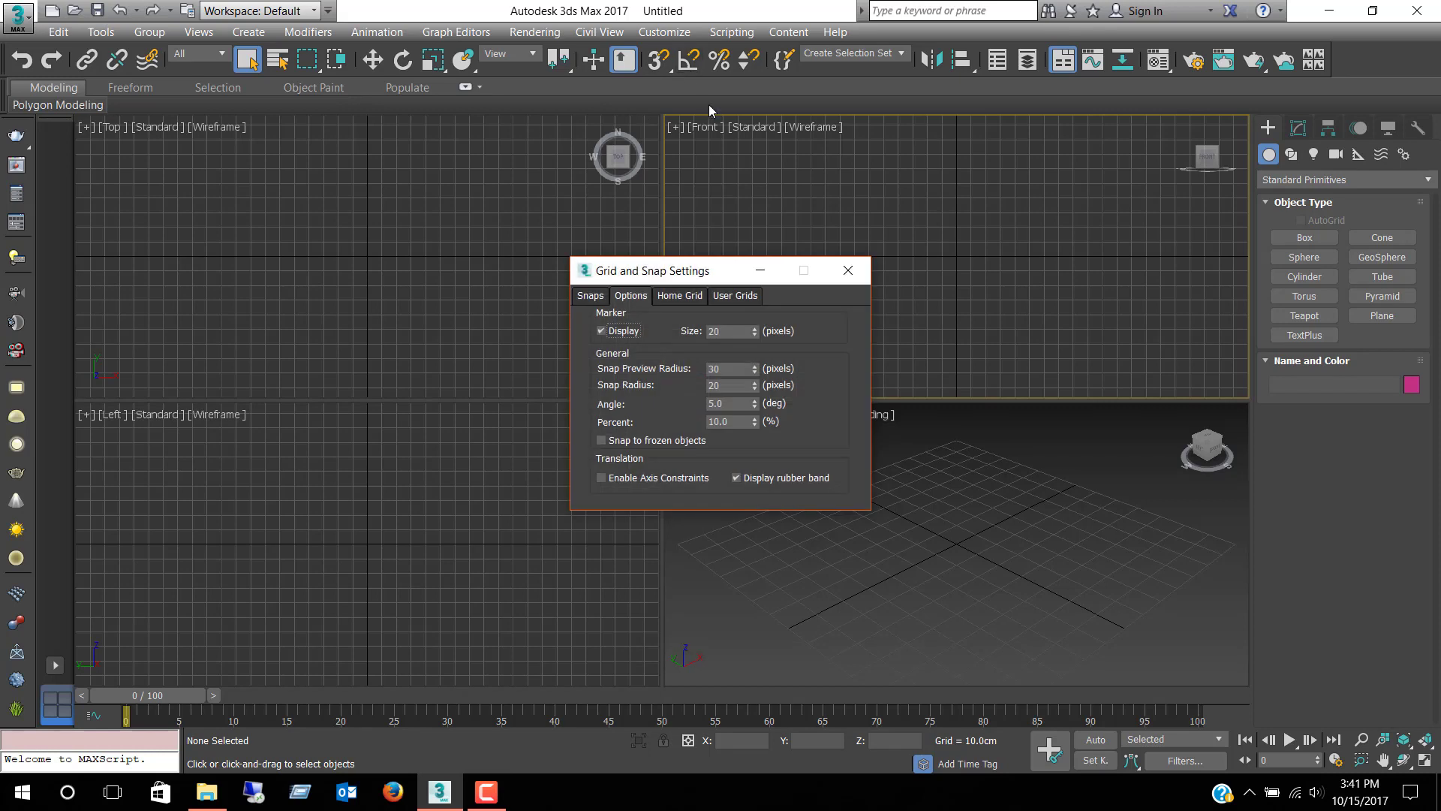
click(698, 295)
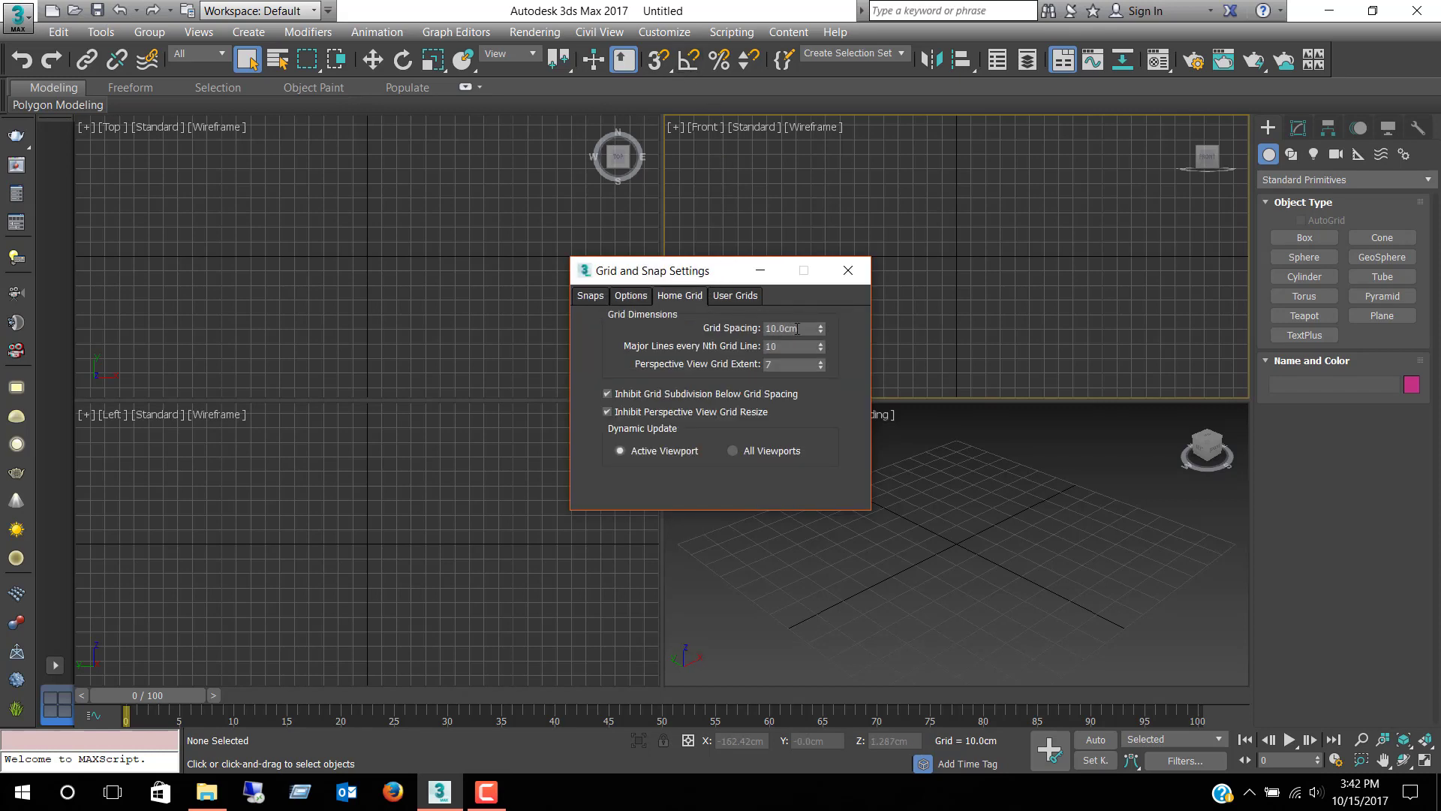
drag(807, 328, 763, 328)
Step: Draw a cylinder at the centre of the Front viewport
click(849, 271)
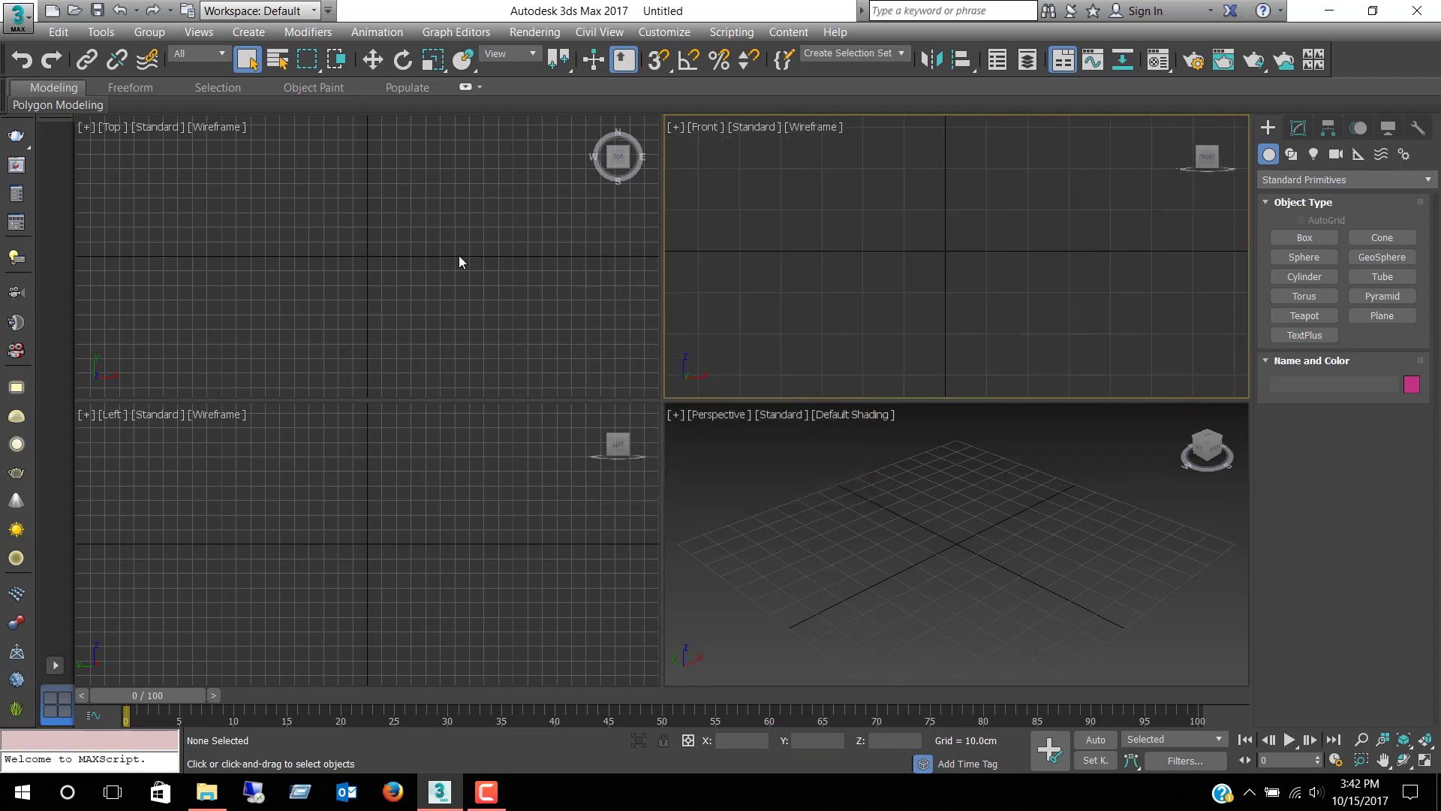
scroll(370, 250, up, 5)
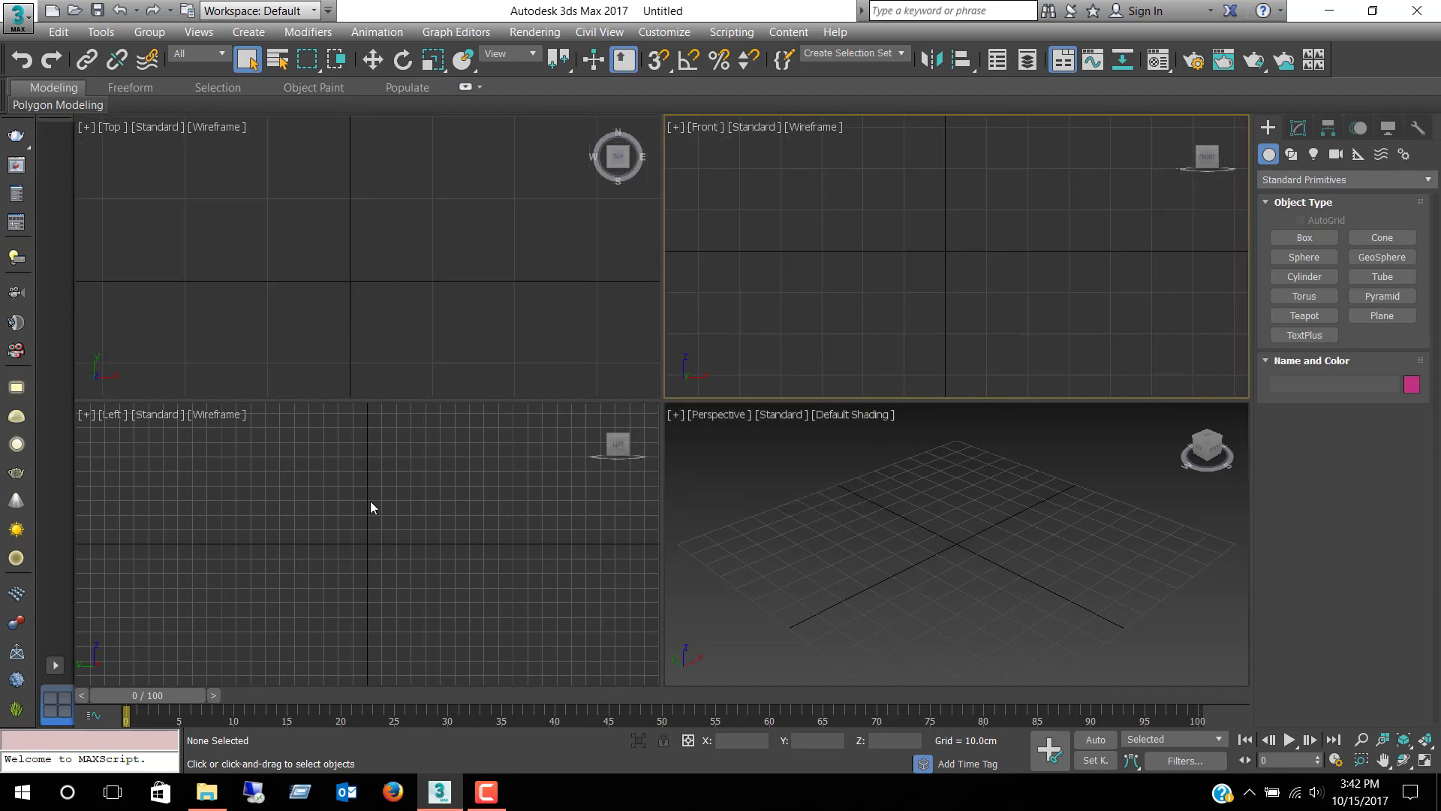
scroll(358, 538, up, 3)
scroll(384, 548, up, 2)
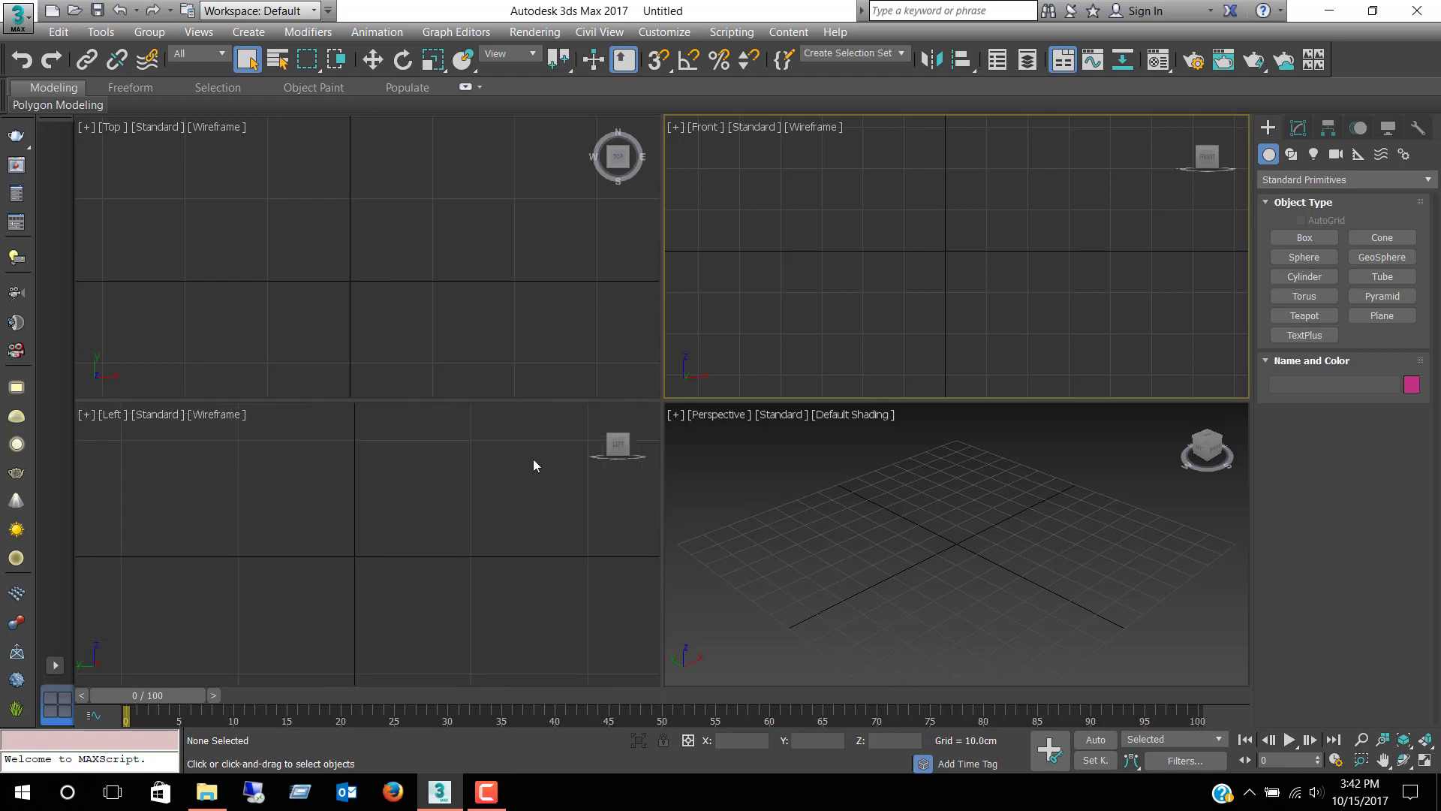
scroll(946, 252, up, 2)
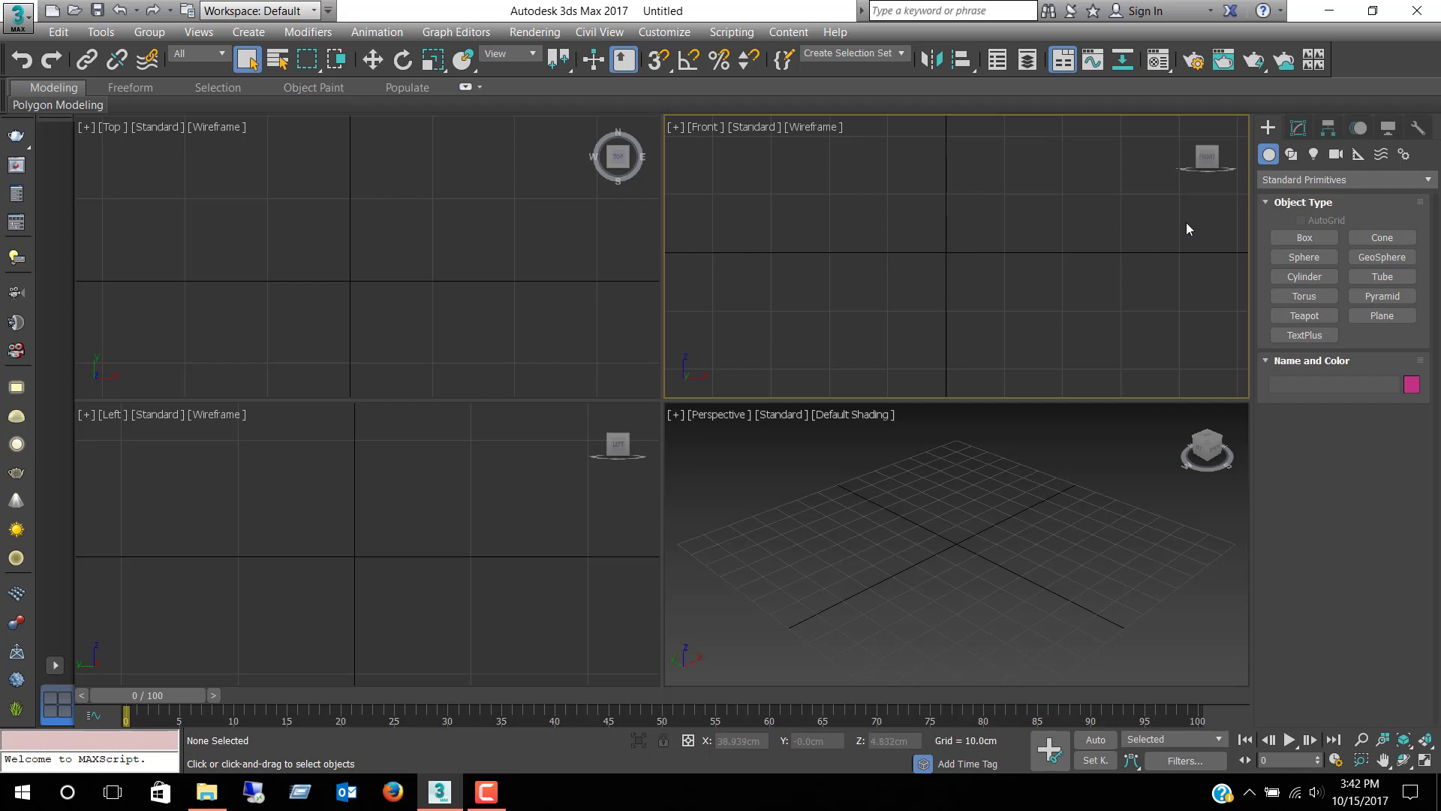
click(1318, 278)
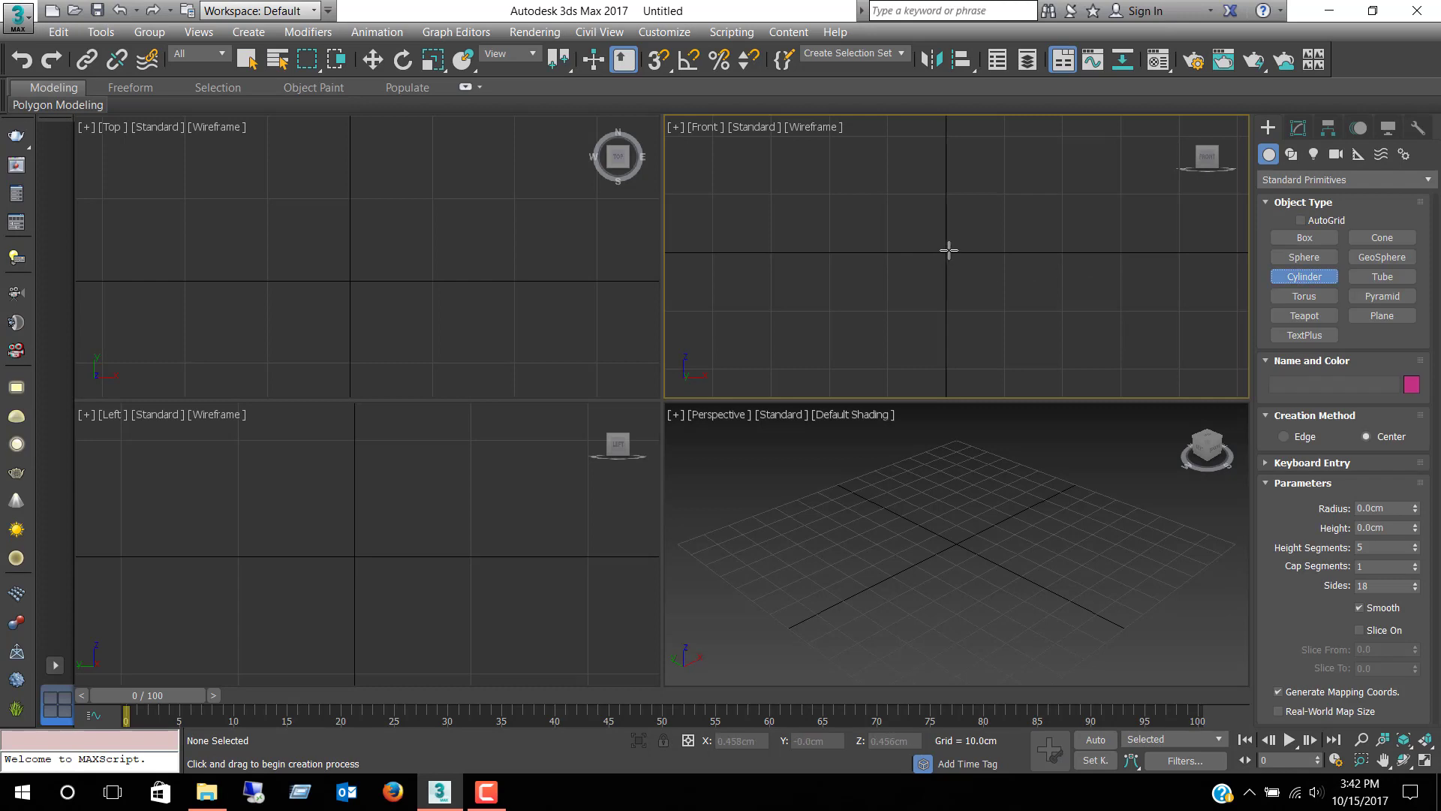
drag(947, 250, 954, 225)
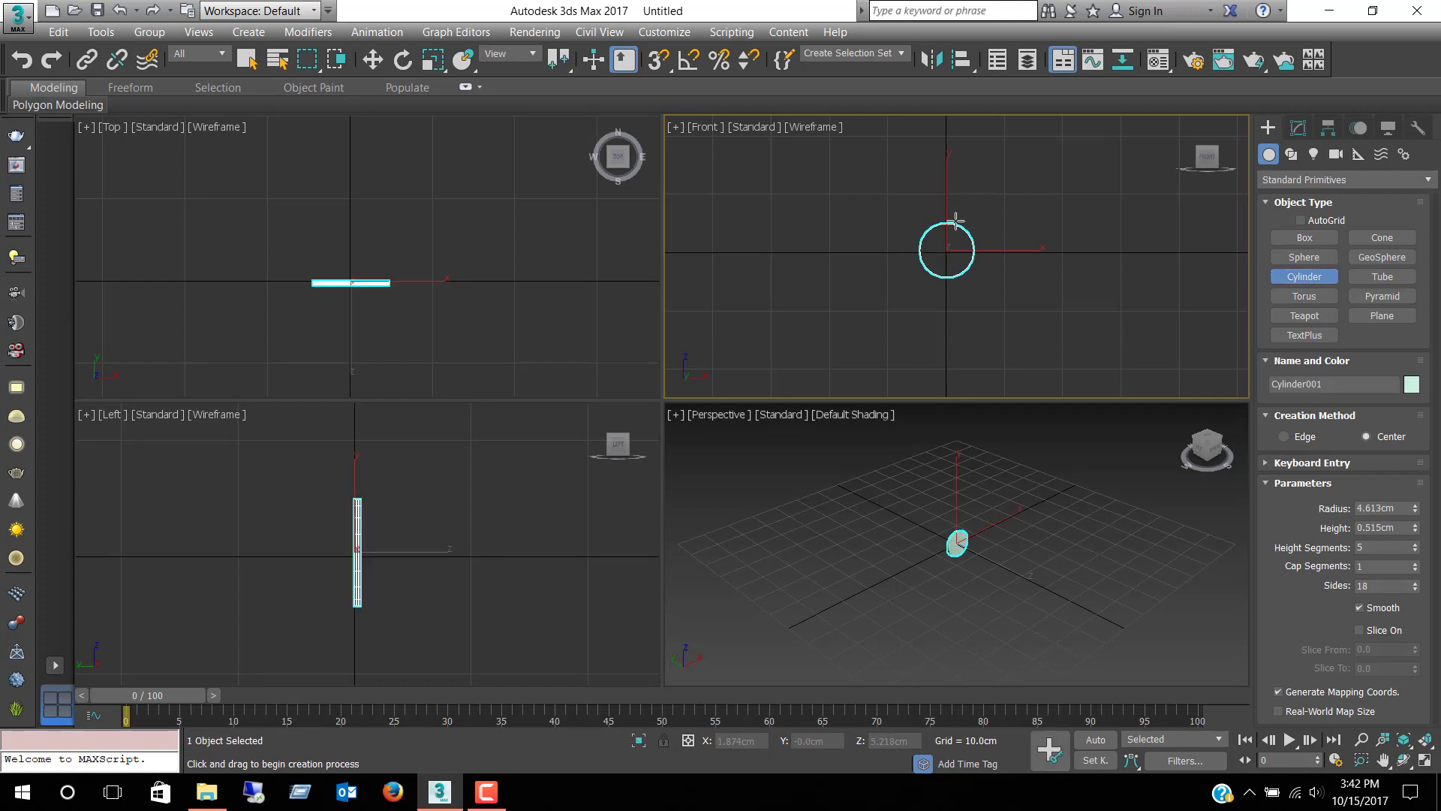
right_click(961, 210)
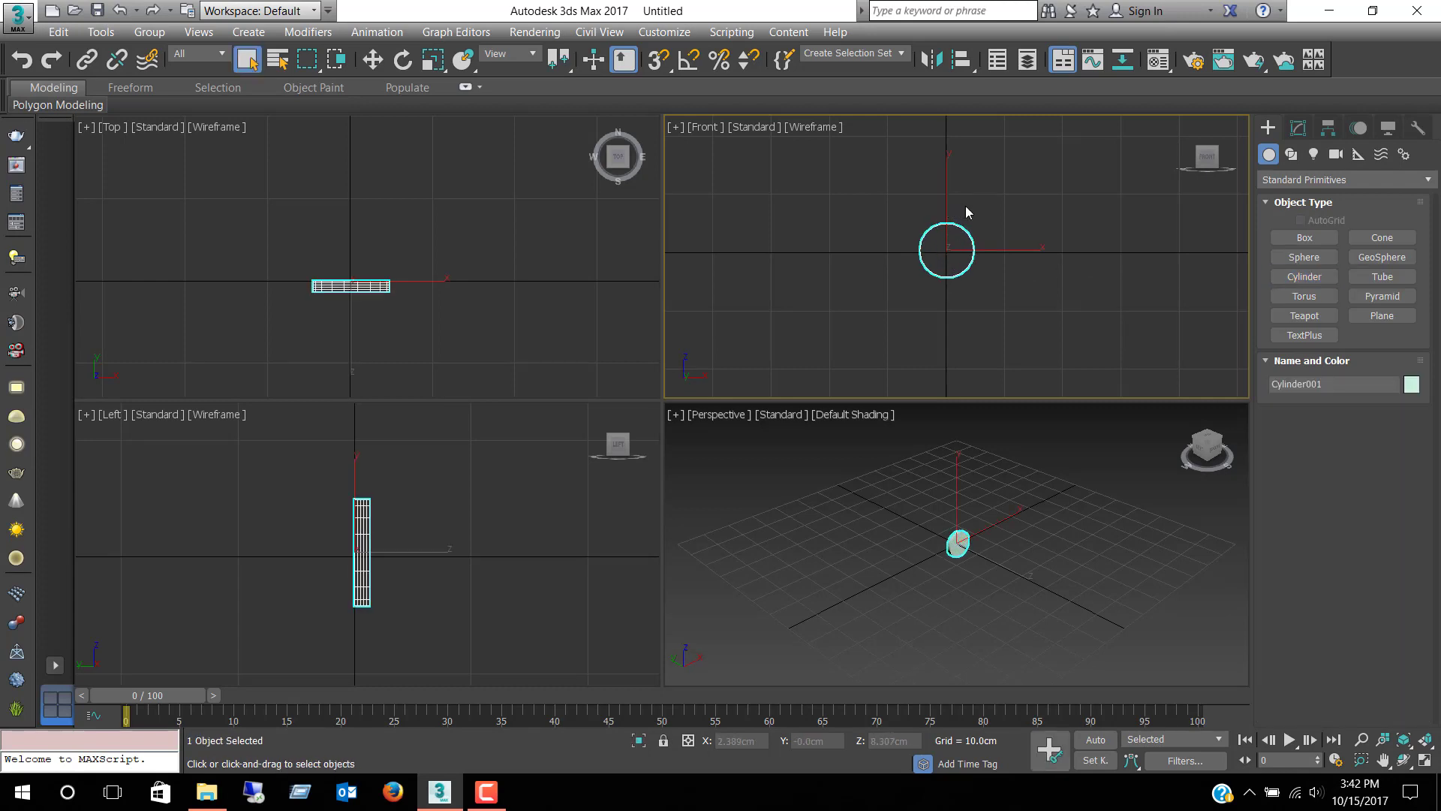
Step: Give the cylinder 1 height segment, 2 cap segments and a 4.5cm radius
click(1298, 130)
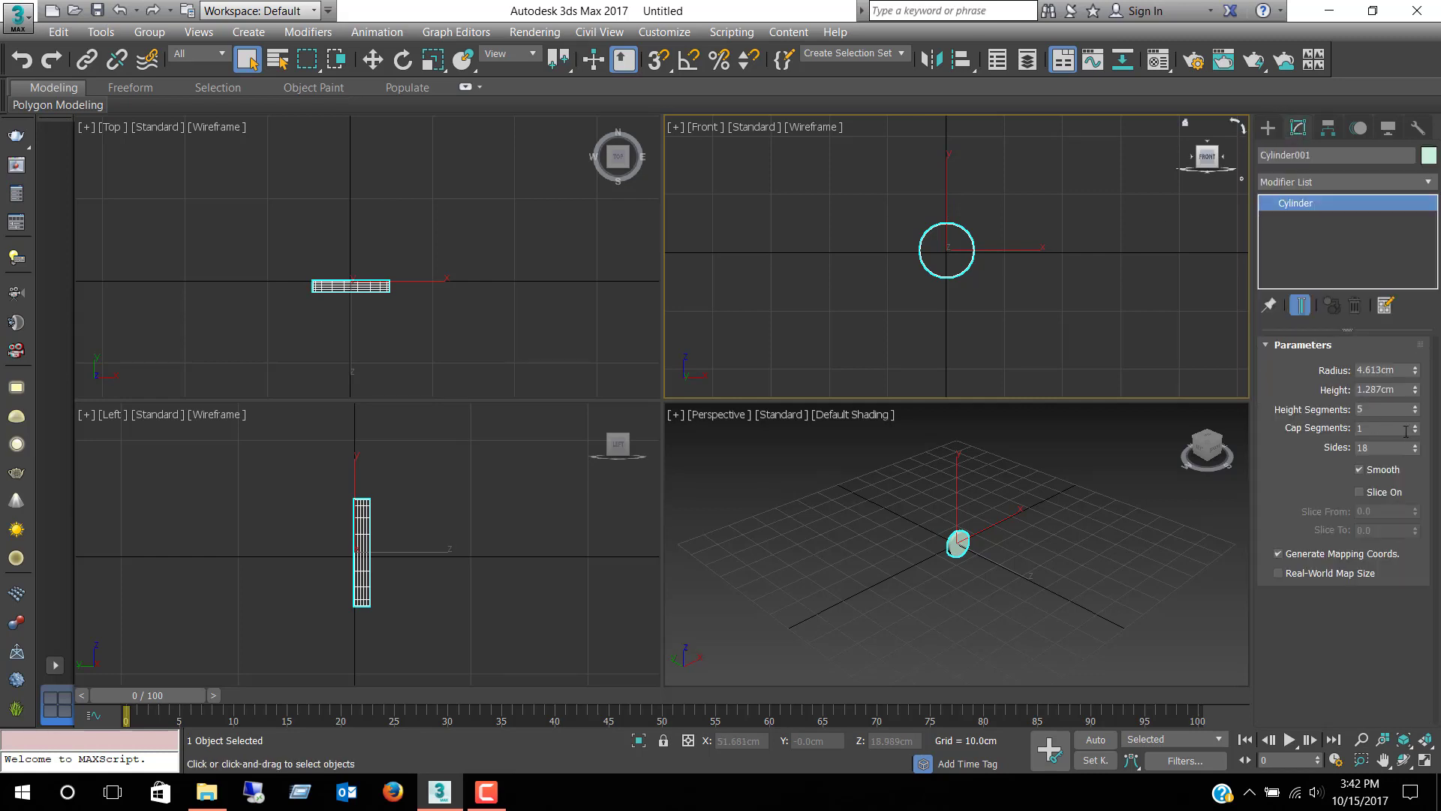
drag(1419, 415, 1417, 422)
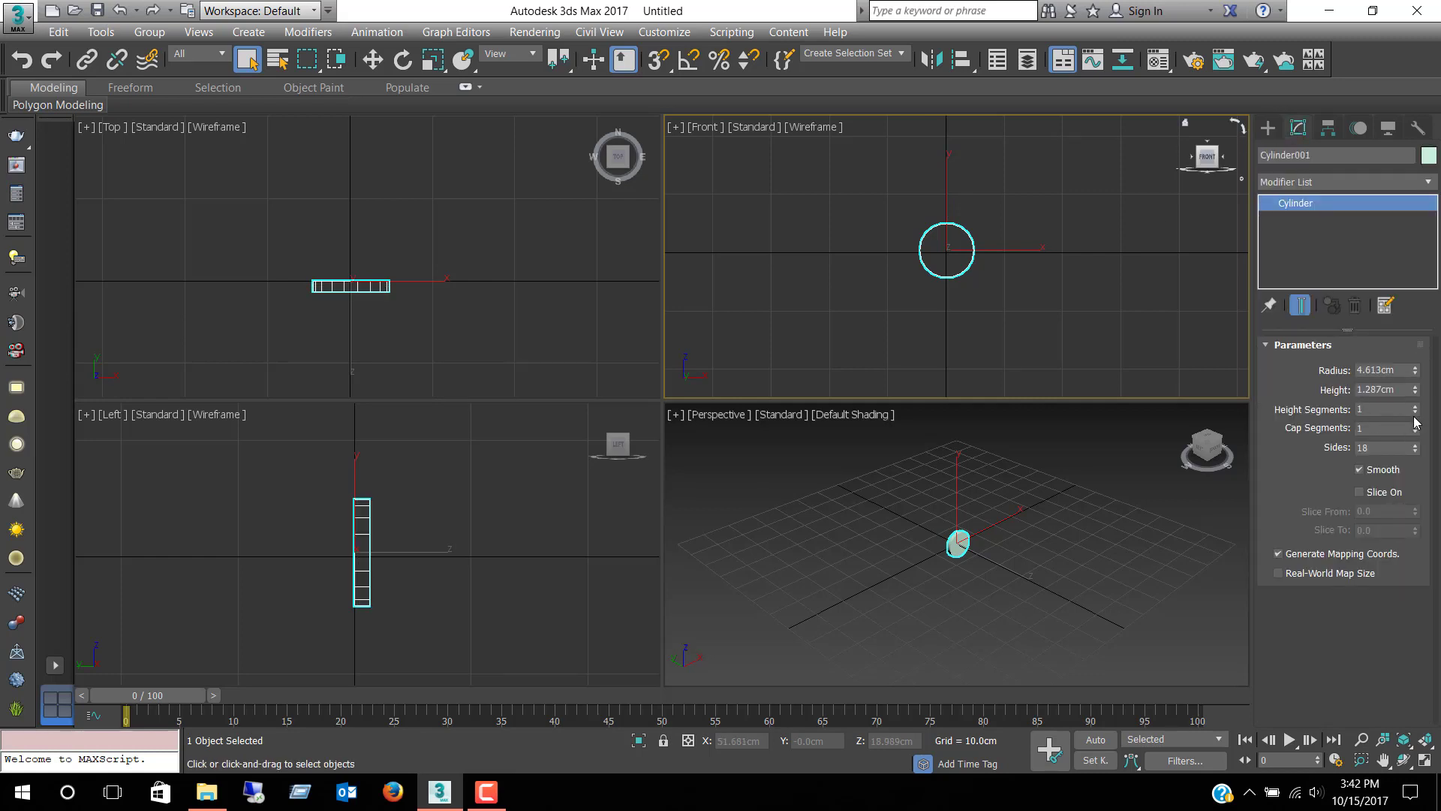
click(1414, 430)
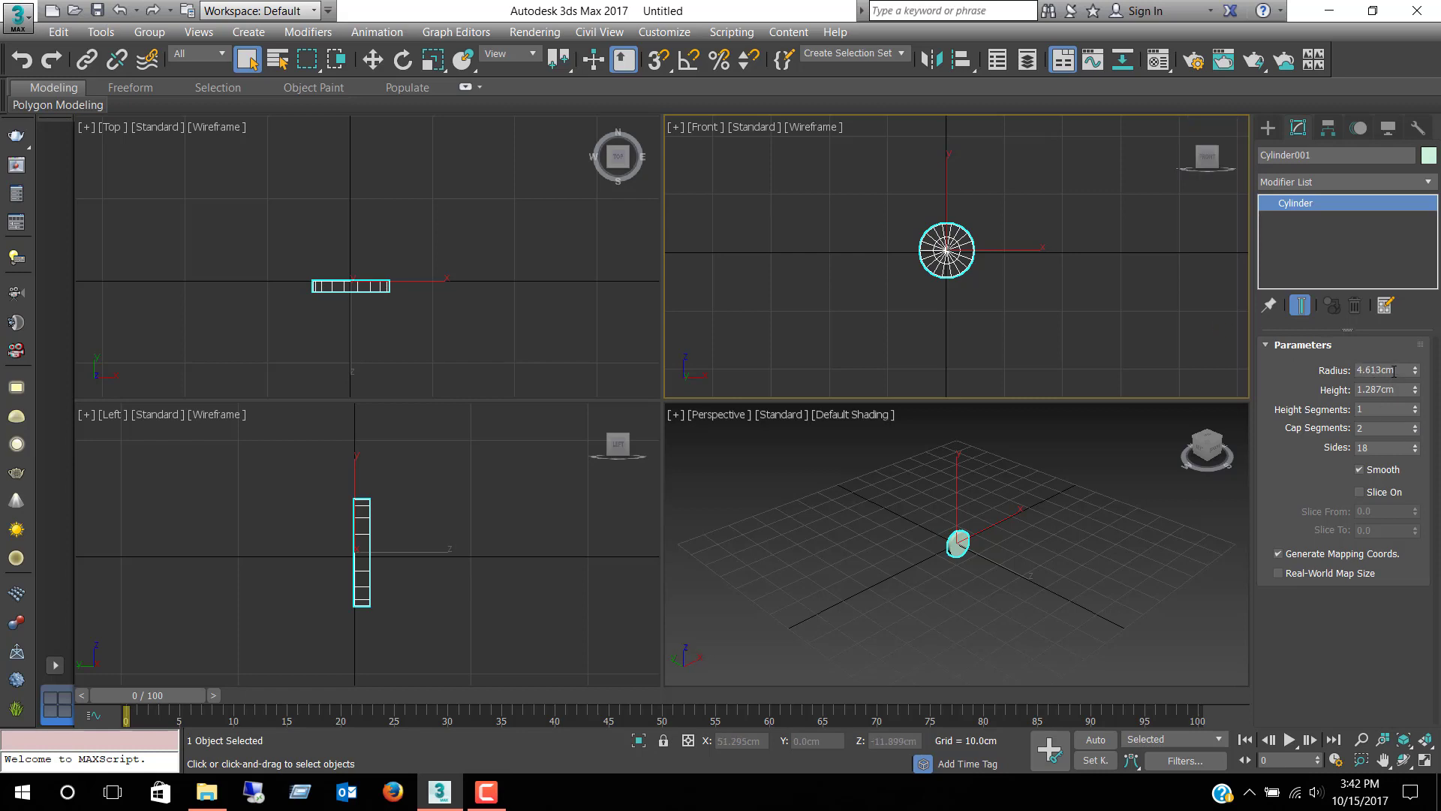
drag(1394, 371, 1337, 367)
text(4.5)
key(Return)
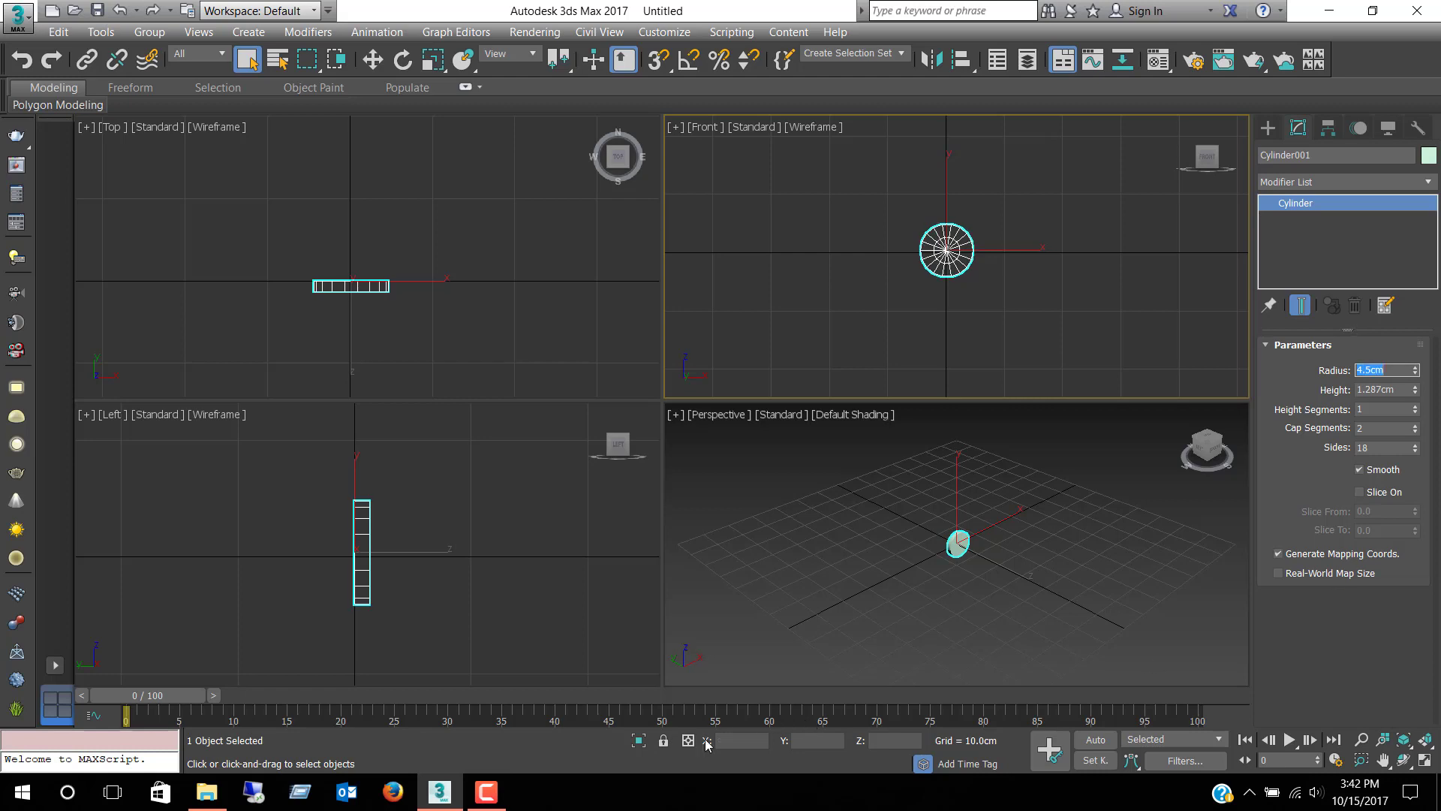
Step: View front.jpg from the rolex ref folder in Photos, then minimize Explorer
click(206, 792)
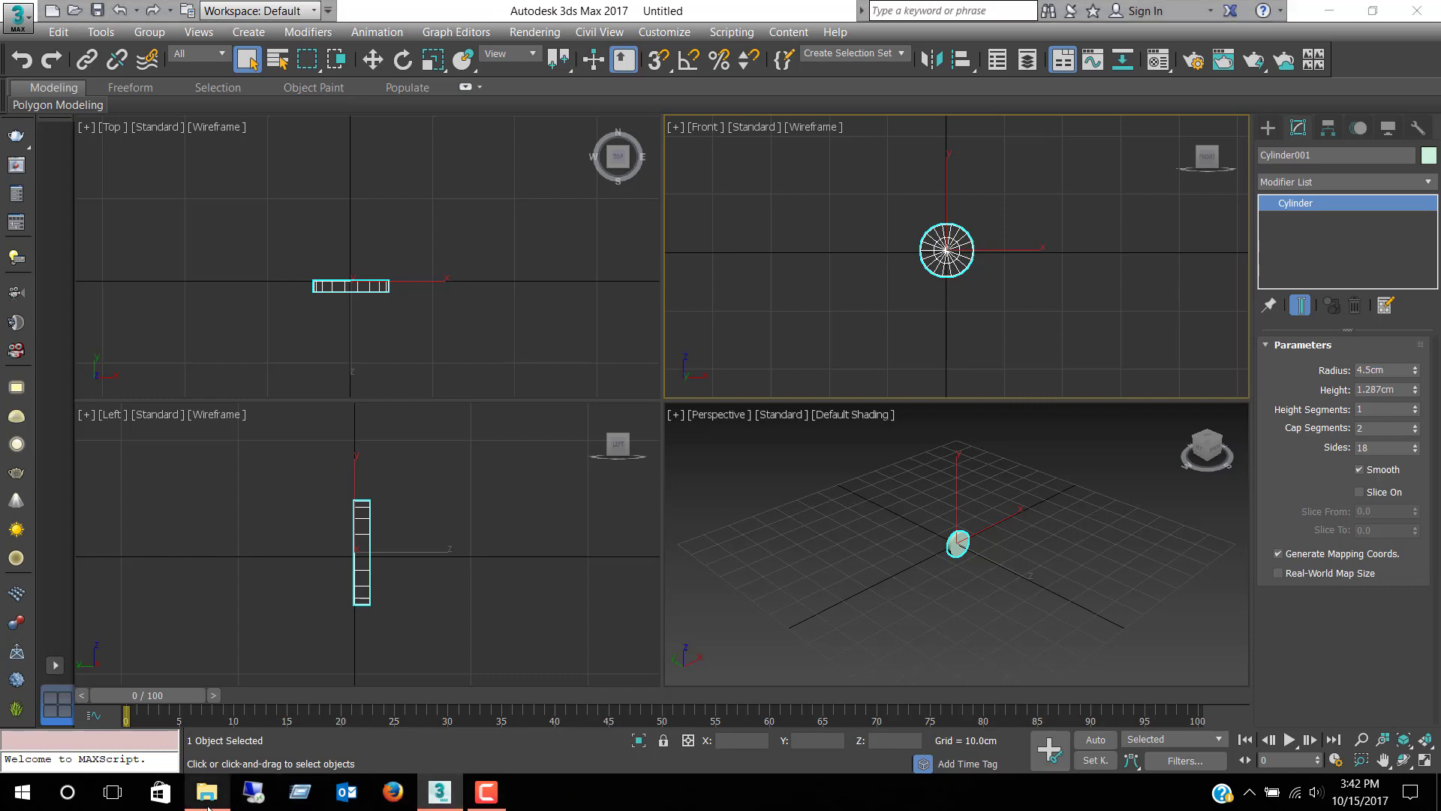
double_click(271, 169)
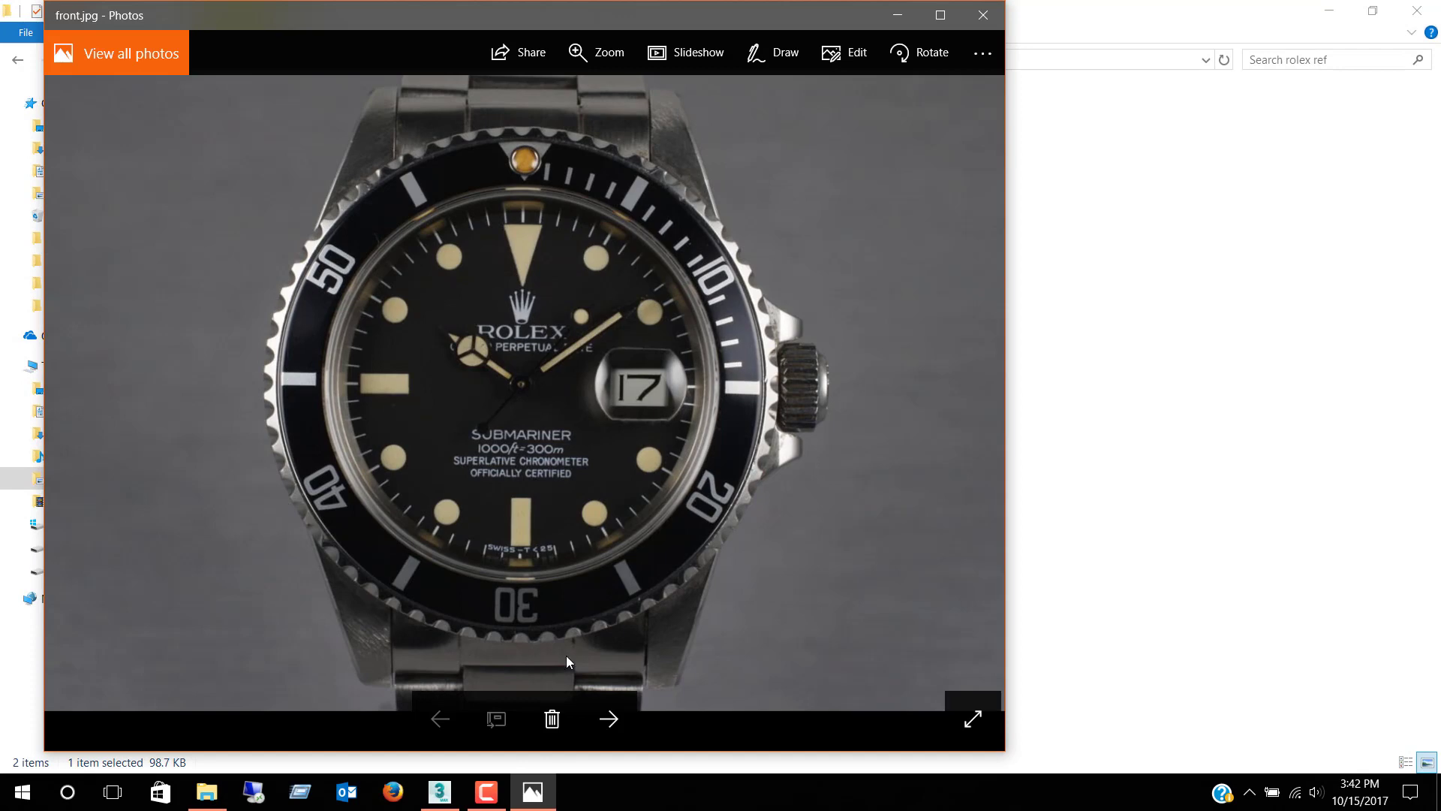
click(1330, 15)
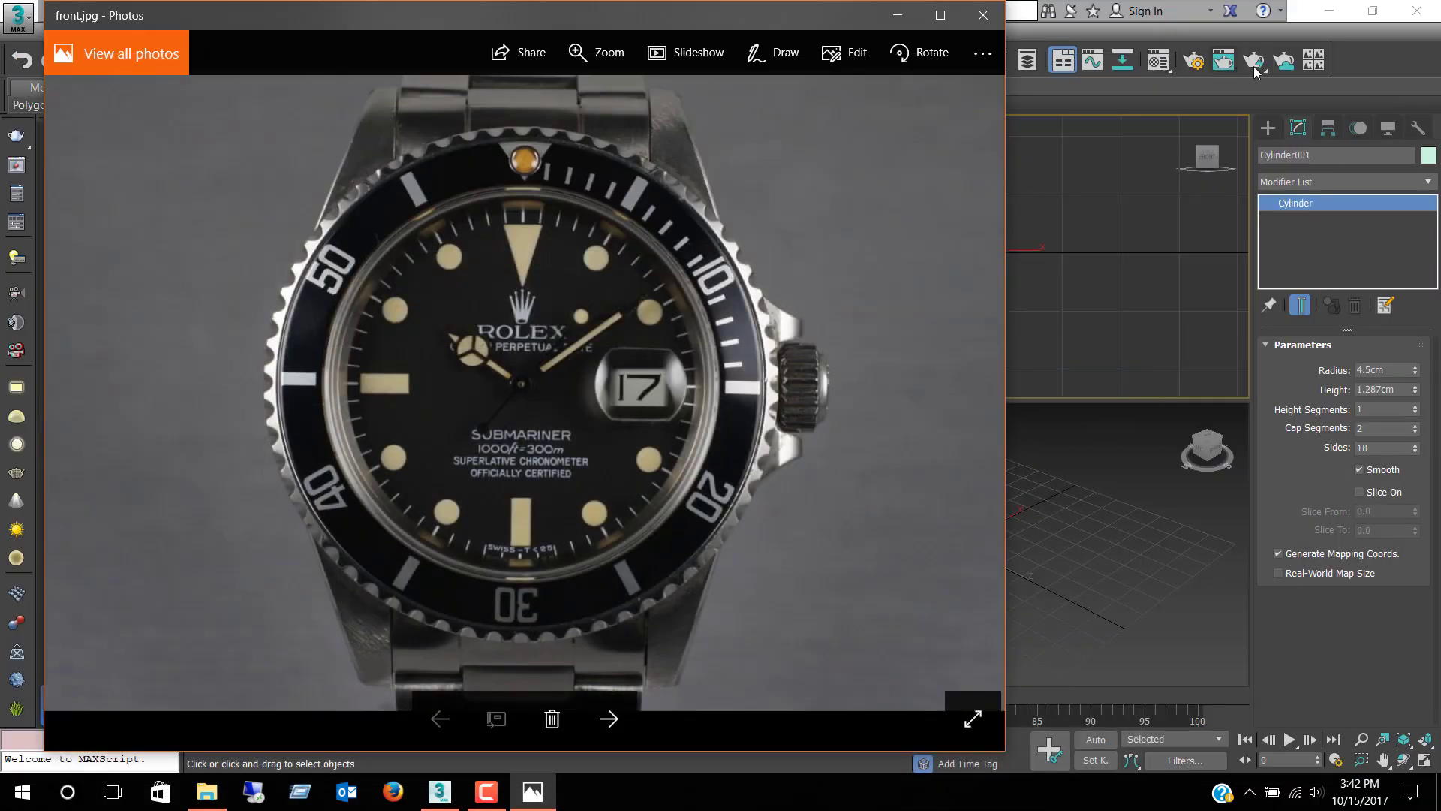
Step: Hide the photo and raise the cylinder's Sides to 20
click(897, 15)
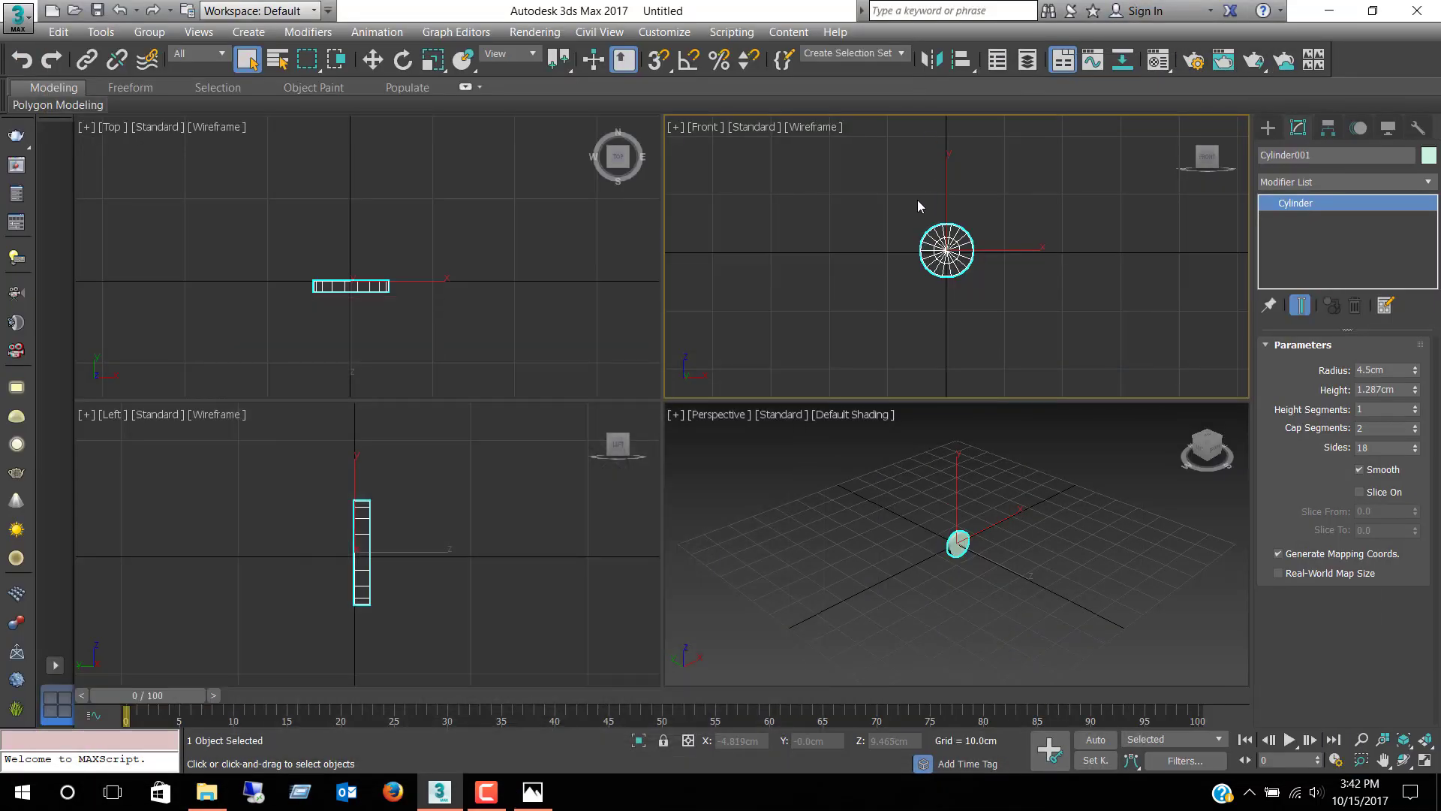
scroll(956, 250, up, 2)
scroll(958, 258, up, 2)
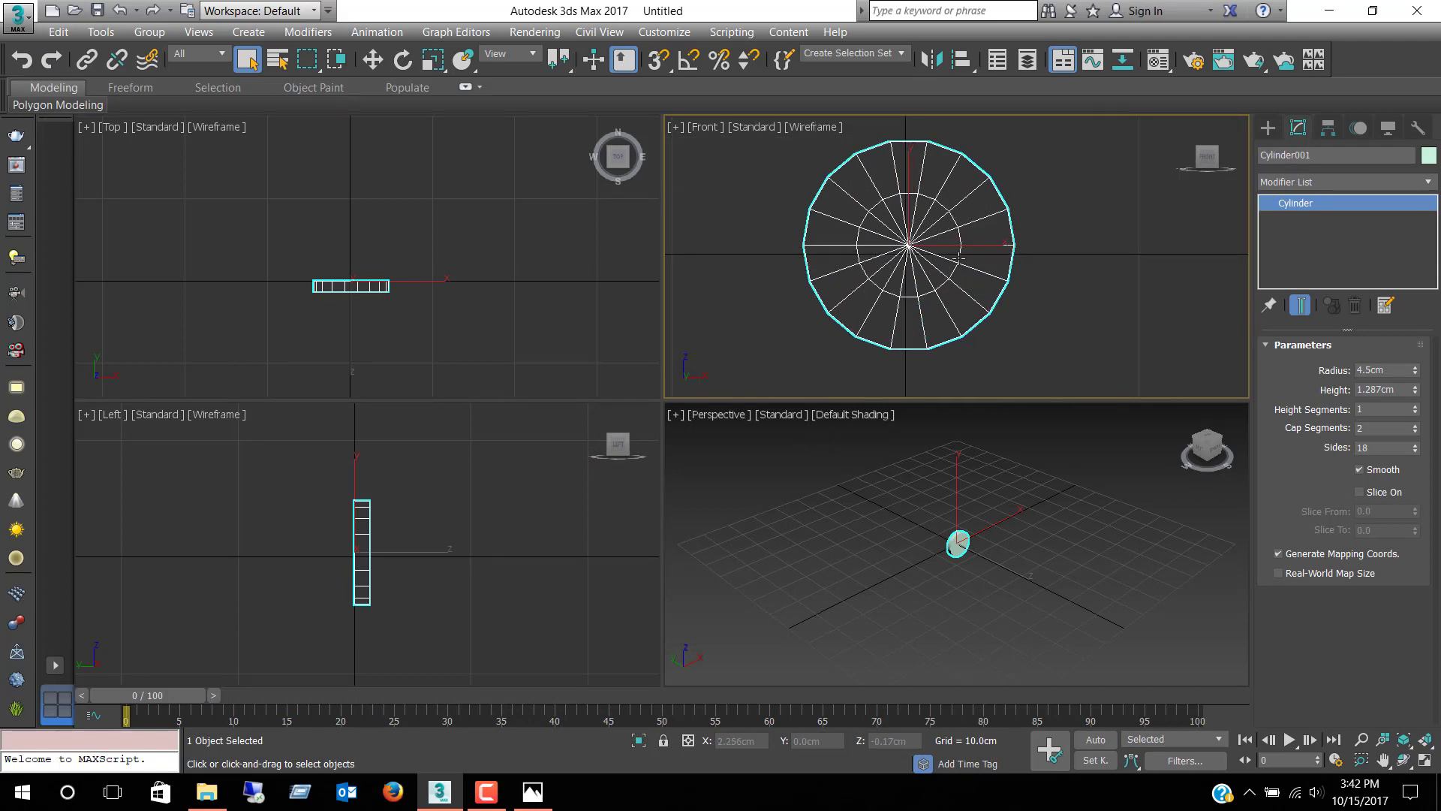
scroll(959, 258, up, 1)
scroll(959, 259, down, 1)
click(1415, 446)
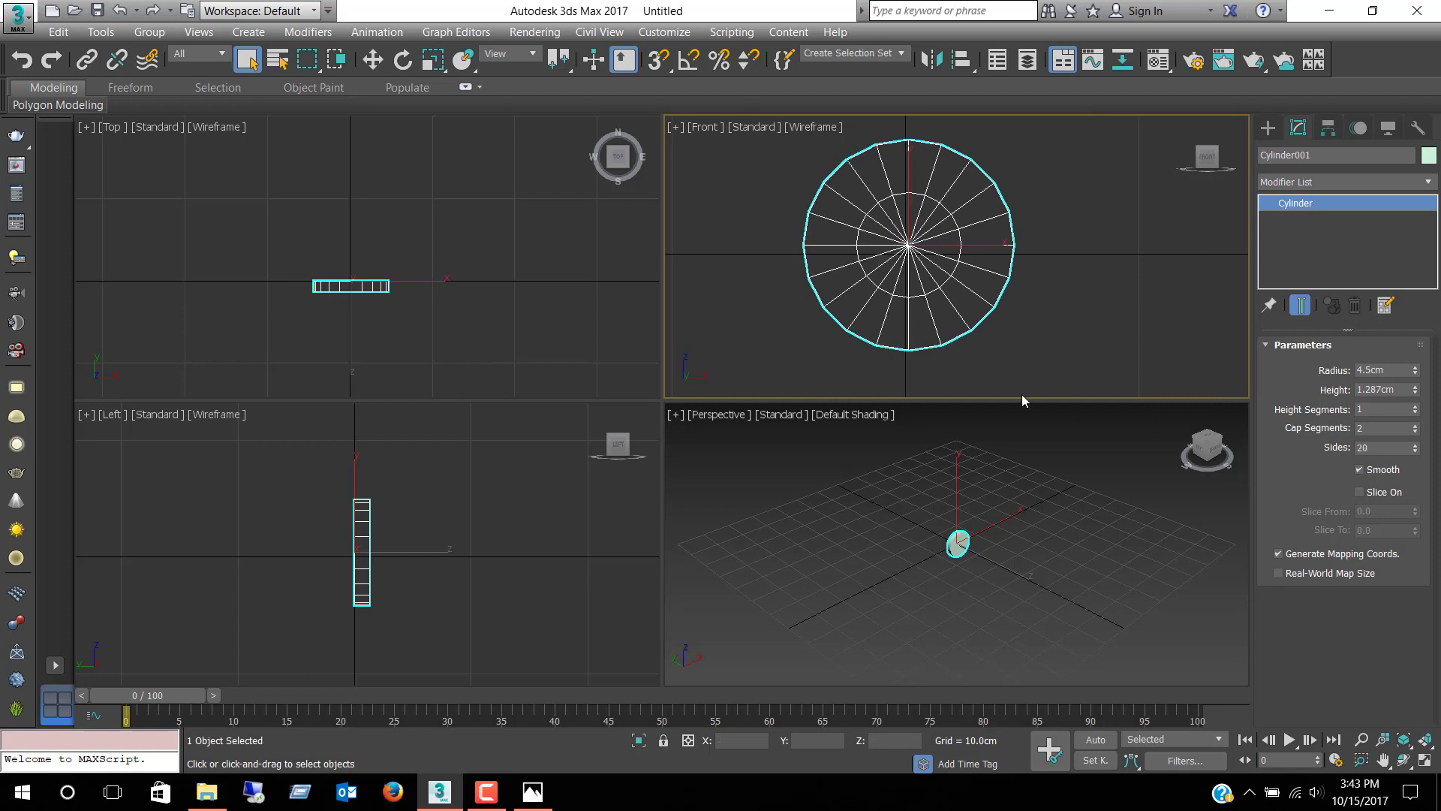
right_click(989, 322)
Step: Zero the cylinder's X, Y and Z coordinates to place it at the world origin
click(372, 59)
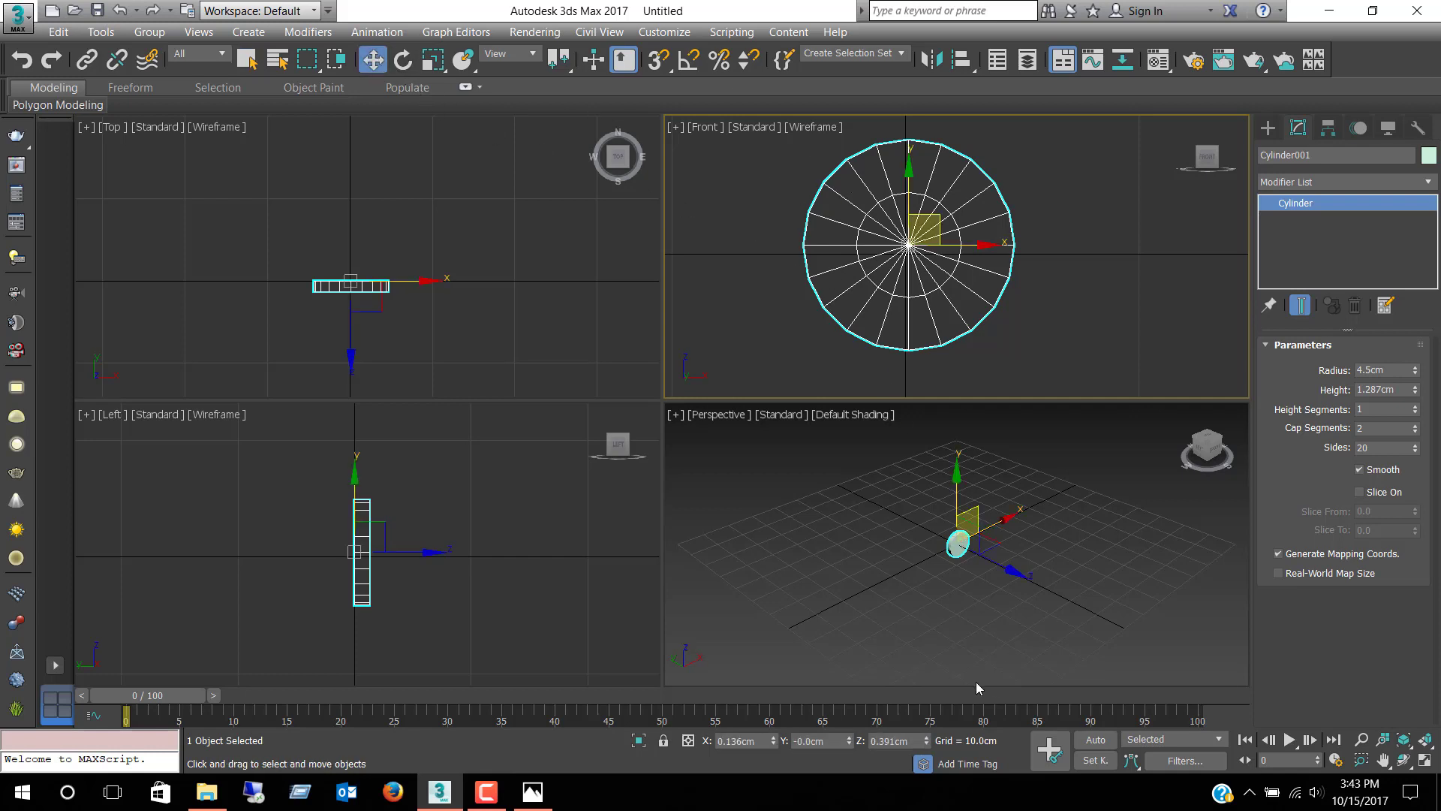
right_click(926, 744)
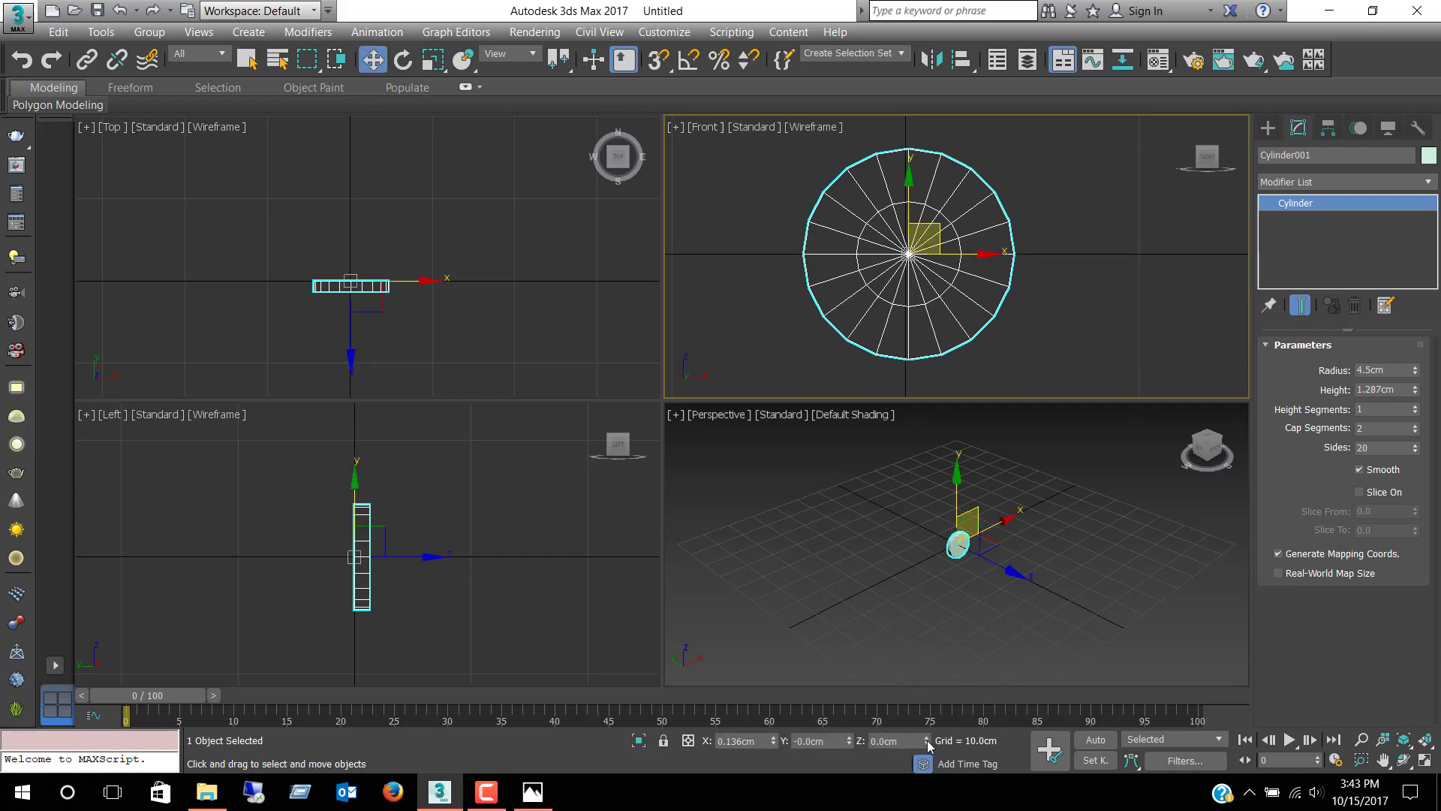
right_click(773, 744)
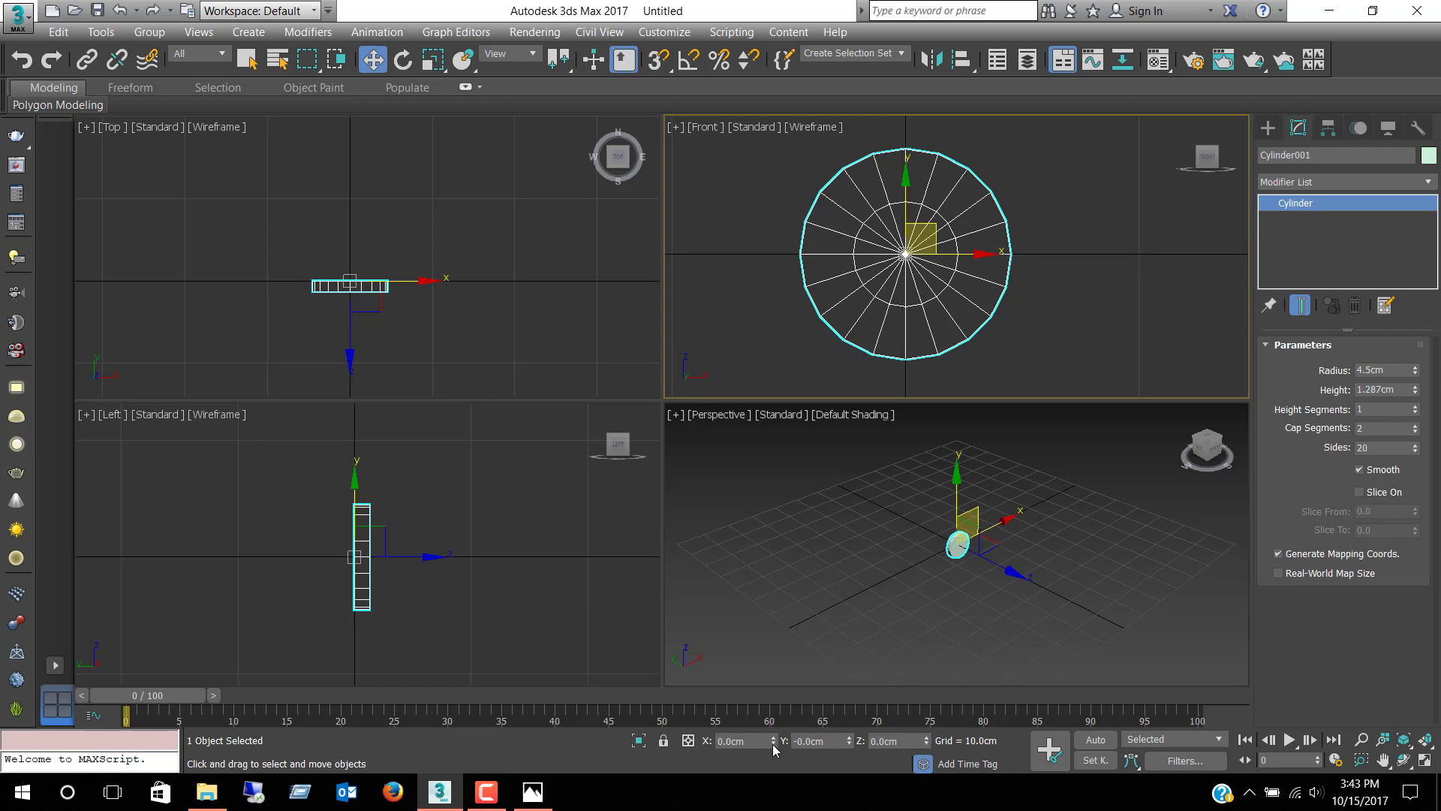
right_click(848, 742)
right_click(1004, 244)
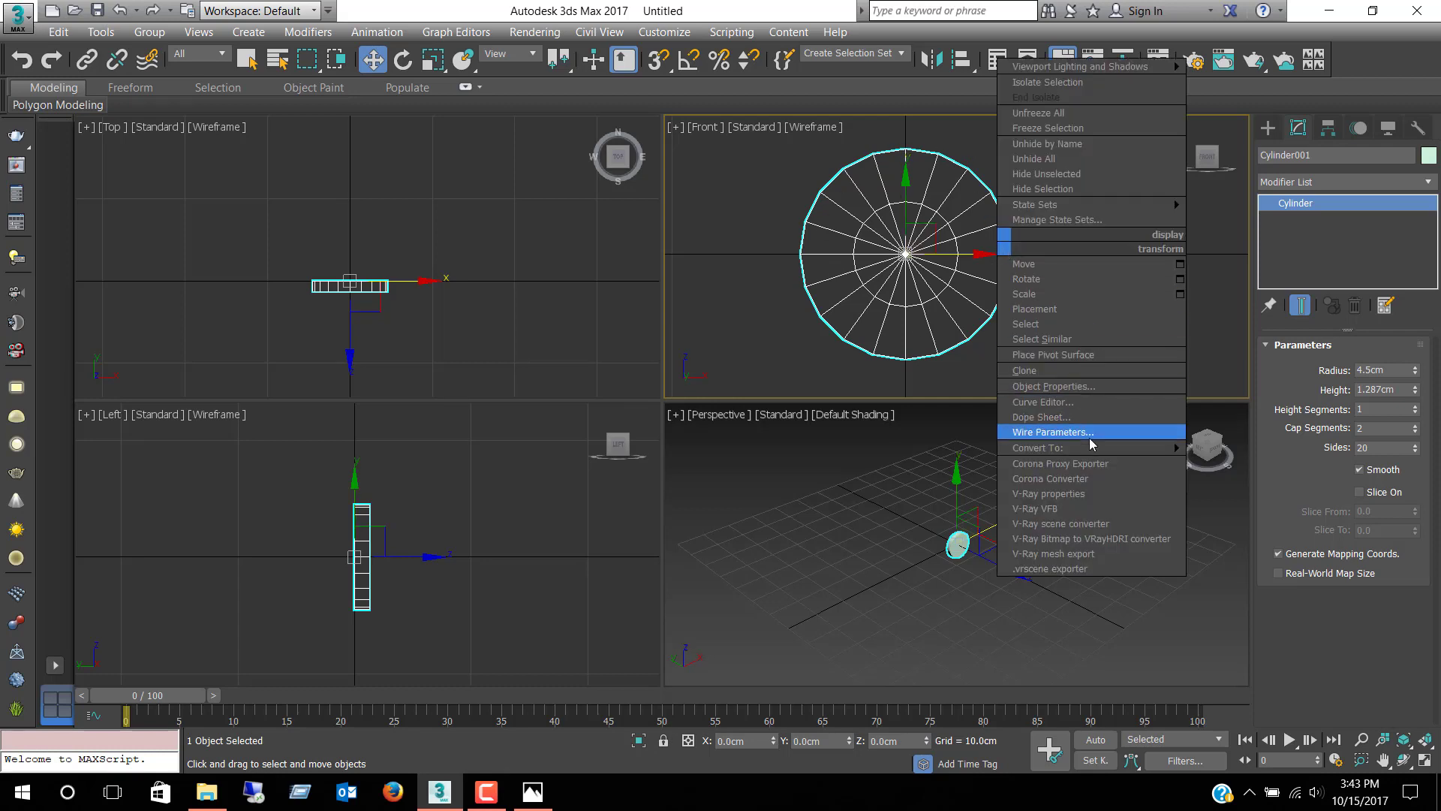
Step: Convert the cylinder to Editable Poly and delete its right and lower halves
click(1246, 462)
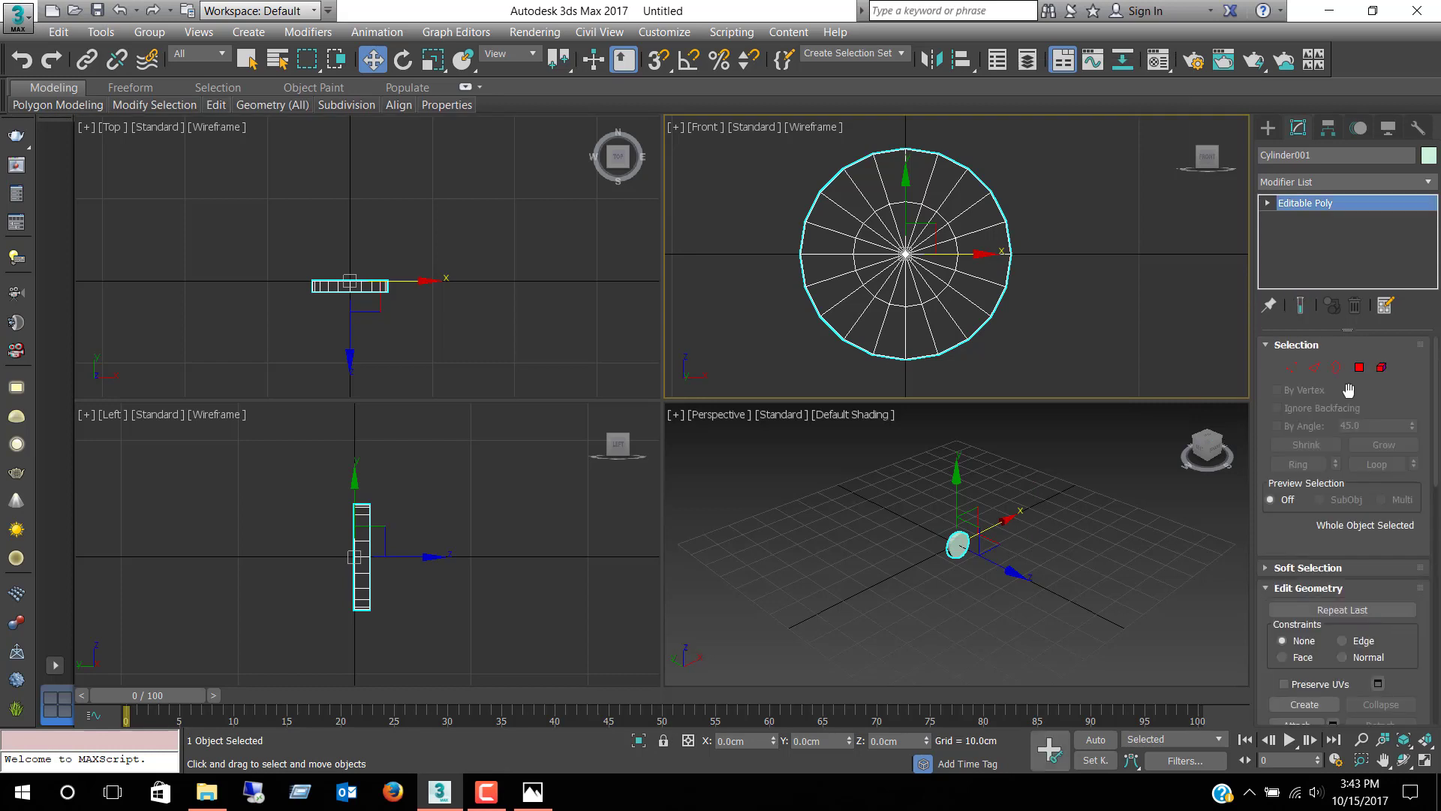
click(1359, 367)
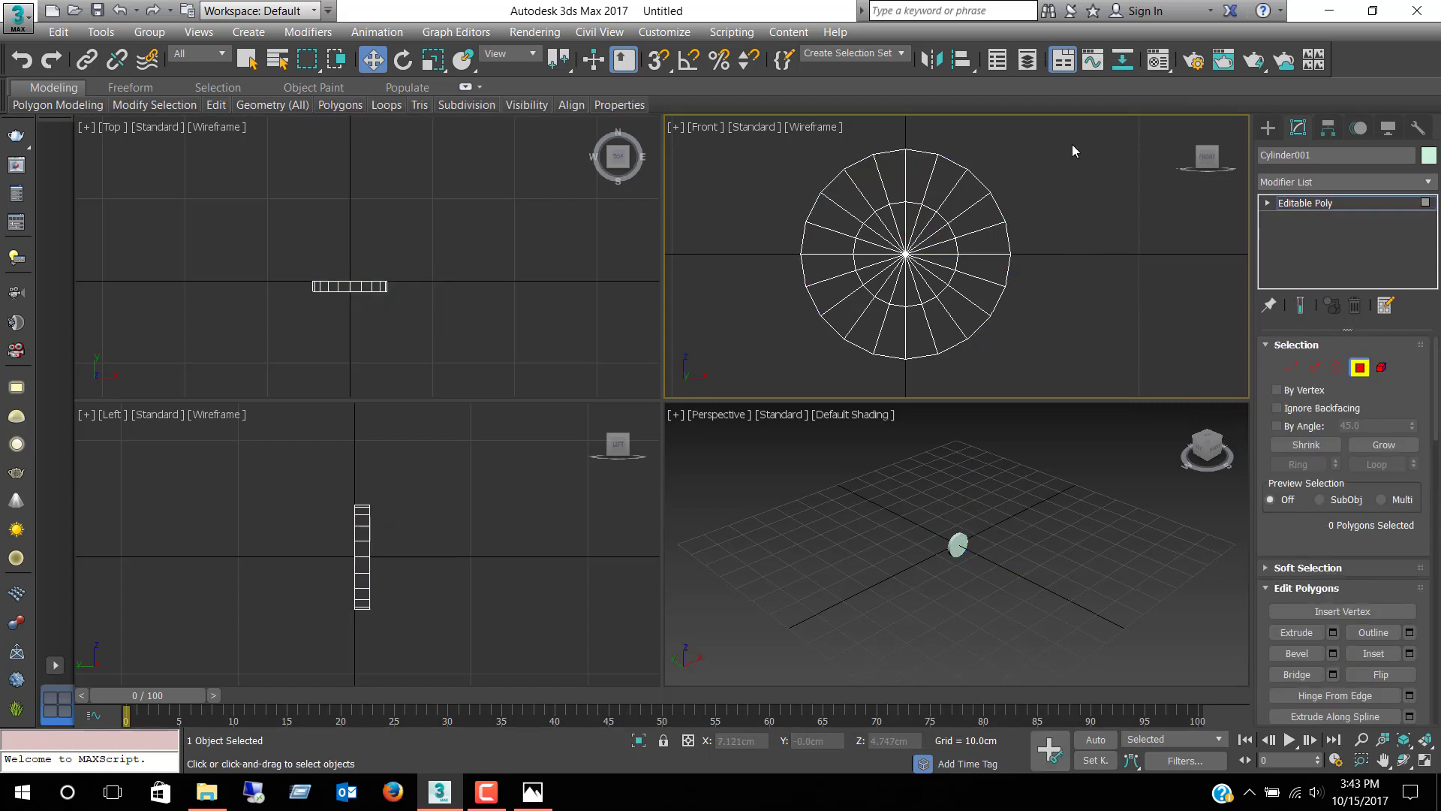
drag(1073, 146, 915, 398)
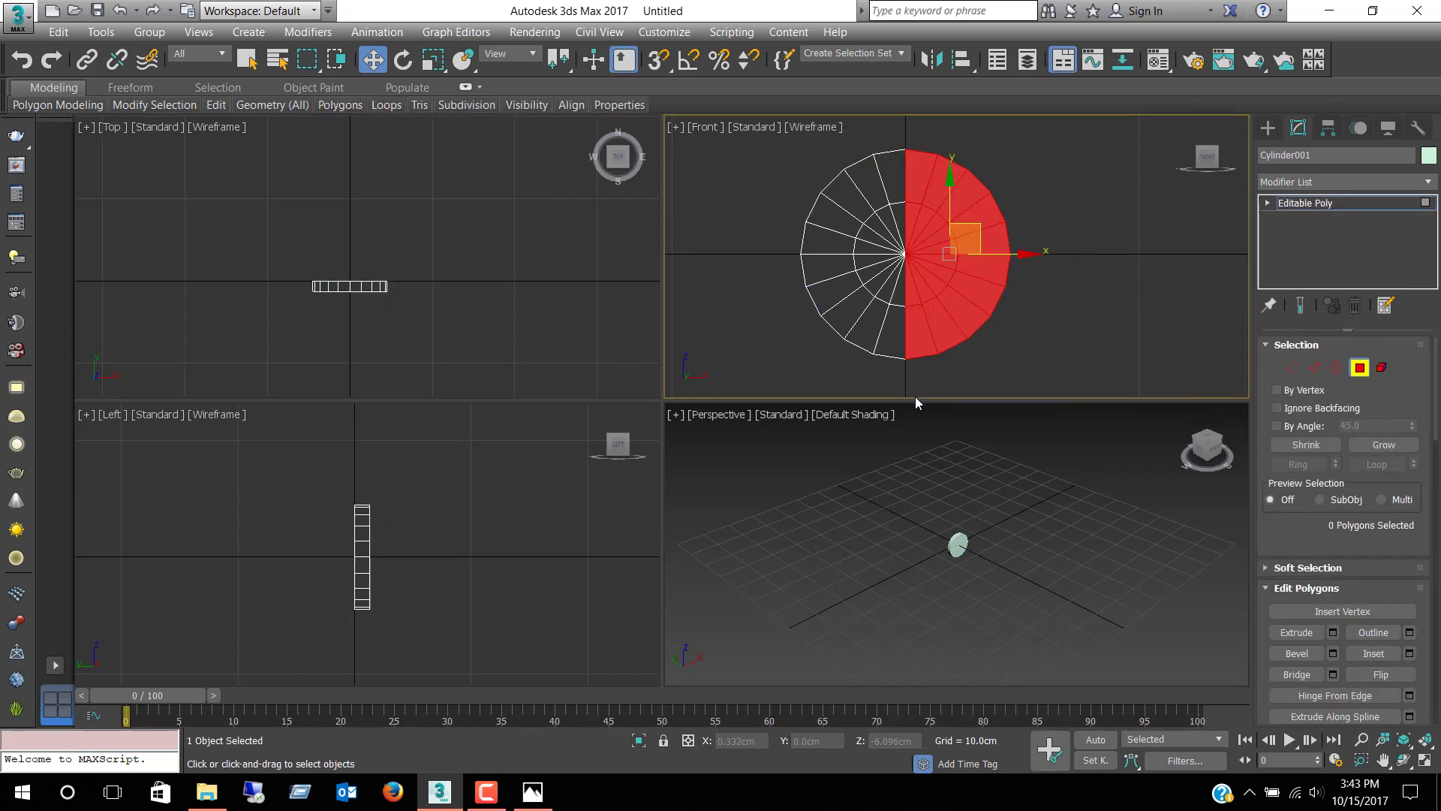
key(Delete)
click(915, 403)
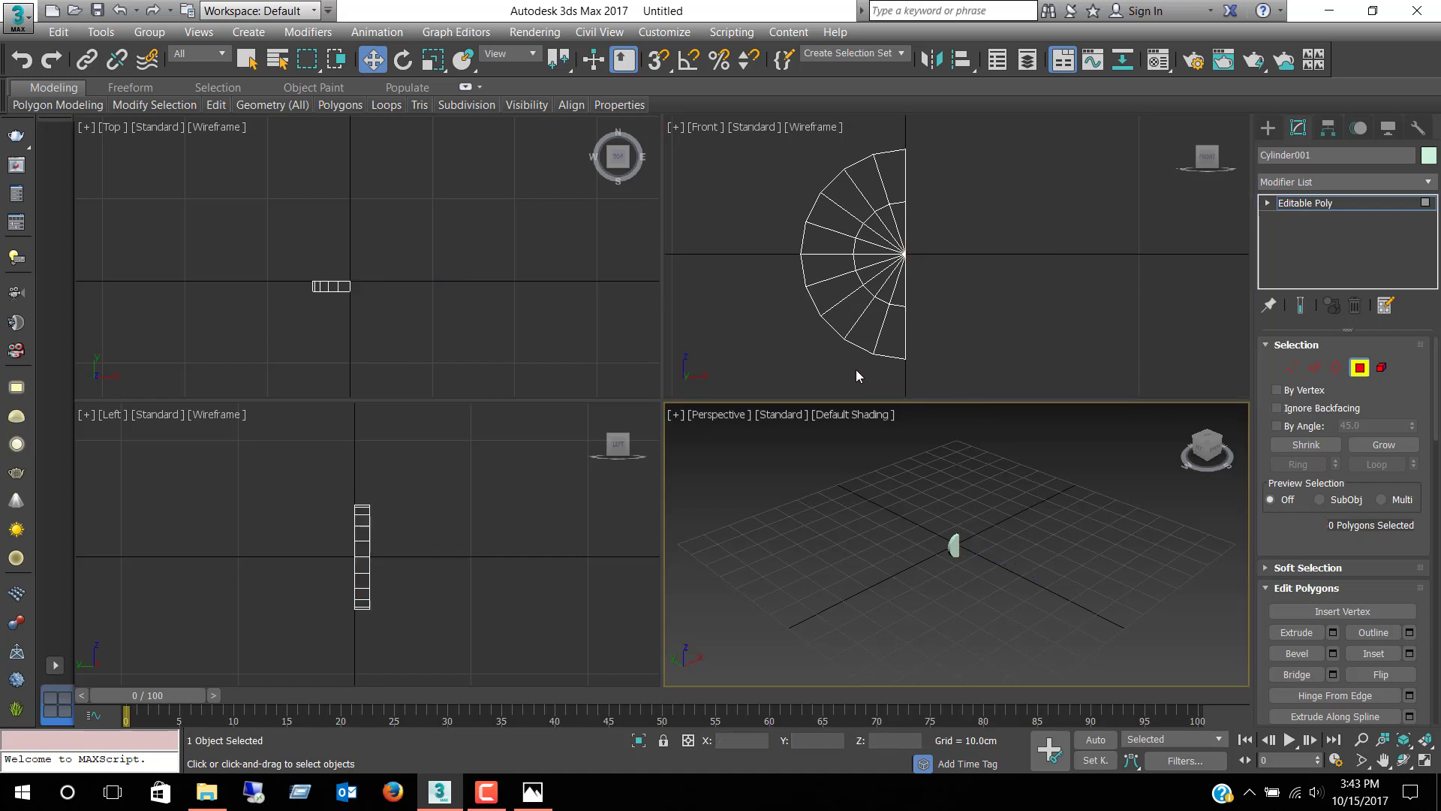
drag(782, 268, 988, 388)
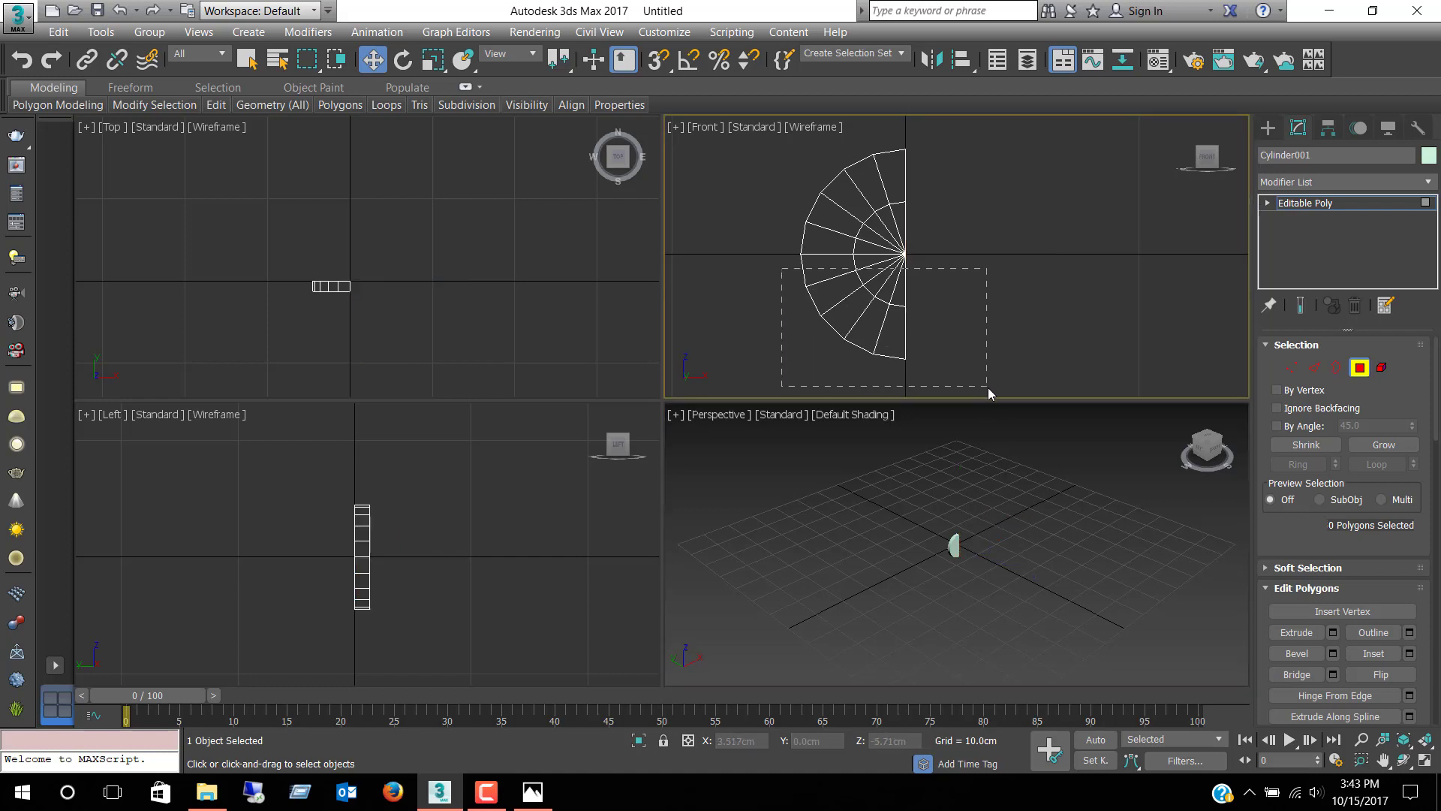
key(Delete)
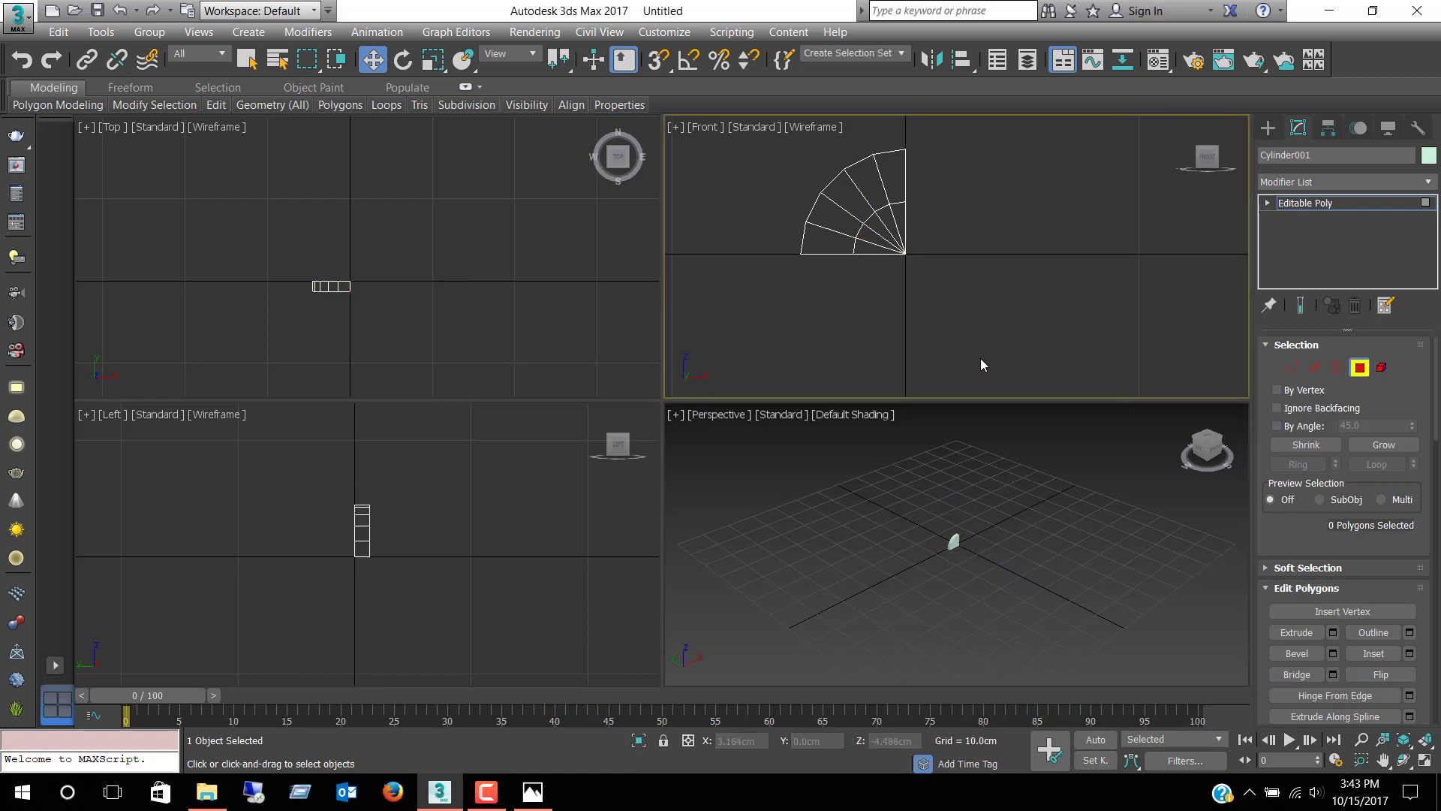
Step: Turn on Edged Faces in the Perspective view and orbit to a side-on angle
scroll(955, 540, up, 2)
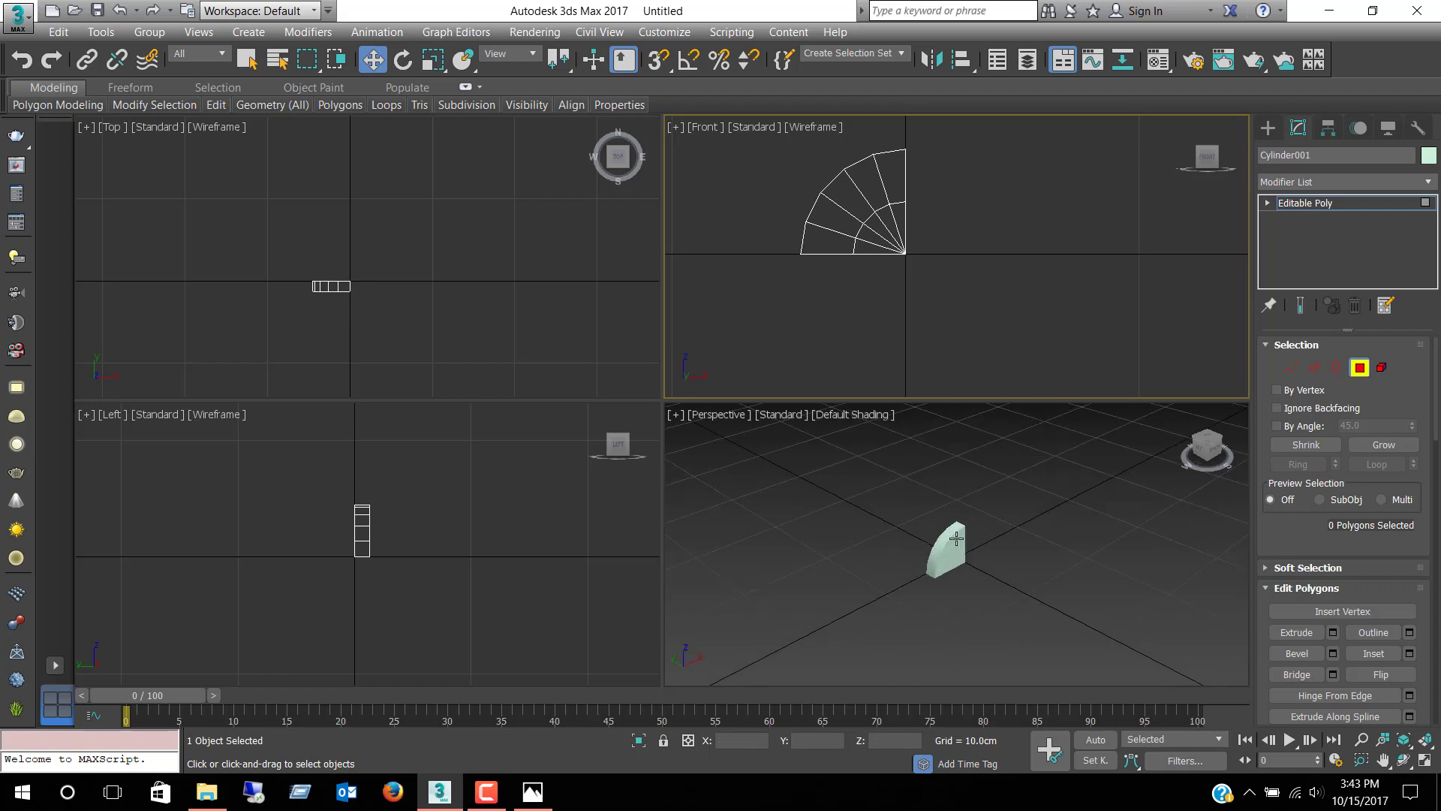
scroll(954, 540, up, 2)
scroll(954, 541, up, 2)
click(851, 422)
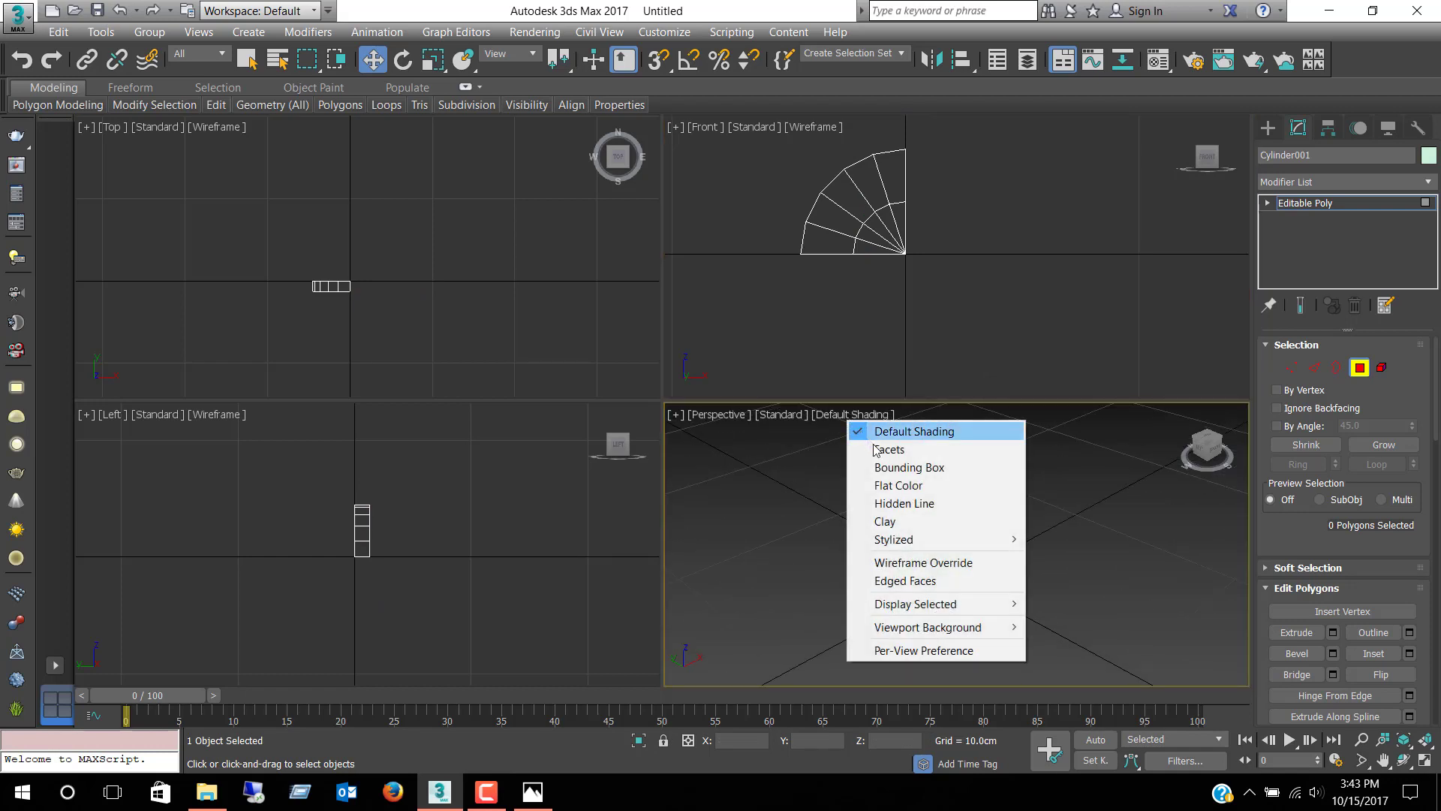
click(902, 581)
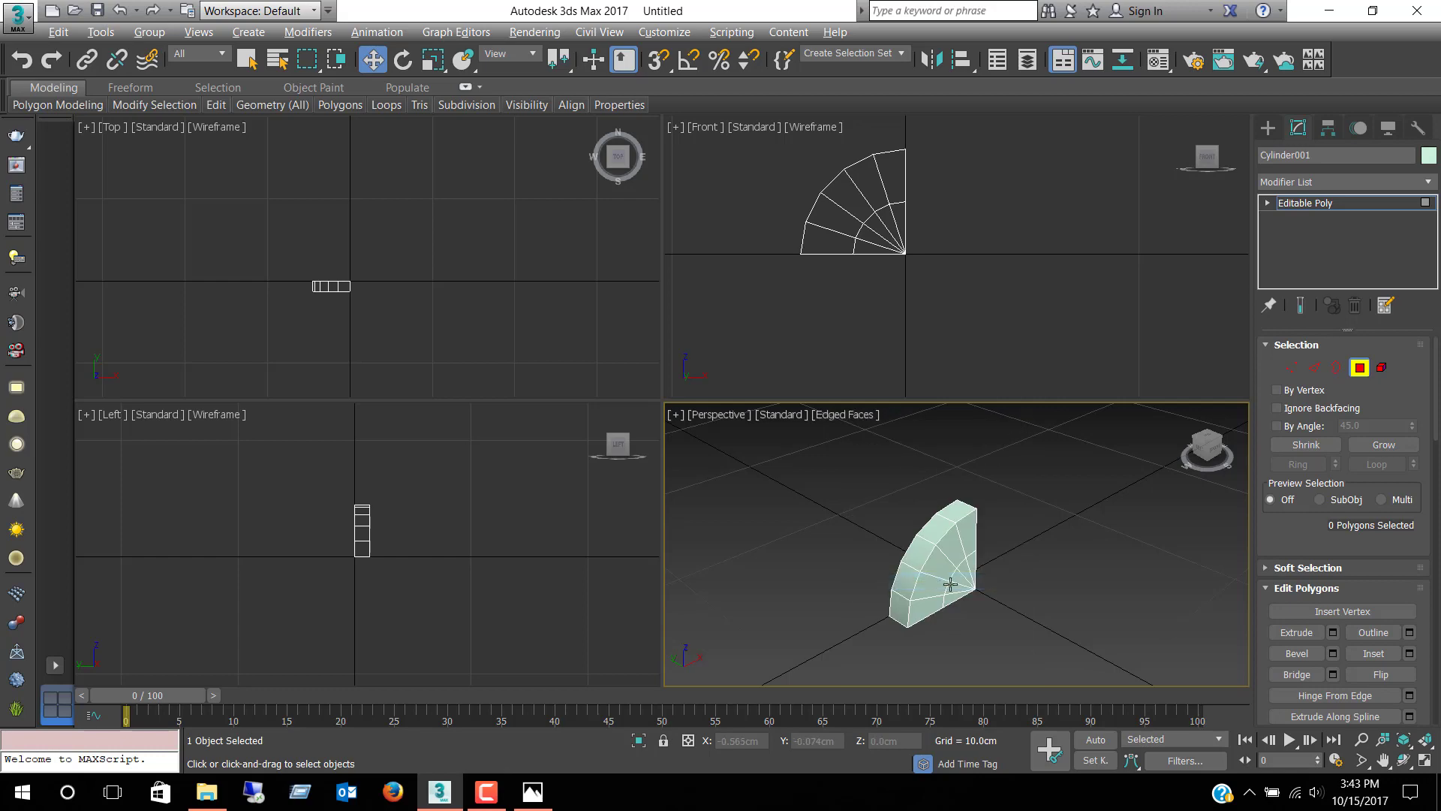
alt+middle_drag(902, 582, 919, 541)
Step: Switch to Photos and advance from front.jpg to side.jpg
key(alt+Tab)
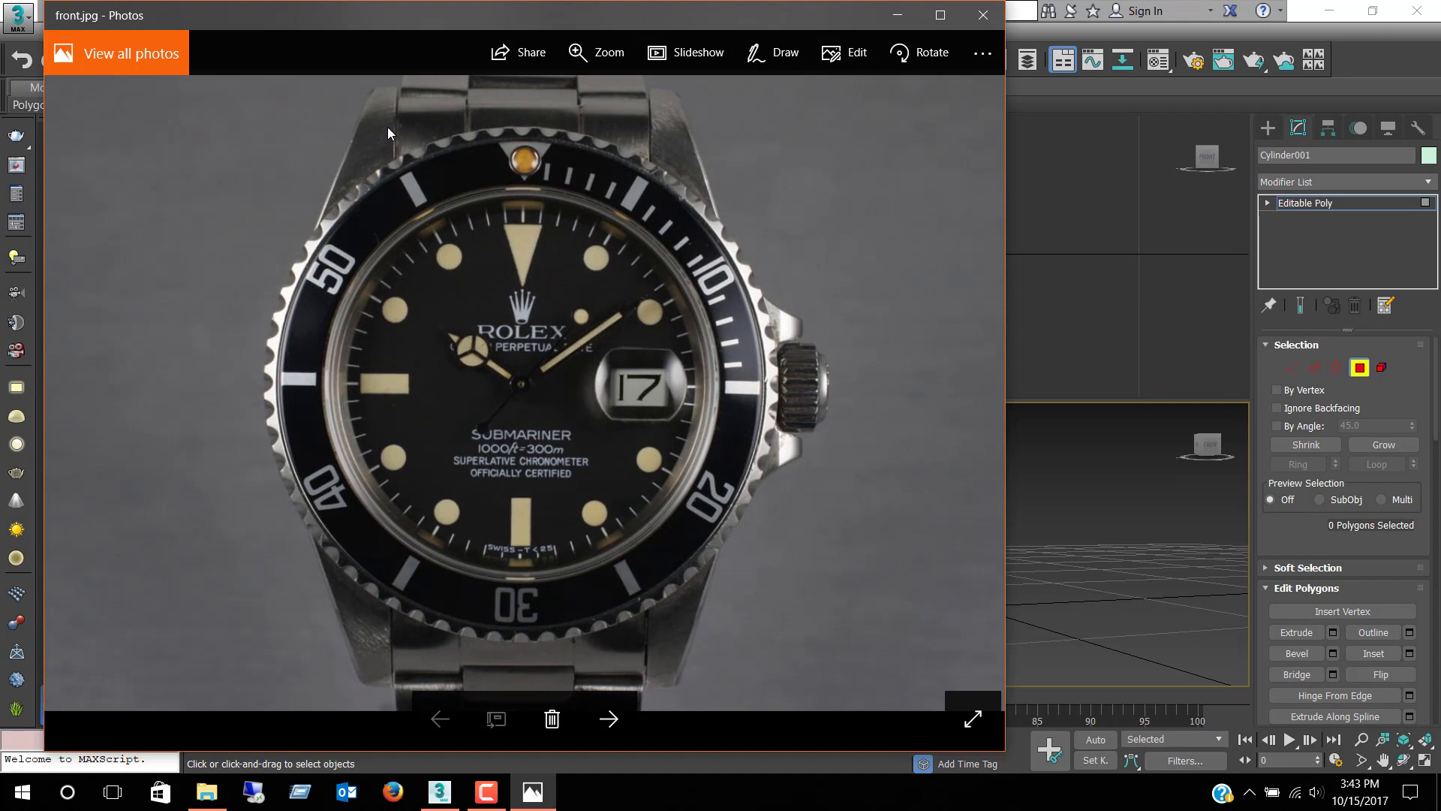
click(609, 719)
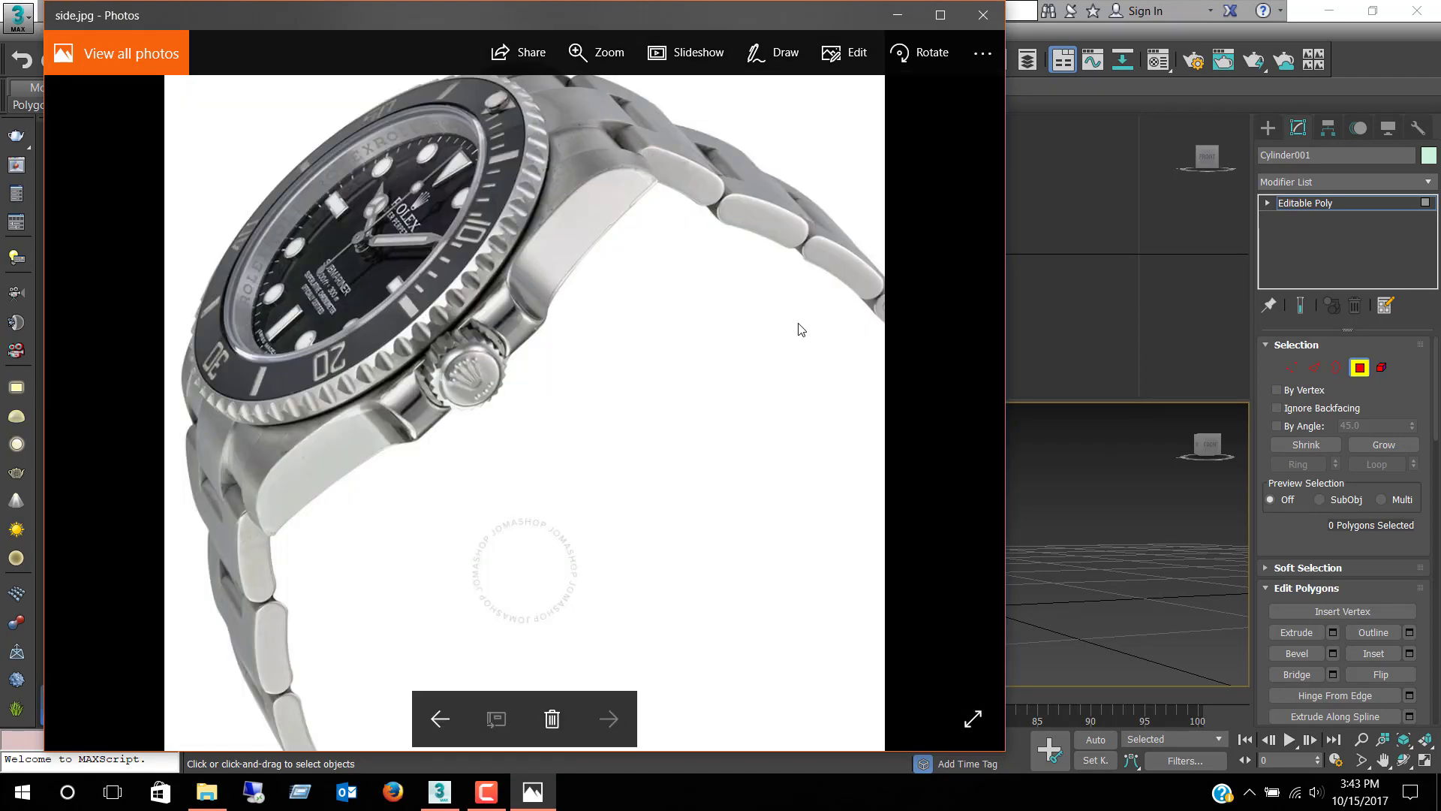
Step: Hide Photos, orbit the wedge, and select two adjacent outer-rim polygons at its top
click(899, 21)
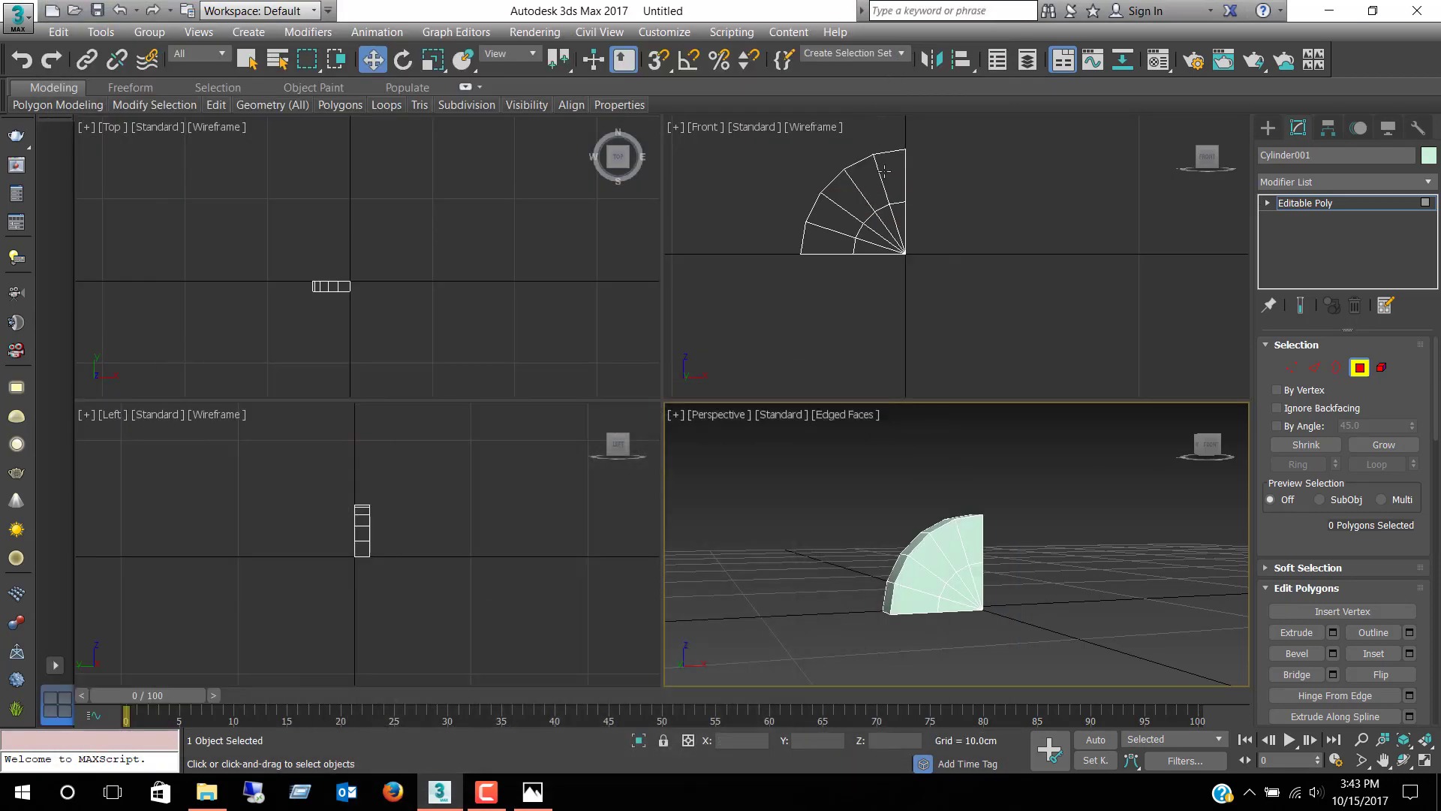
key(alt+w)
key(alt+w)
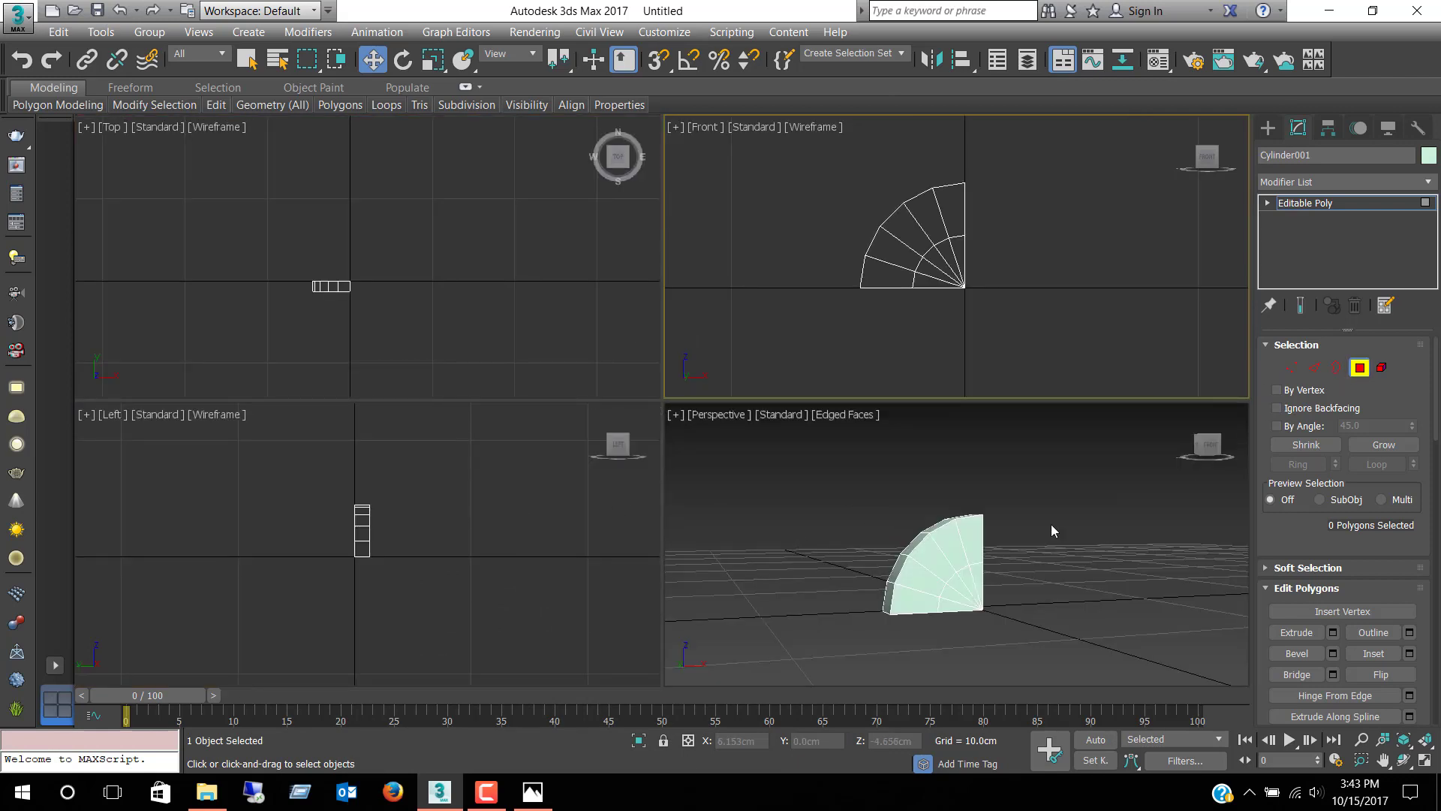
alt+middle_drag(988, 512, 961, 552)
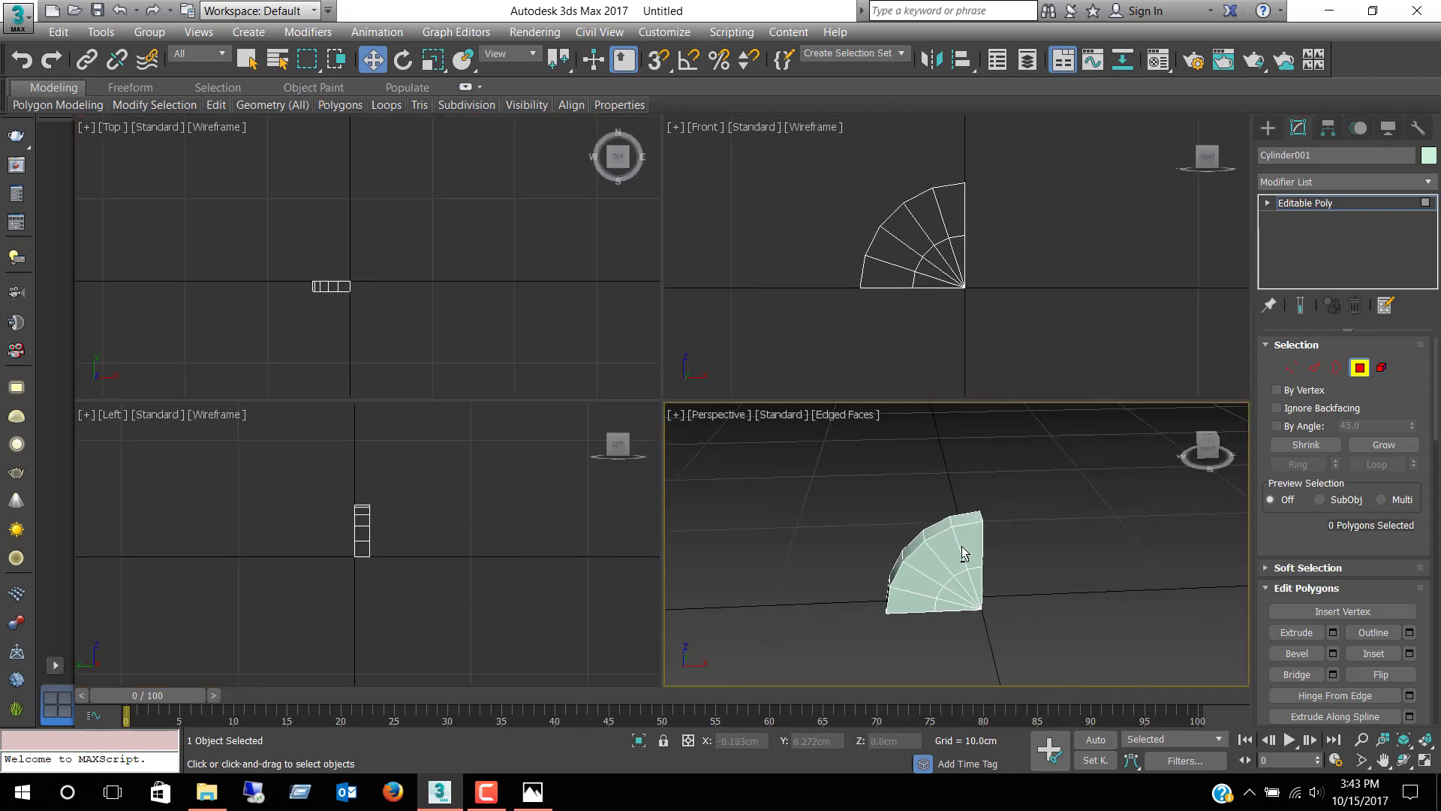
click(920, 542)
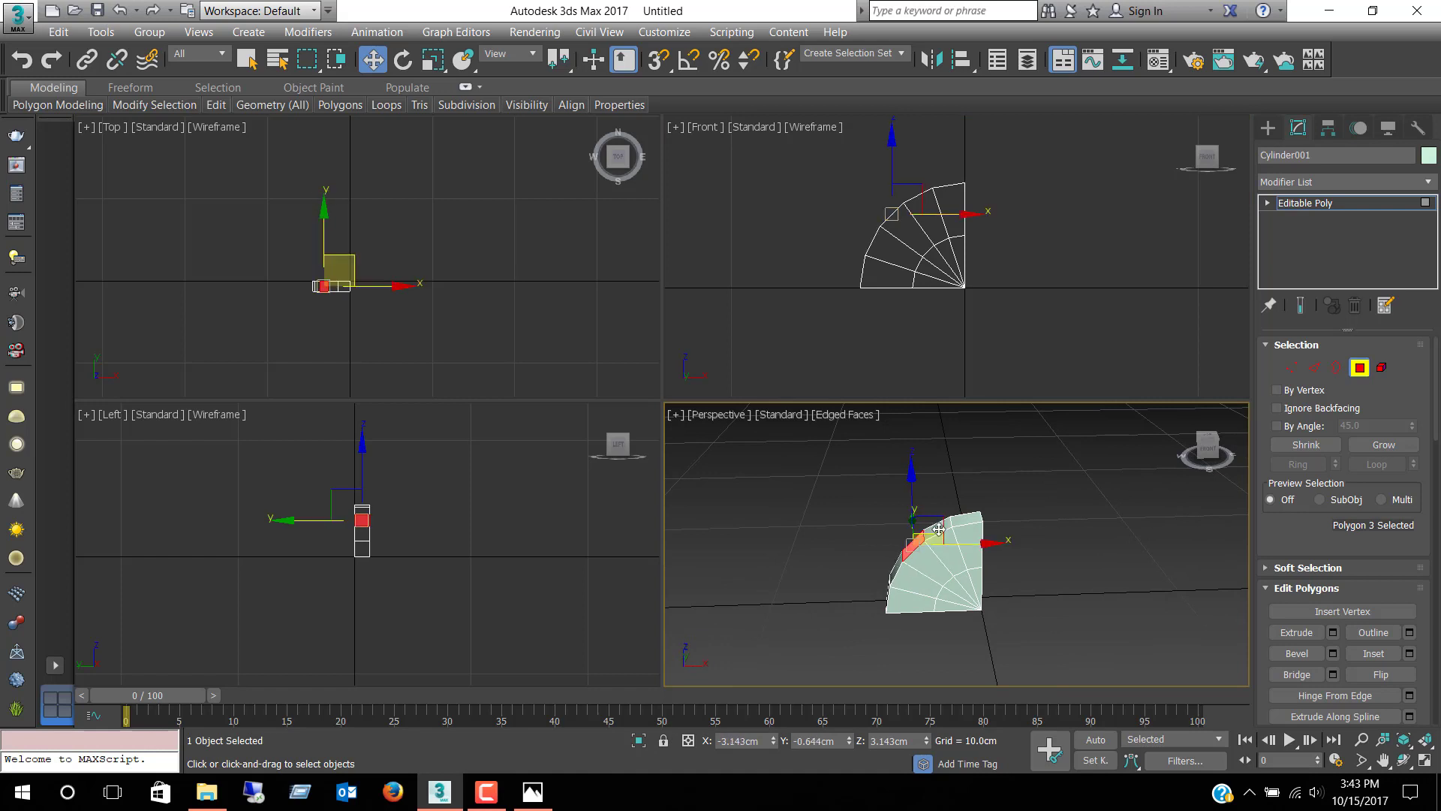
key(q)
ctrl+click(937, 530)
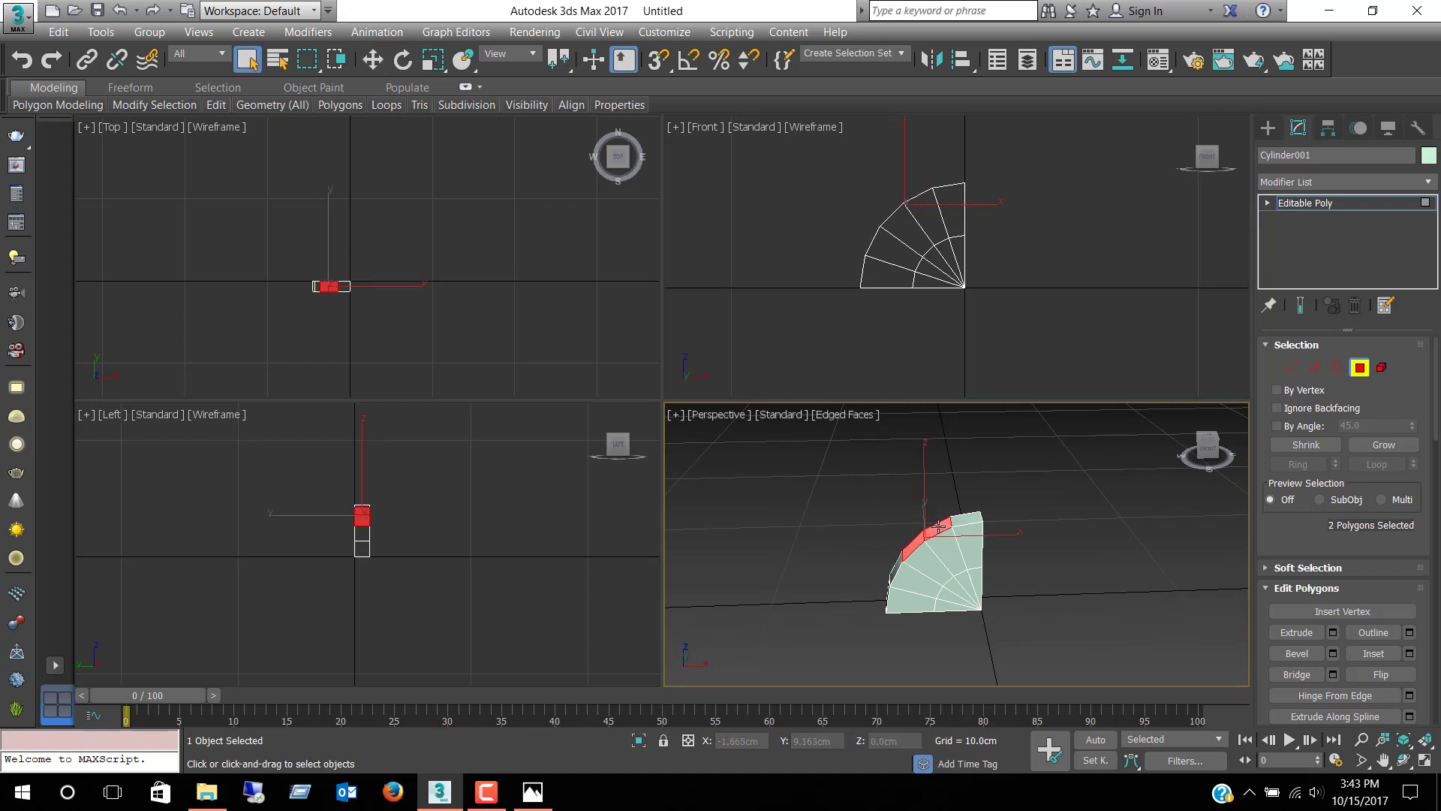
Step: Extrude the two selected rim polygons outward by 2.117cm and recentre the view
right_click(931, 167)
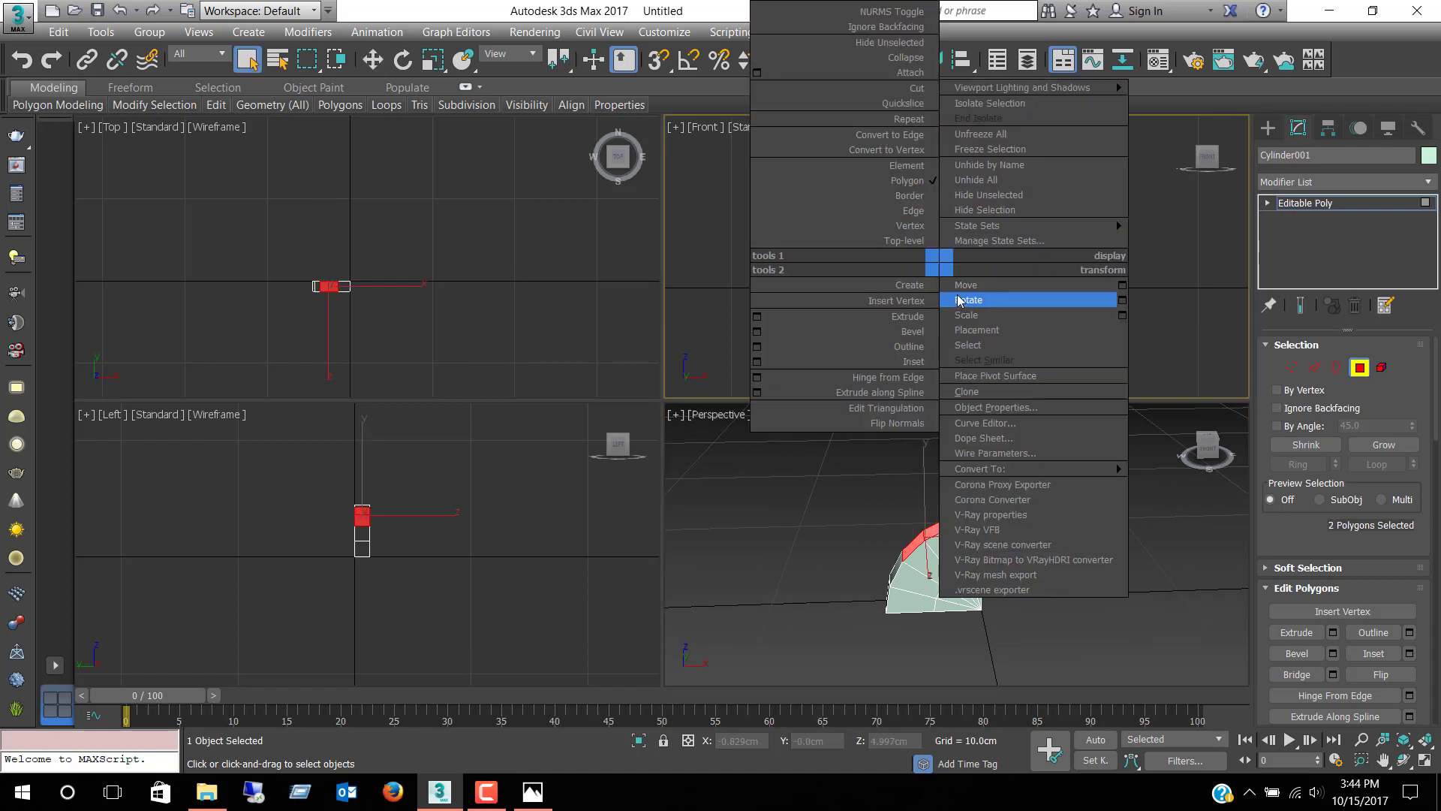
click(759, 319)
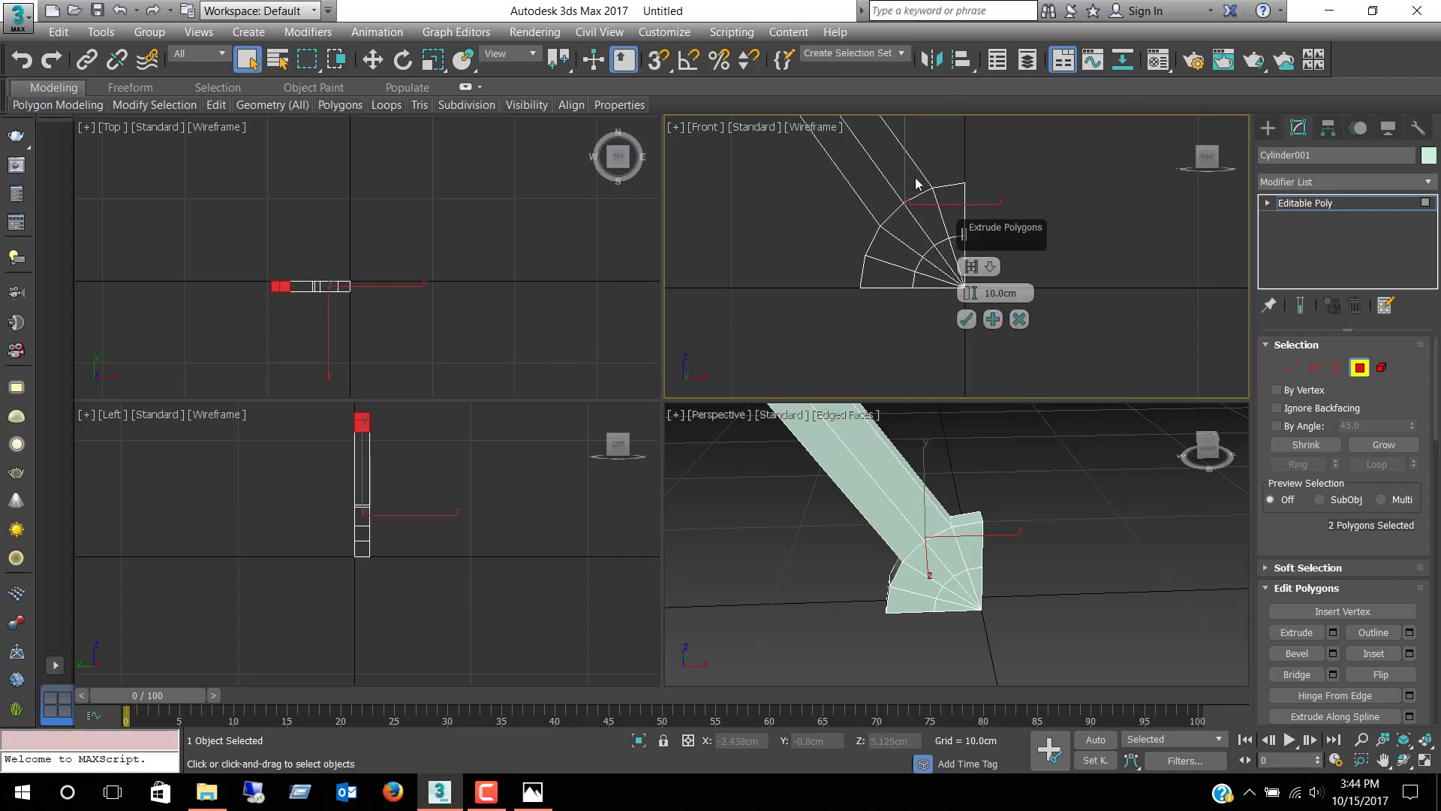
drag(968, 295, 1007, 478)
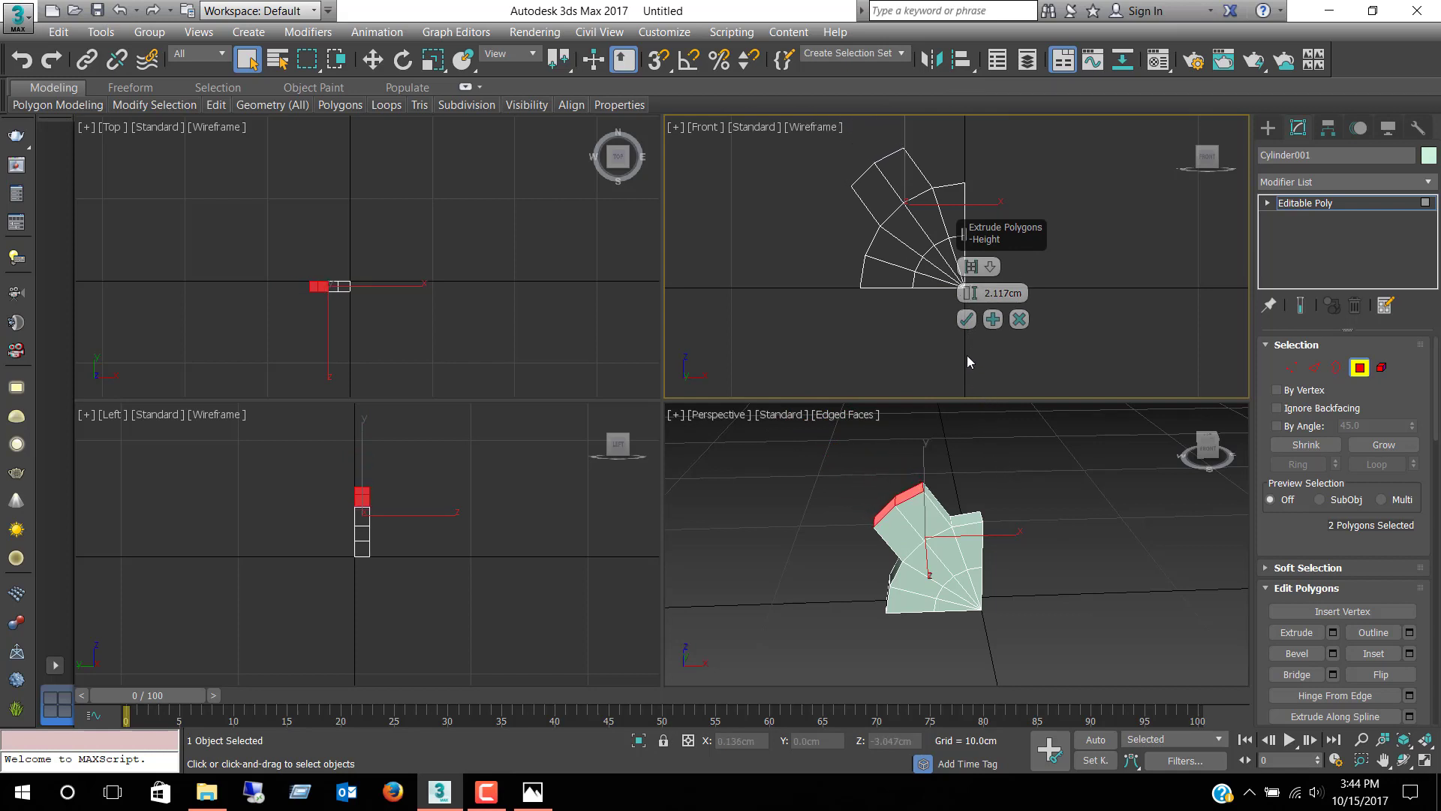
click(966, 328)
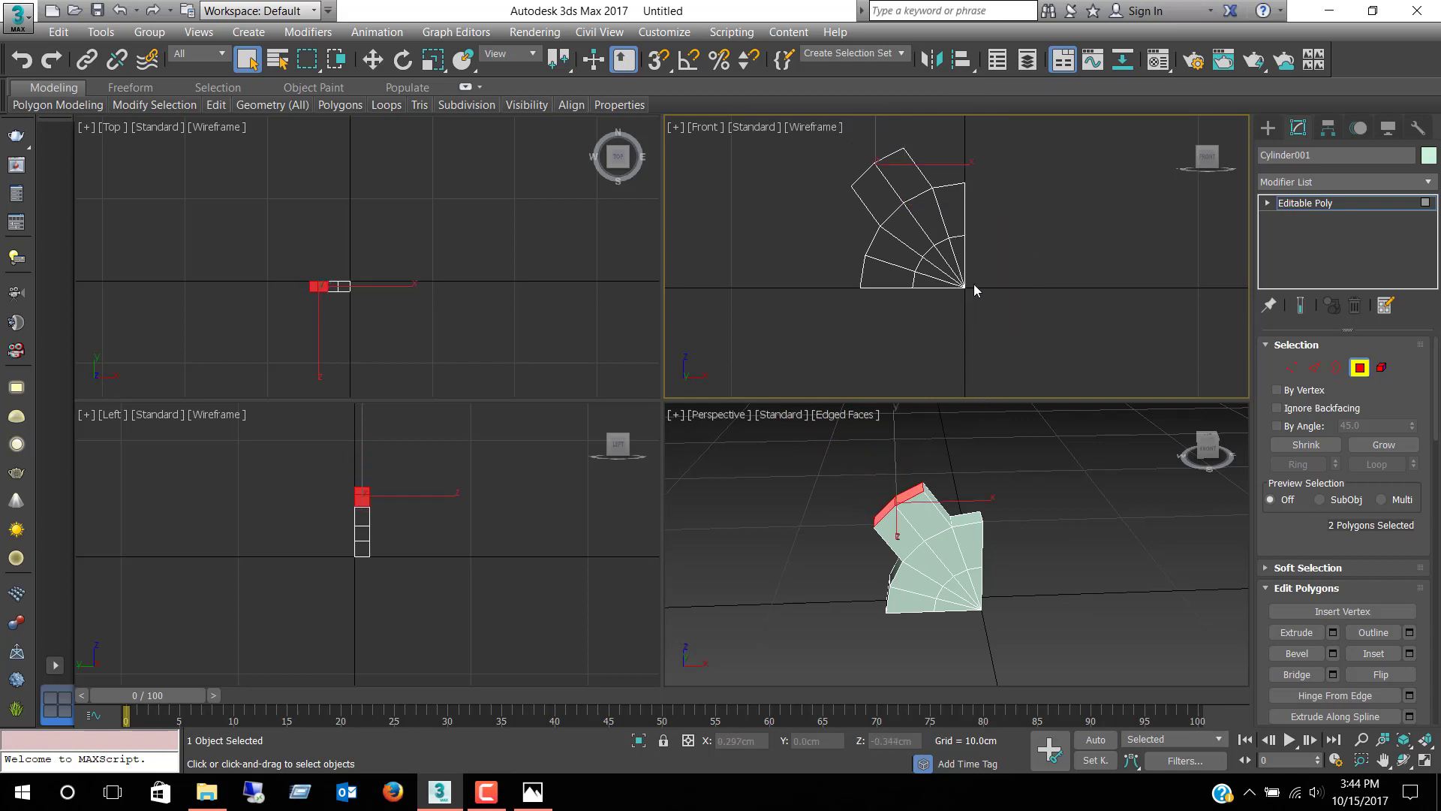
middle_drag(969, 180, 866, 297)
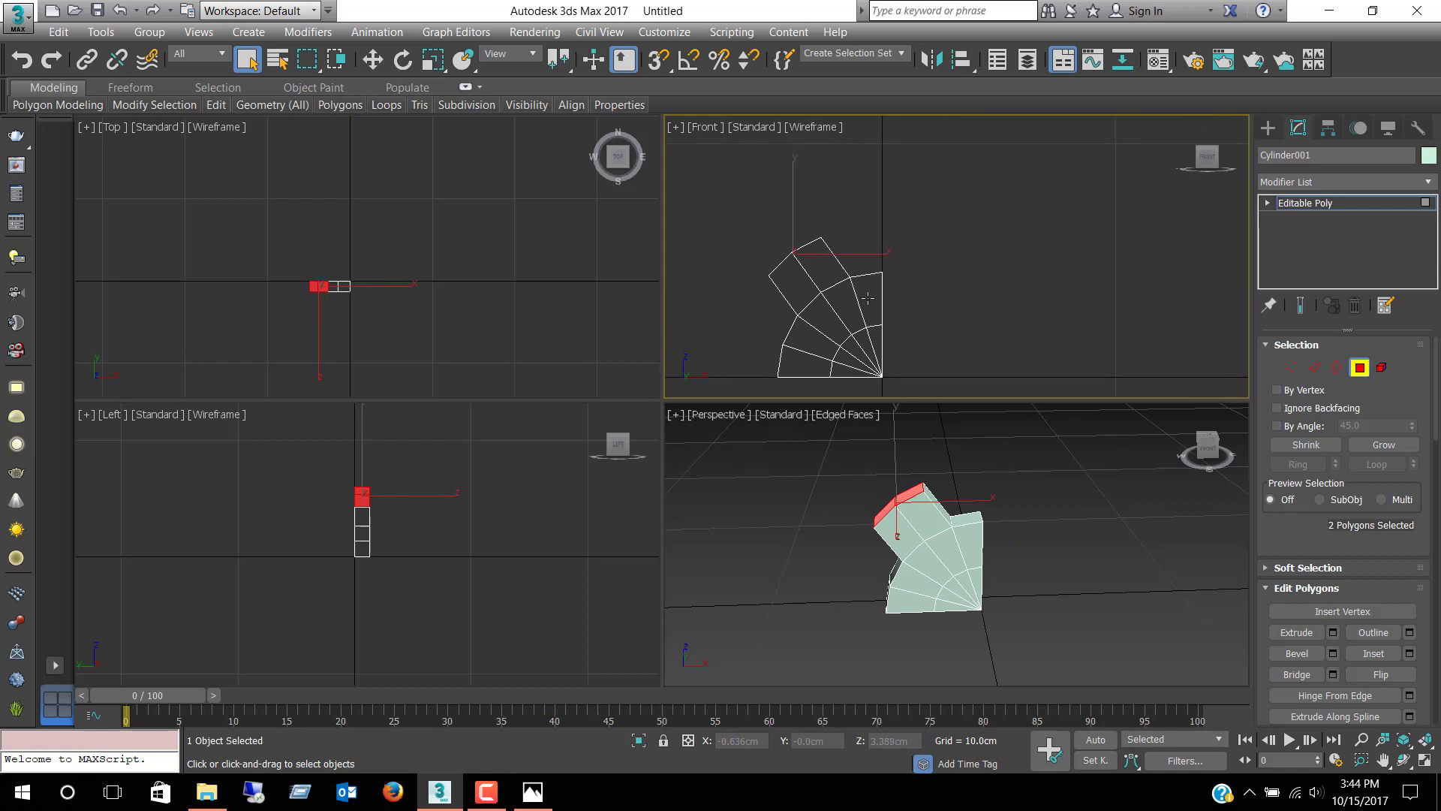
Step: Reselect the two extruded top polygons and scale them down to 62% along Y
key(r)
click(794, 163)
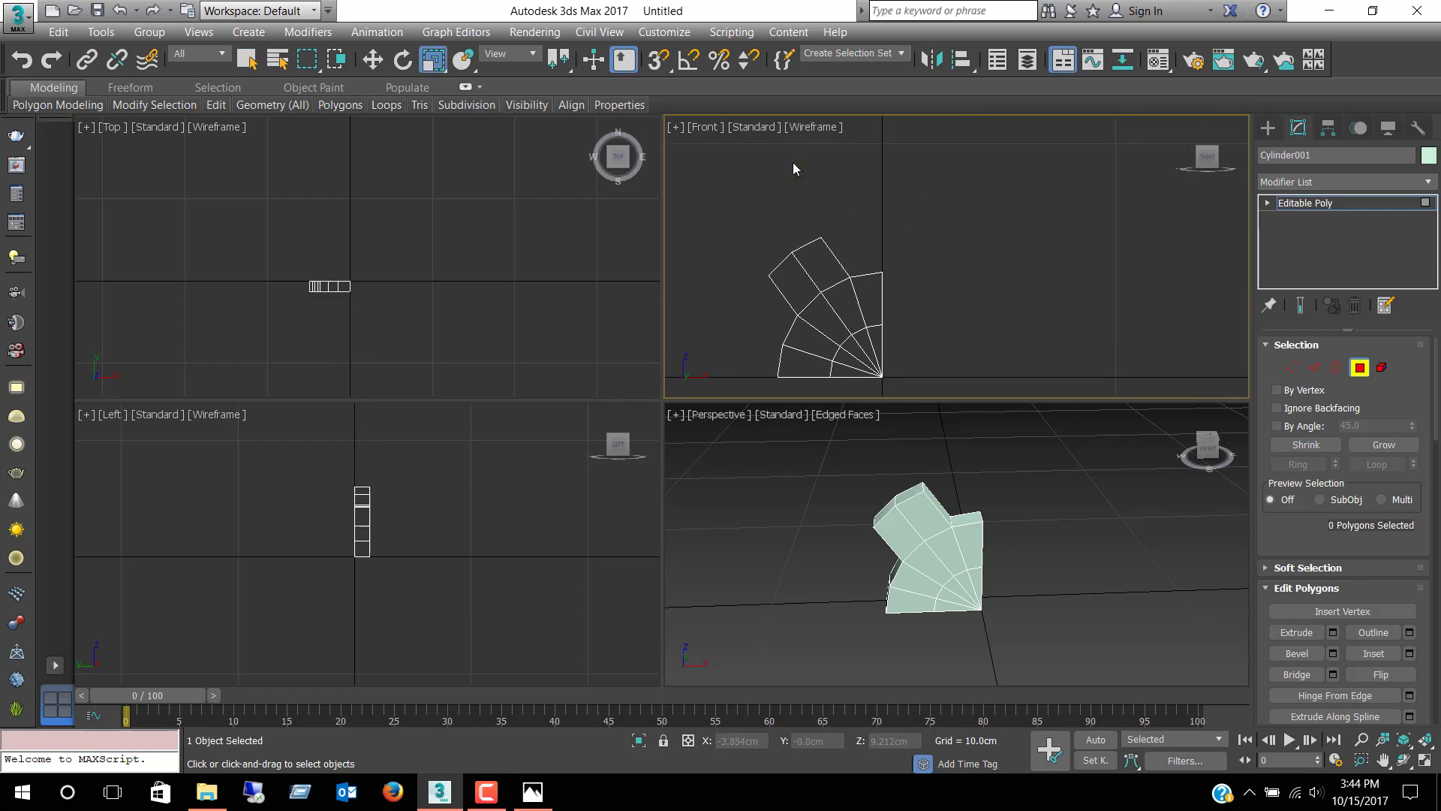
key(ctrl+z)
mouse_move(766, 231)
mouse_down()
mouse_move(801, 323)
mouse_move(588, 490)
mouse_up()
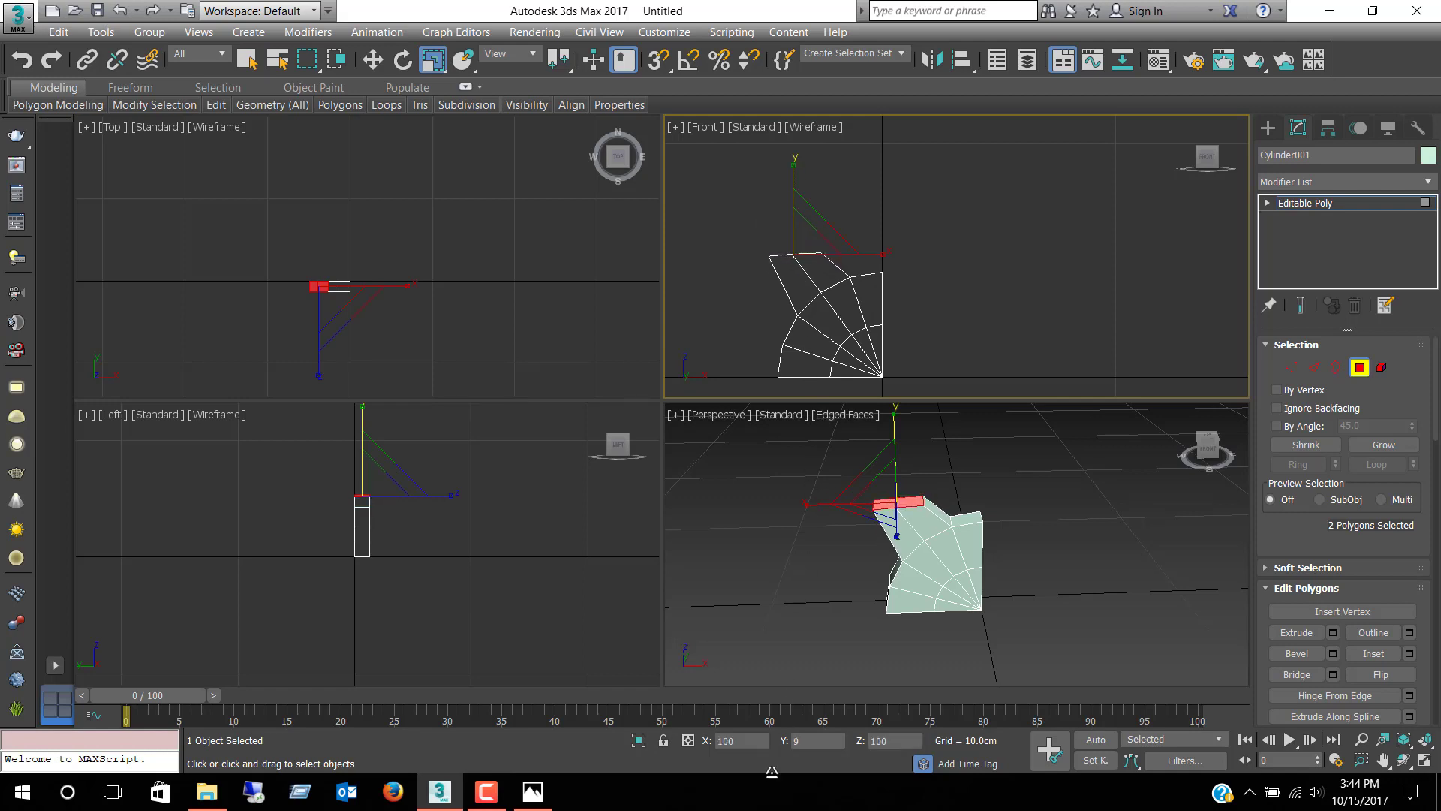
Step: Shift the top polygons right along X in the Front view, then nudge them slightly left
right_click(318, 223)
key(w)
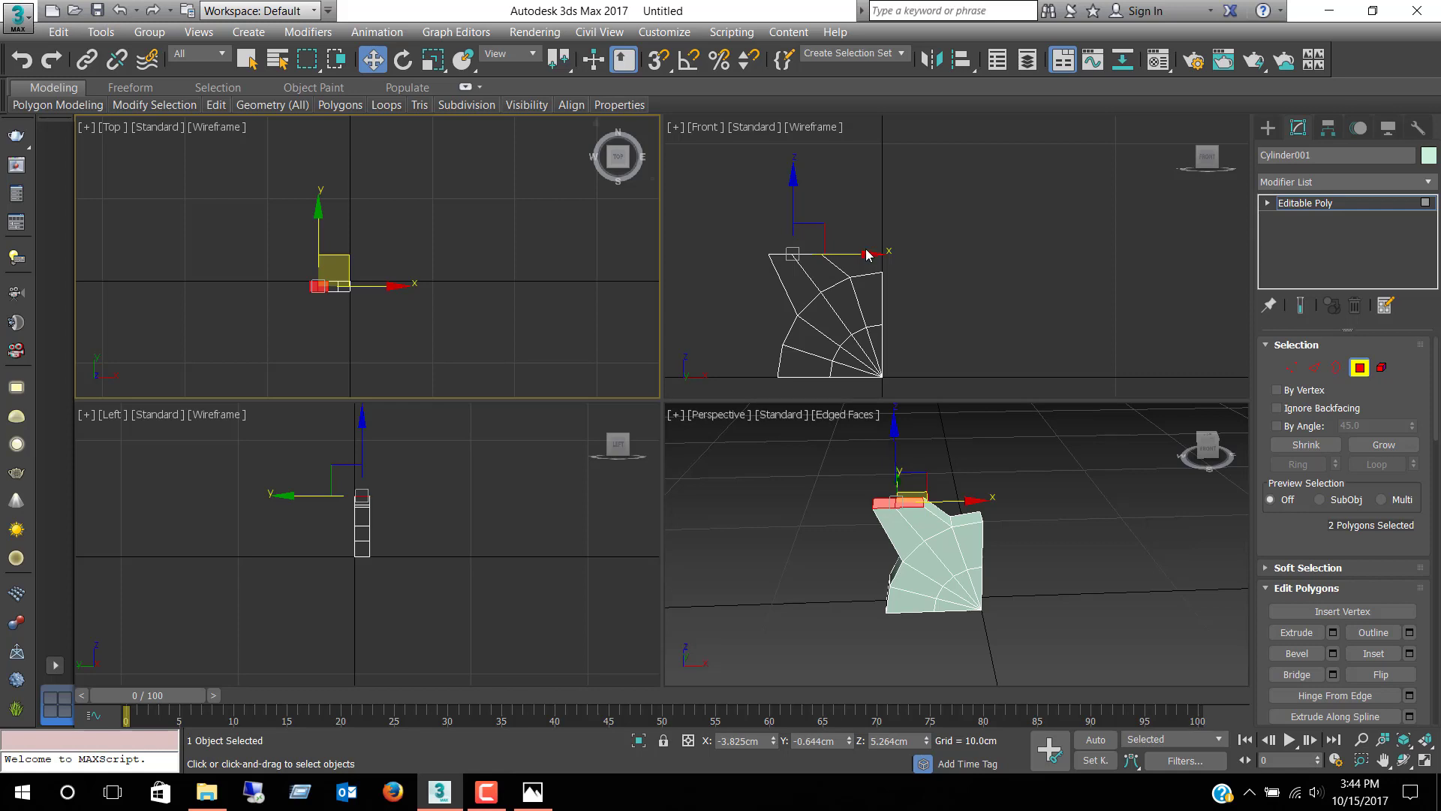
right_click(867, 259)
drag(844, 258, 873, 257)
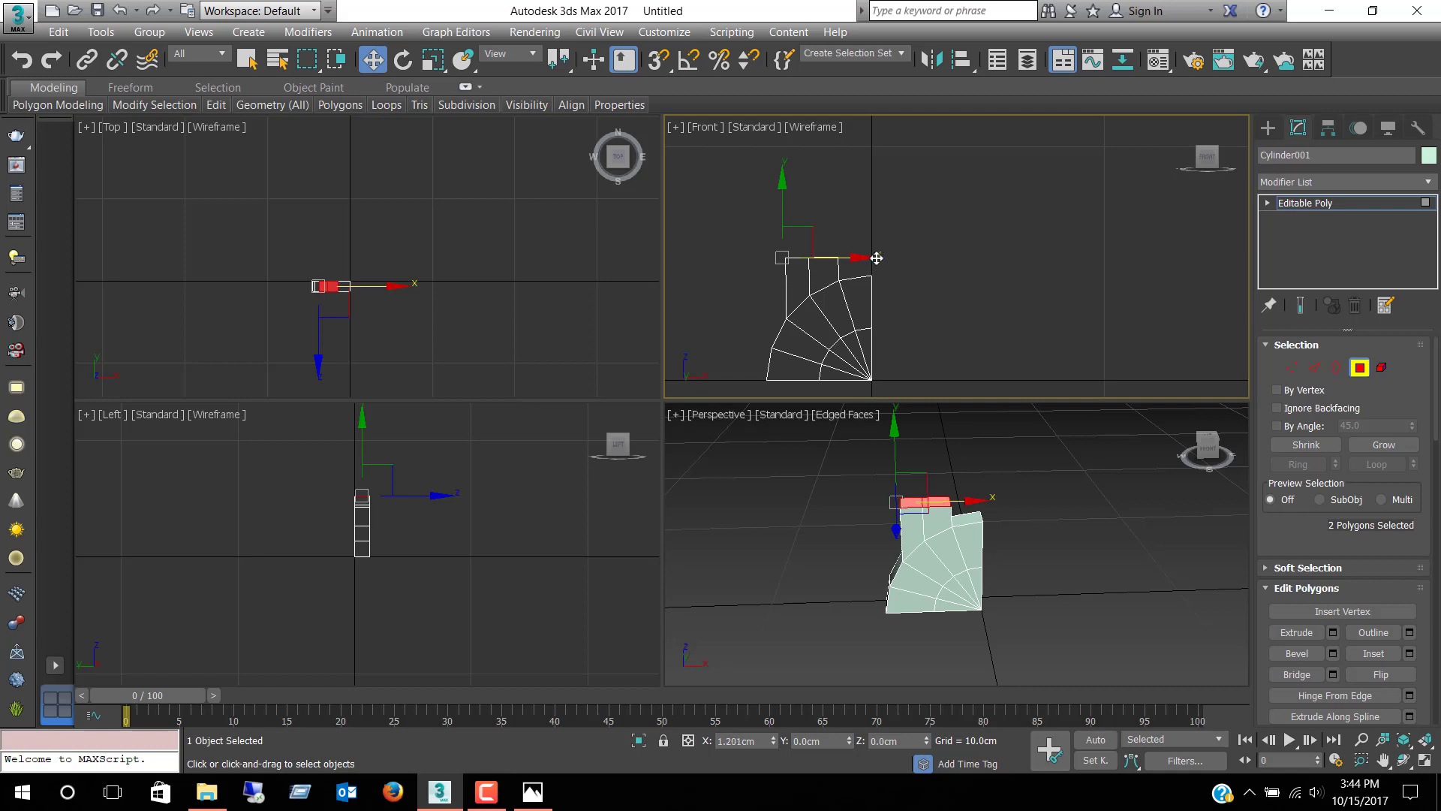
drag(874, 258, 878, 257)
scroll(878, 258, up, 3)
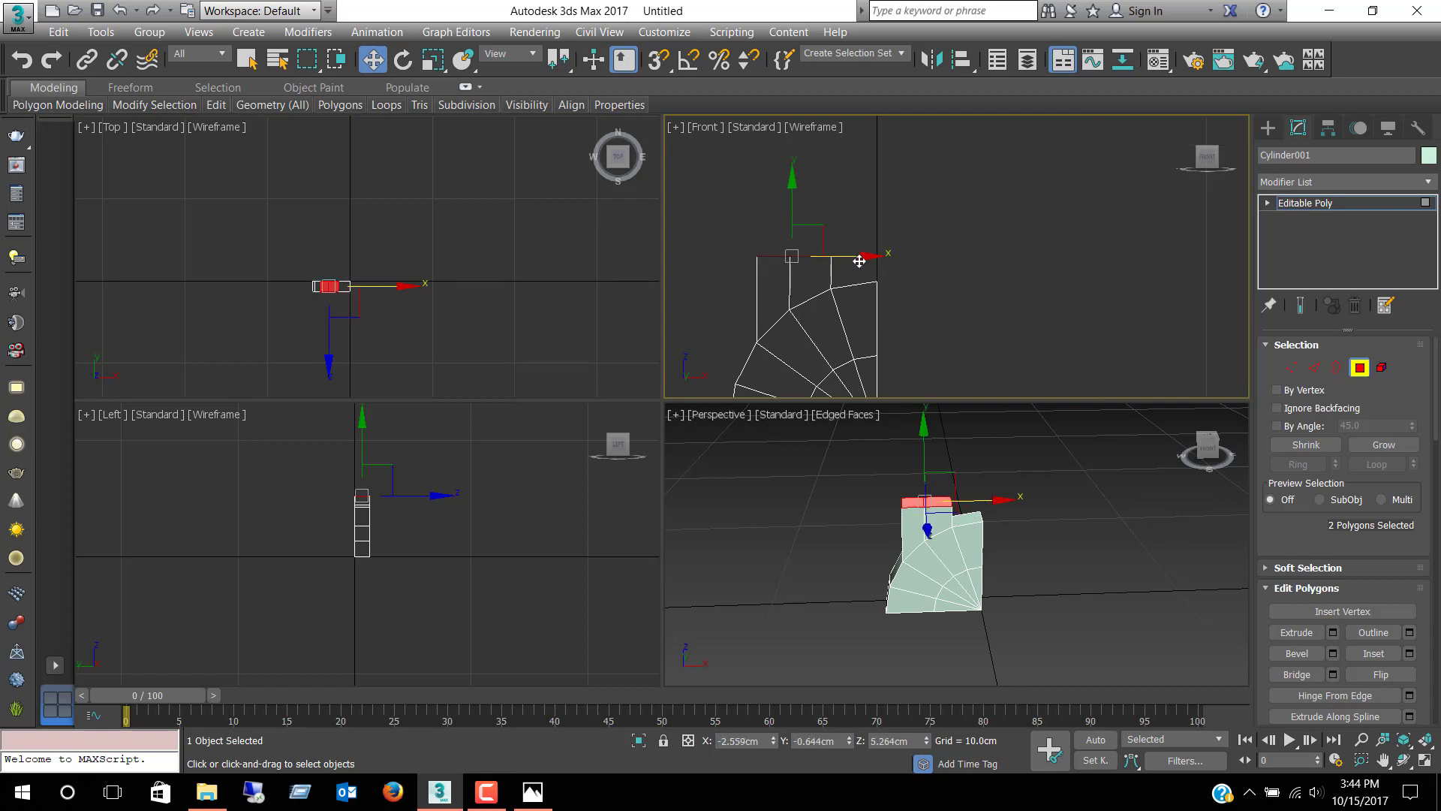
key(alt+w)
middle_drag(856, 262, 1011, 209)
scroll(831, 279, up, 1)
scroll(796, 255, up, 1)
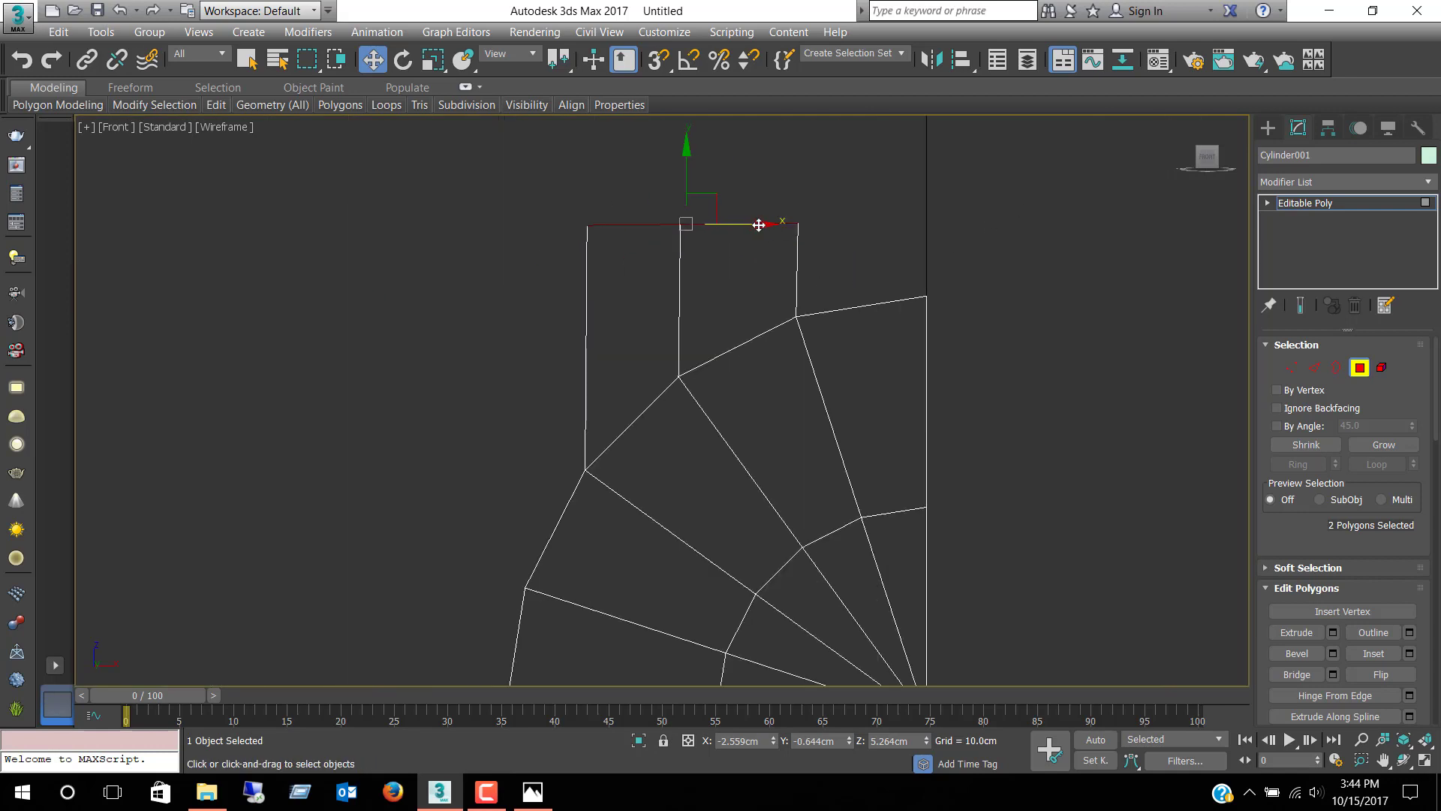
drag(758, 224, 755, 225)
key(alt+w)
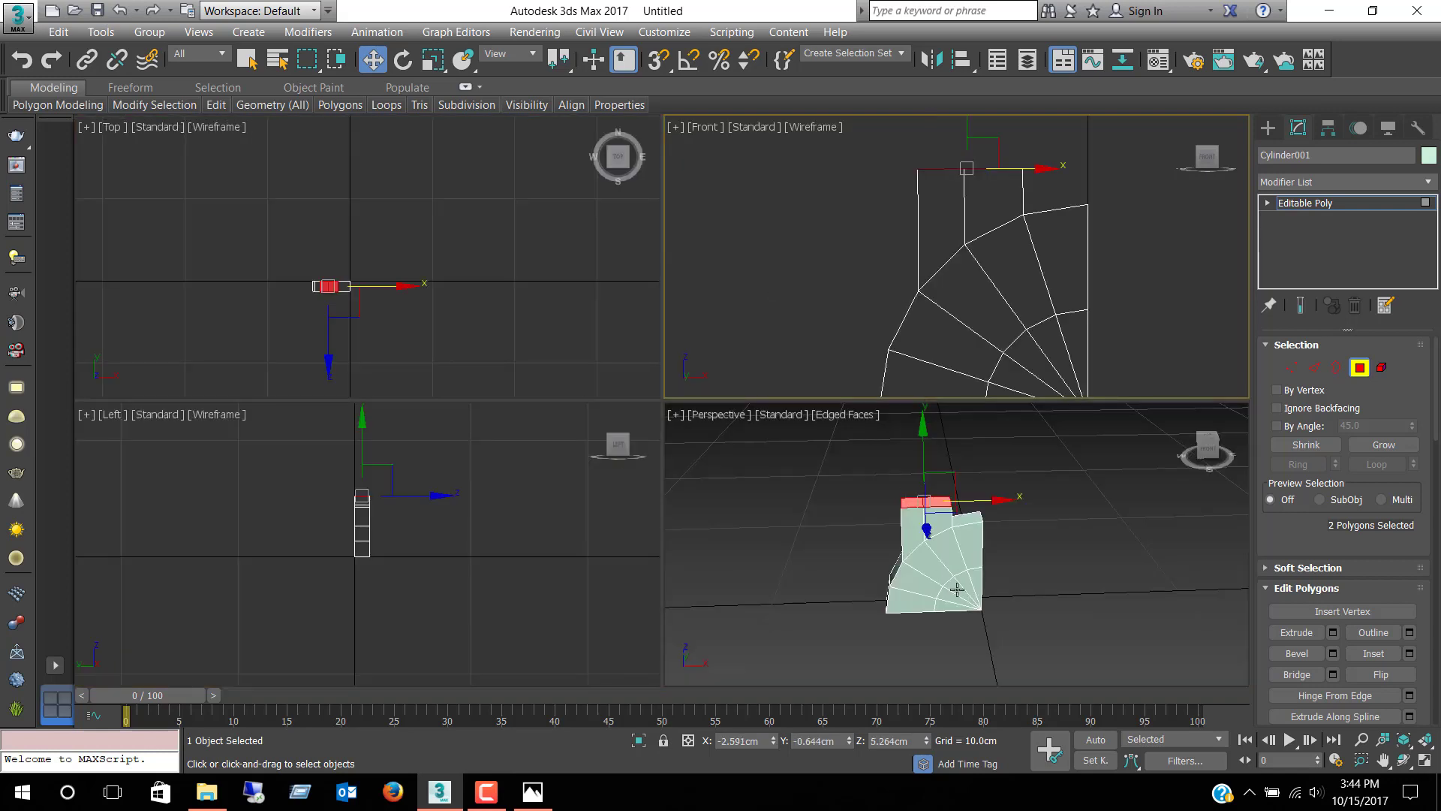
Step: Narrow the column's top polygons along Y to 44%
mouse_move(958, 588)
alt+middle_down()
mouse_move(1144, 515)
mouse_move(1073, 532)
alt+middle_up()
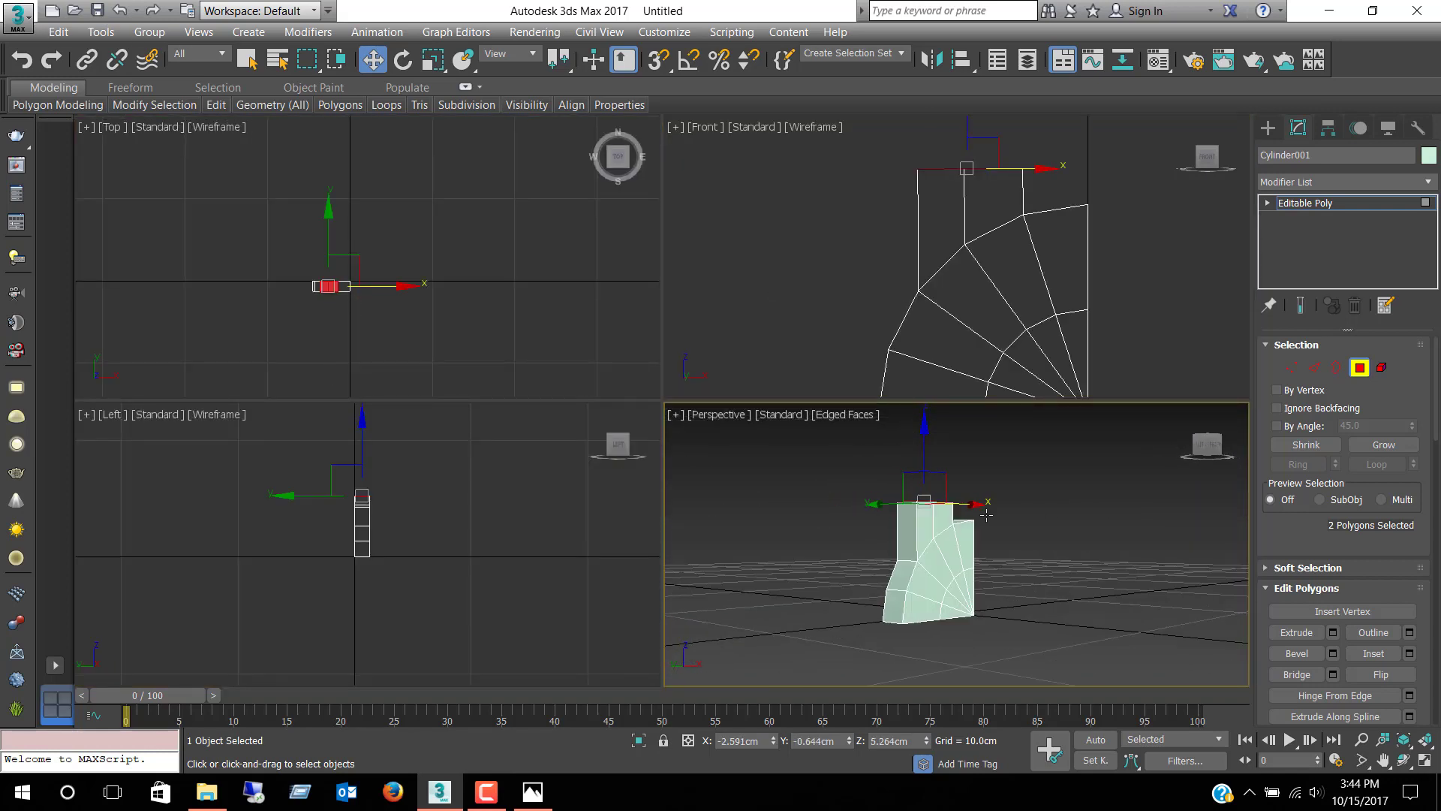
scroll(967, 537, up, 4)
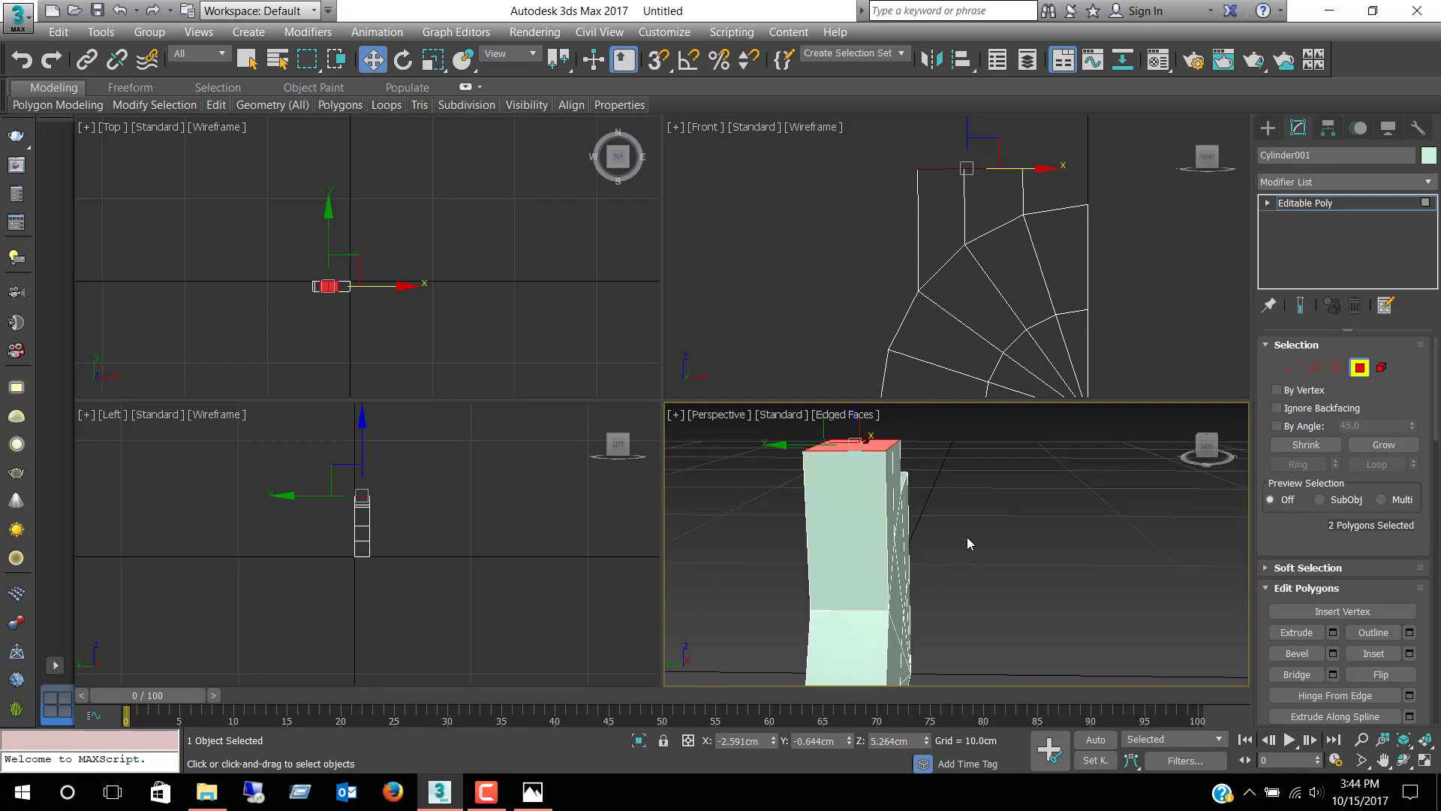
key(e)
key(r)
scroll(953, 526, down, 2)
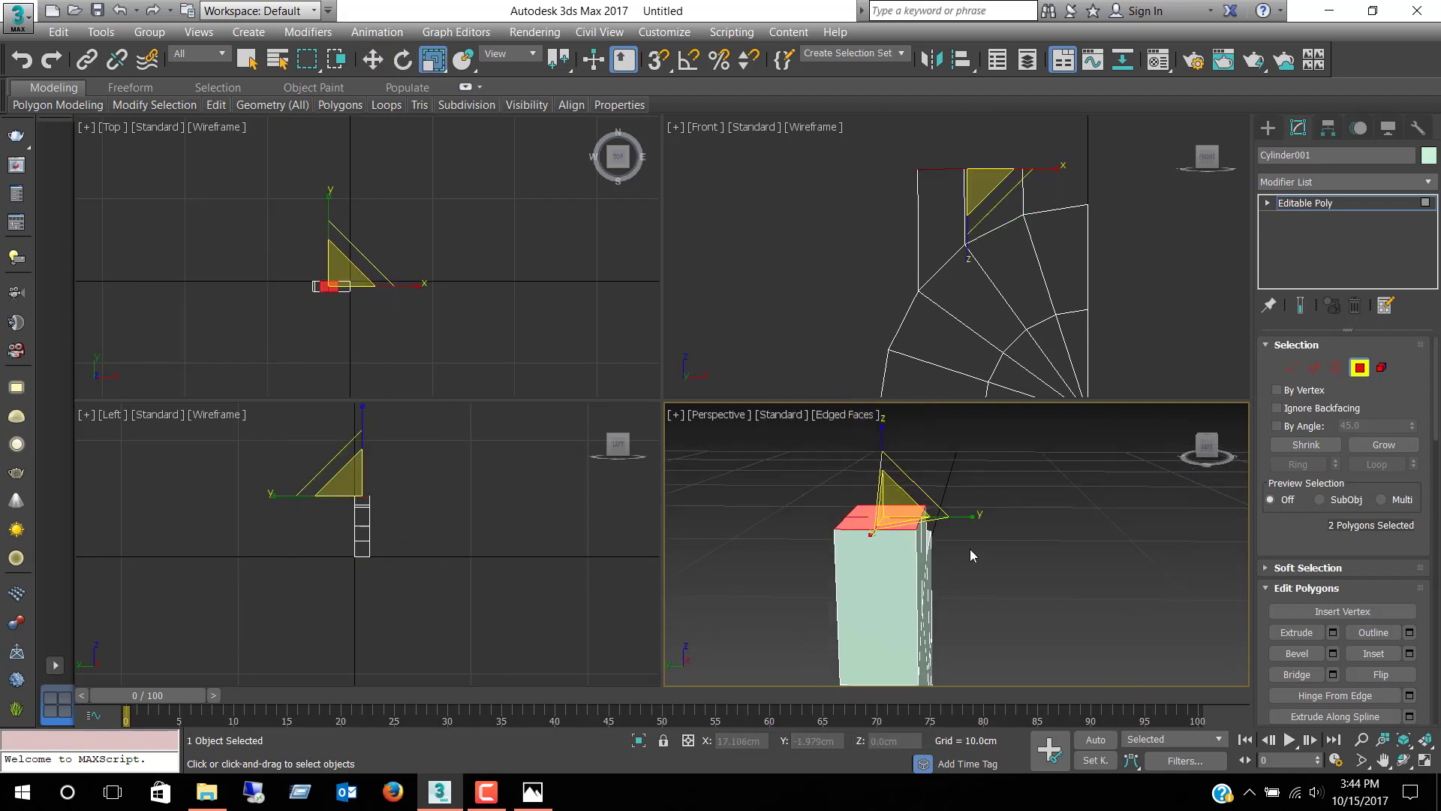
drag(969, 519, 903, 525)
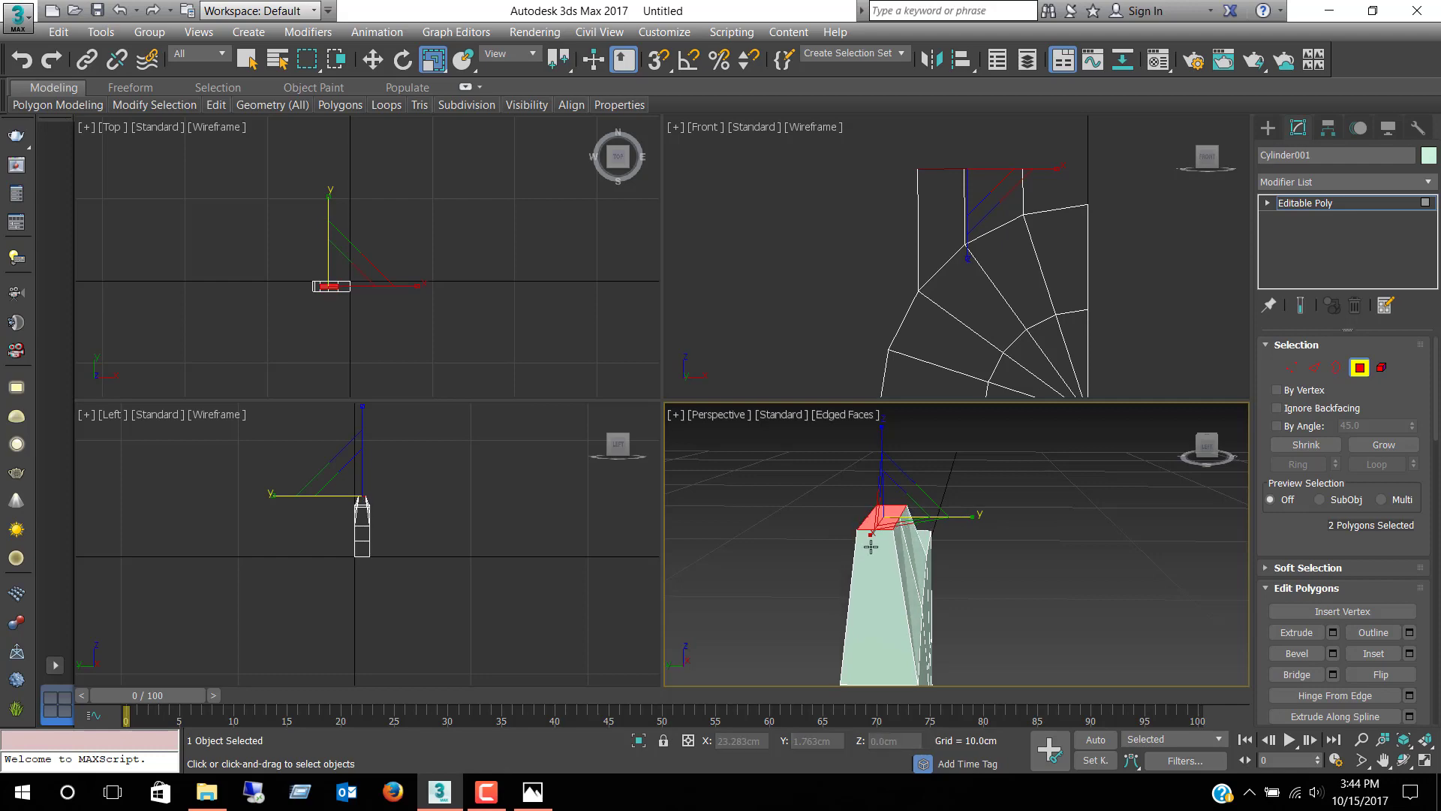
Step: Check side.jpg, flatten the top polygons, and inspect them in a maximized Perspective view
key(alt+Tab)
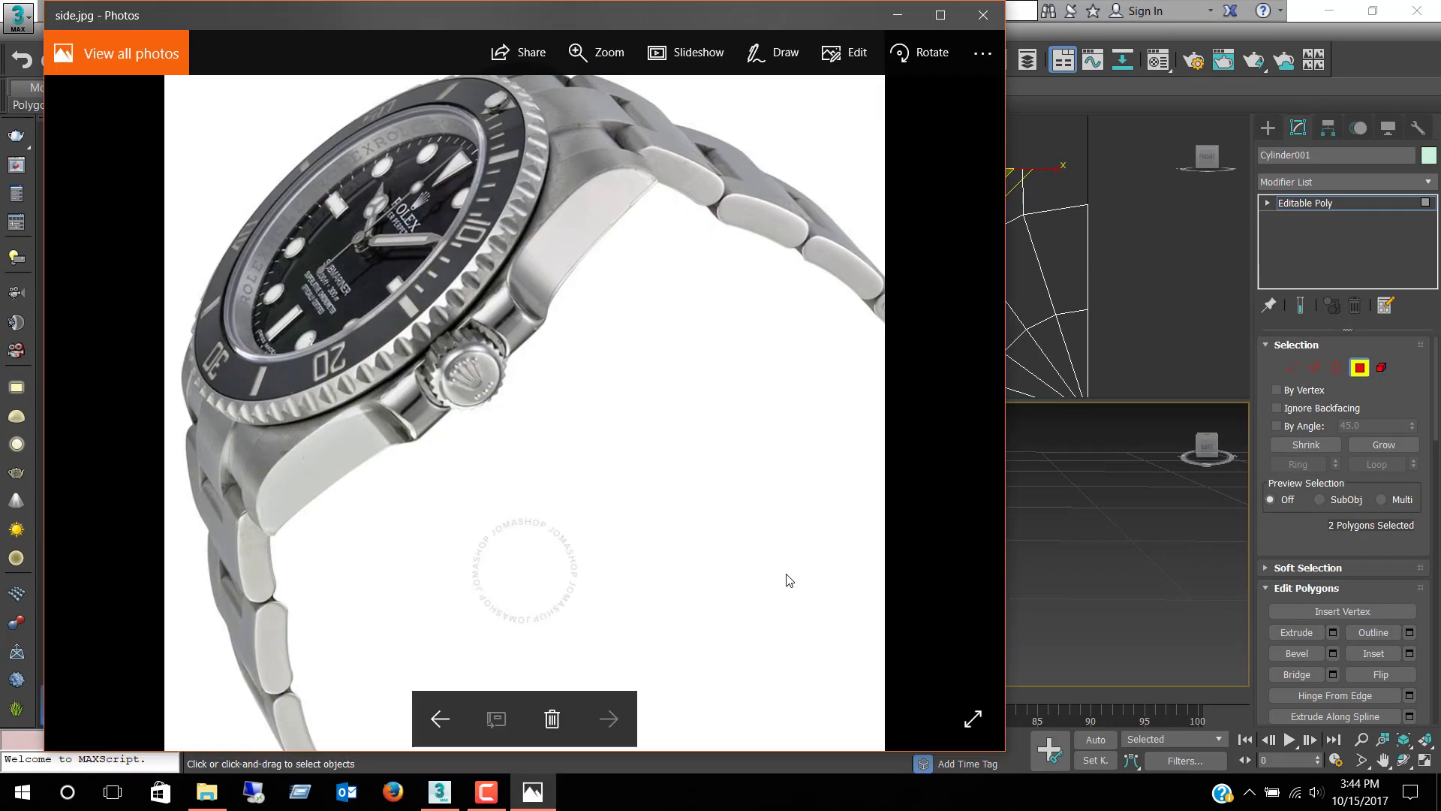
key(alt+Tab)
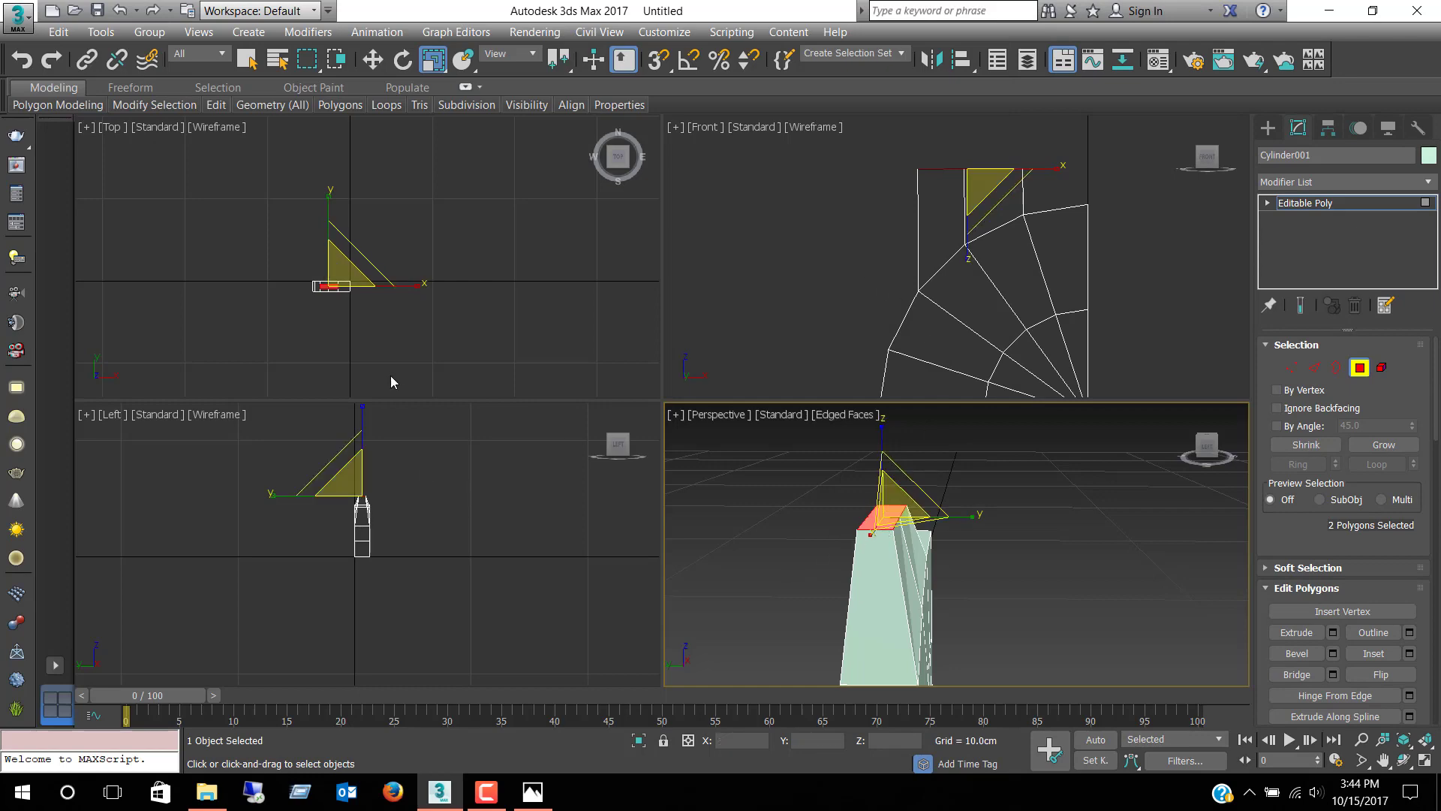
drag(361, 306, 330, 315)
key(alt+w)
scroll(567, 345, up, 3)
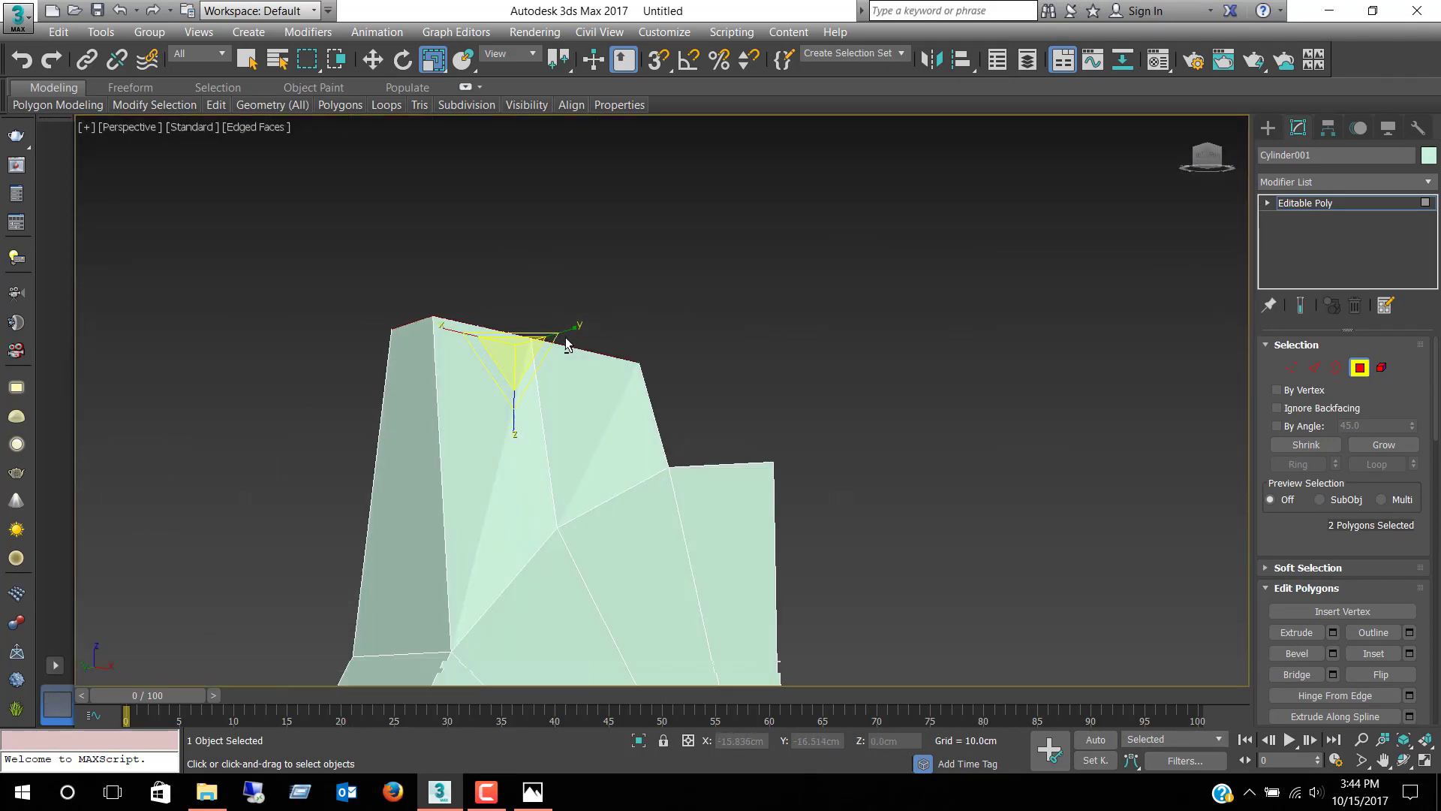
alt+middle_drag(566, 346, 601, 395)
Step: Ring an edge on the piece's top and Connect it with a new edge loop
click(1310, 368)
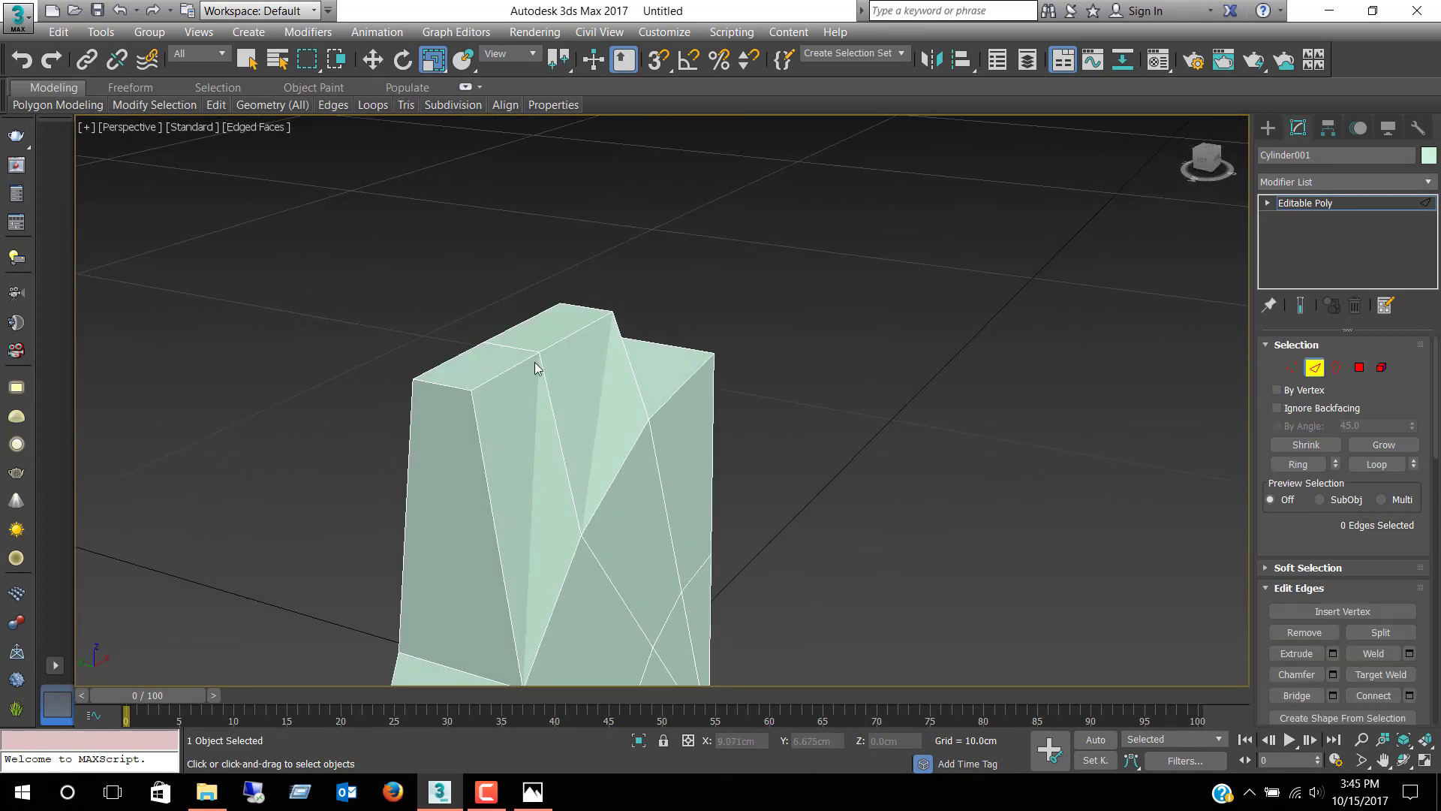
click(528, 348)
click(1298, 464)
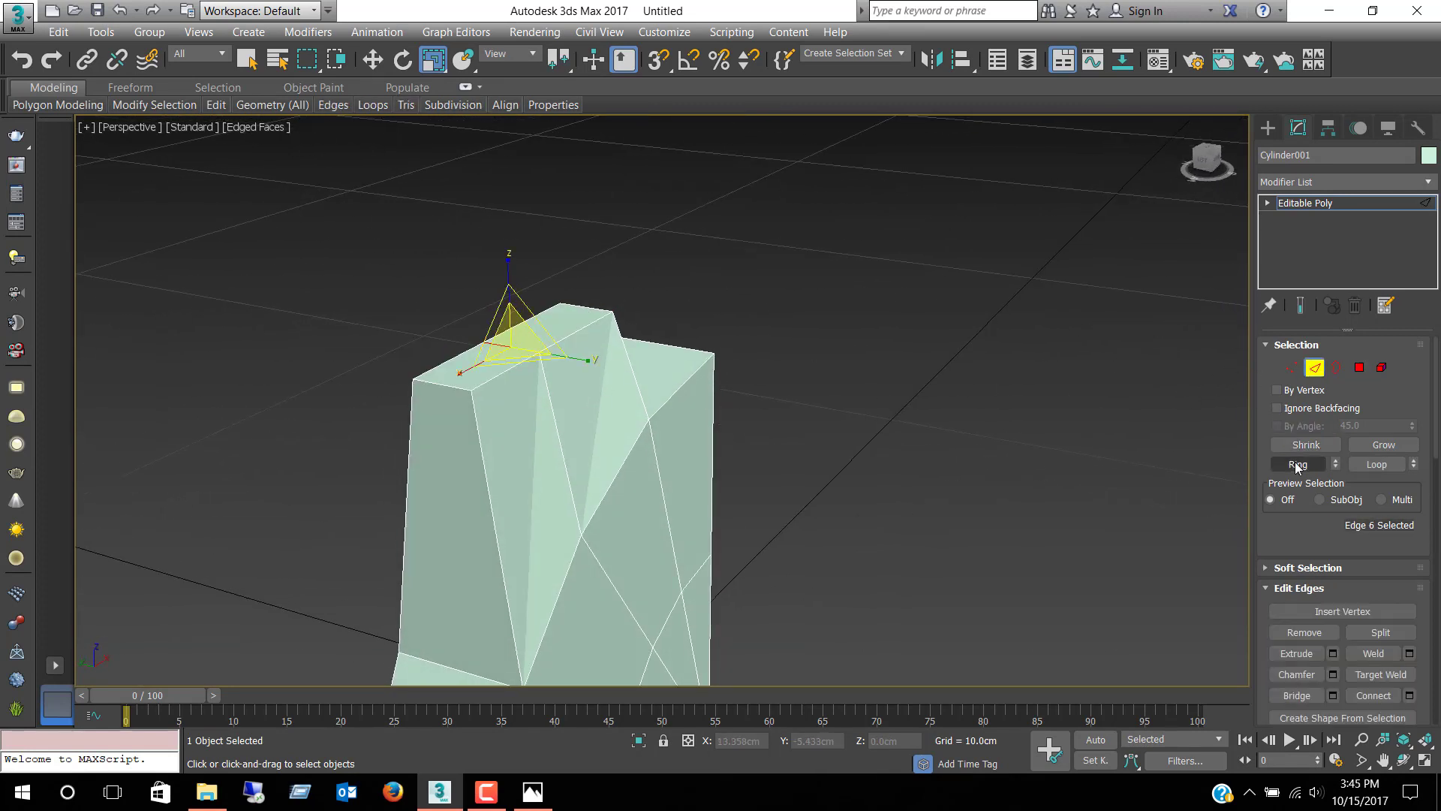
right_click(886, 346)
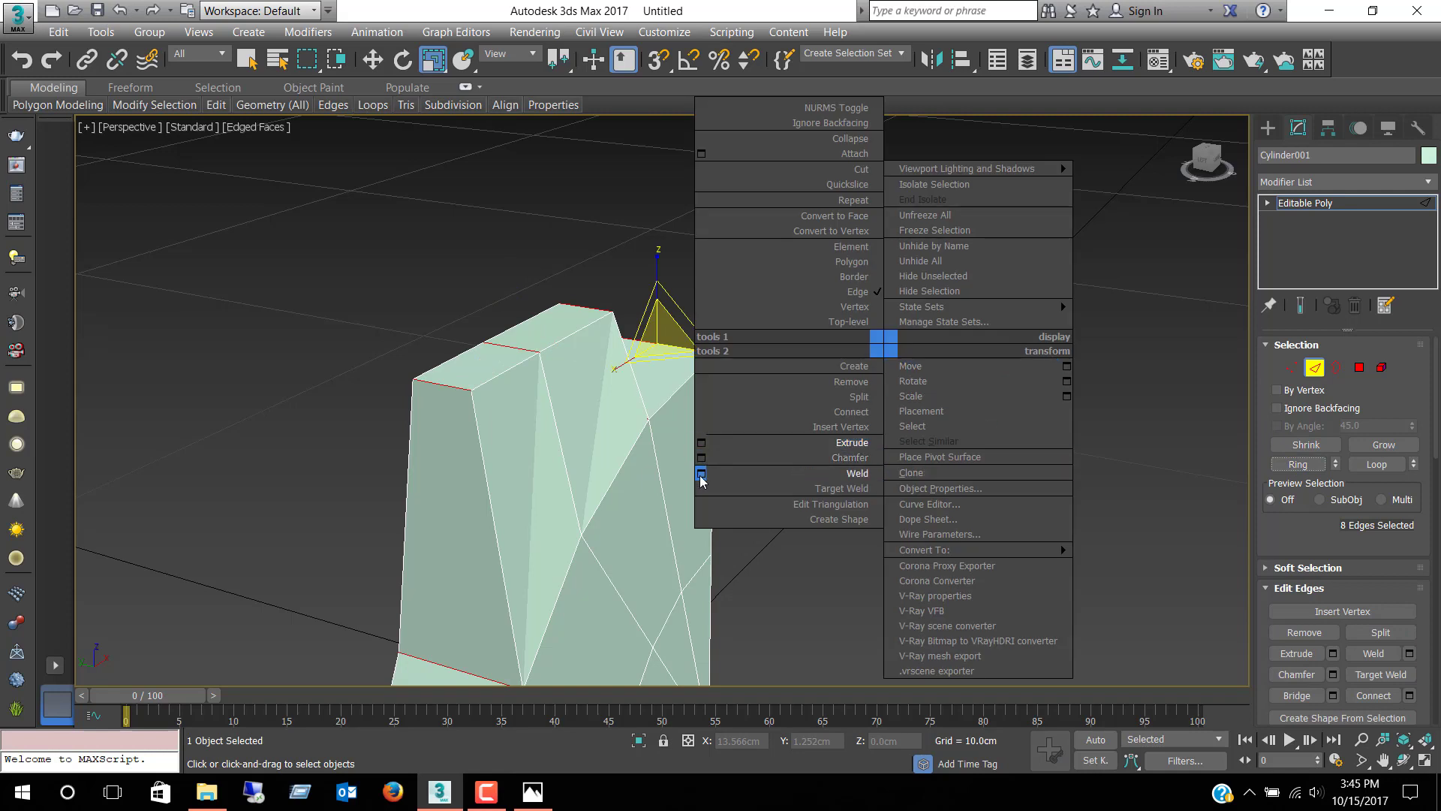
click(702, 411)
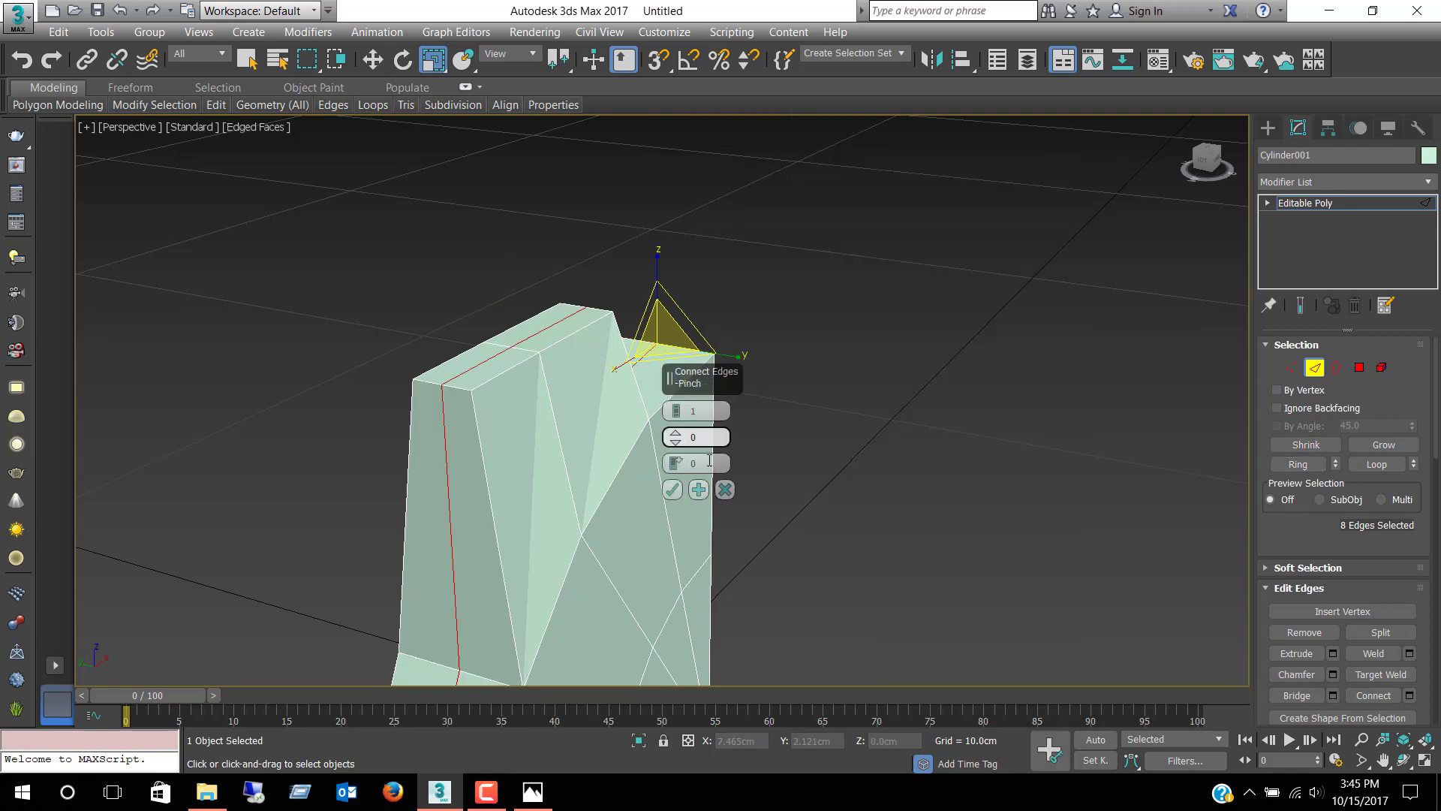
click(672, 491)
Step: Clear the edge selection and select two edges on the wedge's top face
click(884, 339)
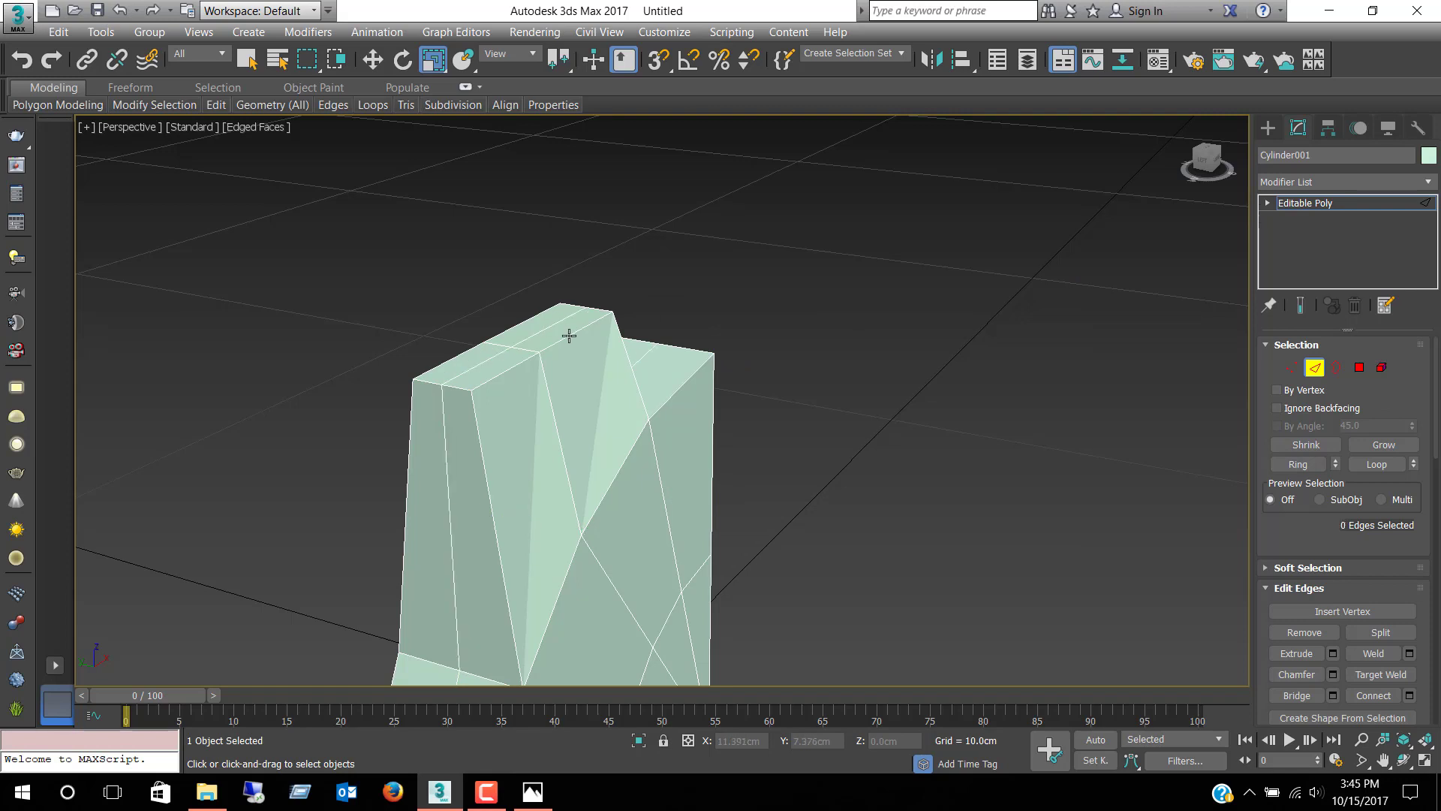
click(569, 335)
ctrl+click(509, 371)
Step: In the four-view layout, drag the two top edges down along Y in the Left viewport
key(w)
key(alt+w)
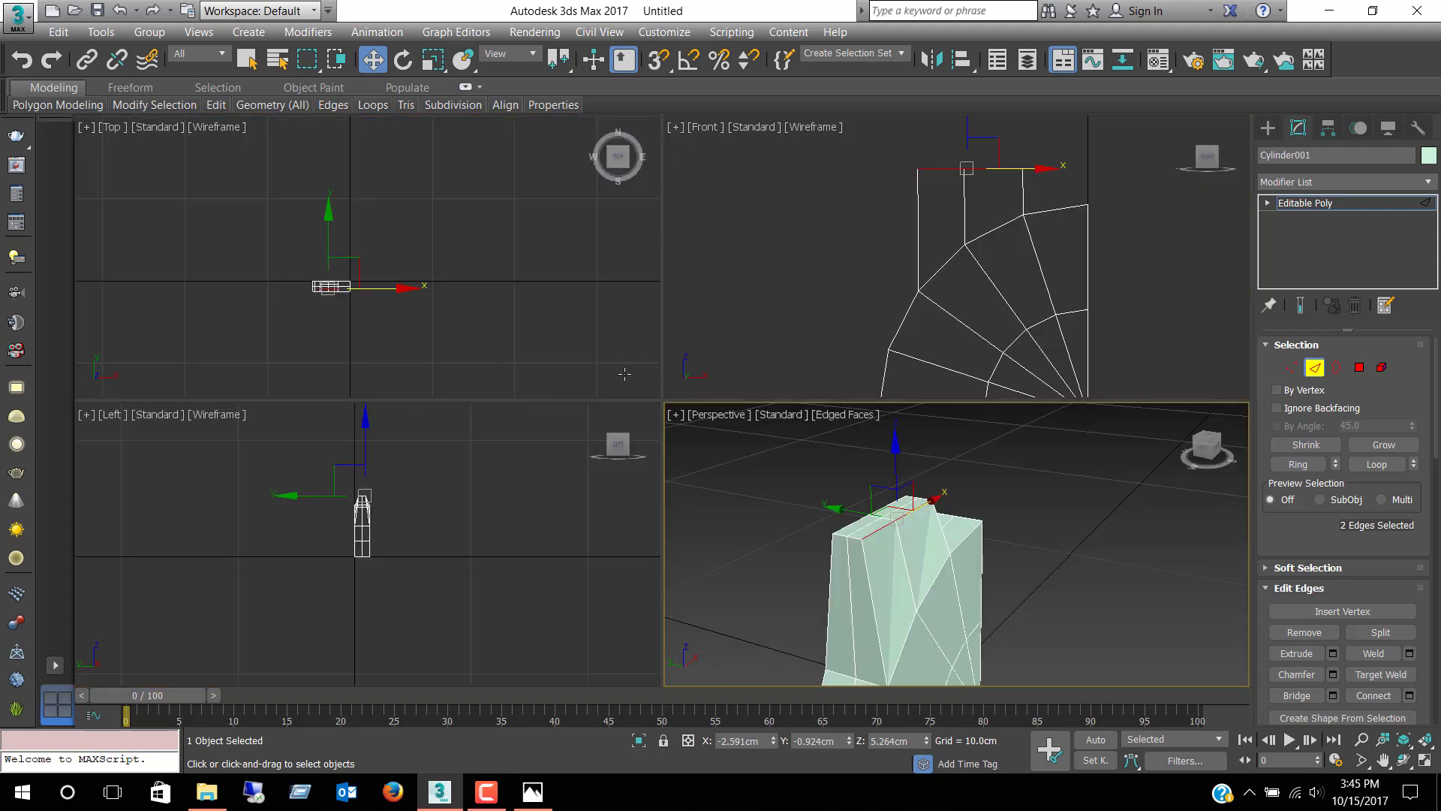
scroll(406, 497, up, 2)
scroll(337, 504, up, 2)
scroll(293, 488, up, 2)
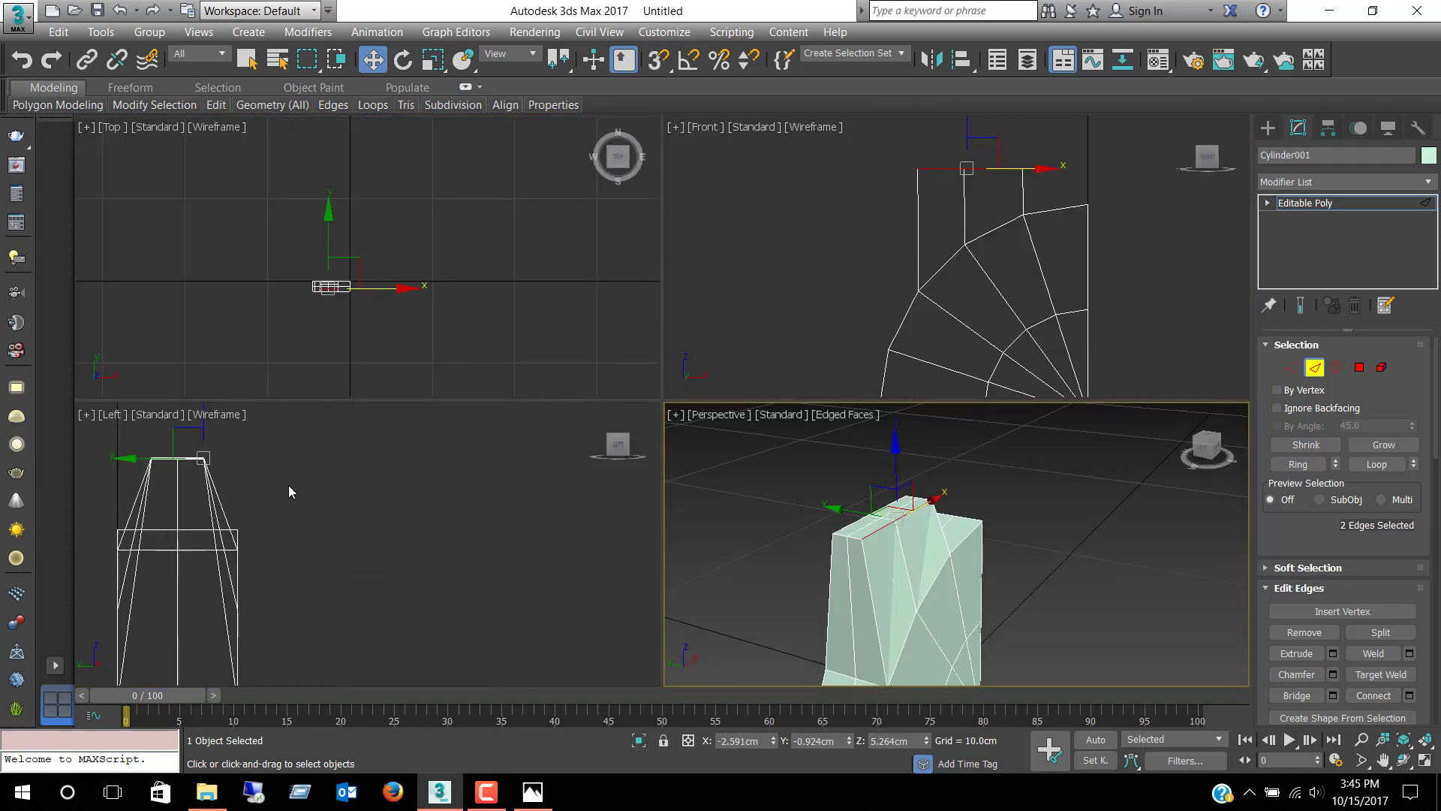
middle_drag(316, 503, 446, 605)
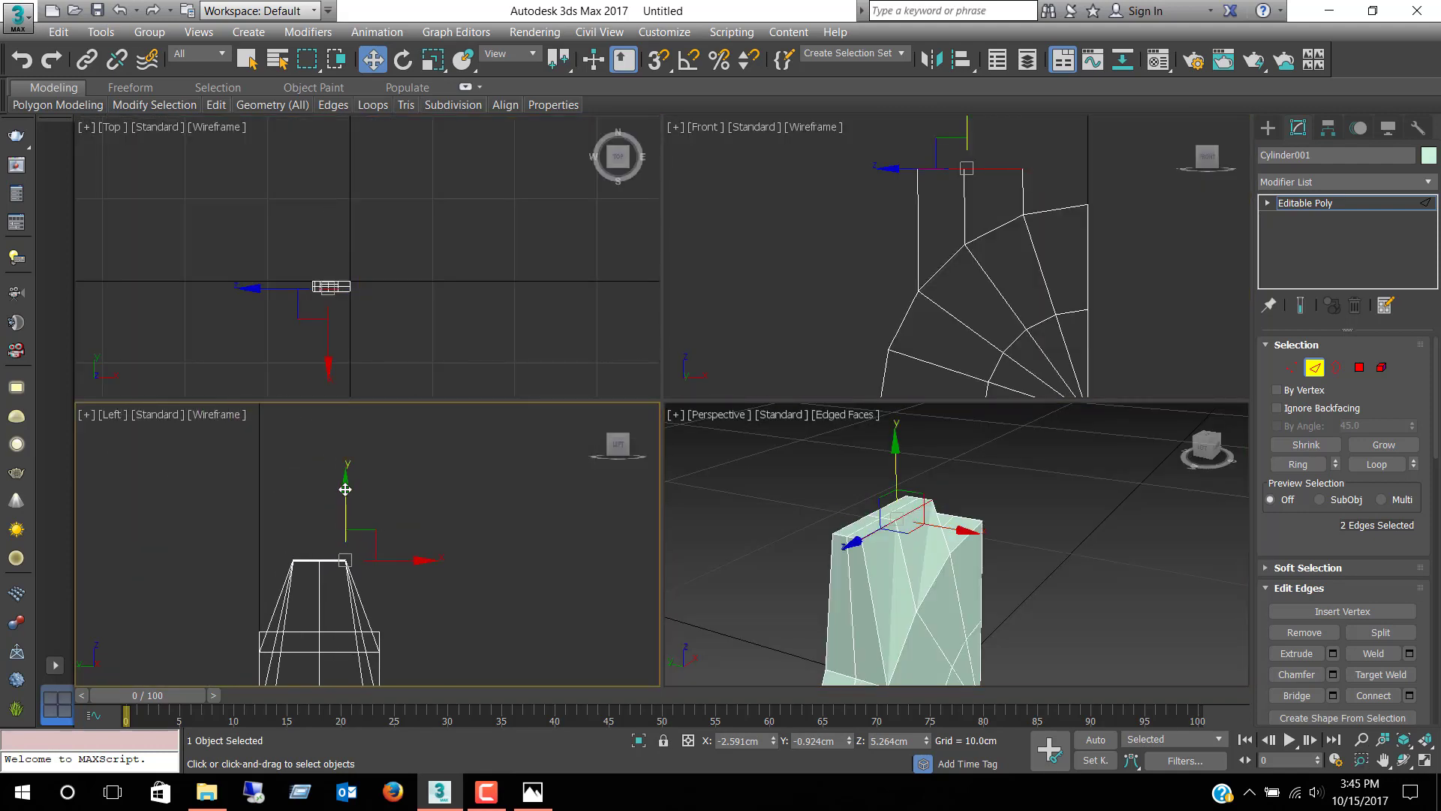
drag(344, 489, 359, 505)
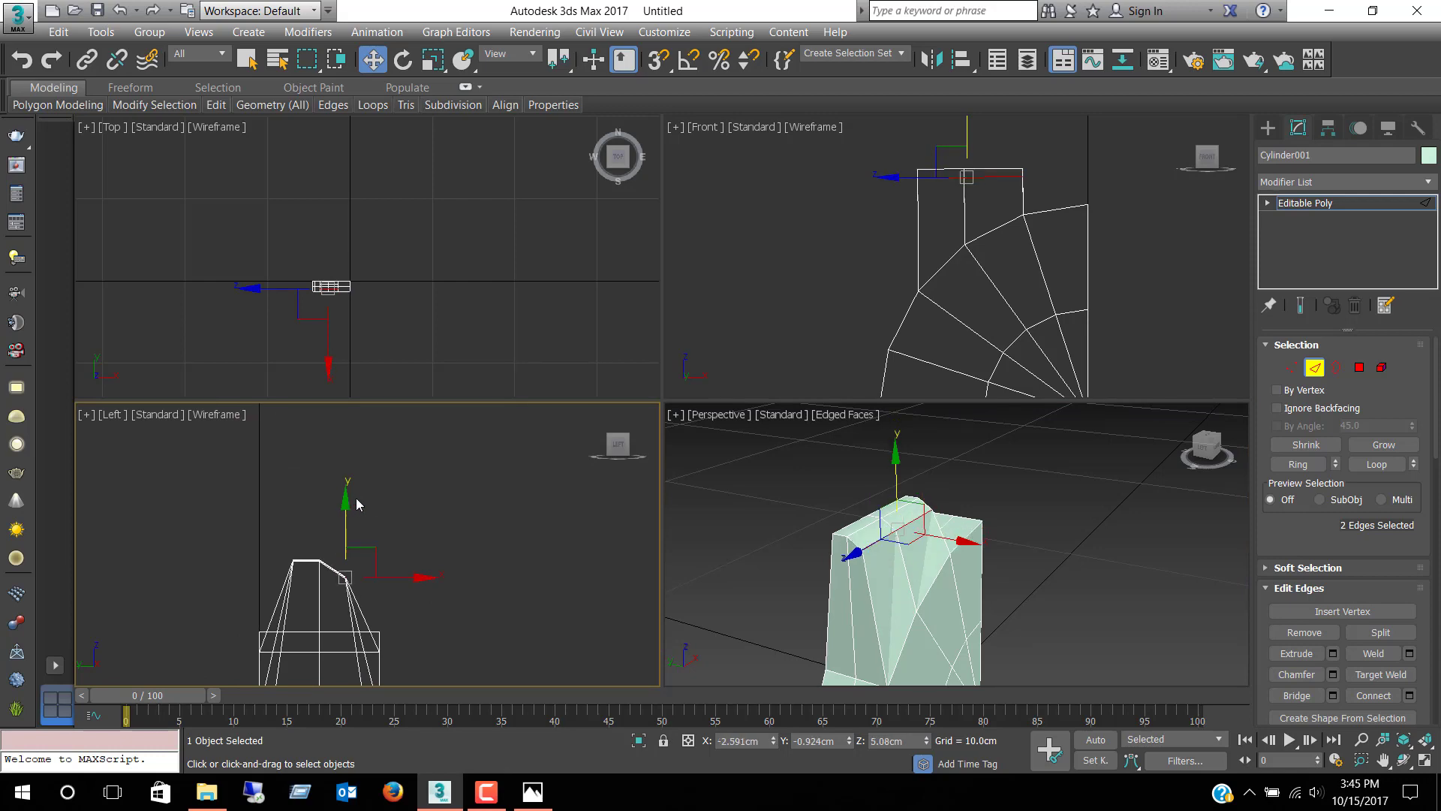
Step: Orbit the maximized perspective view to inspect the piece's sloped top
key(alt+w)
mouse_move(871, 530)
alt+middle_down()
mouse_move(689, 466)
mouse_move(616, 487)
mouse_move(835, 488)
mouse_move(817, 460)
mouse_move(751, 495)
mouse_move(665, 480)
mouse_move(743, 480)
mouse_move(755, 443)
mouse_move(825, 506)
mouse_move(822, 593)
mouse_move(739, 552)
mouse_move(737, 530)
mouse_move(768, 535)
mouse_move(671, 548)
alt+middle_up()
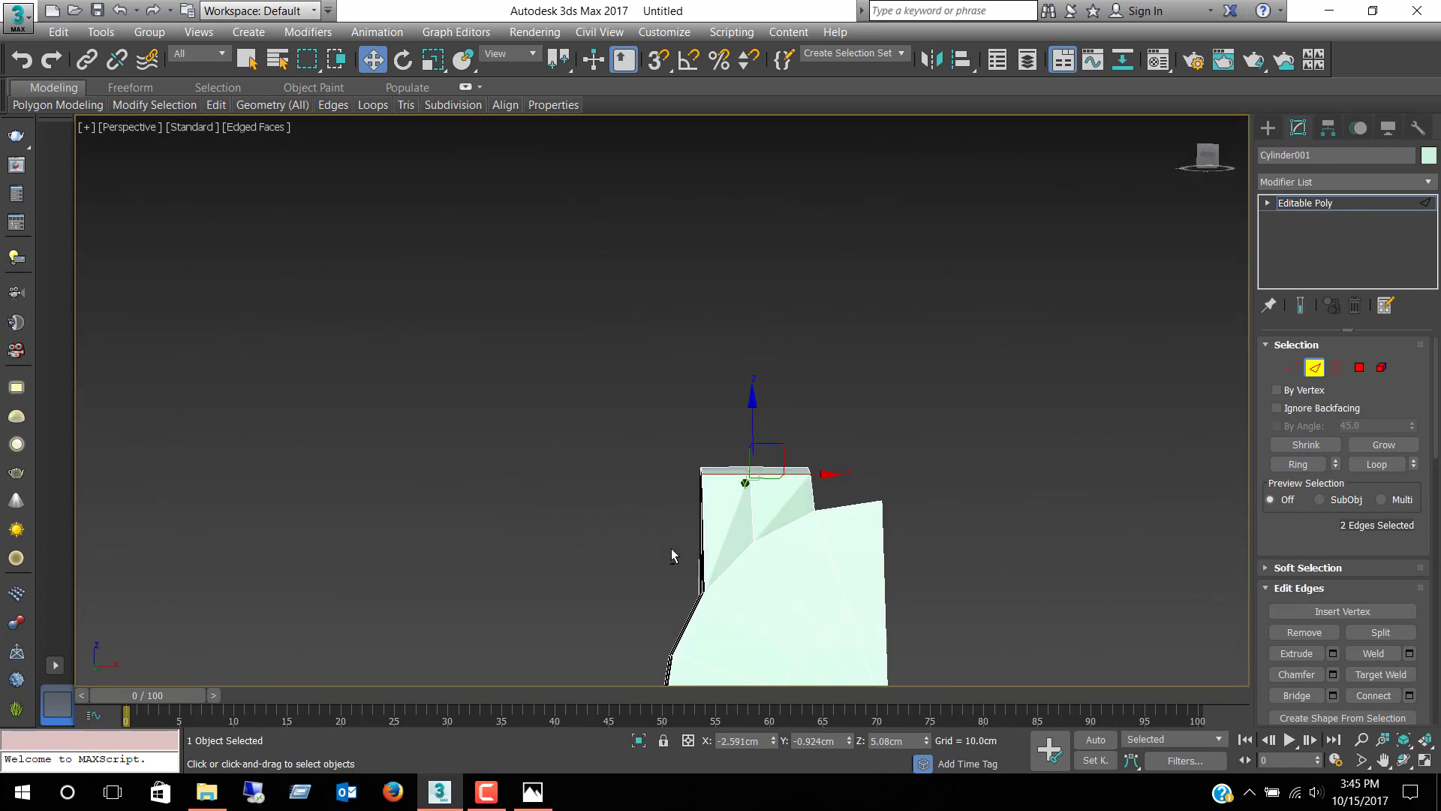
middle_drag(777, 543, 705, 499)
mouse_move(848, 488)
alt+middle_down()
mouse_move(746, 523)
mouse_move(913, 525)
mouse_move(846, 548)
alt+middle_up()
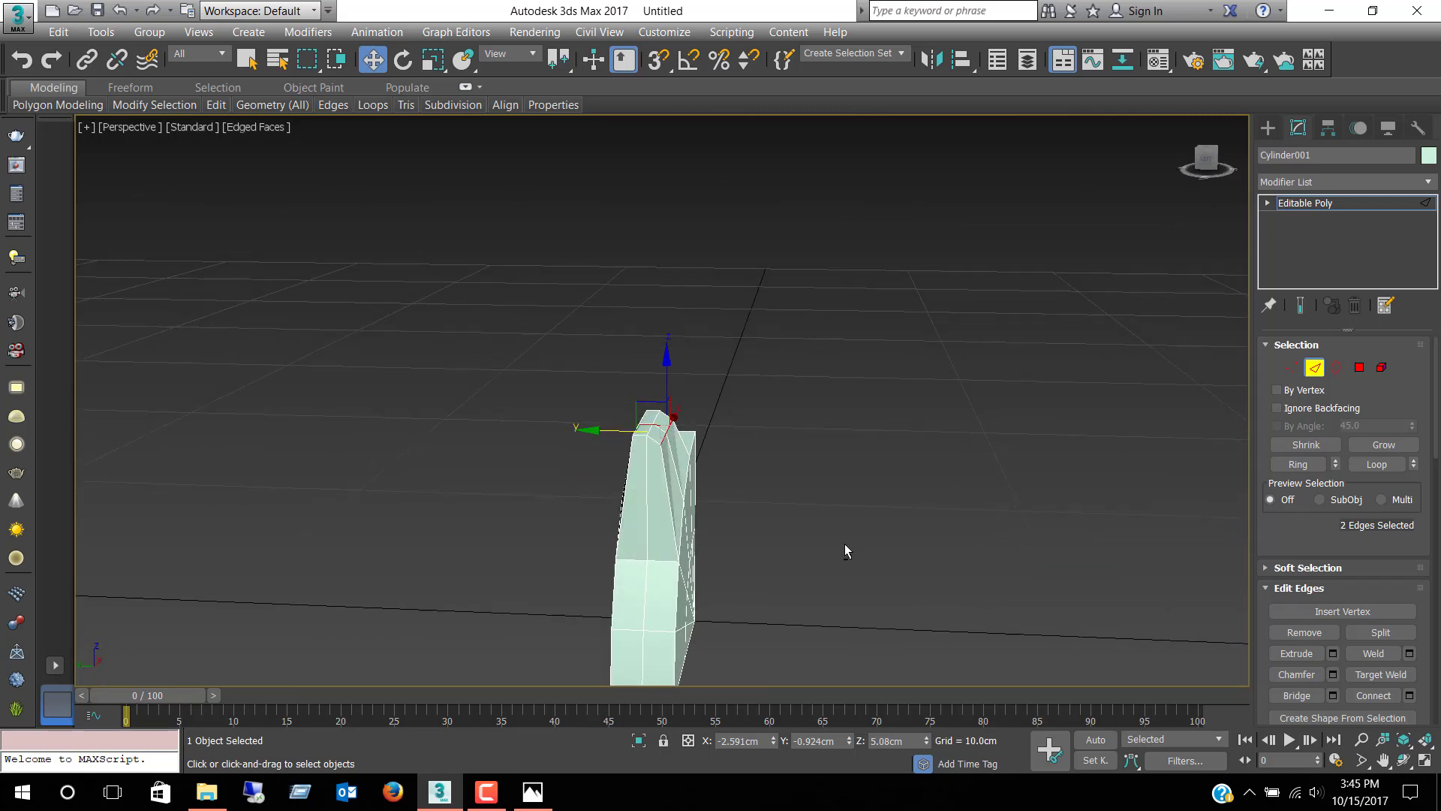
Step: Ring a bottom edge and Connect it with a new loop slid to -69
alt+middle_drag(871, 436, 801, 537)
click(785, 529)
click(782, 510)
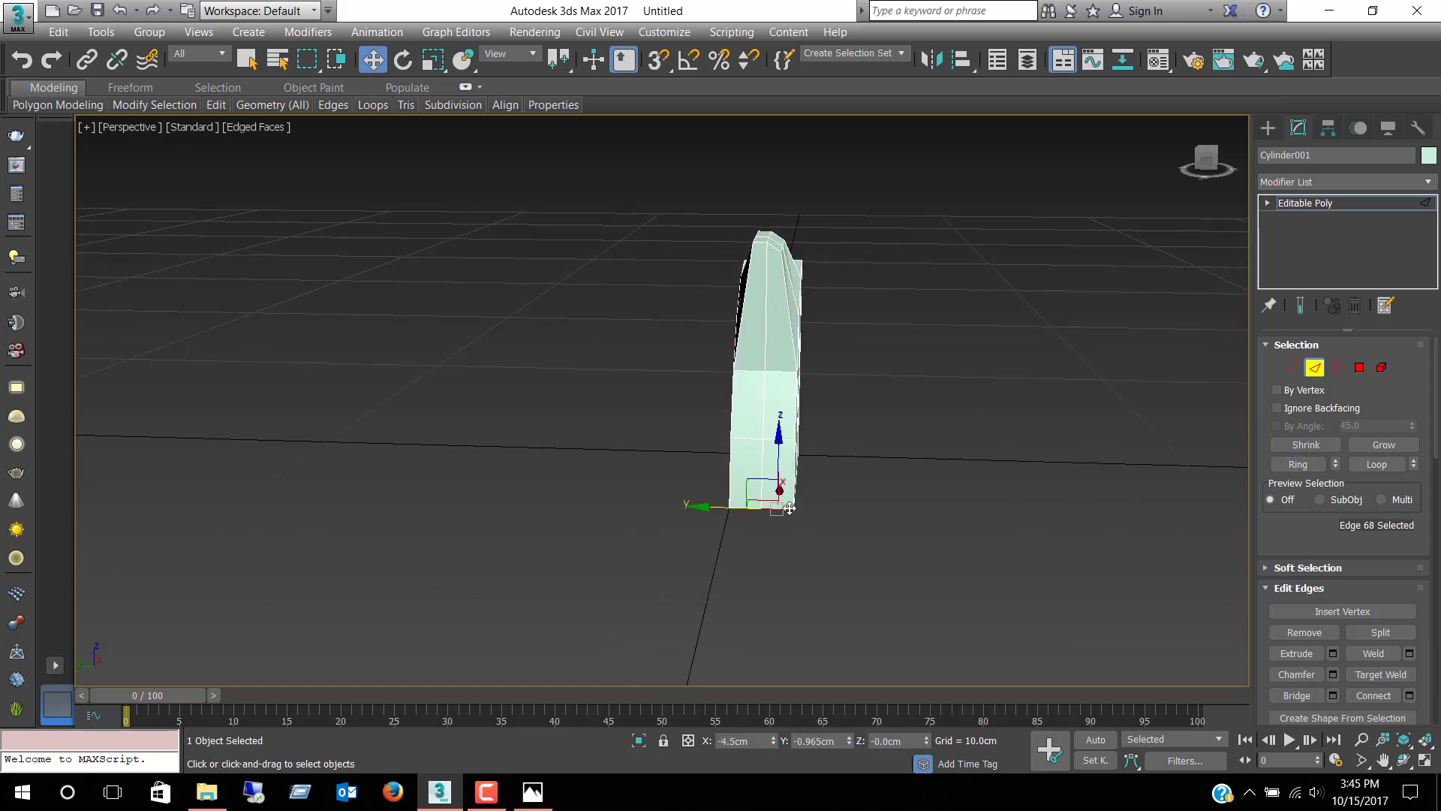
click(1284, 469)
right_click(1074, 400)
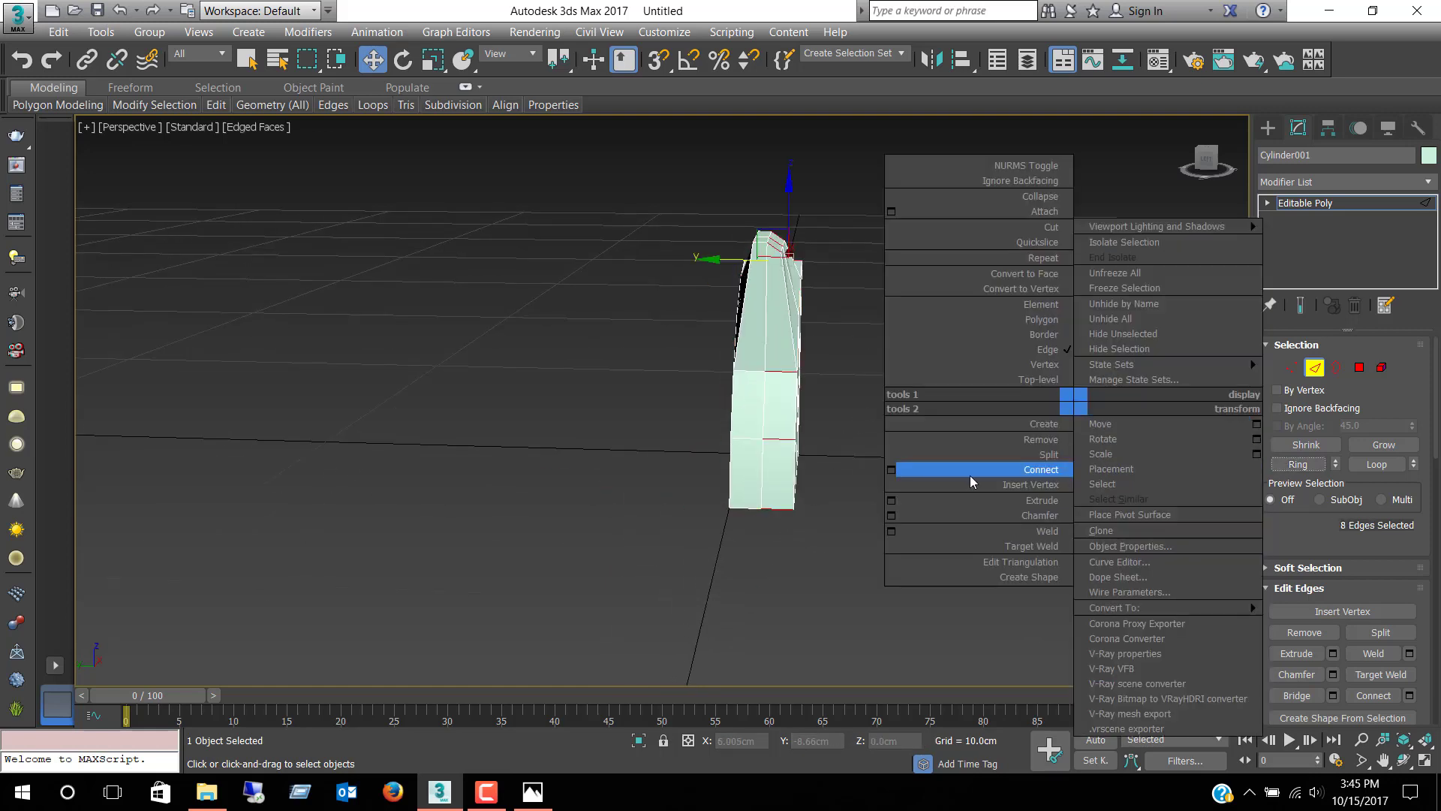
click(889, 475)
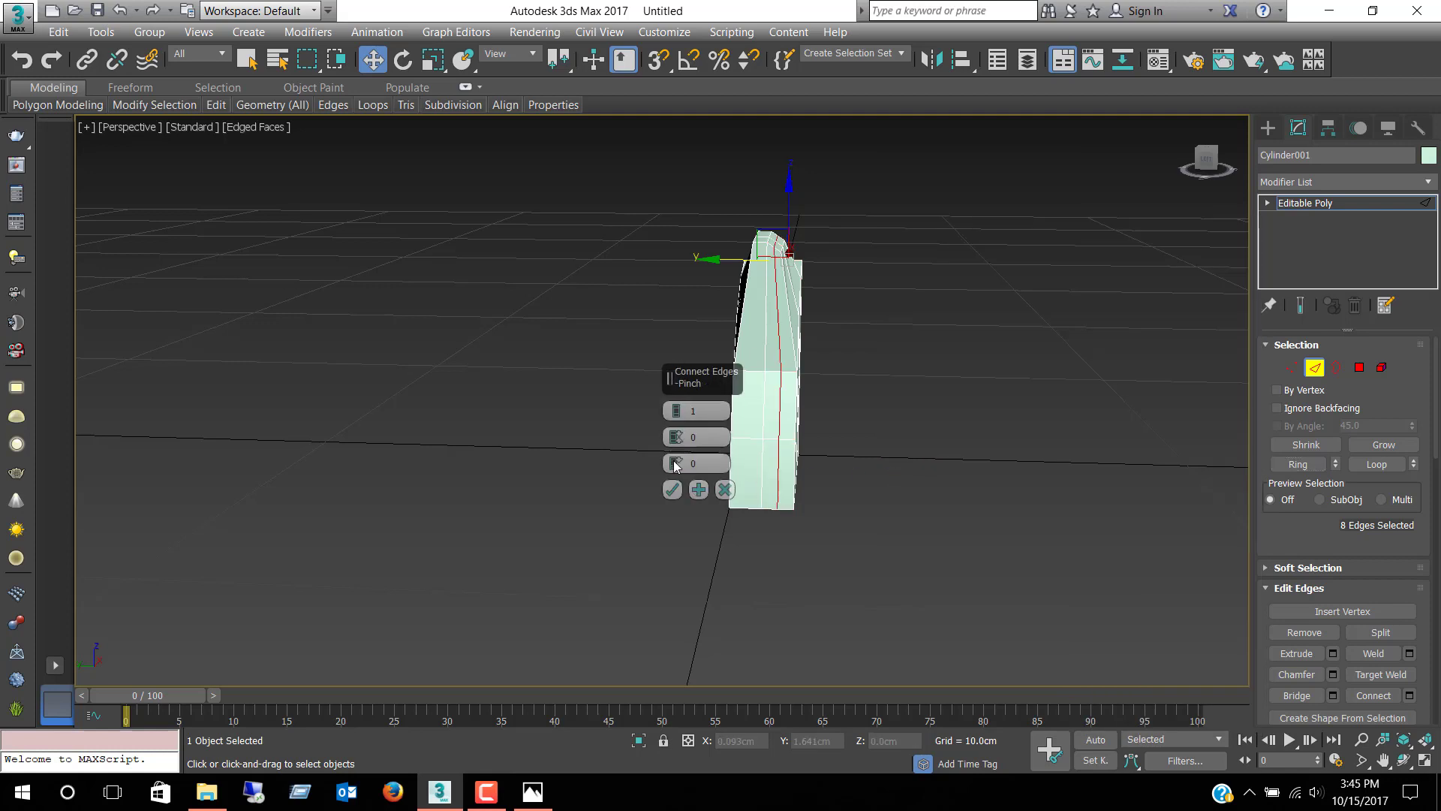
drag(675, 466, 717, 580)
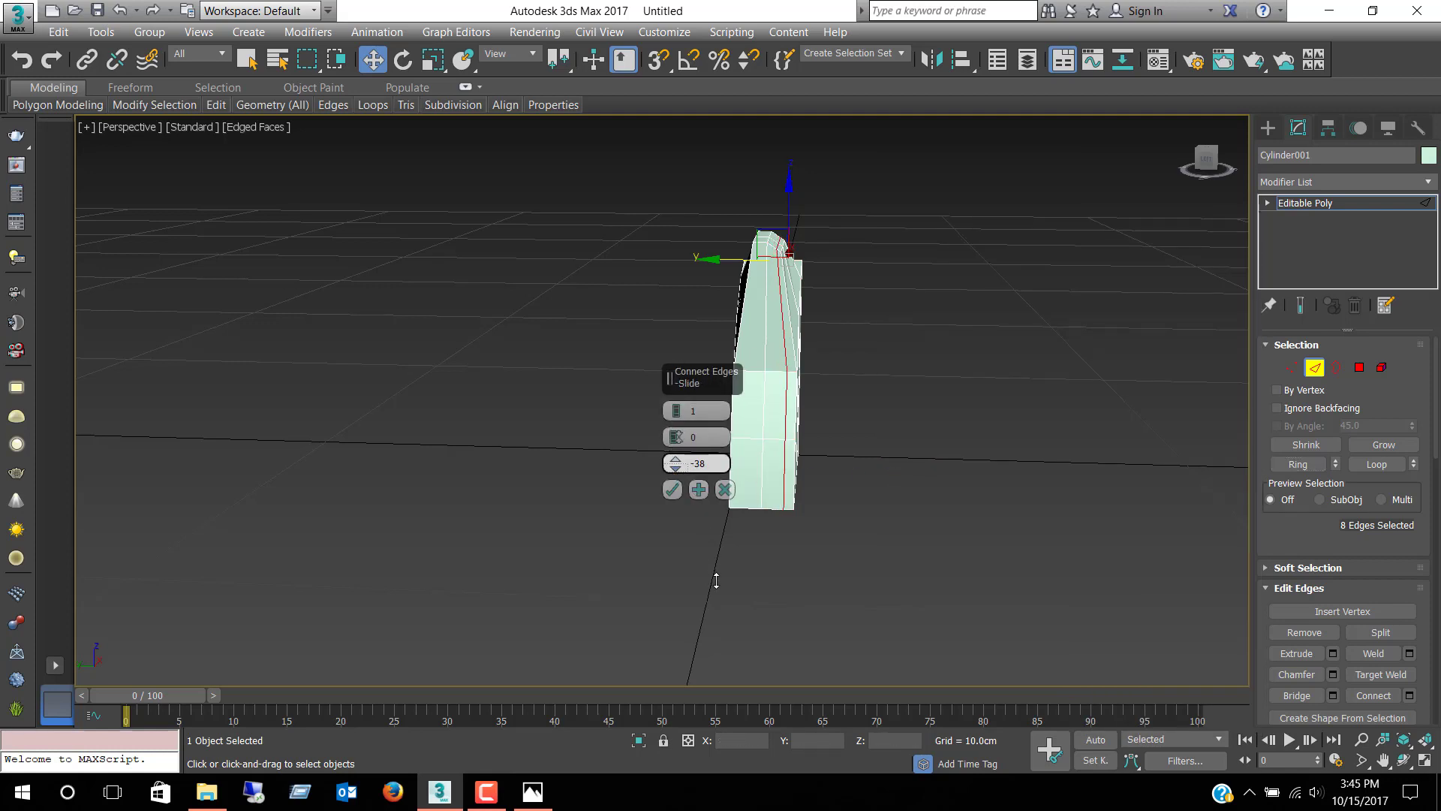
drag(716, 580, 750, 669)
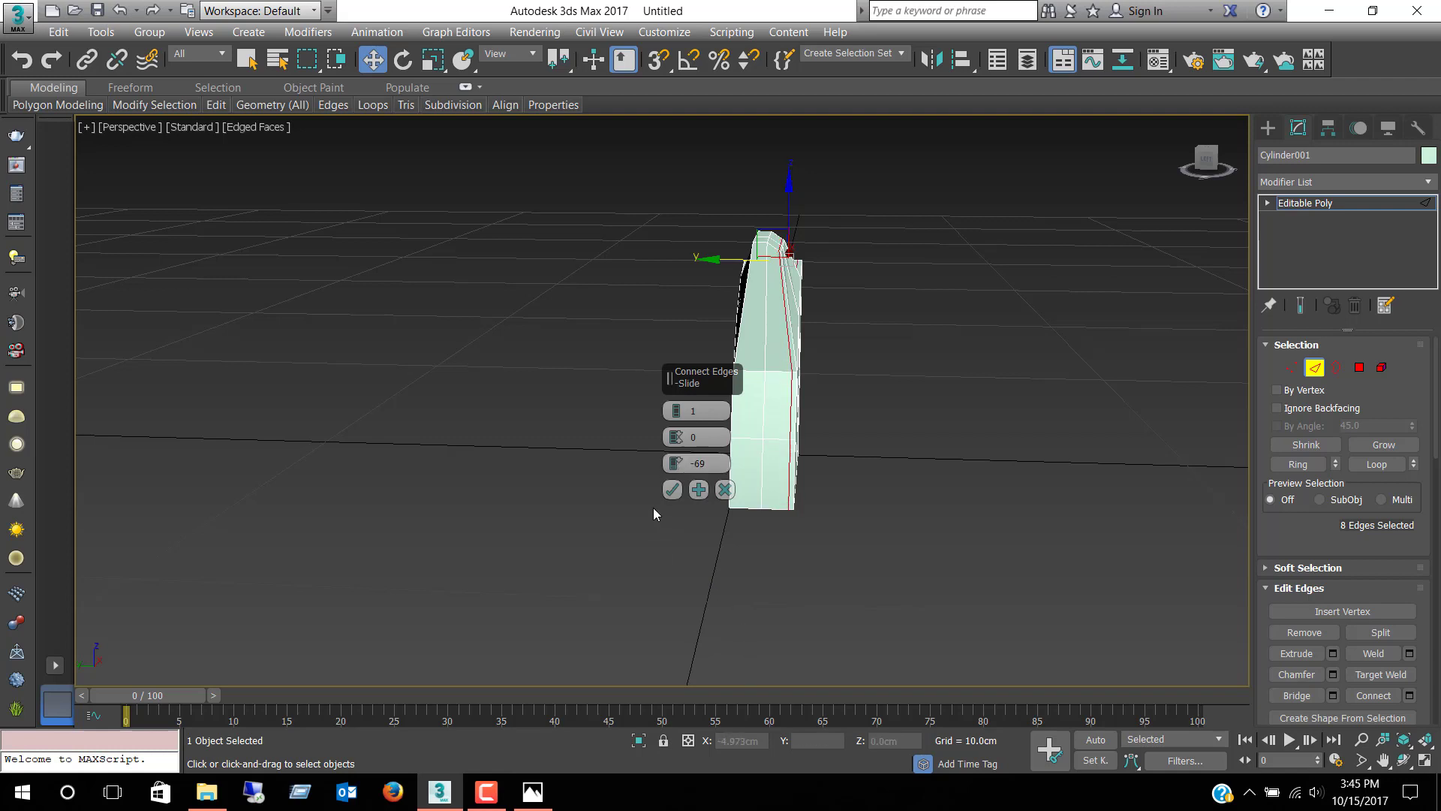
click(673, 490)
Step: Ring another bottom edge and Connect it with a second edge loop
click(744, 509)
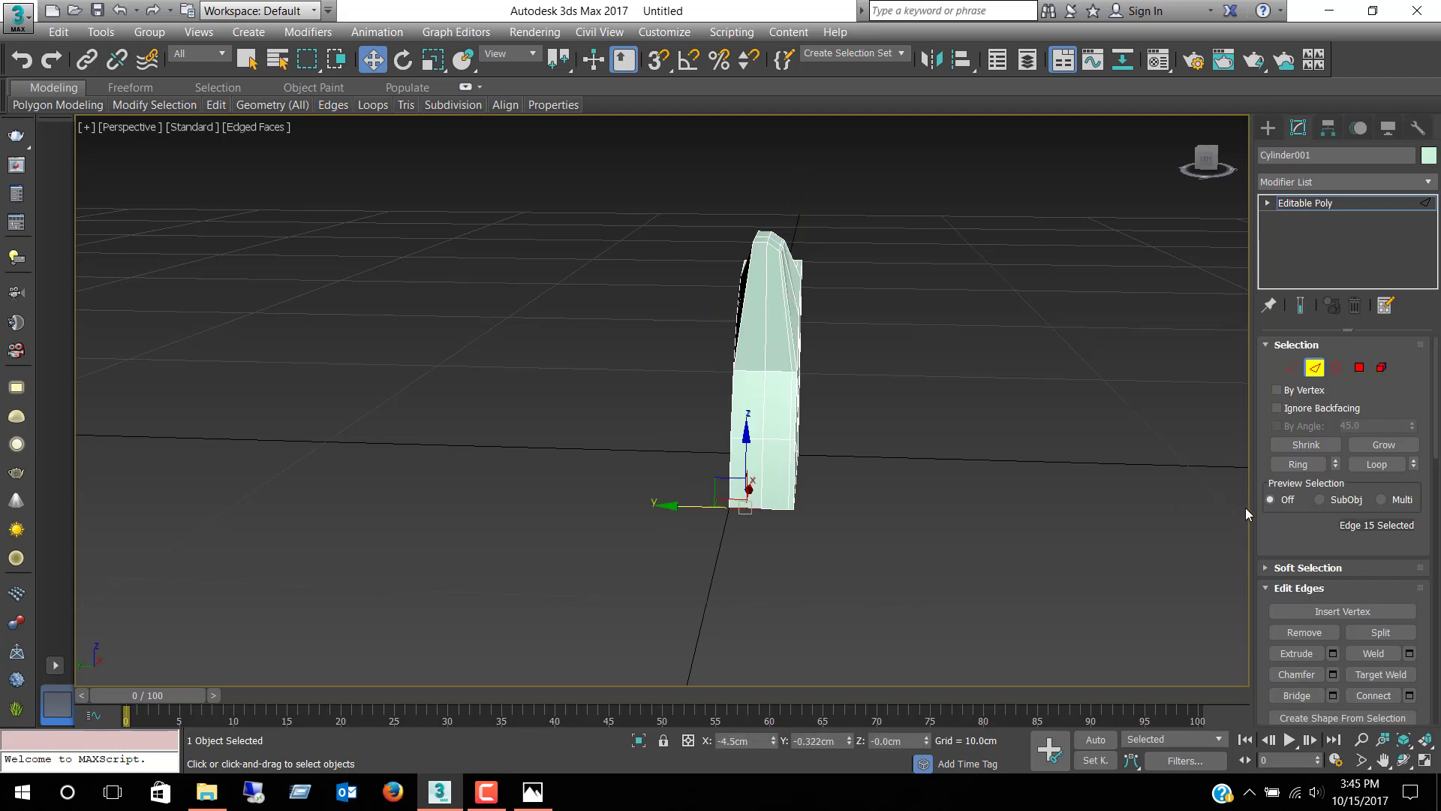
click(1281, 466)
right_click(1105, 415)
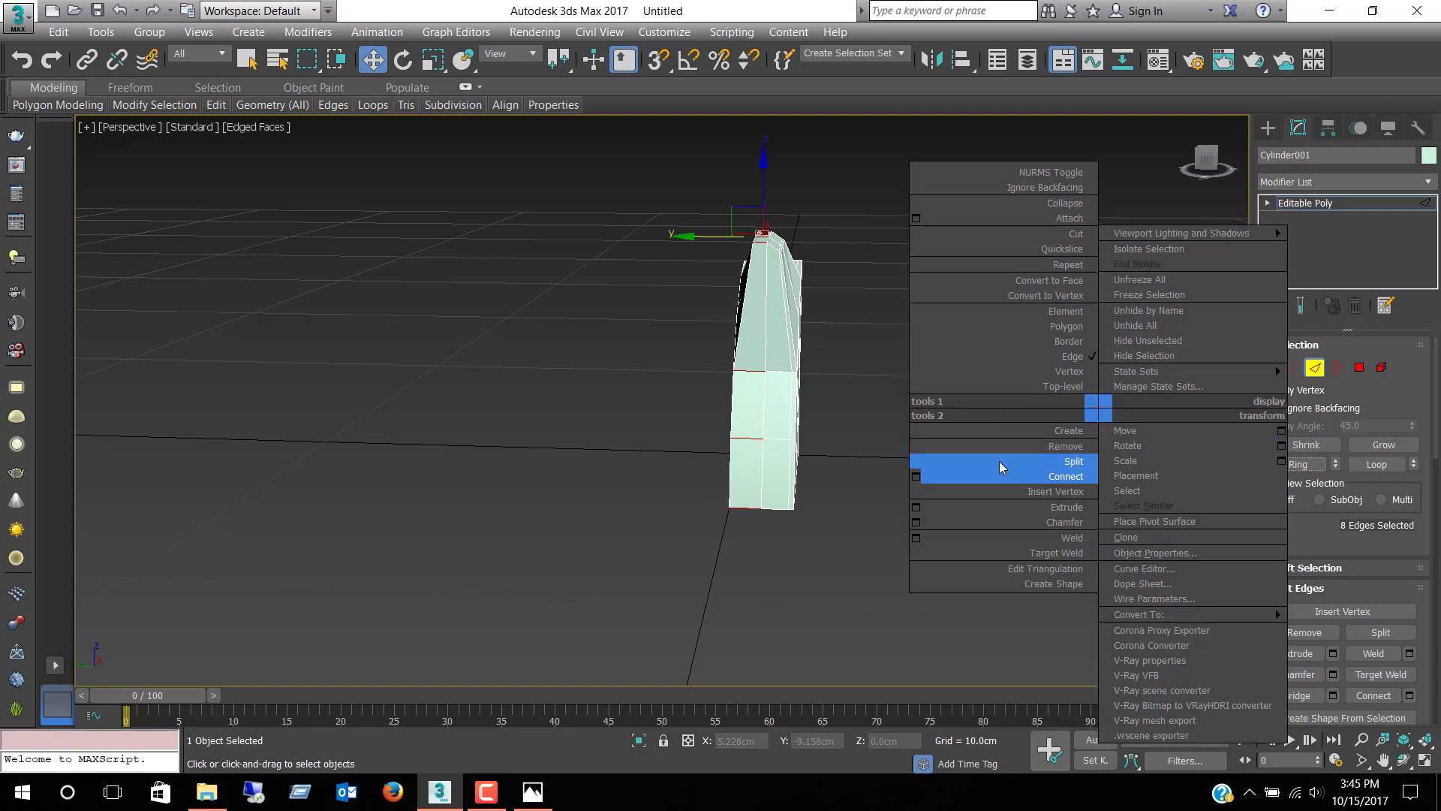
click(917, 476)
click(672, 491)
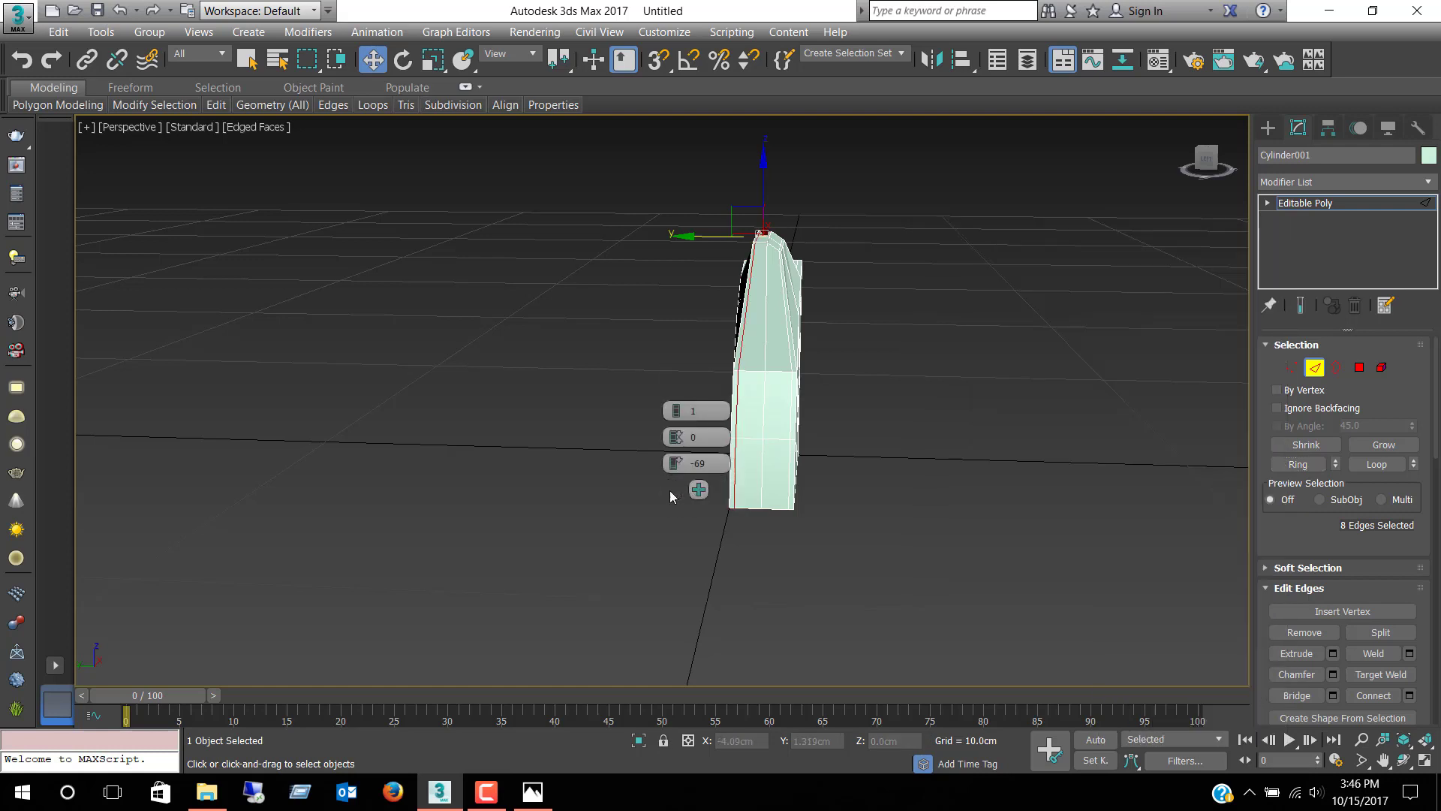
alt+middle_drag(925, 433, 832, 413)
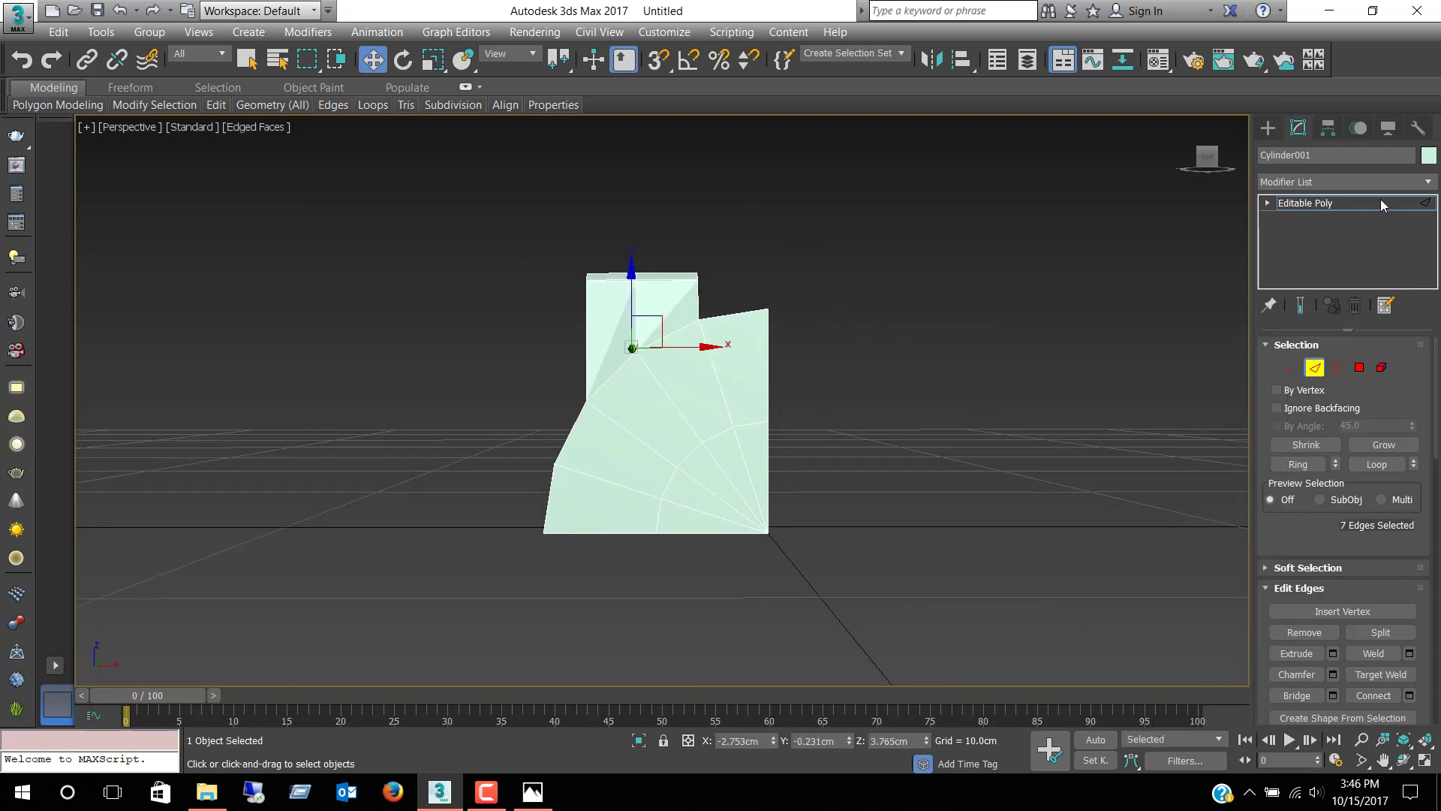
Step: Add a Symmetry modifier and flip its mirror to copy the piece across
click(1315, 367)
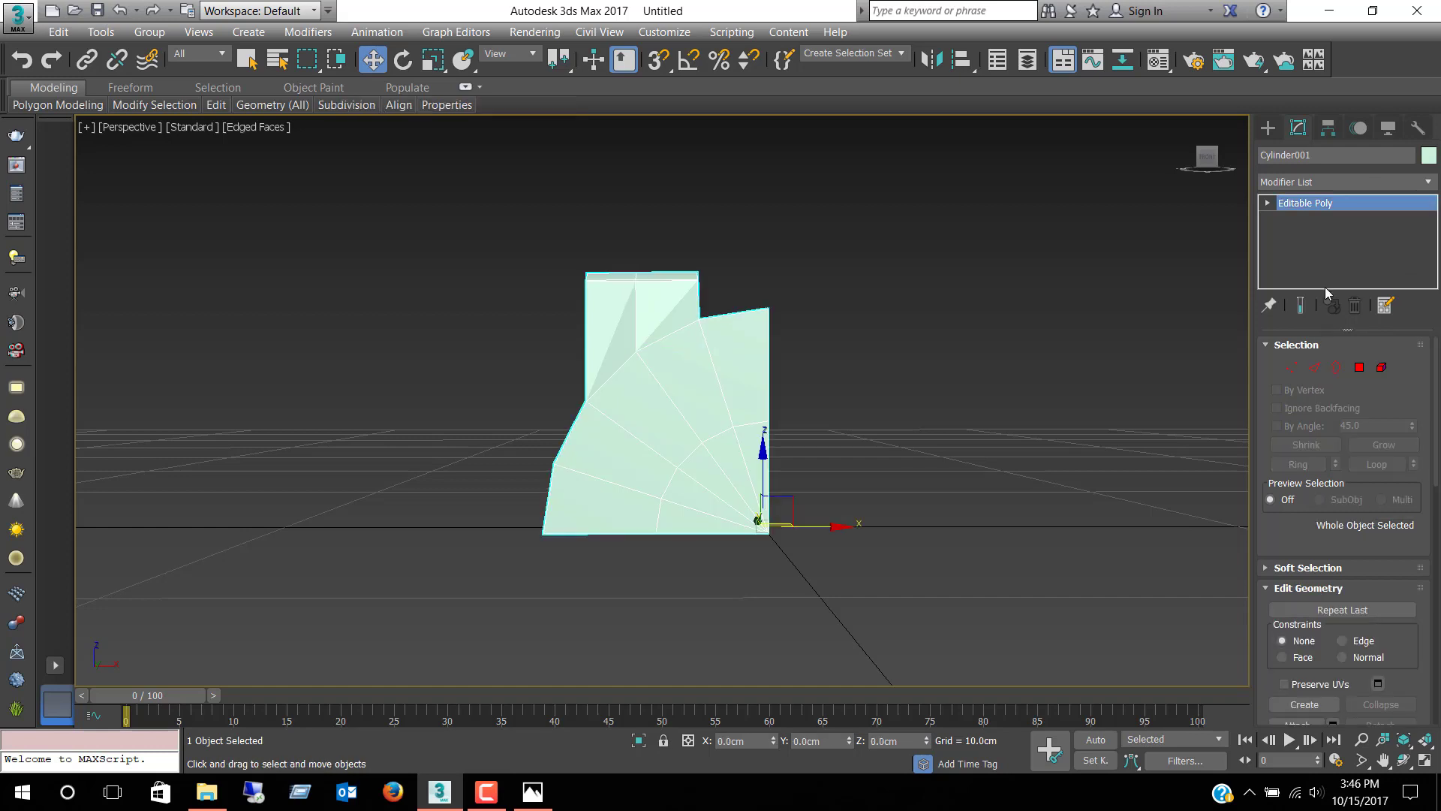
click(1367, 182)
scroll(1372, 192, down, 10)
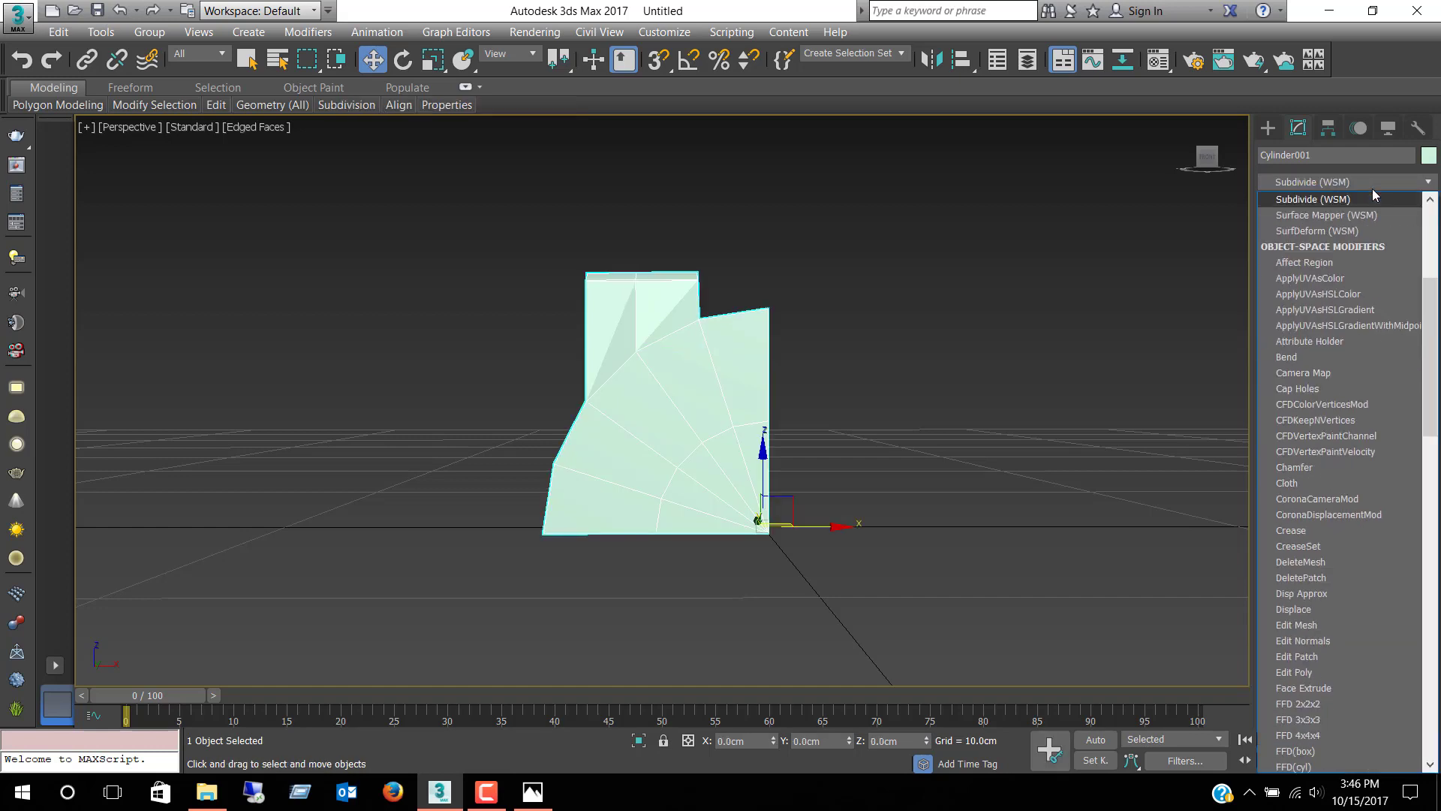
text(sy)
key(Return)
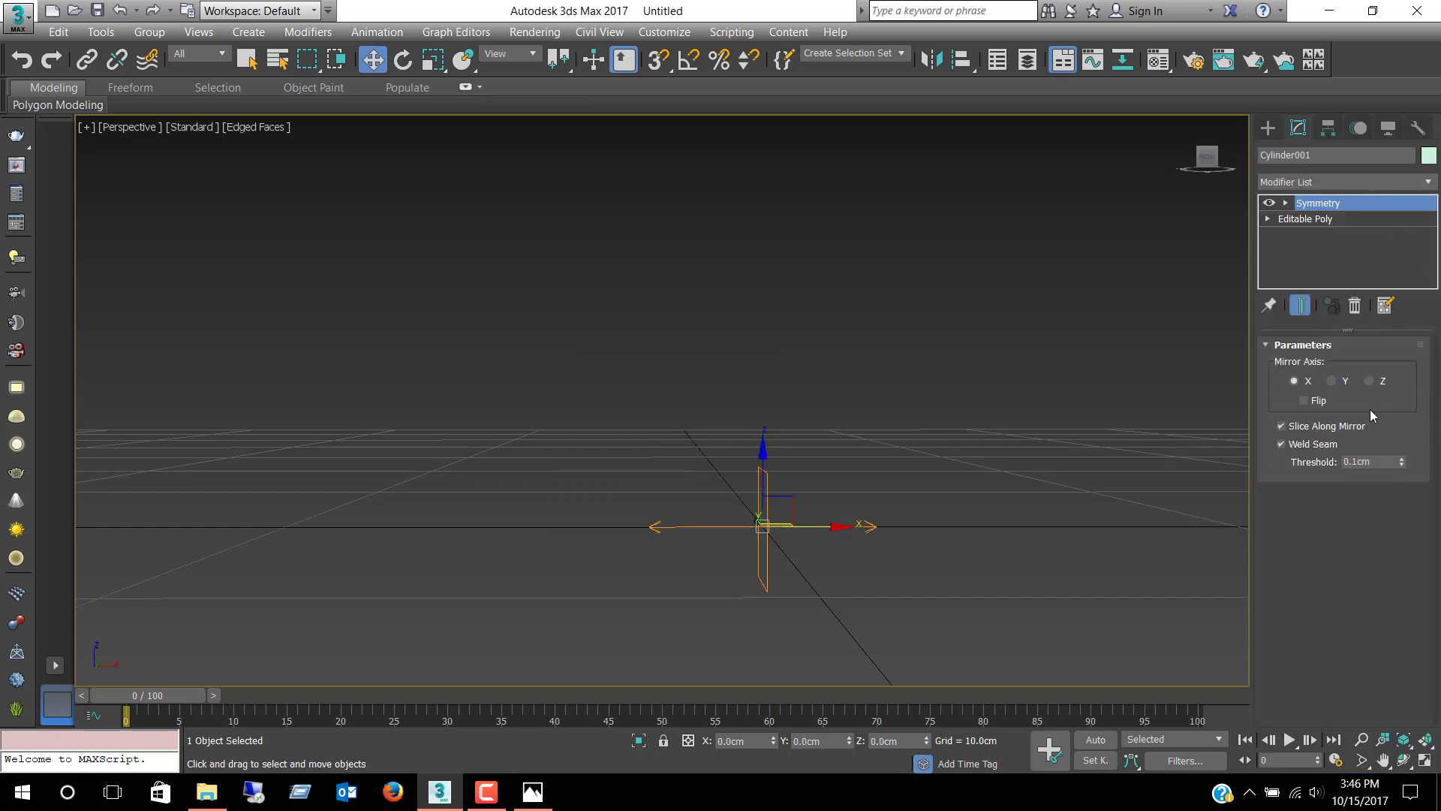
click(1304, 403)
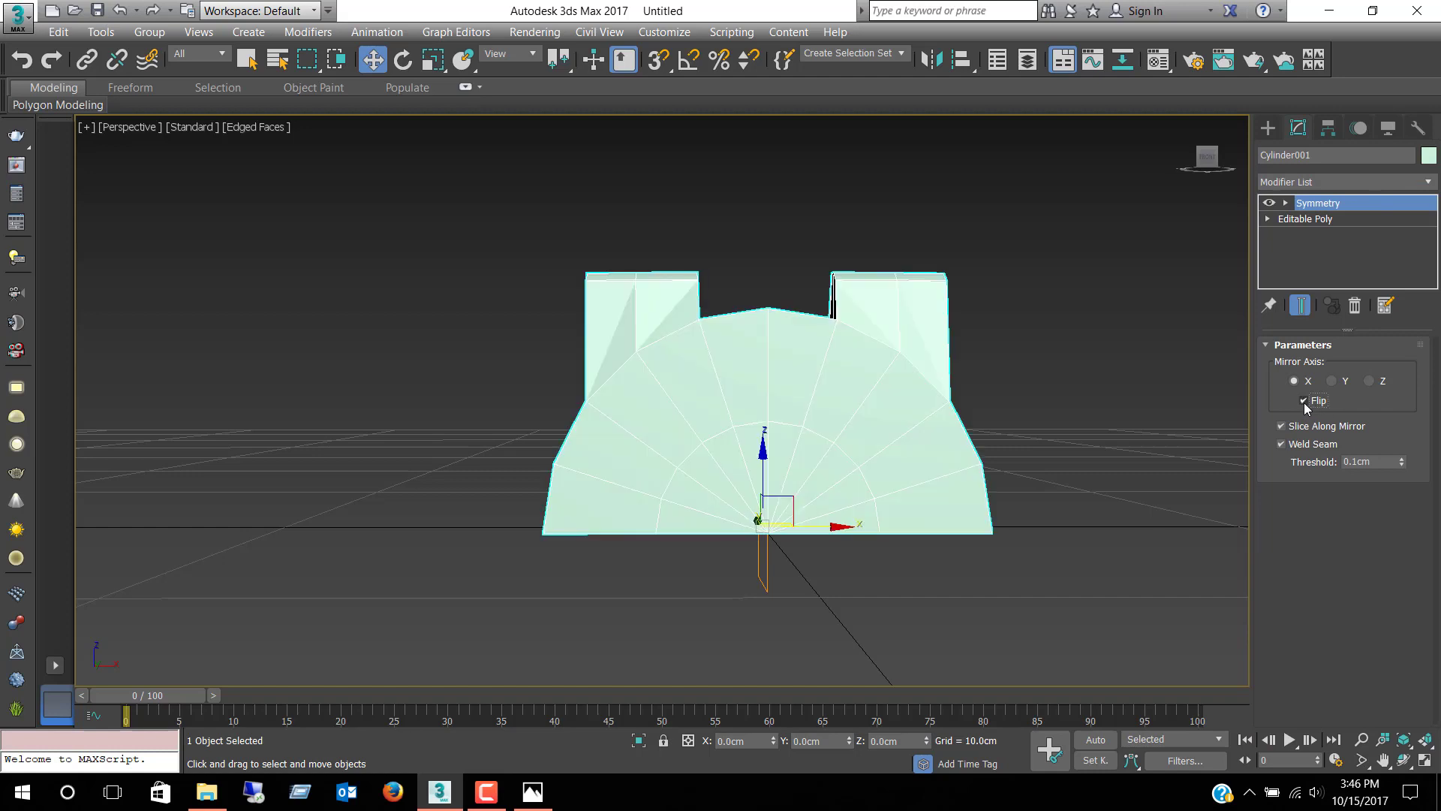
Step: Add a second Symmetry modifier mirroring across Y to complete the ring
click(1365, 185)
text(sy)
key(Return)
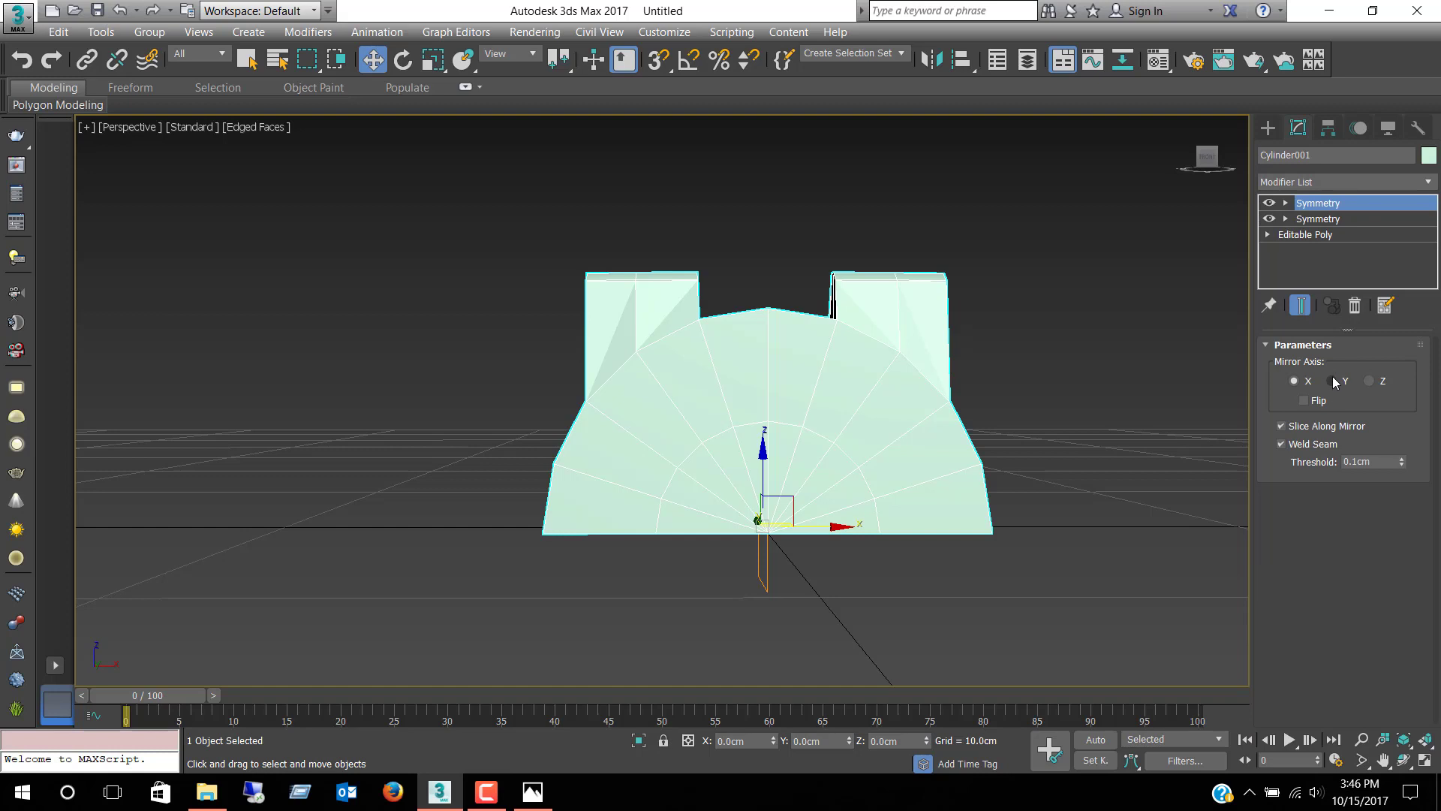
click(1371, 381)
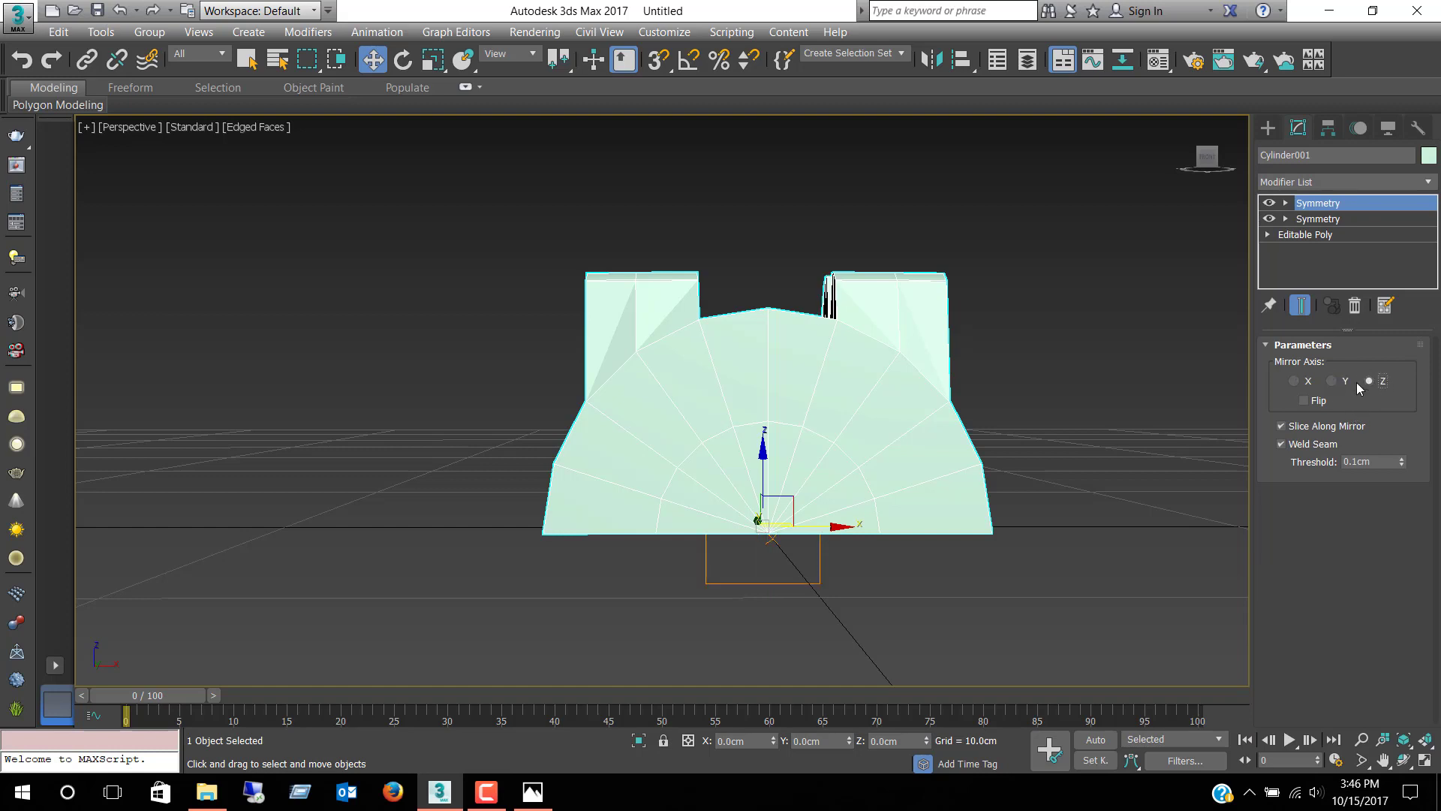
click(1332, 381)
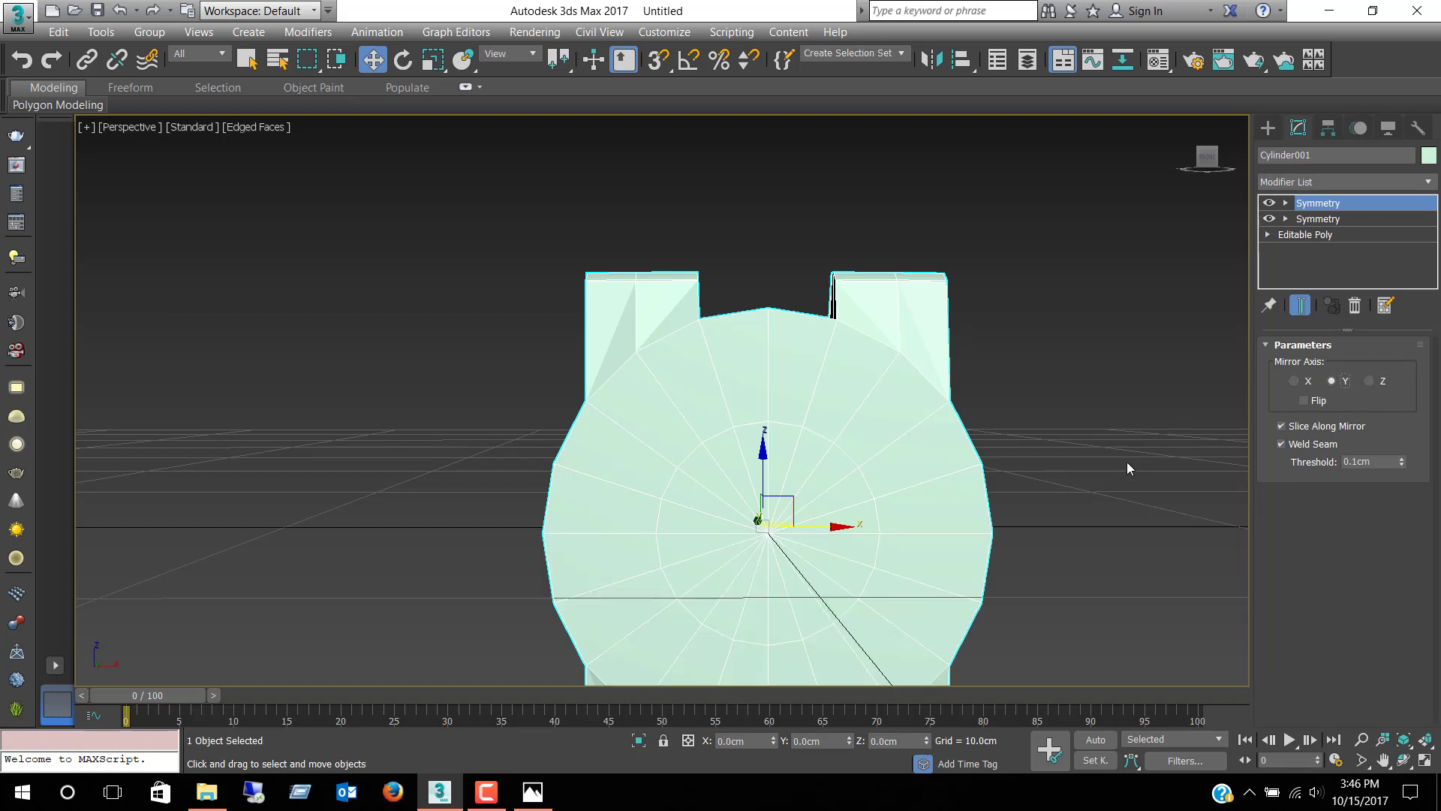
Step: Orbit to check the mirrored mesh's thickness, then reselect the base Editable Poly
scroll(1127, 468, down, 2)
scroll(1042, 335, down, 3)
mouse_move(875, 433)
alt+middle_down()
mouse_move(828, 437)
mouse_move(1217, 426)
alt+middle_up()
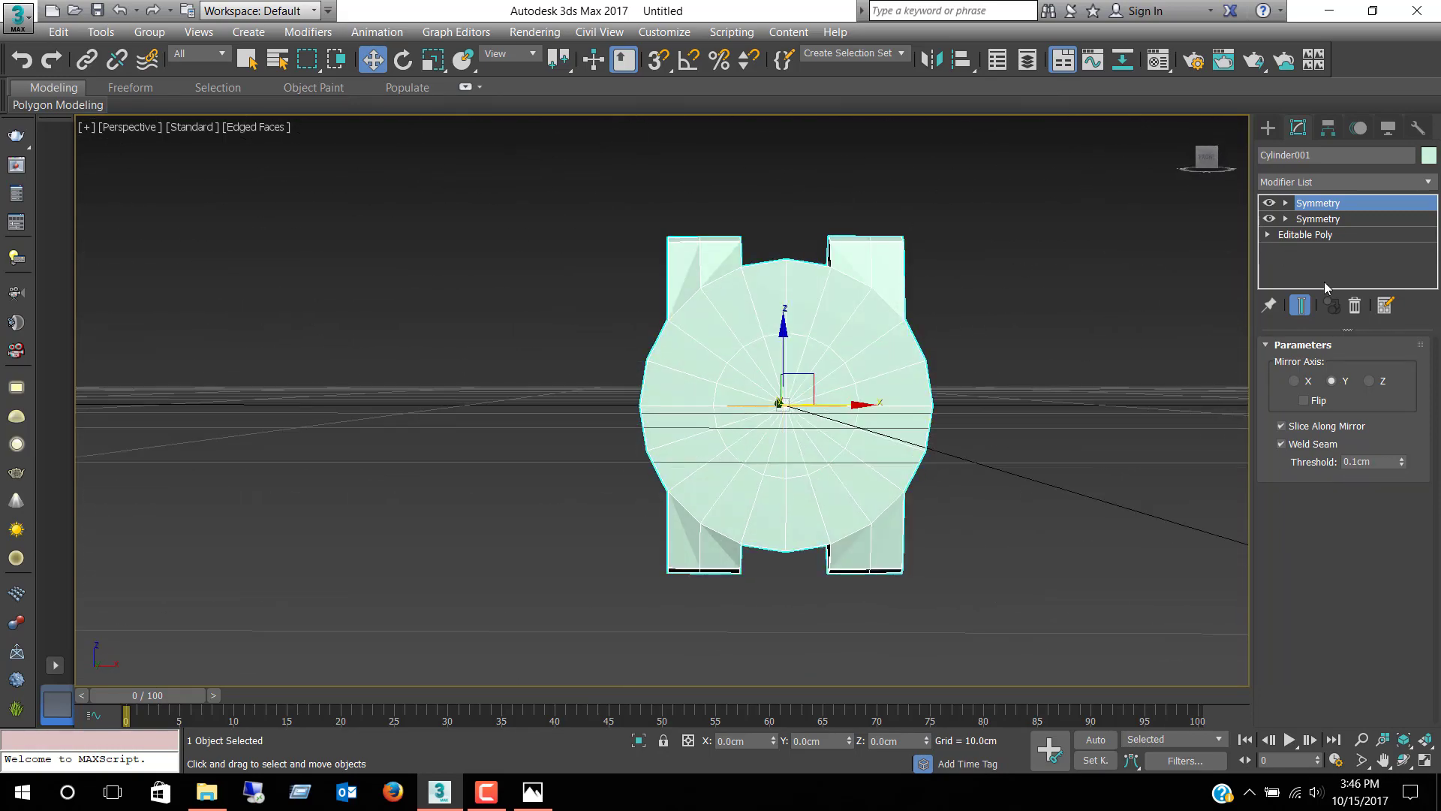
click(1307, 234)
Step: Enter Vertex mode with Show End Result on and maximize the Front view
click(1292, 367)
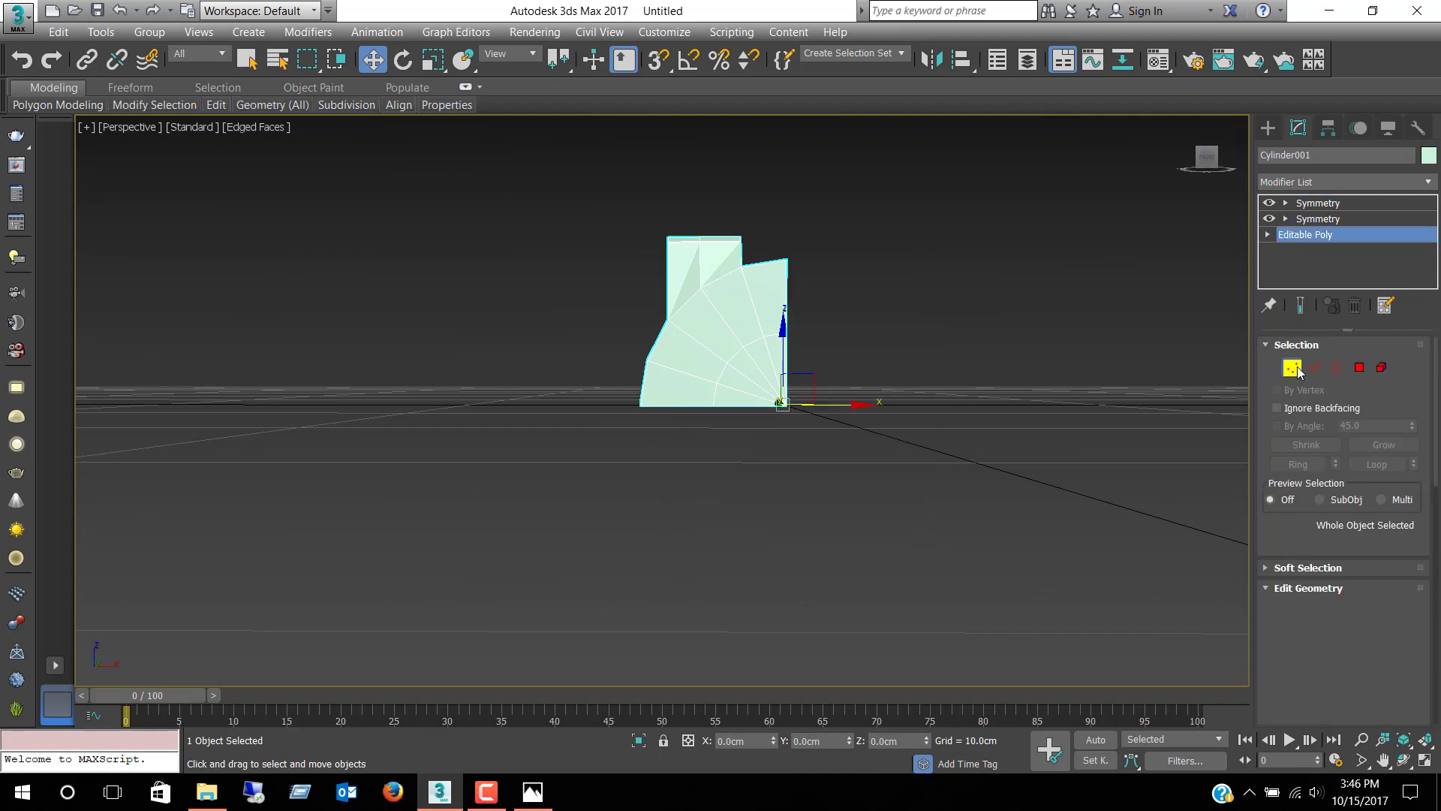
click(1299, 308)
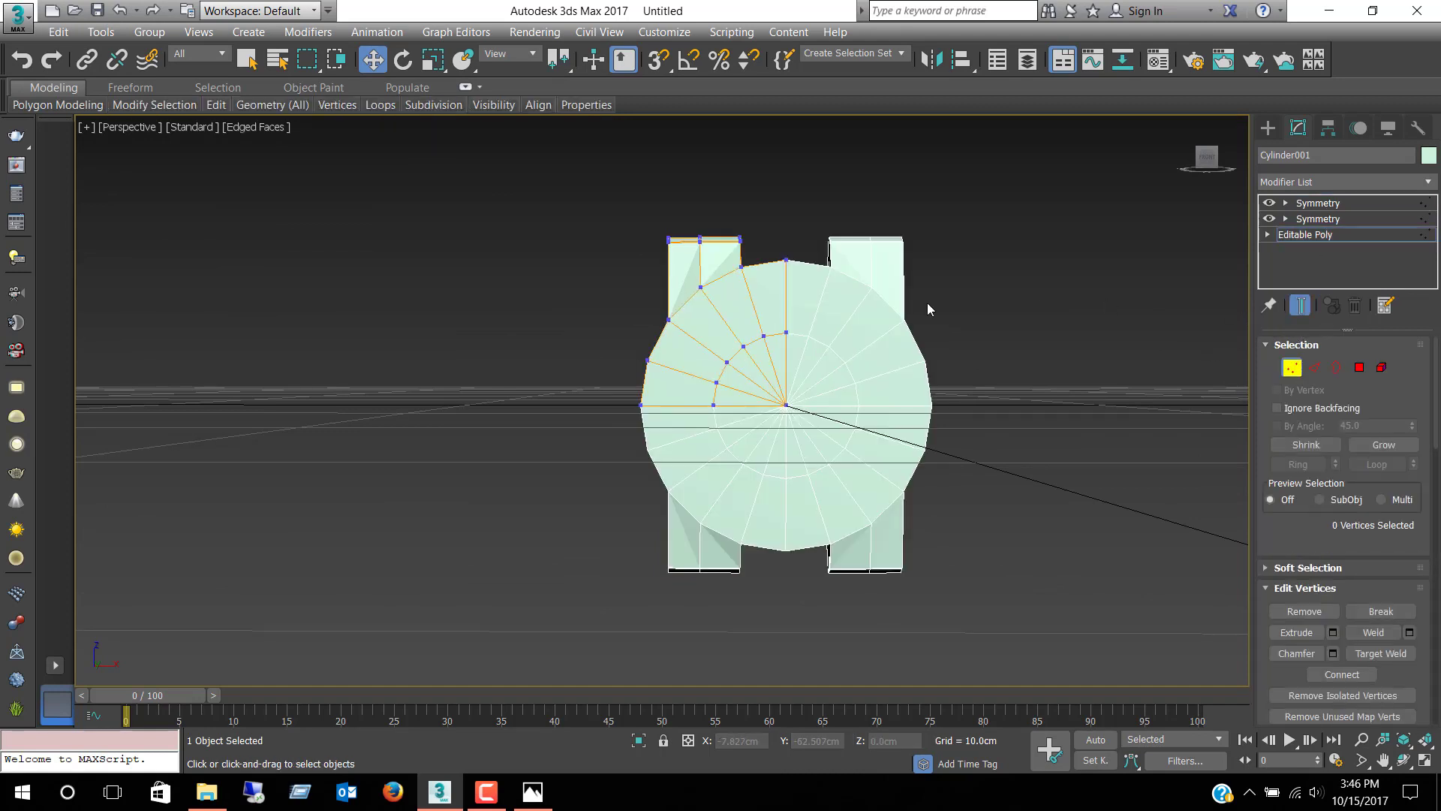
key(alt+w)
click(889, 209)
key(alt+w)
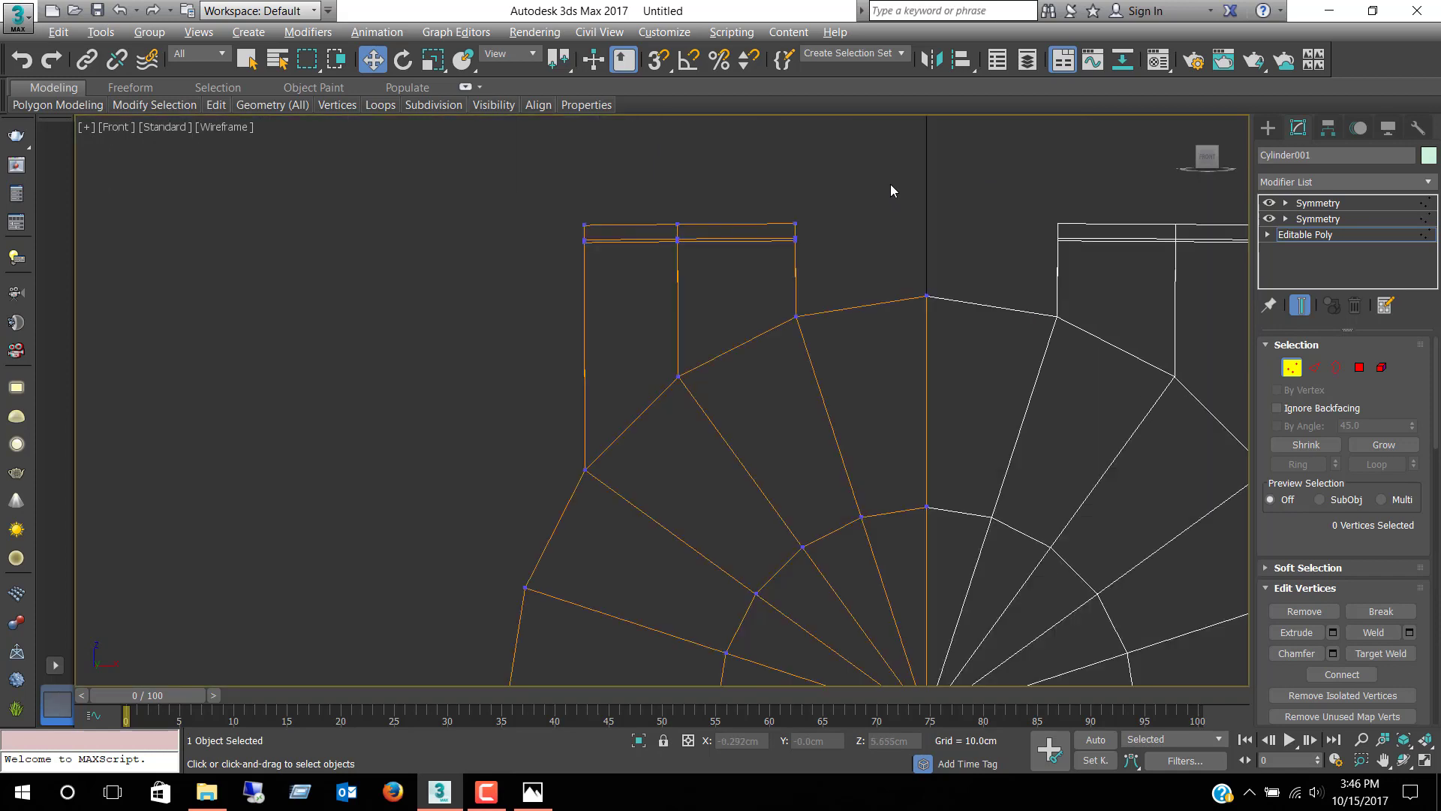
Step: Slide the lug's outer top vertices inward along X, undoing a trial move of the inner ones
drag(596, 265, 637, 277)
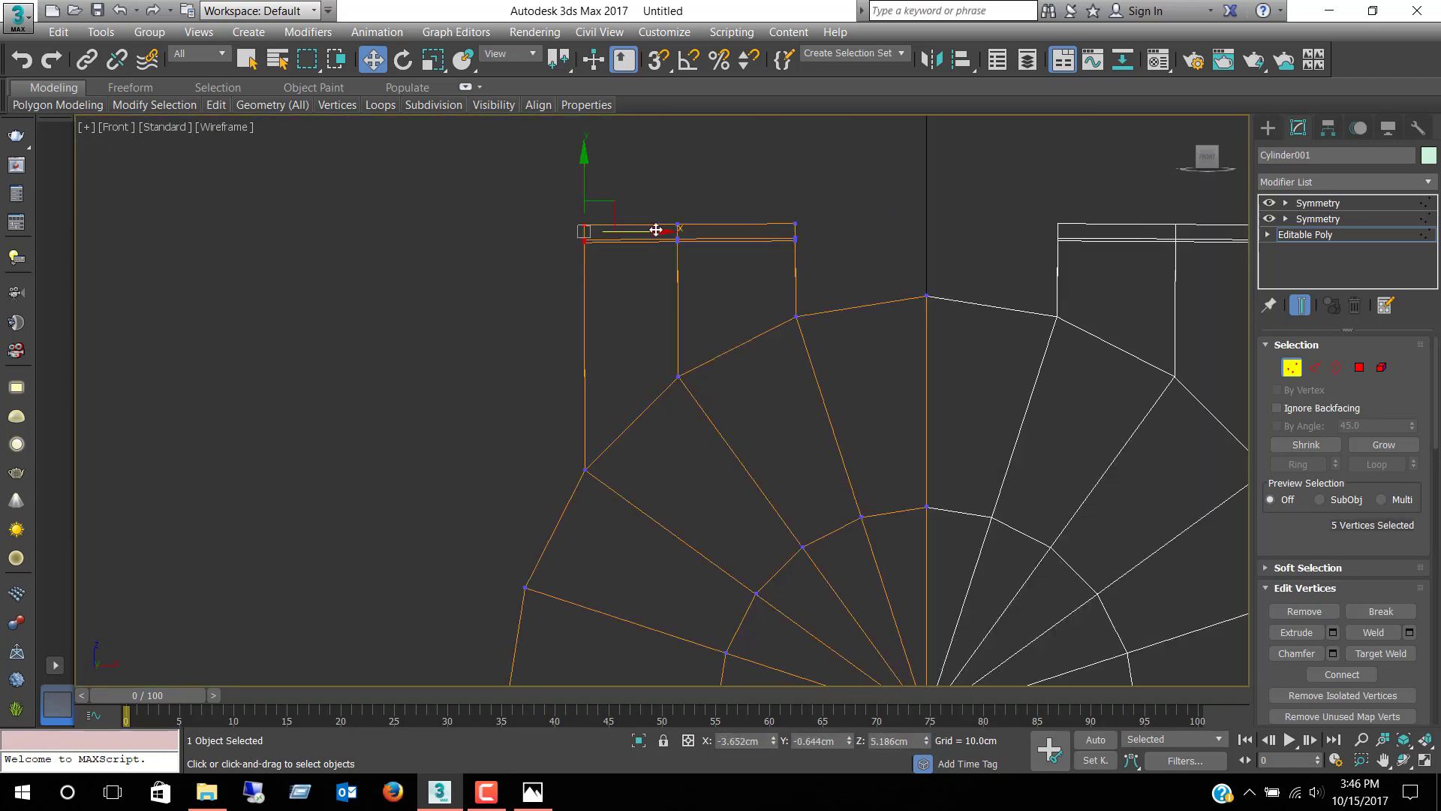
drag(656, 230, 704, 236)
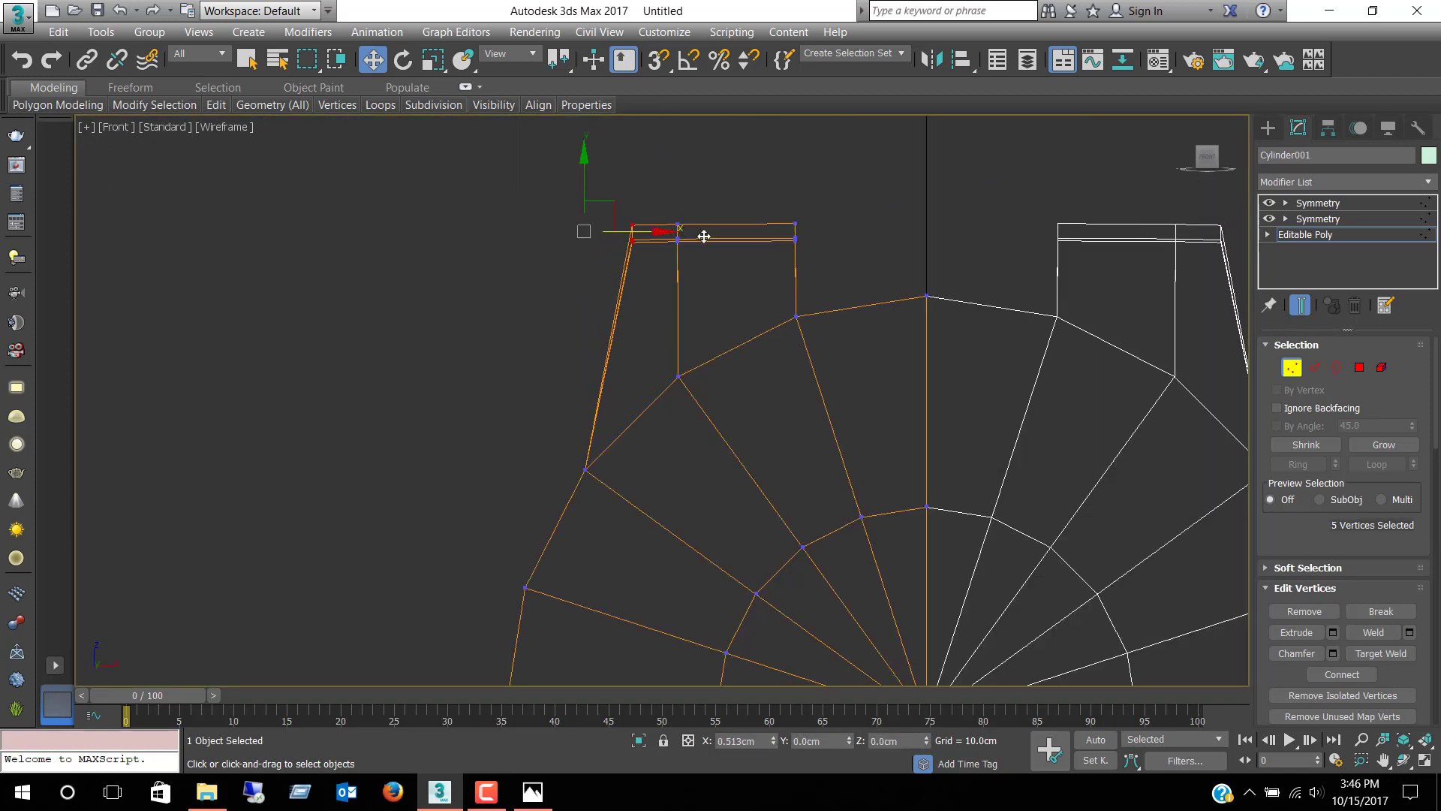
drag(787, 279, 789, 276)
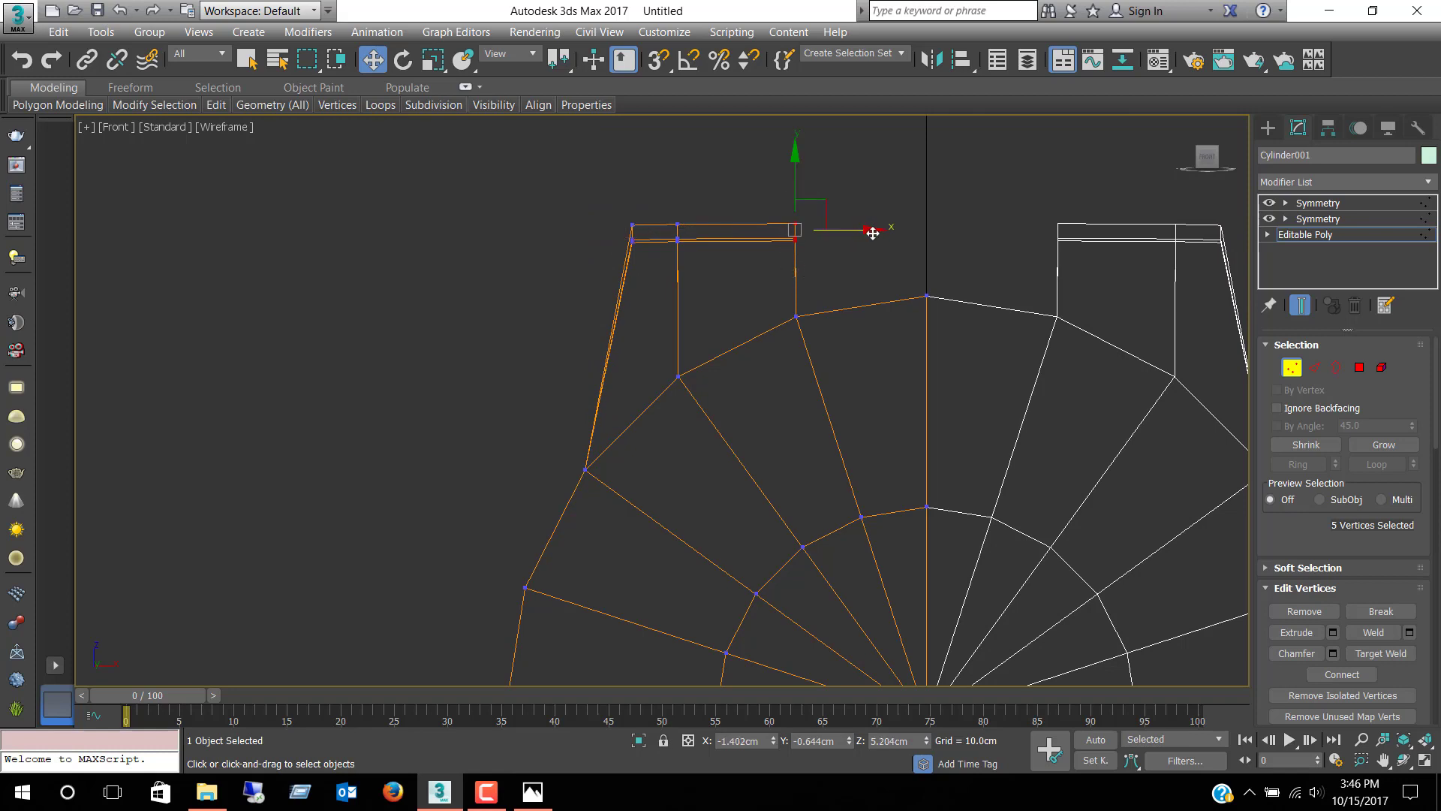
drag(873, 232, 834, 227)
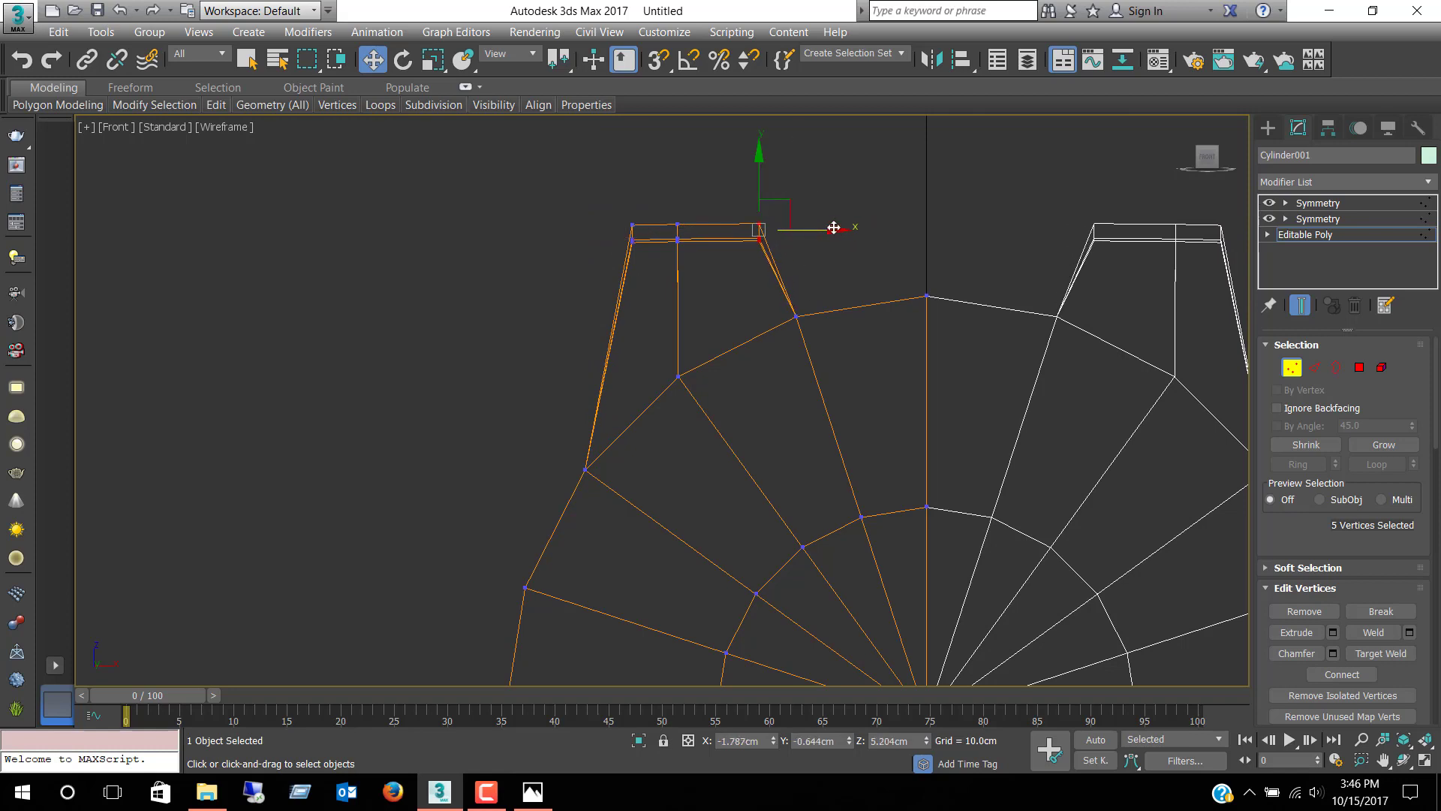
key(ctrl+z)
Step: Nudge the middle top vertices right along X, then inspect the tapered lug in Perspective
scroll(821, 261, down, 4)
scroll(819, 258, down, 2)
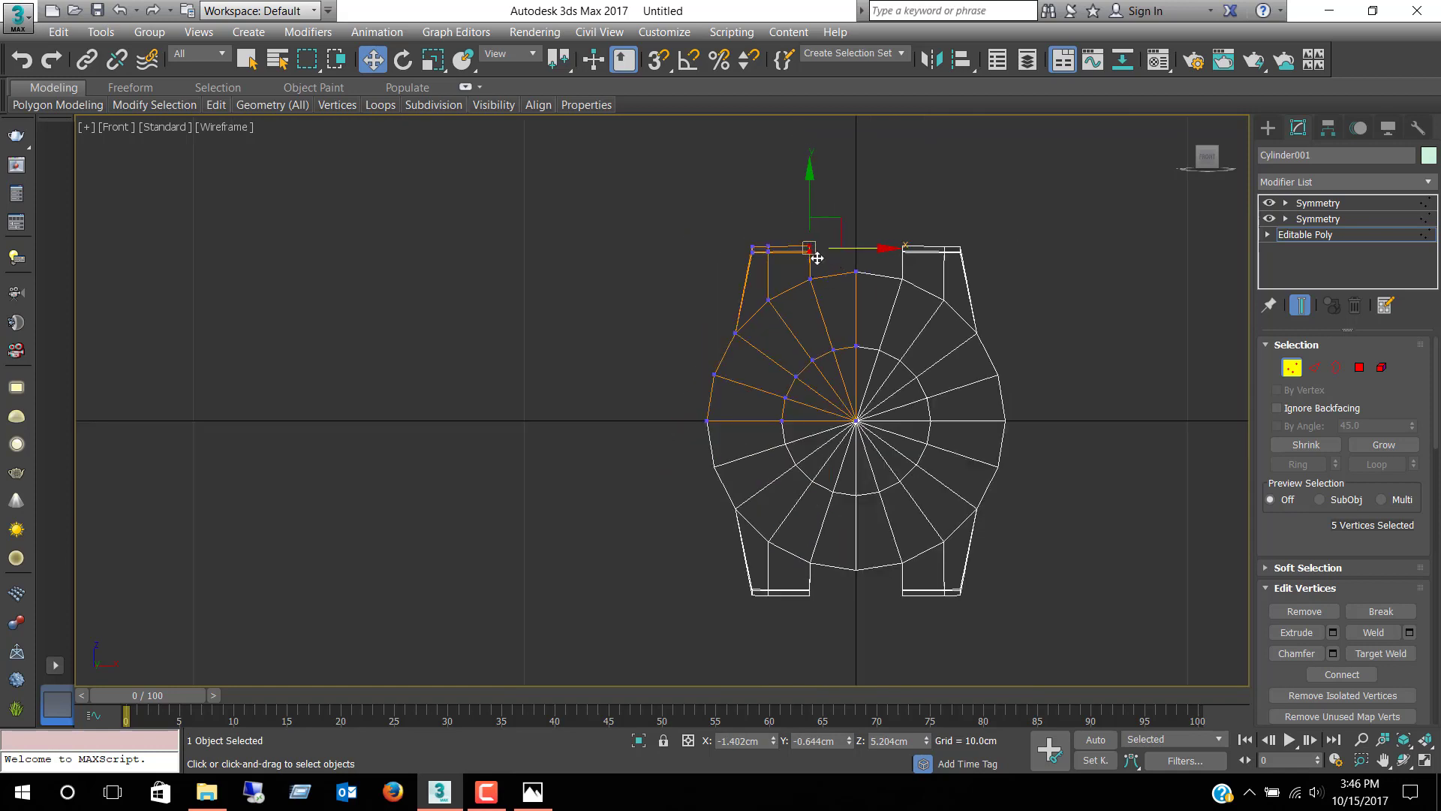
scroll(788, 241, up, 3)
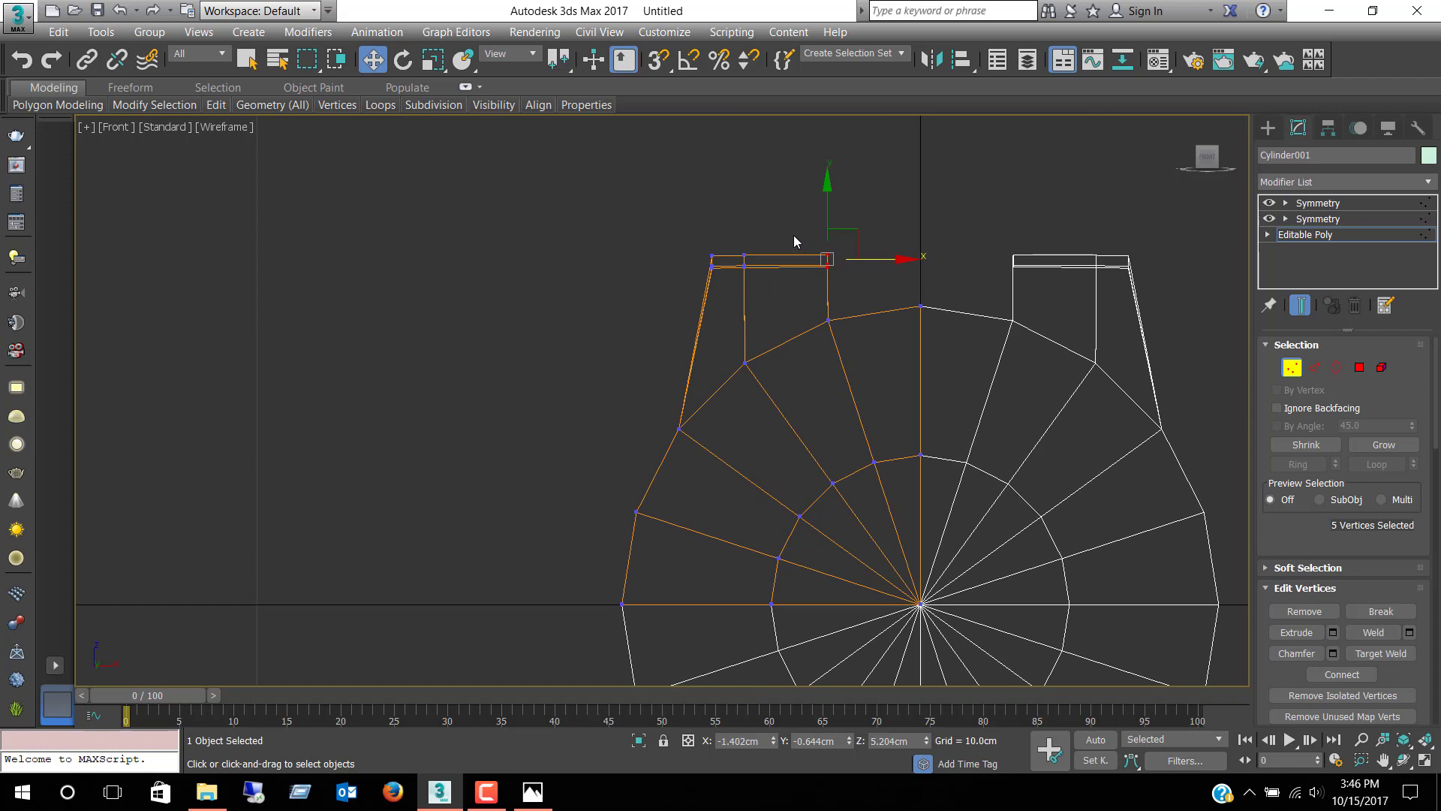
key(ctrl+z)
drag(823, 261, 845, 260)
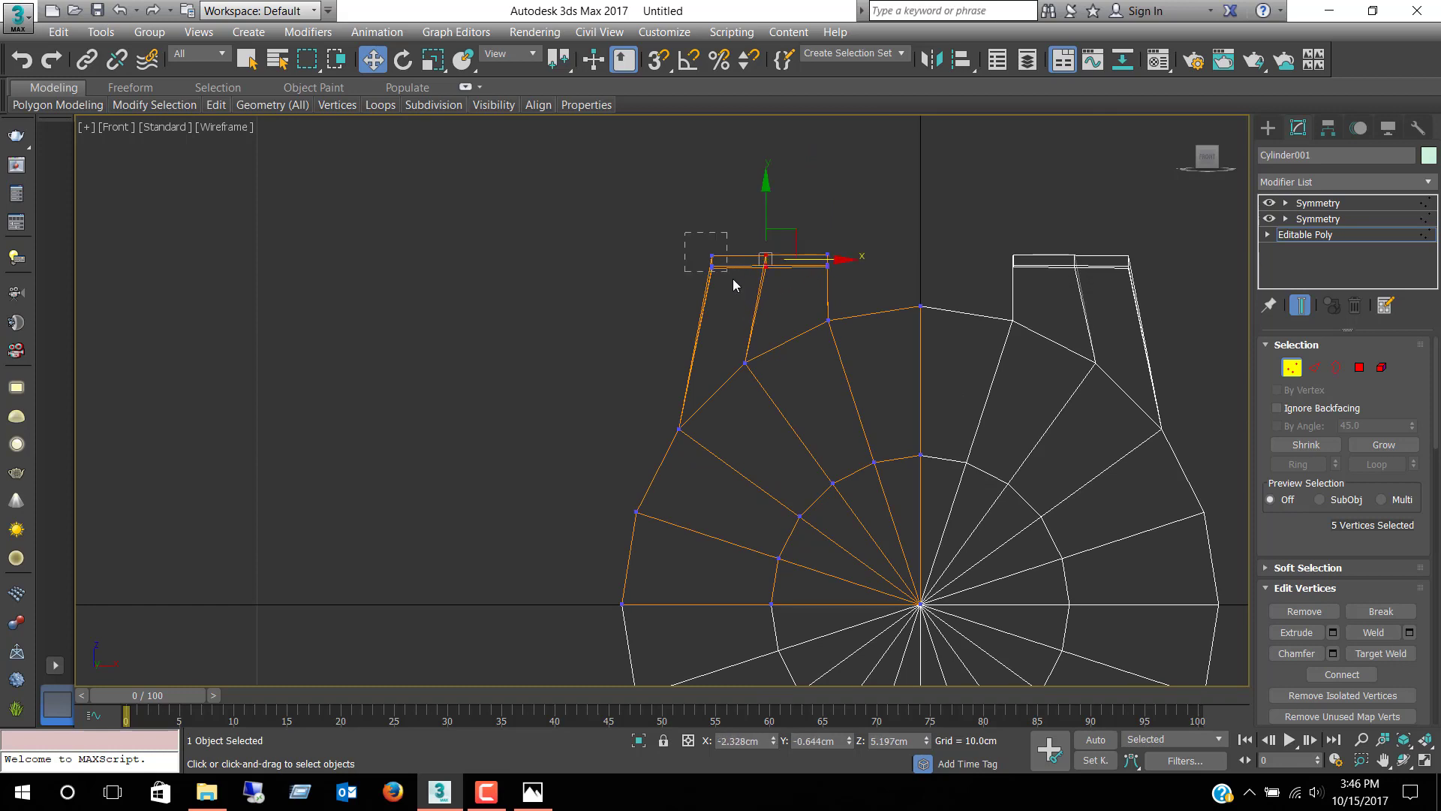
drag(733, 279, 781, 260)
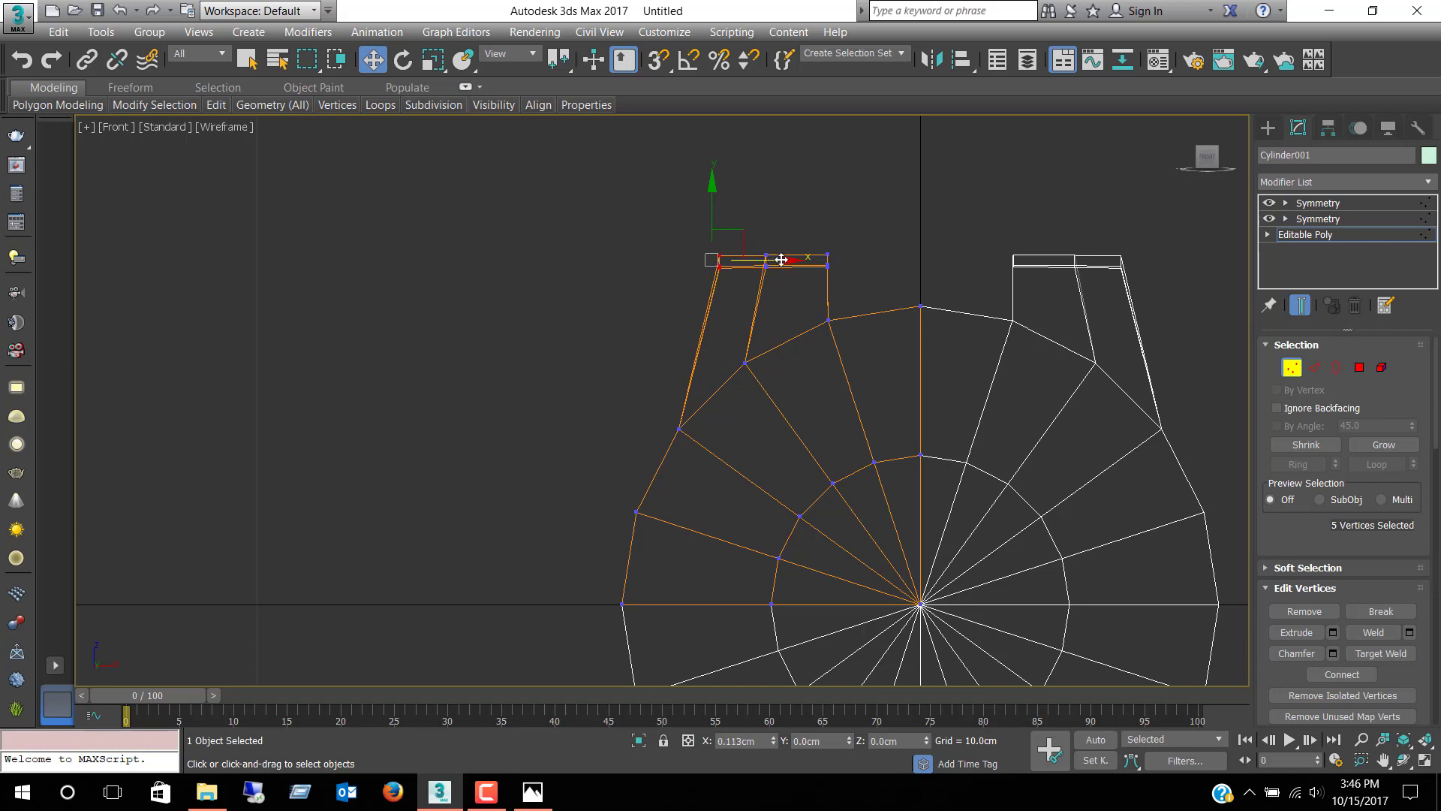
key(alt+w)
key(alt+w)
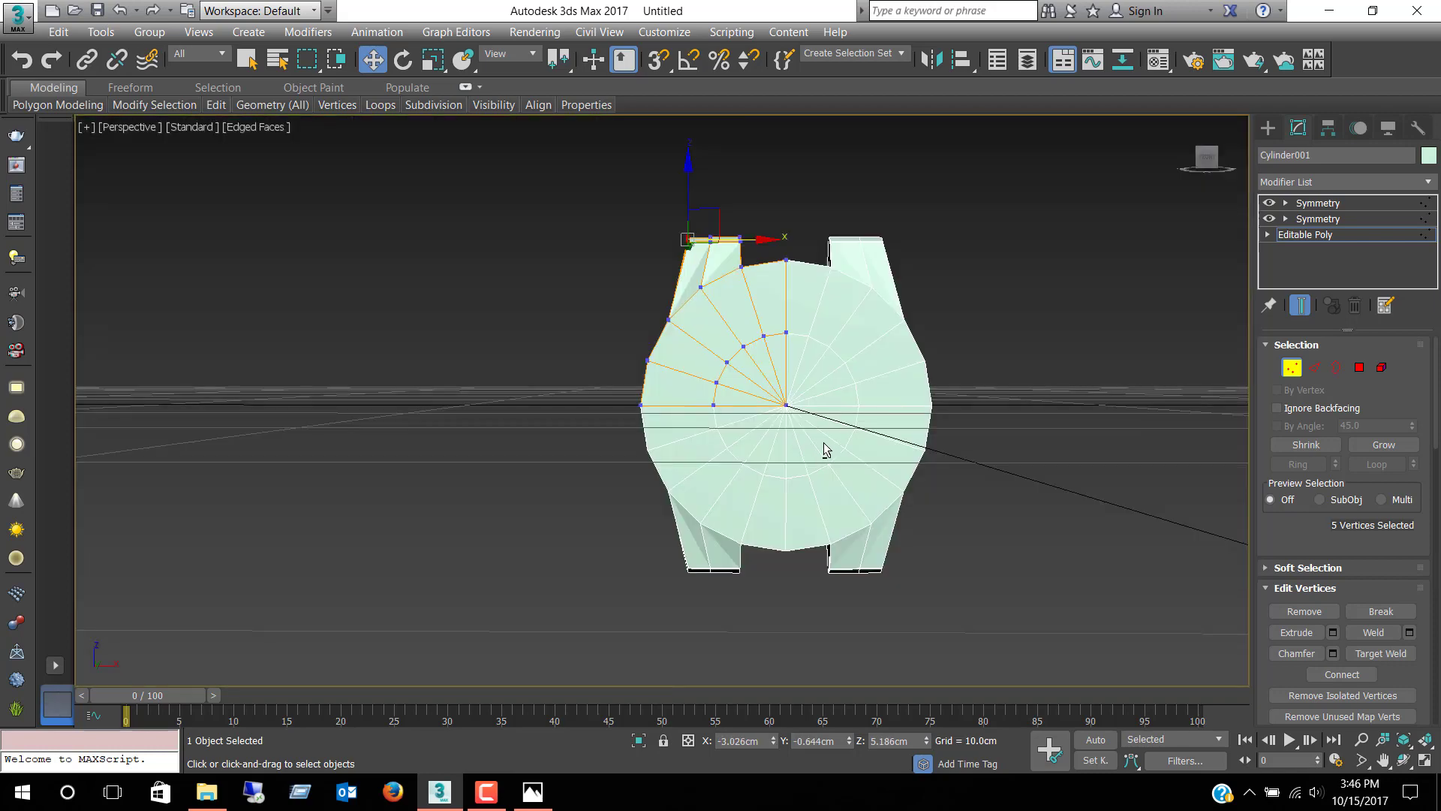
mouse_move(823, 443)
alt+middle_down()
mouse_move(922, 413)
mouse_move(982, 426)
mouse_move(989, 444)
mouse_move(930, 440)
alt+middle_up()
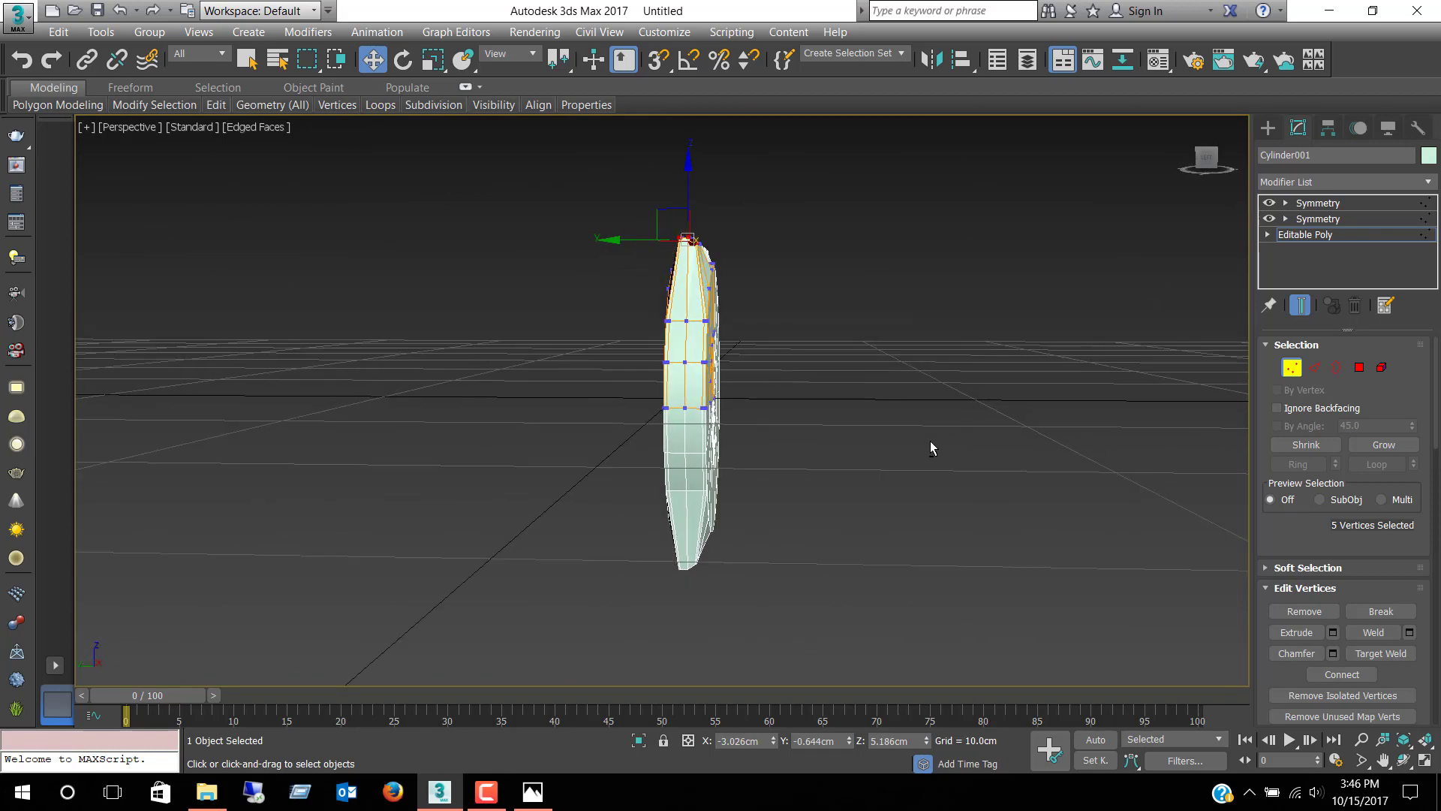
Step: Select the twelve front cap polygons of the watch case in Polygon mode
click(1360, 367)
alt+middle_drag(823, 389, 957, 402)
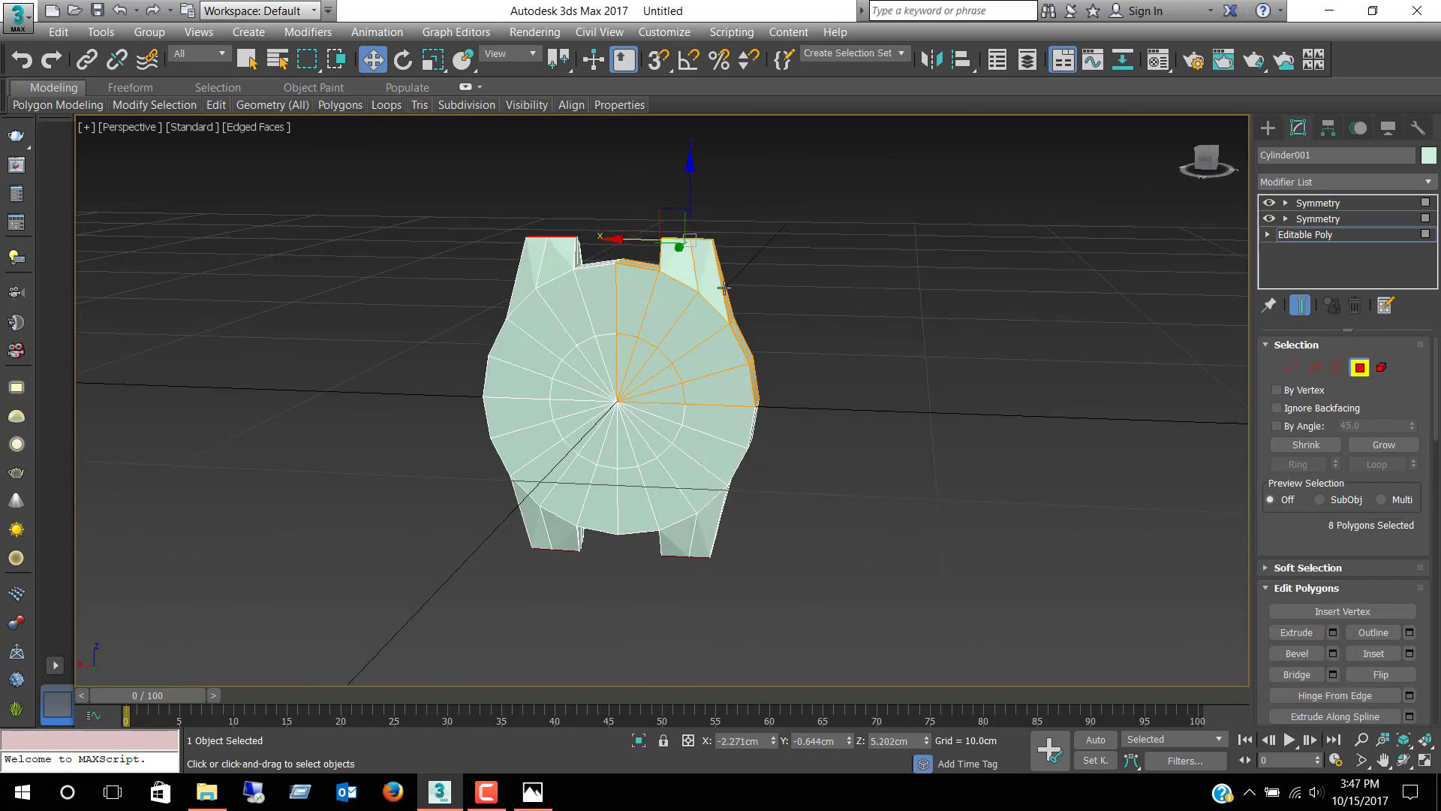
scroll(723, 288, up, 5)
click(691, 272)
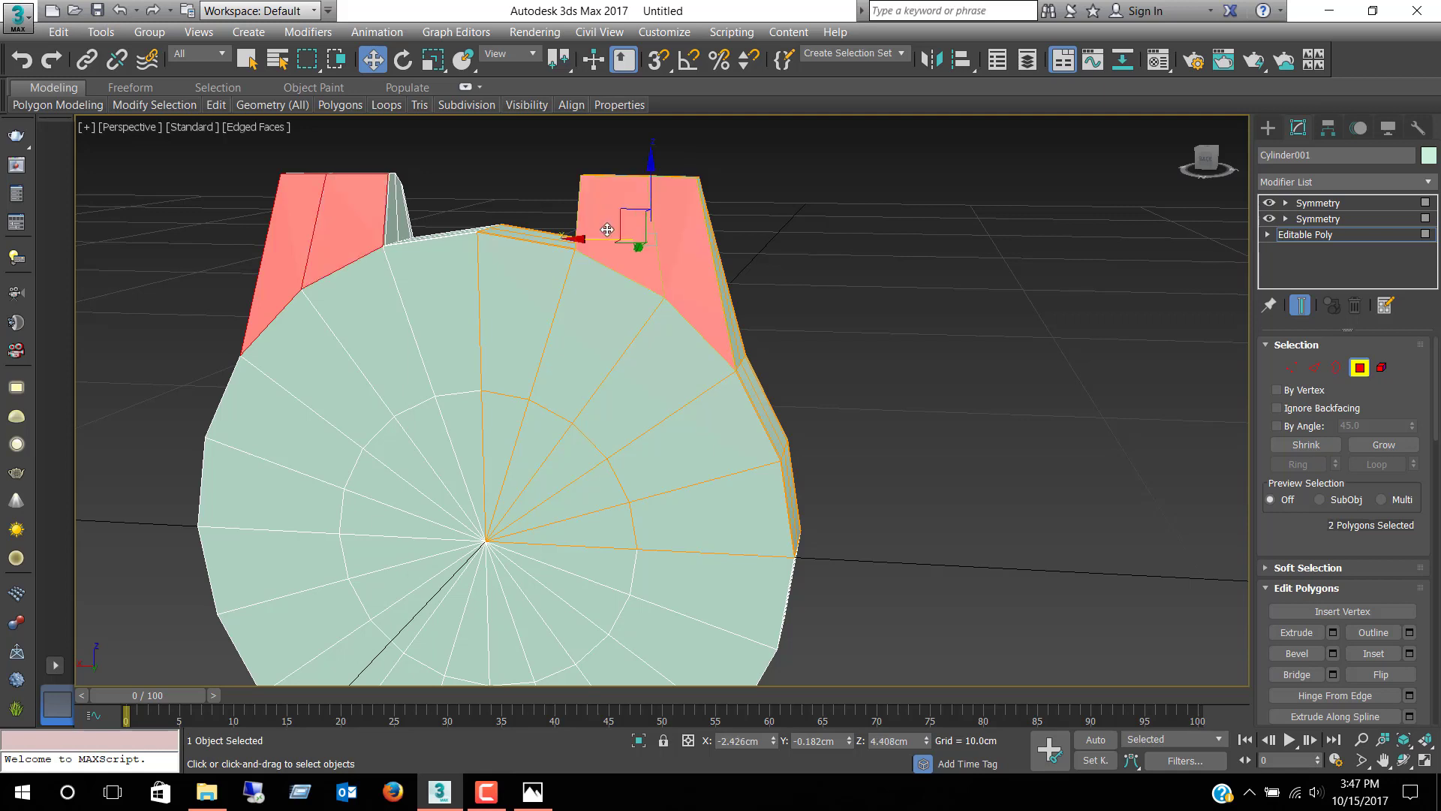
ctrl+click(544, 281)
ctrl+click(589, 321)
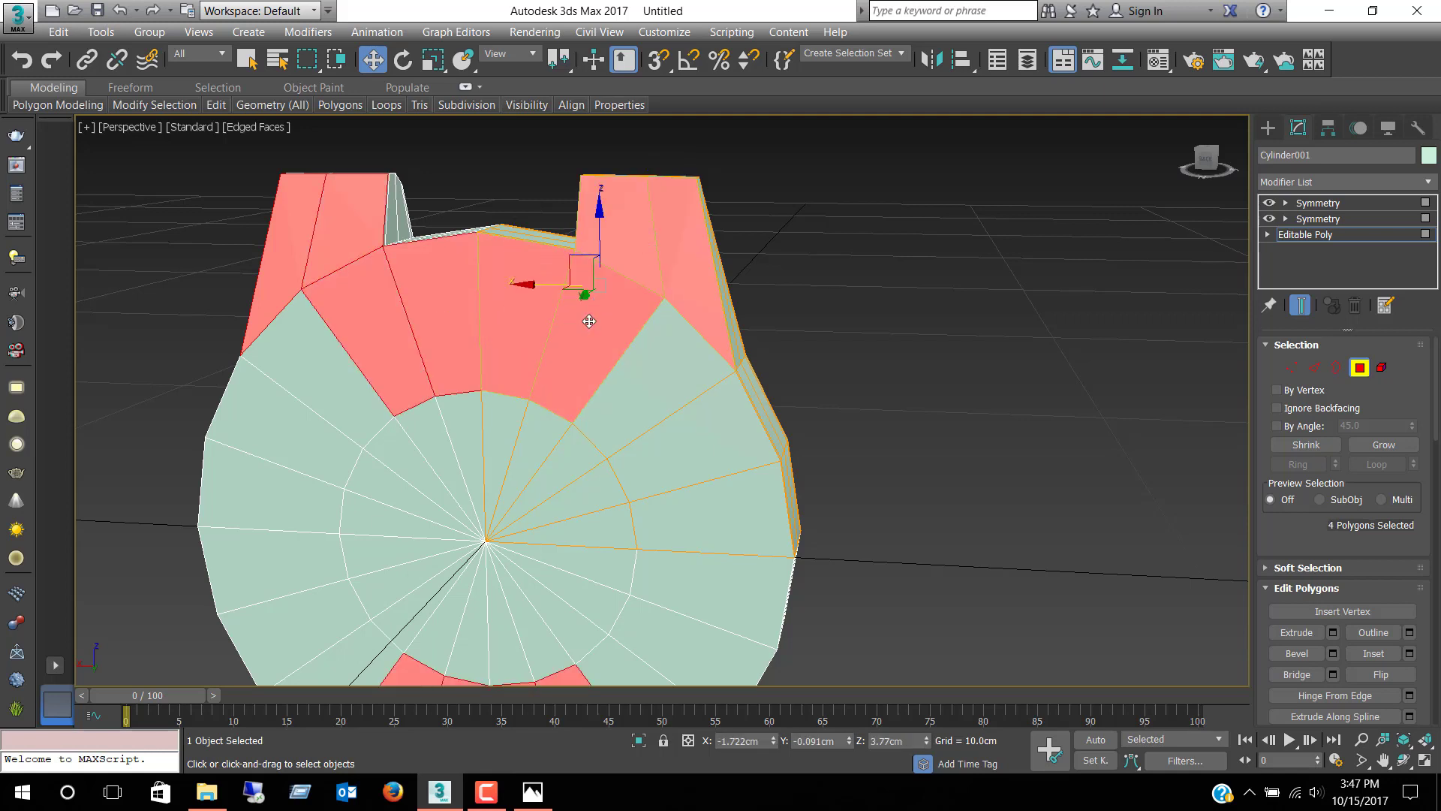
ctrl+click(545, 416)
ctrl+click(564, 455)
ctrl+click(589, 488)
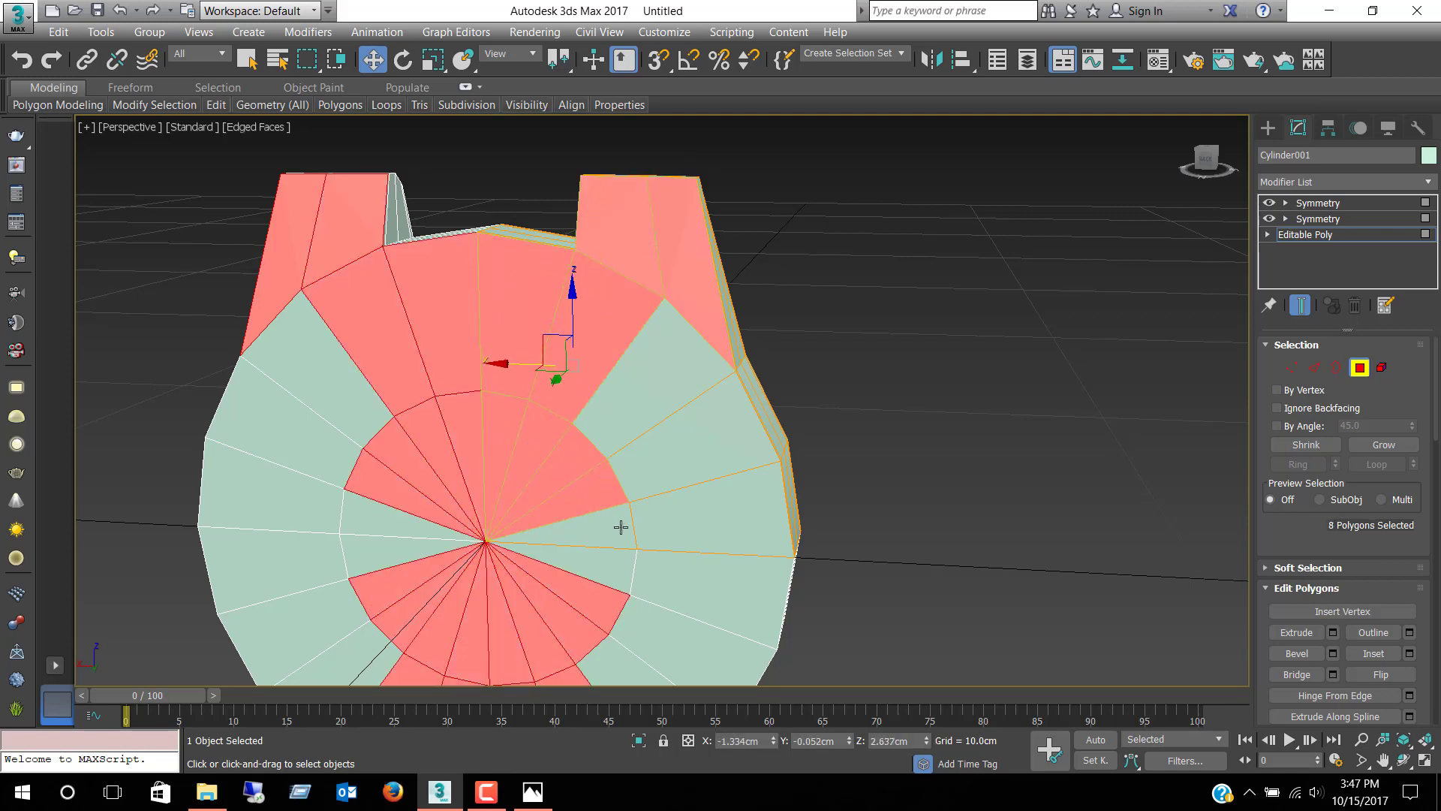
ctrl+click(621, 526)
ctrl+click(643, 472)
ctrl+click(629, 412)
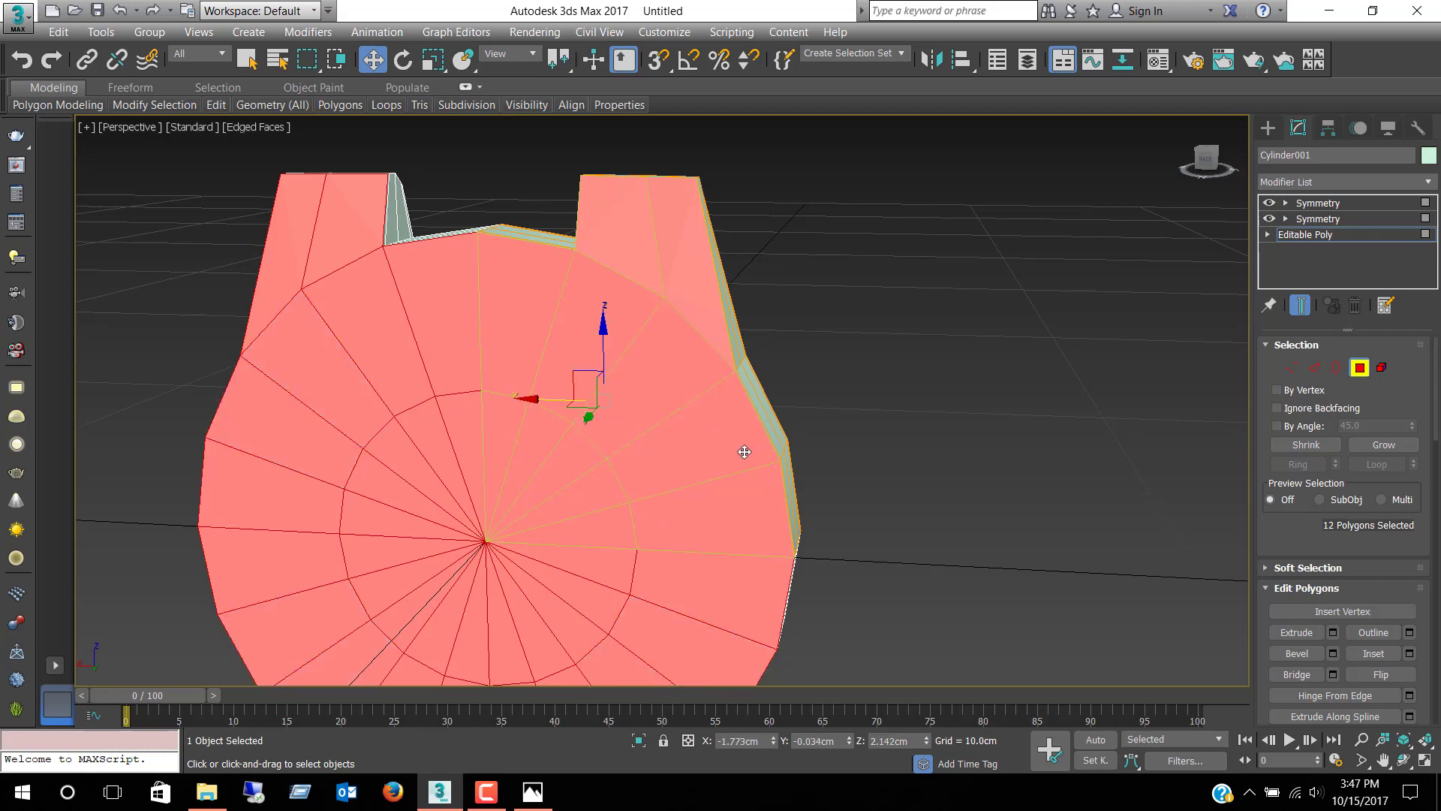
Step: From a side view, scale the selected polygons flat along Y to about 0%
alt+middle_drag(744, 452, 631, 441)
key(e)
key(r)
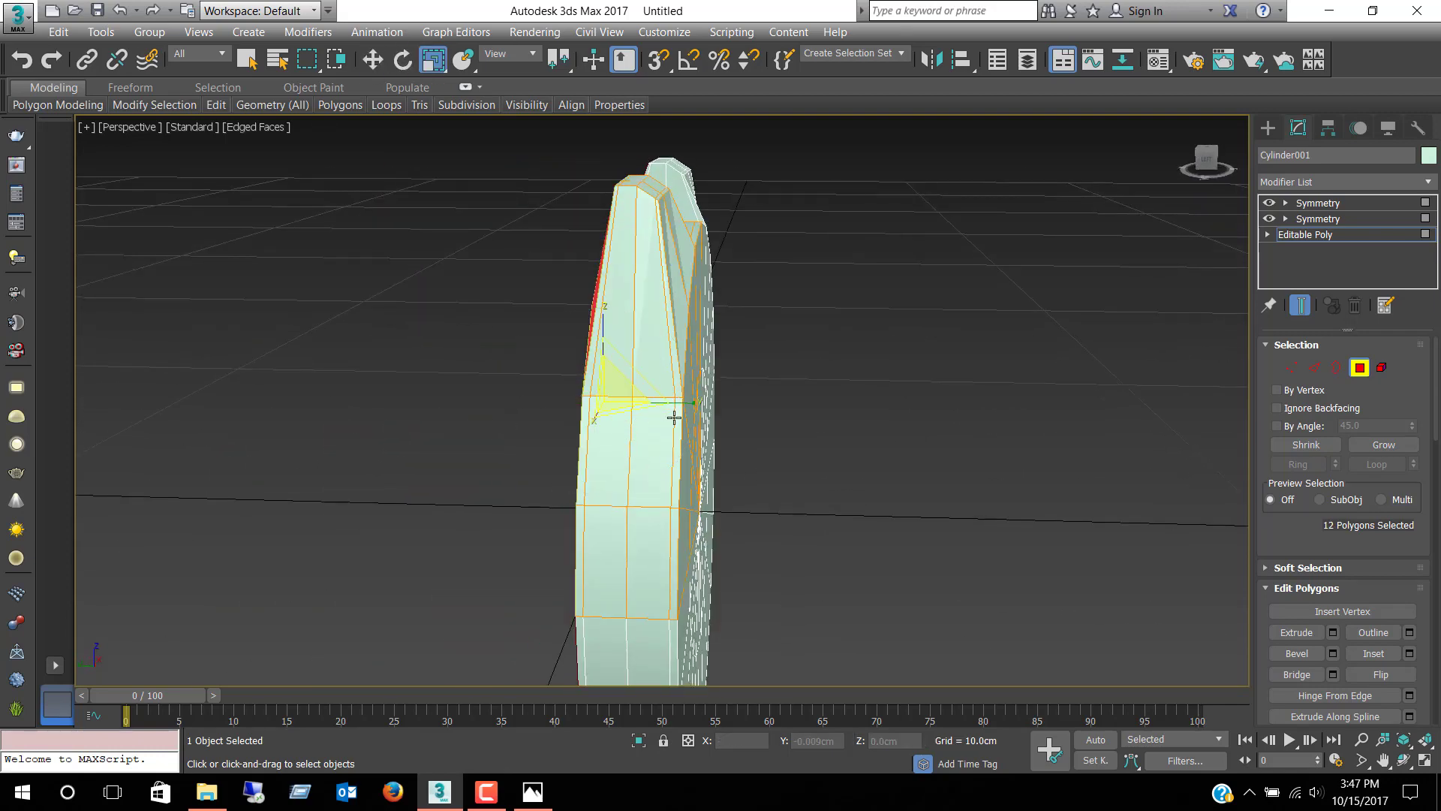
drag(690, 403, 1194, 453)
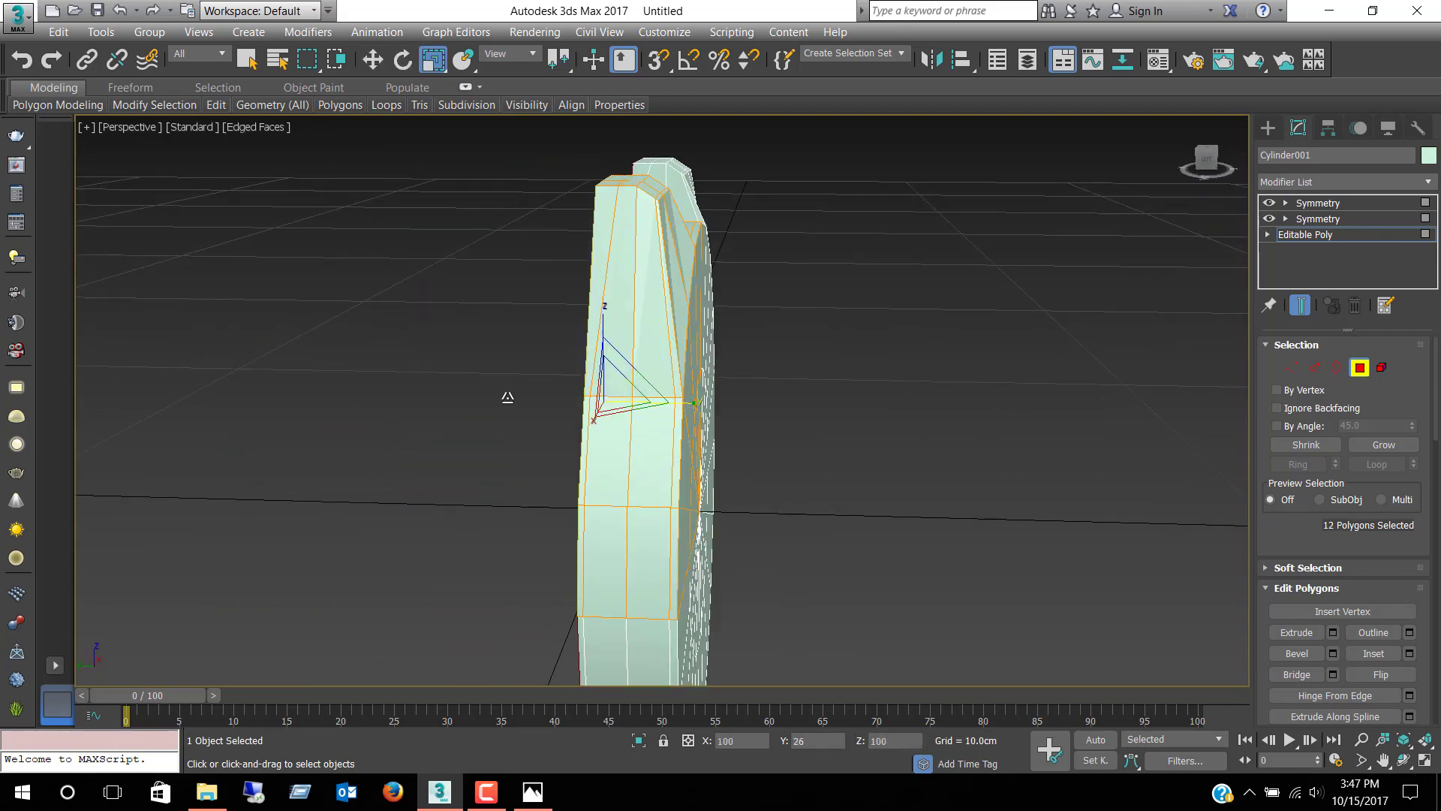
drag(1019, 430, 760, 381)
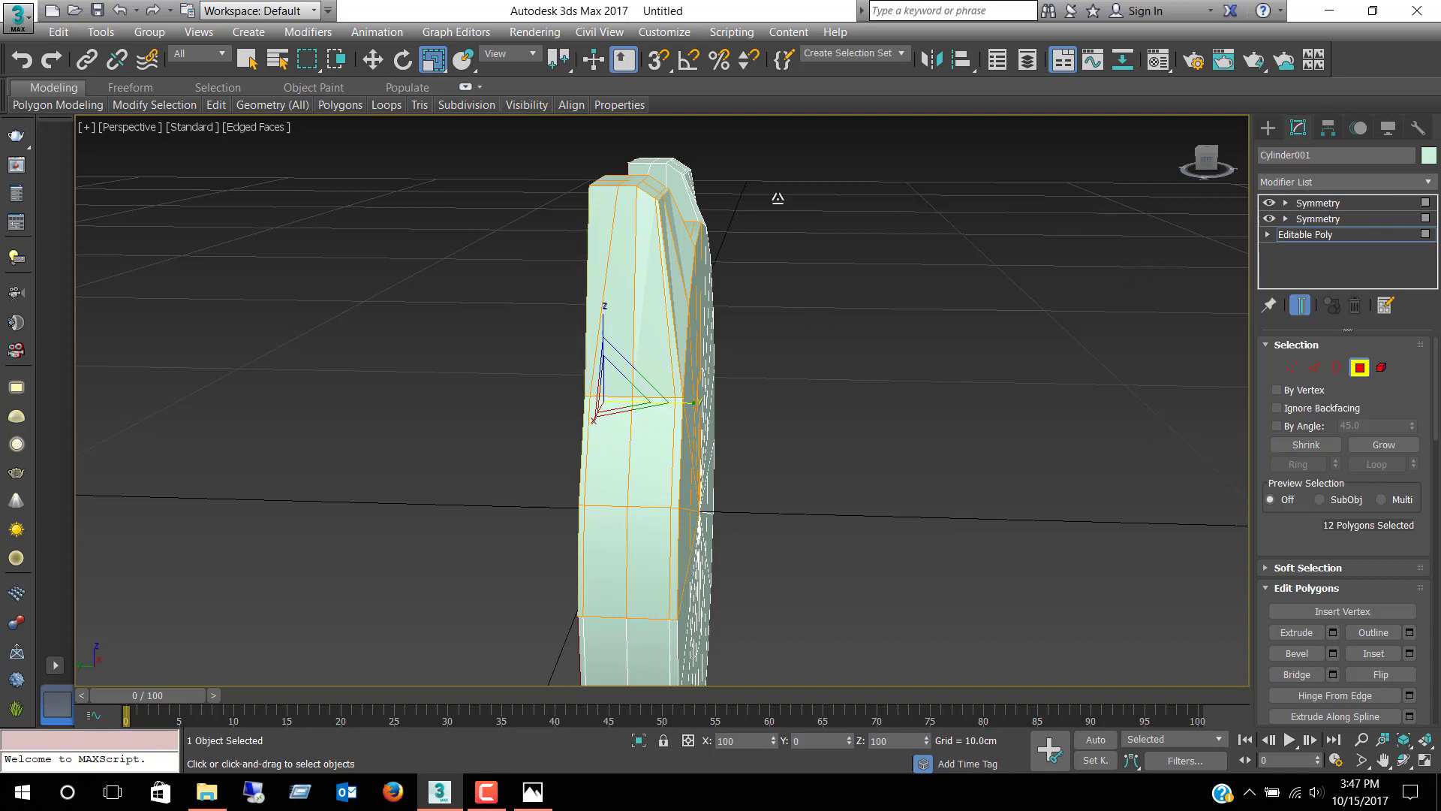
key(w)
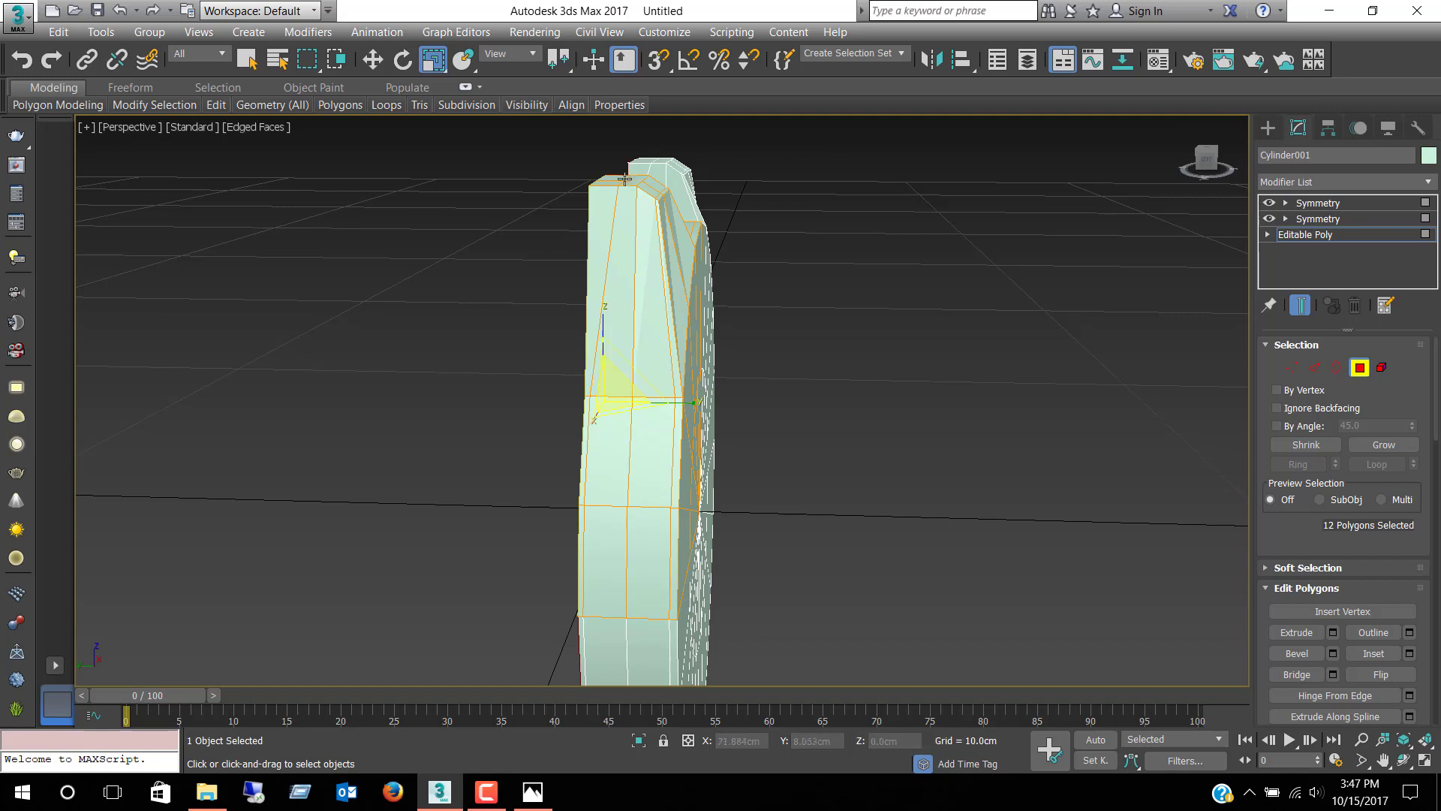
click(614, 203)
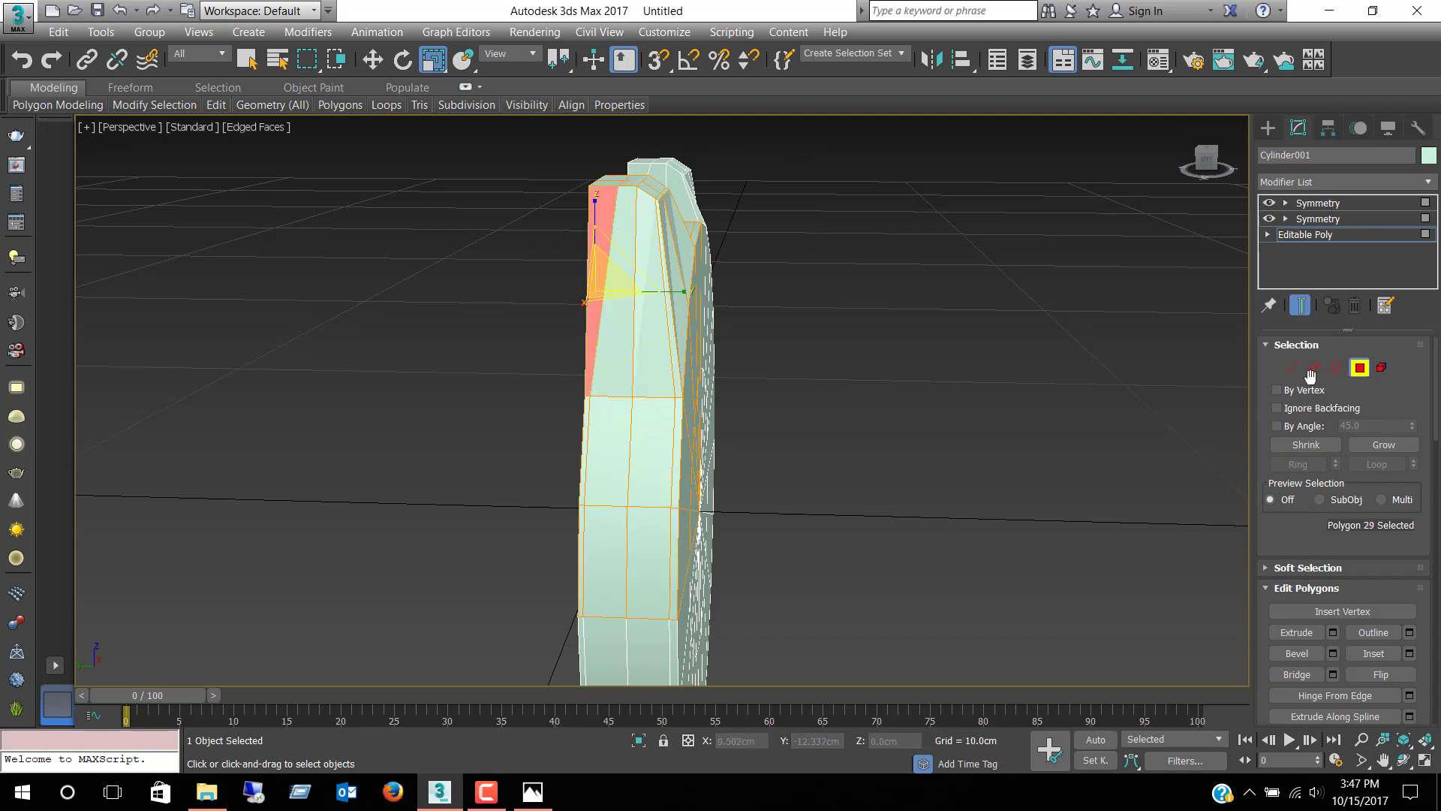
click(1312, 369)
Step: Loop-select the case's side edge, squash it along Y, nudge it, and activate the top Symmetry
click(830, 242)
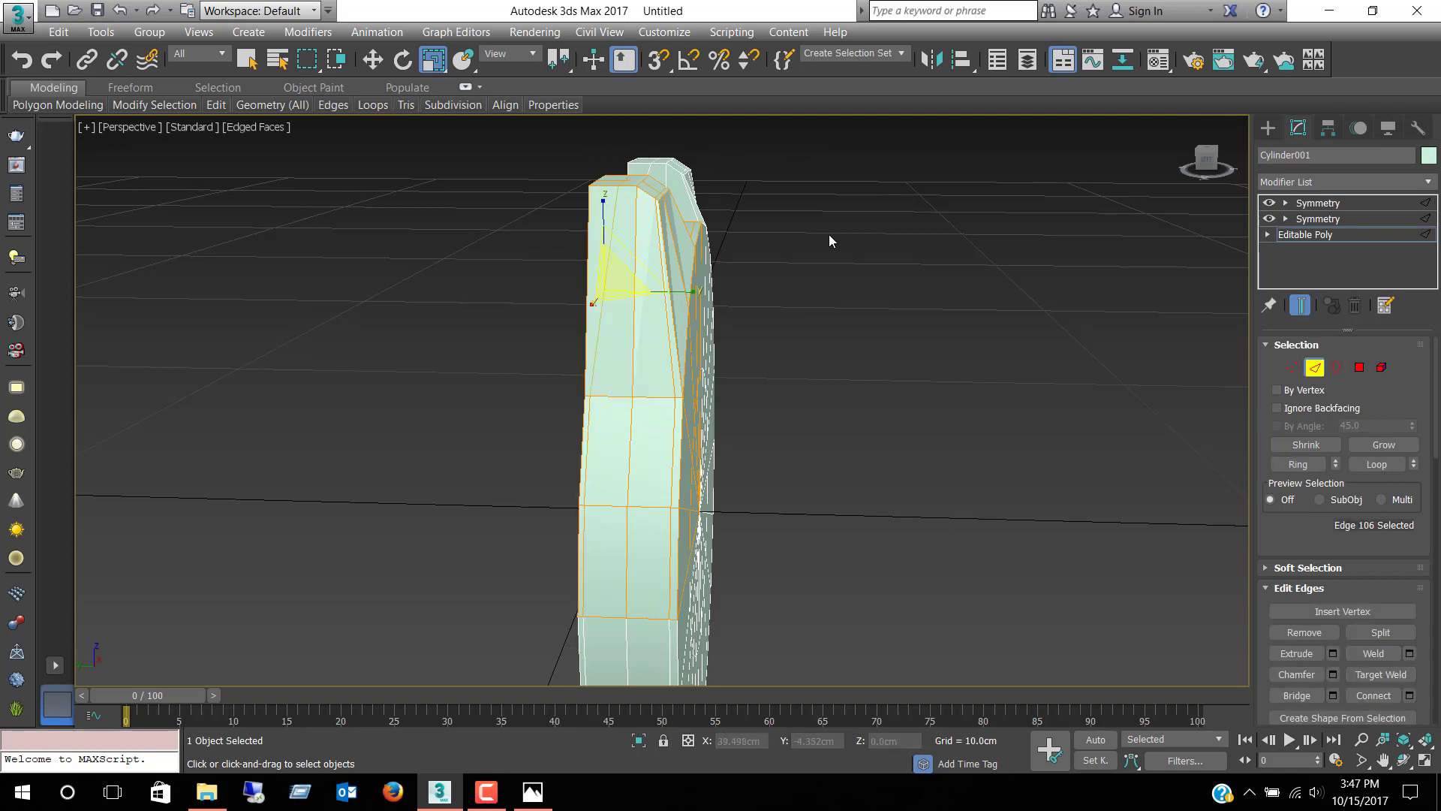
click(606, 284)
click(1377, 463)
drag(699, 309, 133, 331)
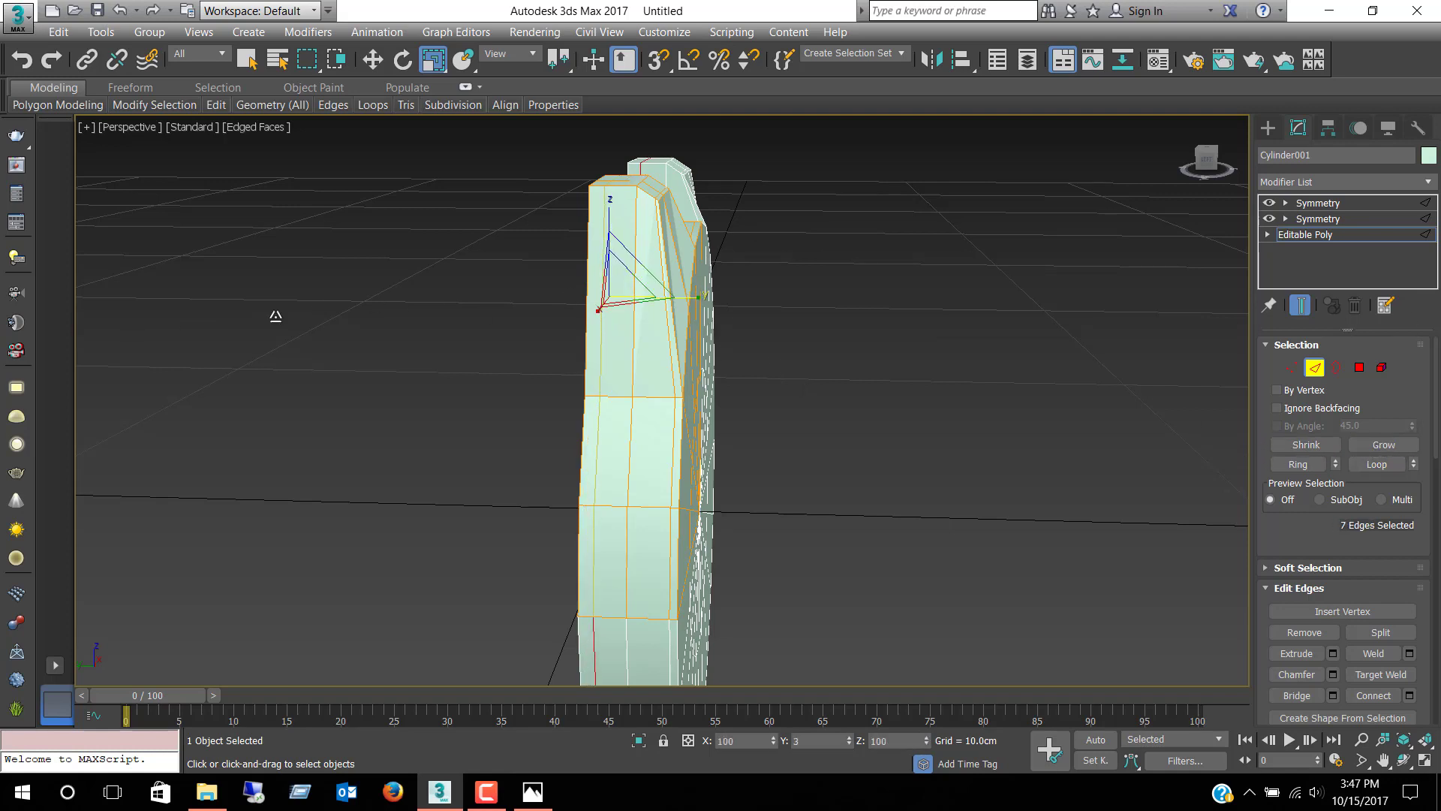
key(w)
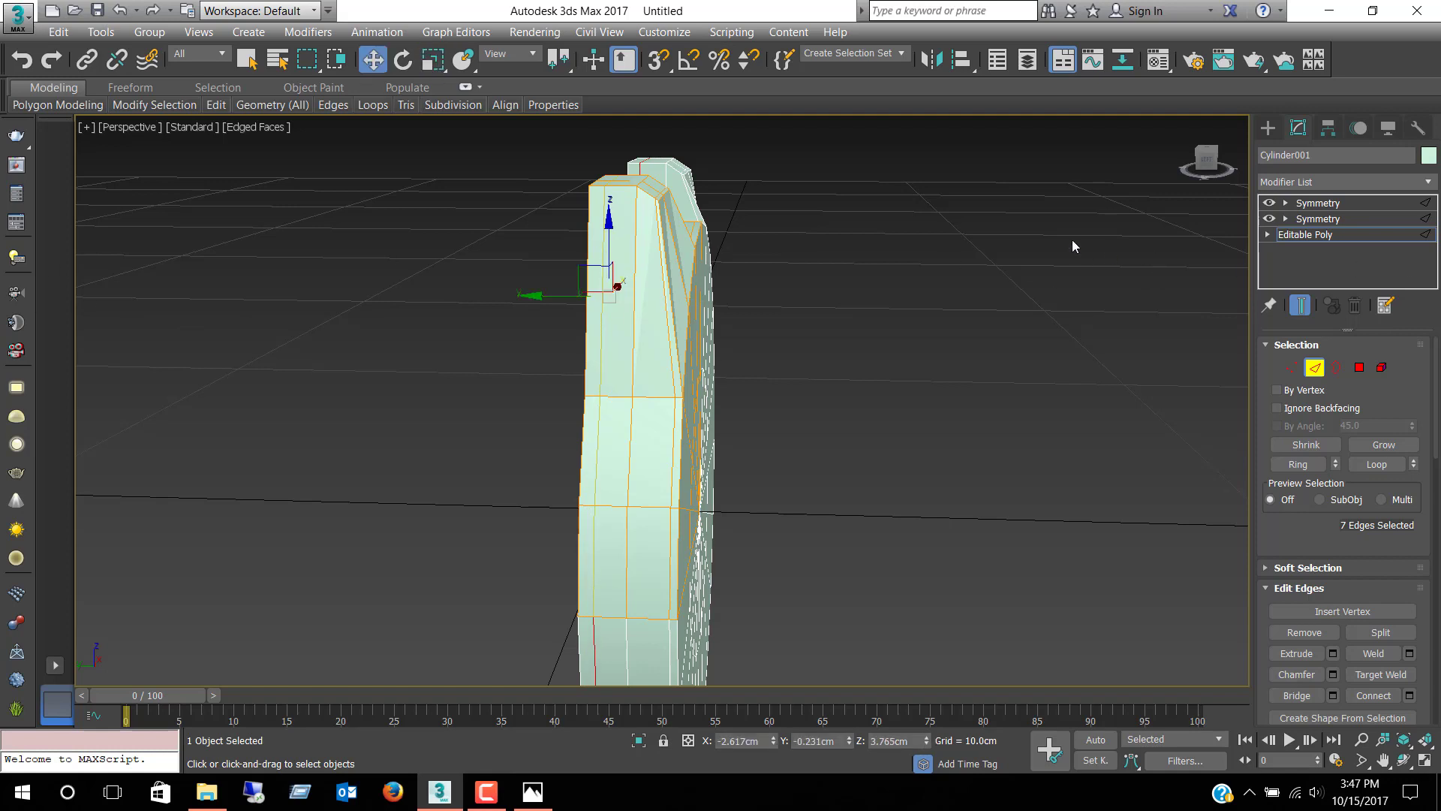
drag(524, 296, 514, 297)
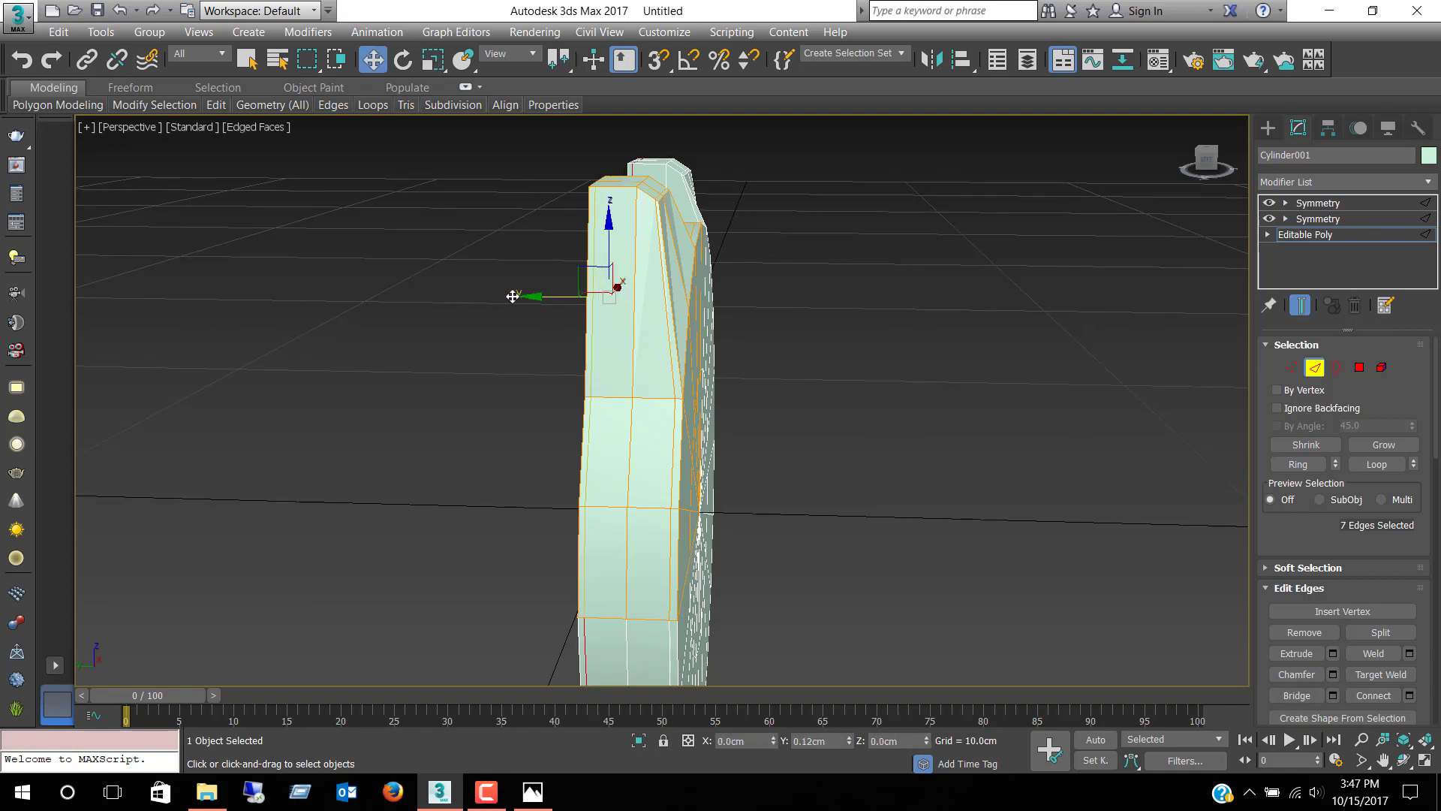
mouse_move(925, 312)
alt+middle_down()
mouse_move(768, 308)
mouse_move(863, 275)
alt+middle_up()
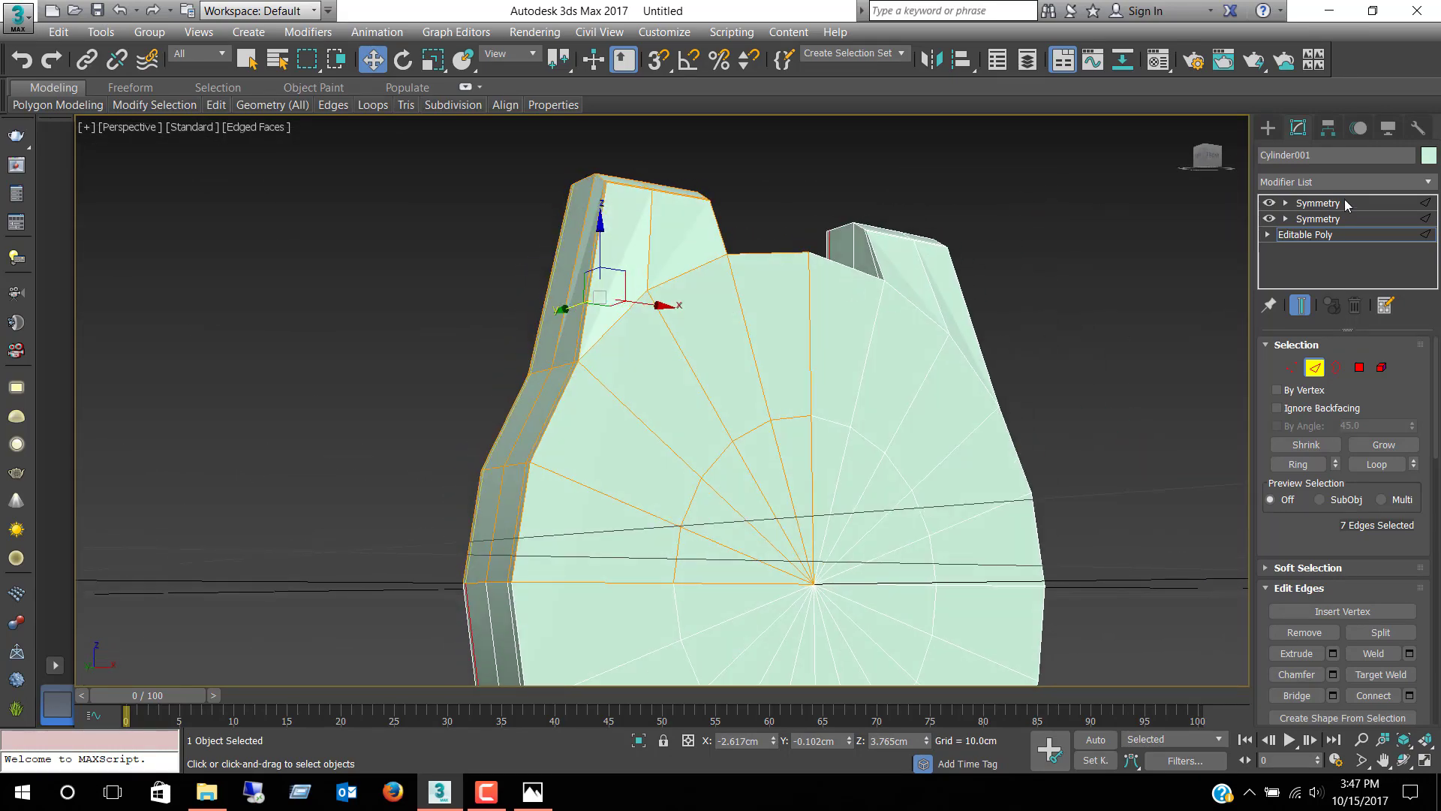
click(1332, 203)
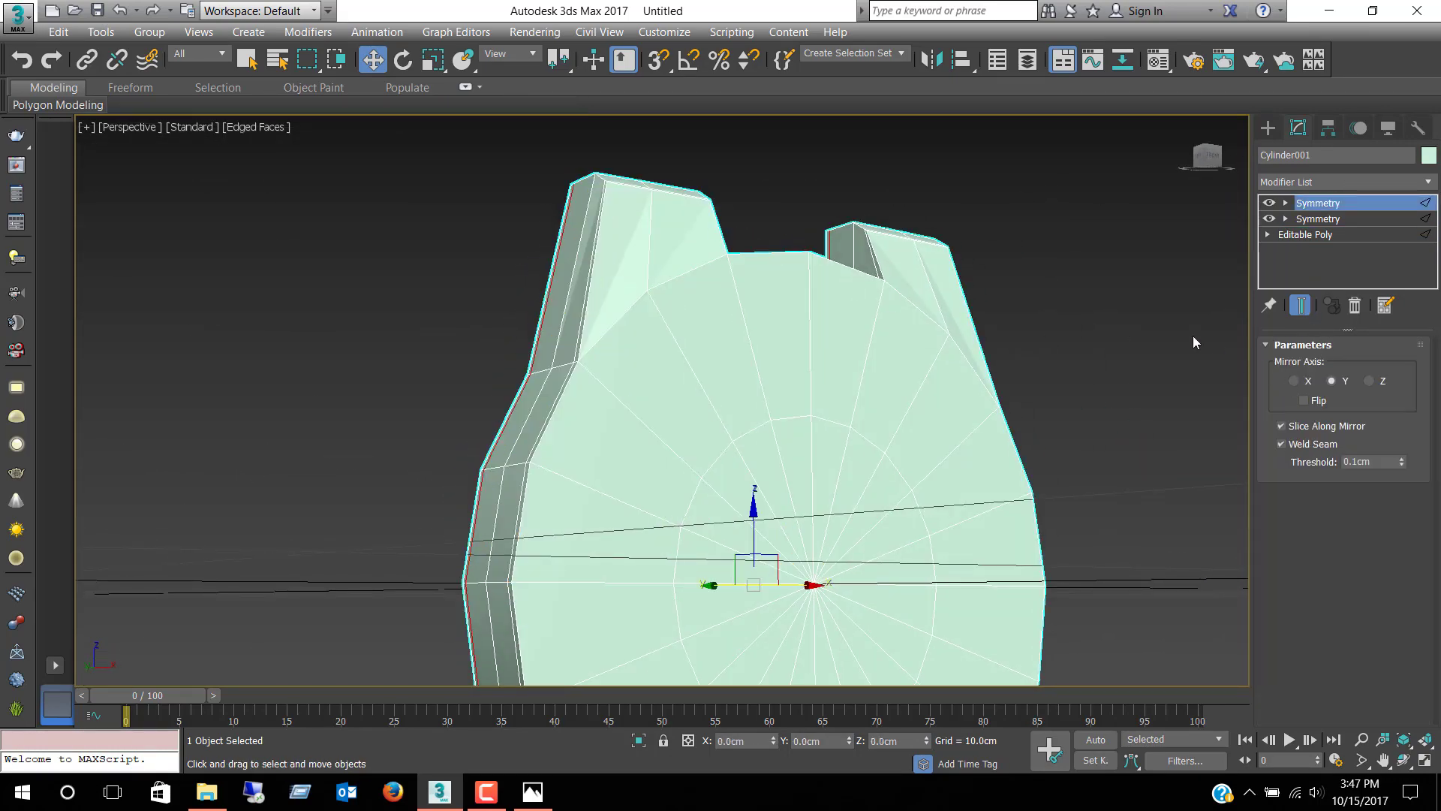
Step: Add a TurboSmooth modifier with 1 iteration to the top of the stack
click(1321, 234)
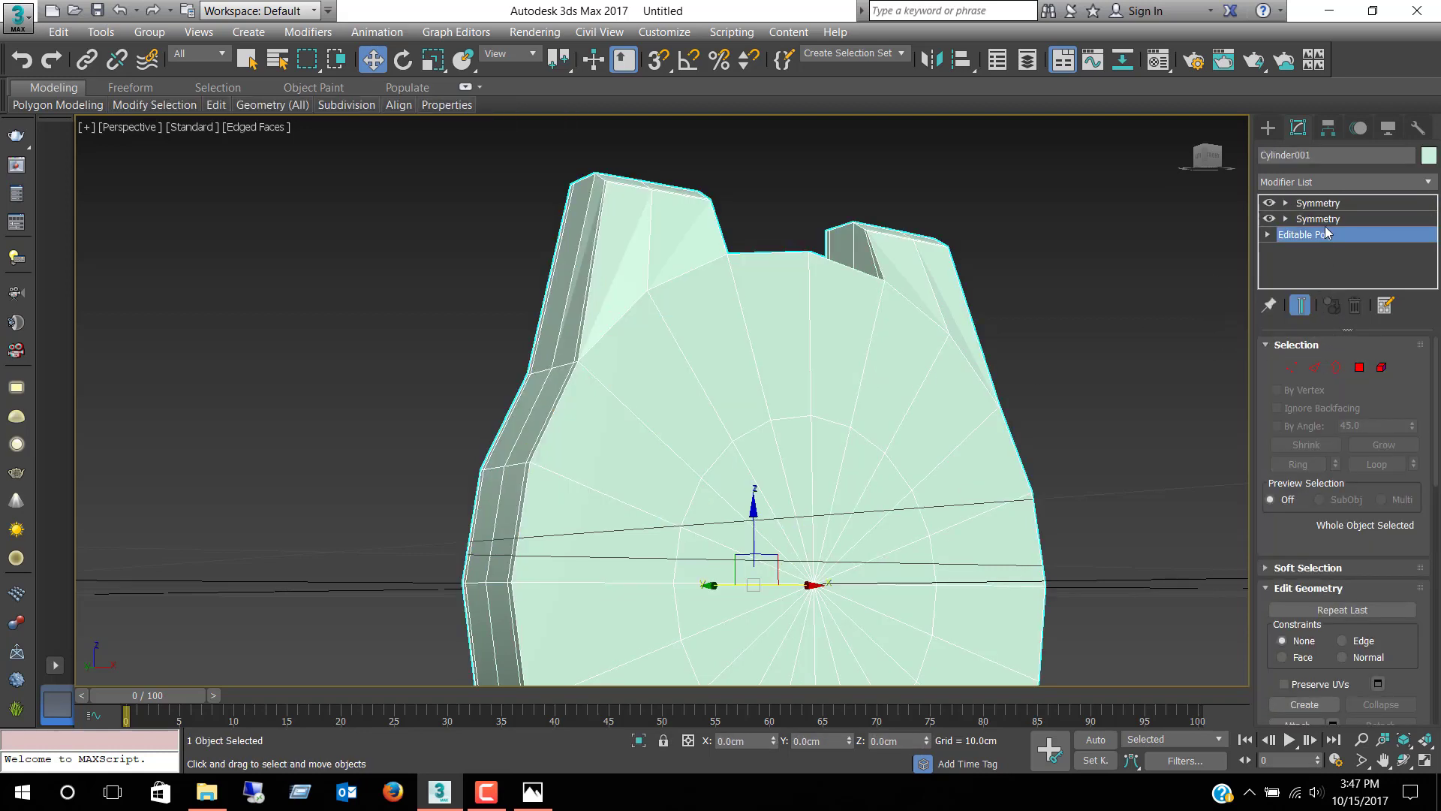
click(1322, 203)
click(1322, 176)
key(t)
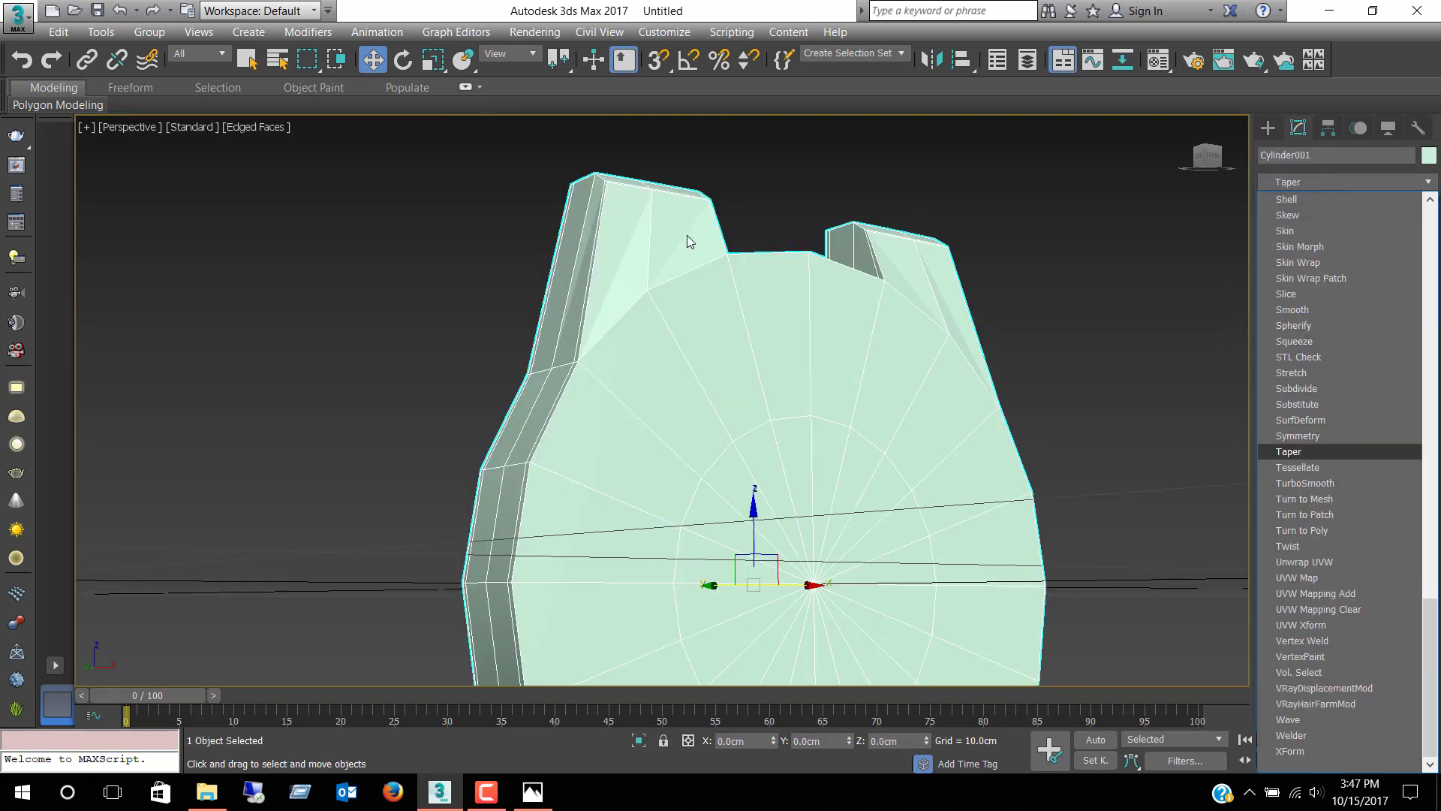
key(u)
key(Return)
Step: Orbit around the smoothed case to inspect it, then reselect the base Editable Poly
alt+middle_drag(740, 250, 755, 293)
scroll(747, 256, down, 5)
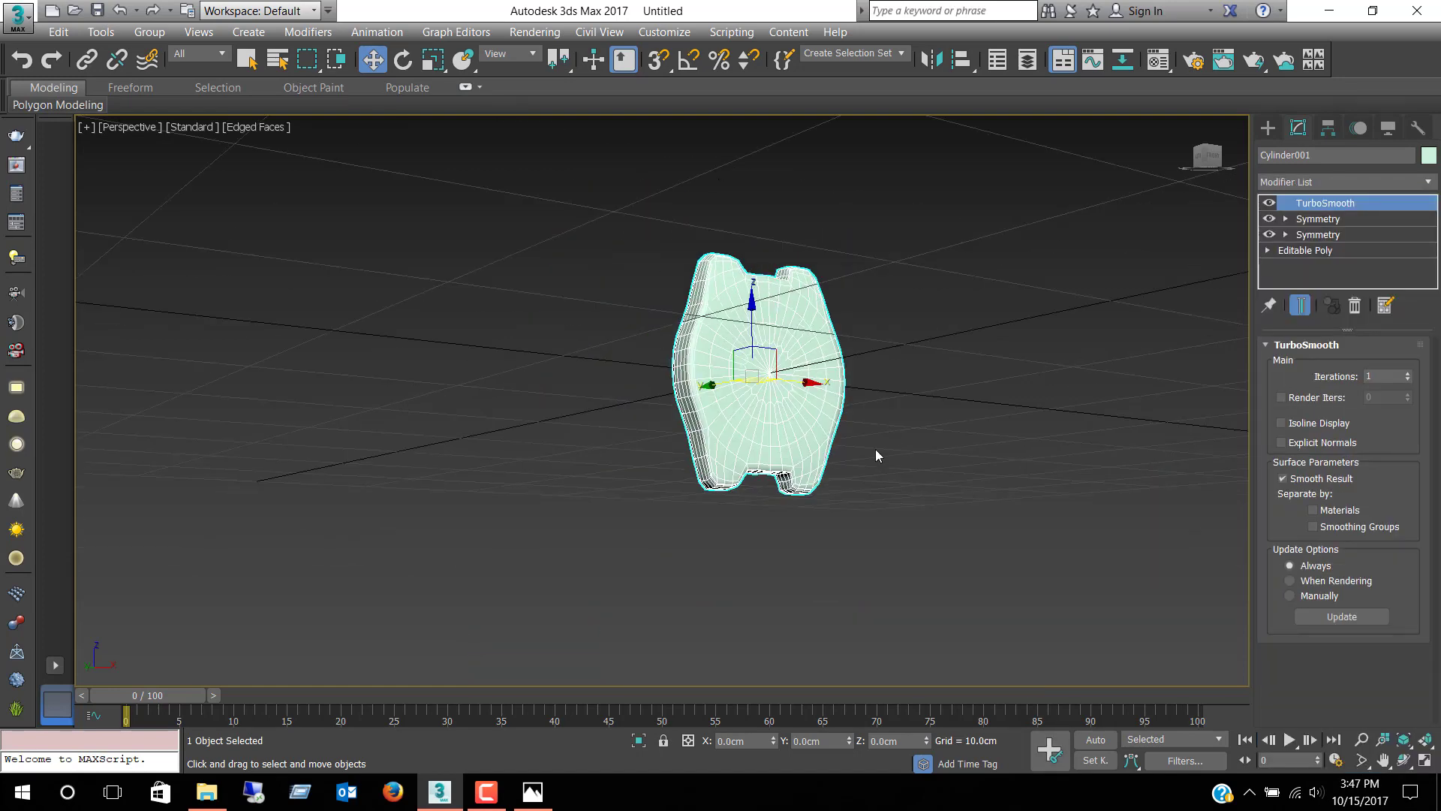
mouse_move(875, 449)
alt+middle_down()
mouse_move(790, 421)
mouse_move(722, 421)
mouse_move(711, 454)
alt+middle_up()
scroll(711, 448, up, 3)
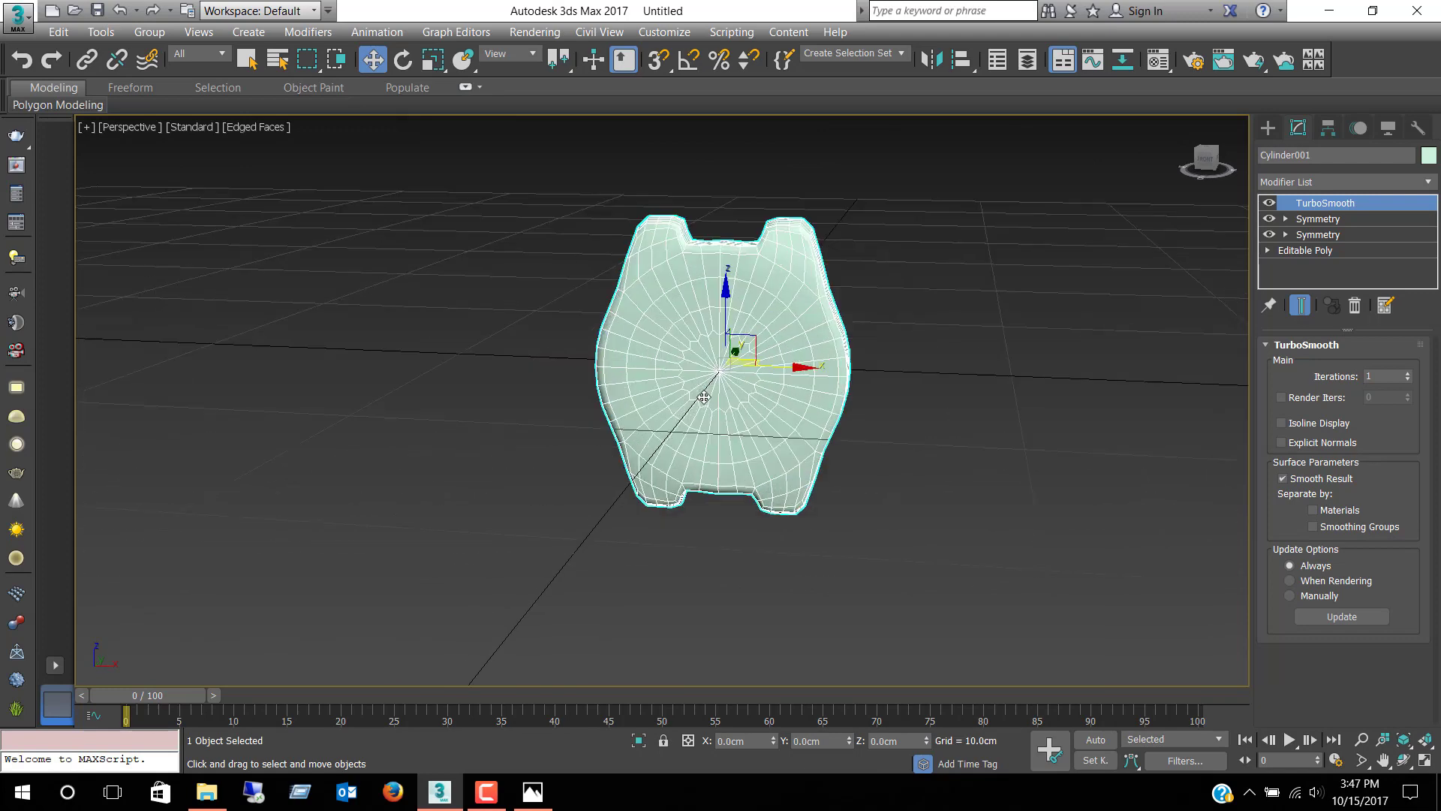
scroll(736, 420, up, 2)
scroll(751, 398, down, 2)
scroll(755, 388, up, 2)
alt+middle_drag(756, 387, 783, 411)
alt+middle_drag(897, 401, 864, 400)
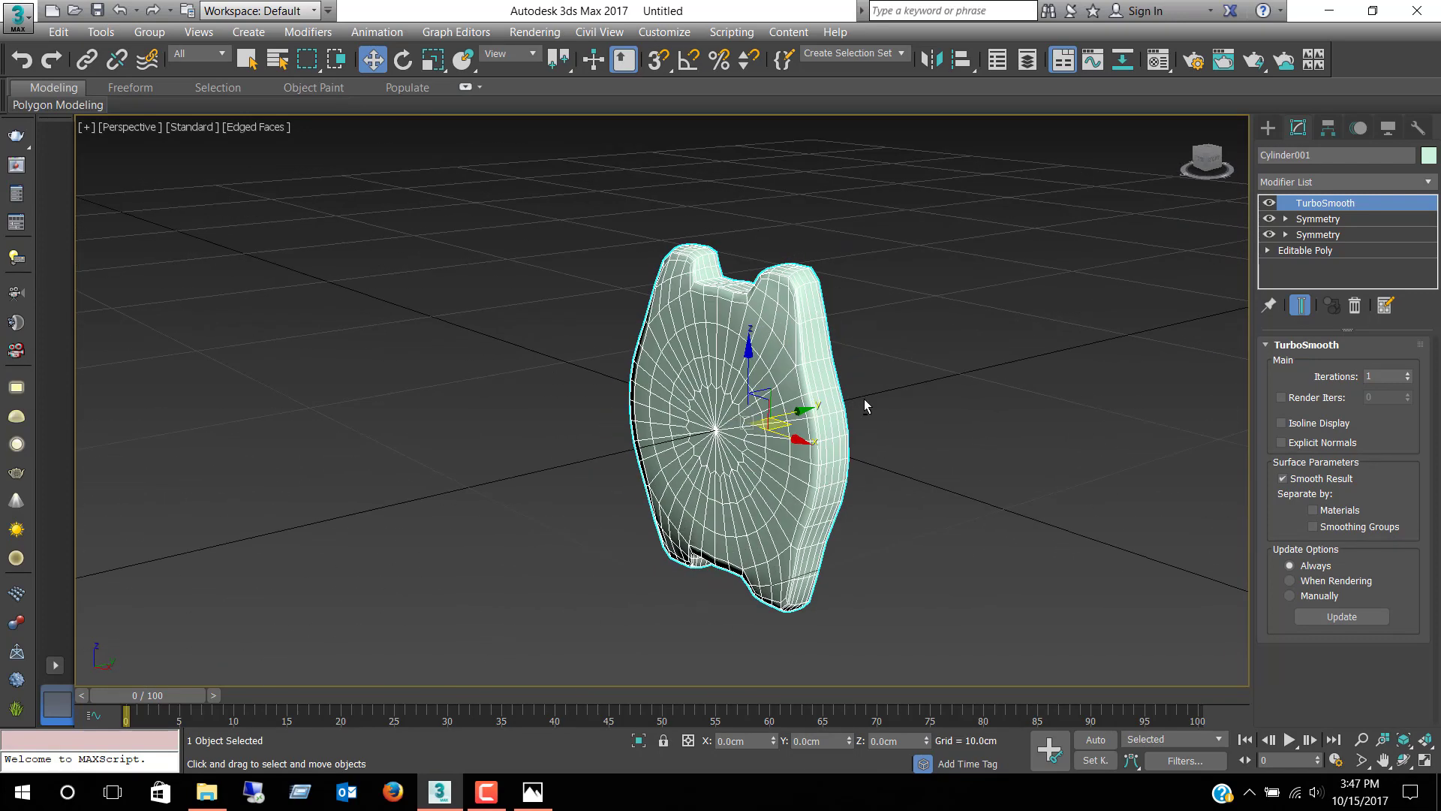
click(1298, 250)
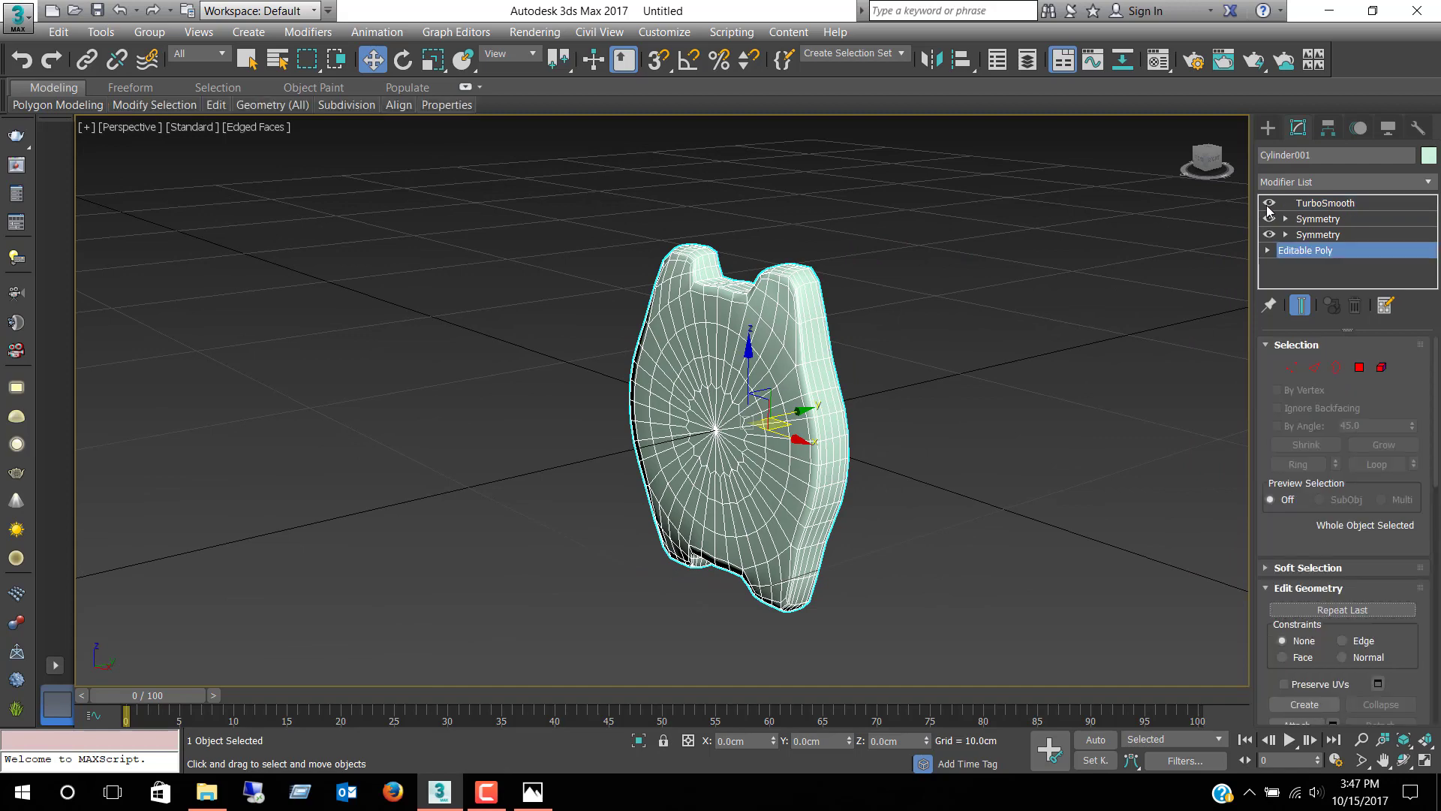
Step: Turn off TurboSmooth and zoom in on the side of the case's lug
click(1269, 204)
alt+middle_drag(1071, 326, 753, 320)
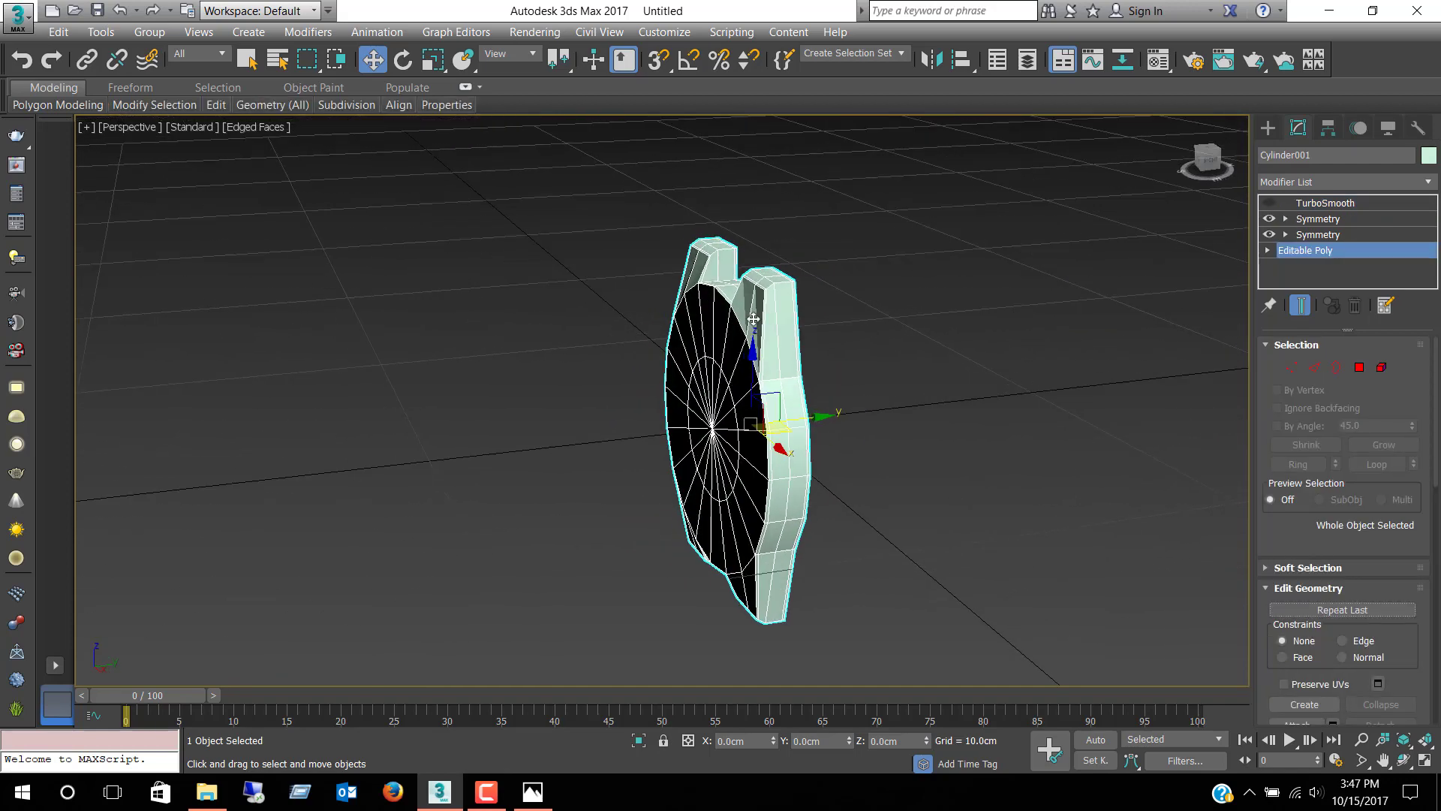
scroll(754, 319, up, 3)
scroll(732, 248, up, 3)
scroll(736, 238, up, 1)
scroll(740, 239, up, 2)
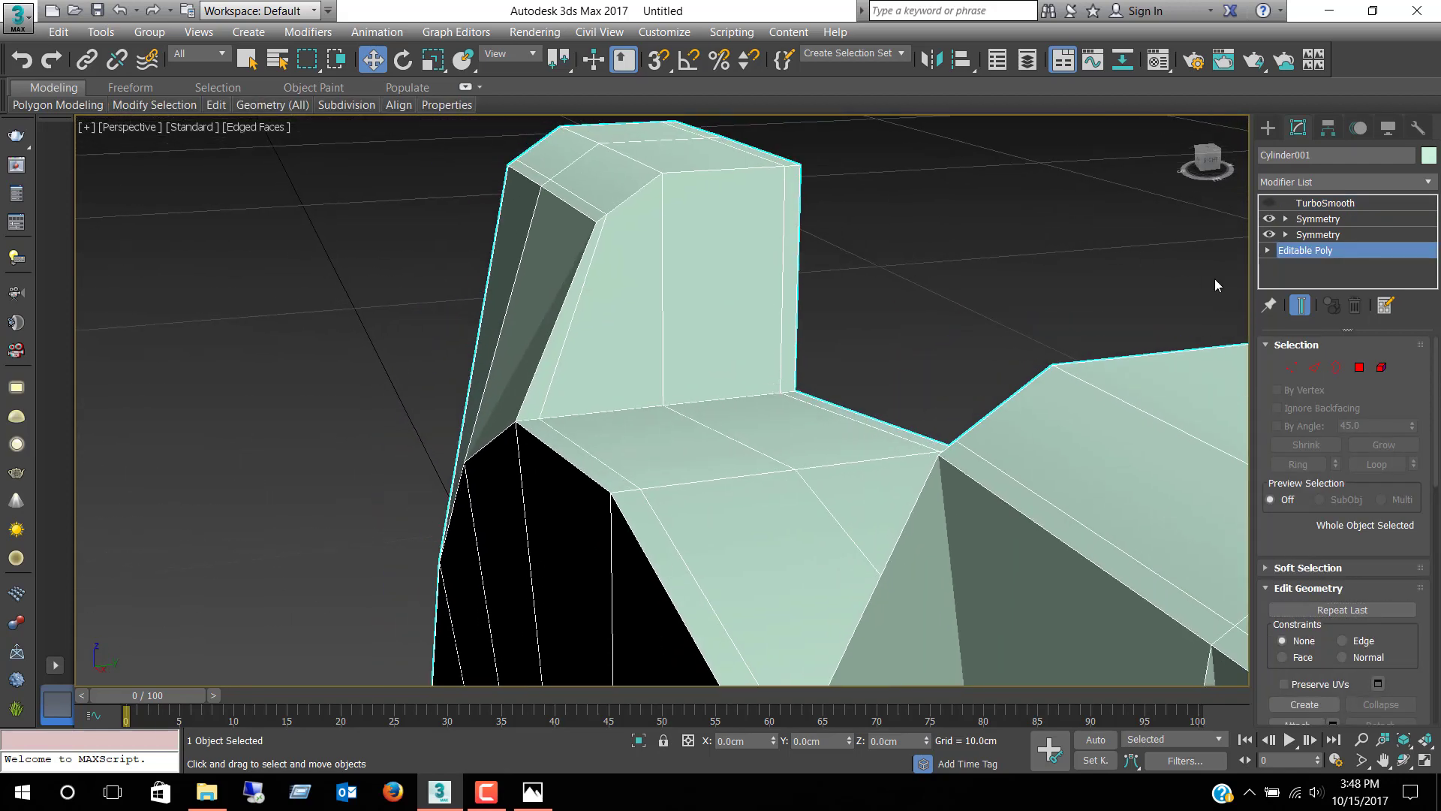
Step: Connect the lug's vertical edge ring with a loop slid to 94, then re-enable TurboSmooth
click(1315, 367)
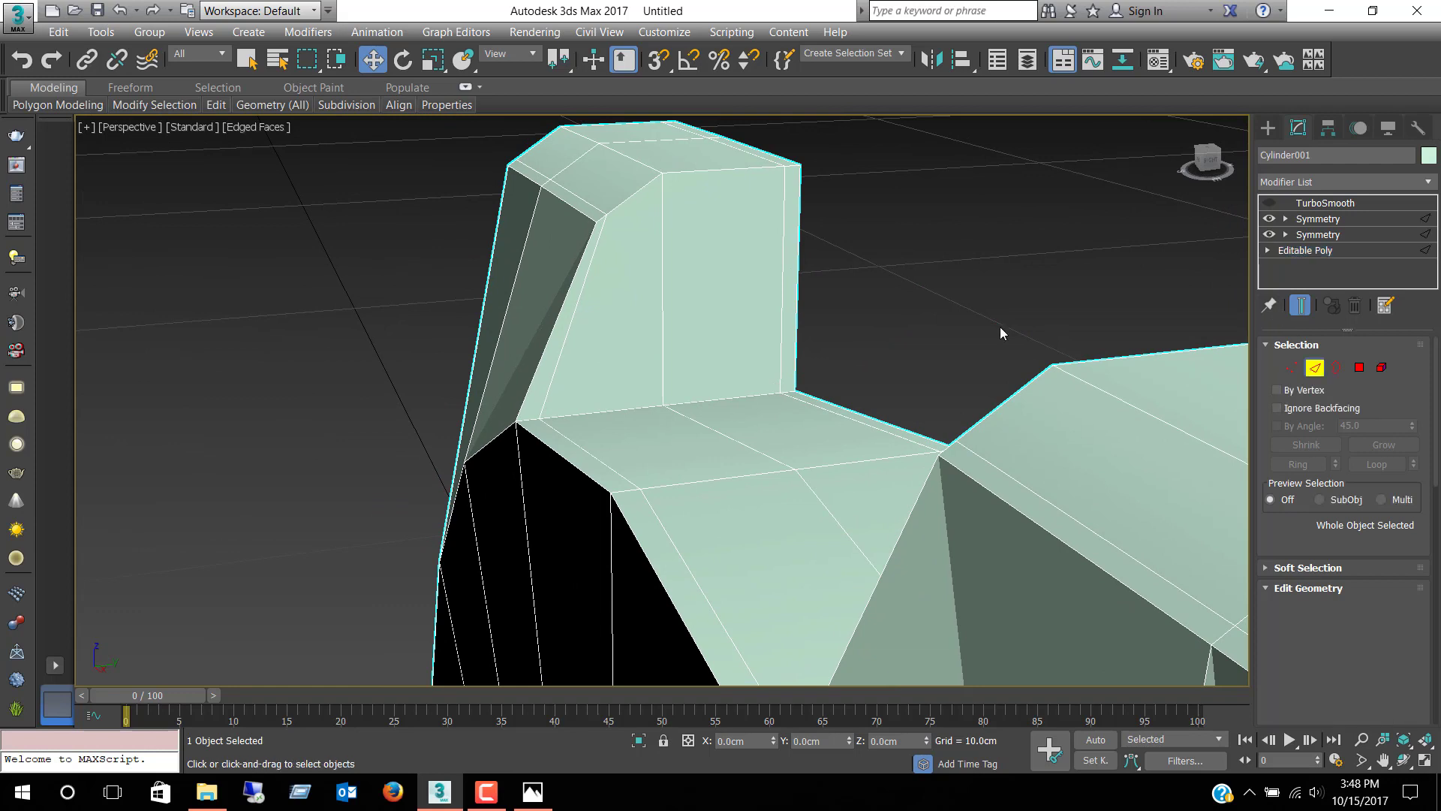
click(798, 241)
click(1295, 463)
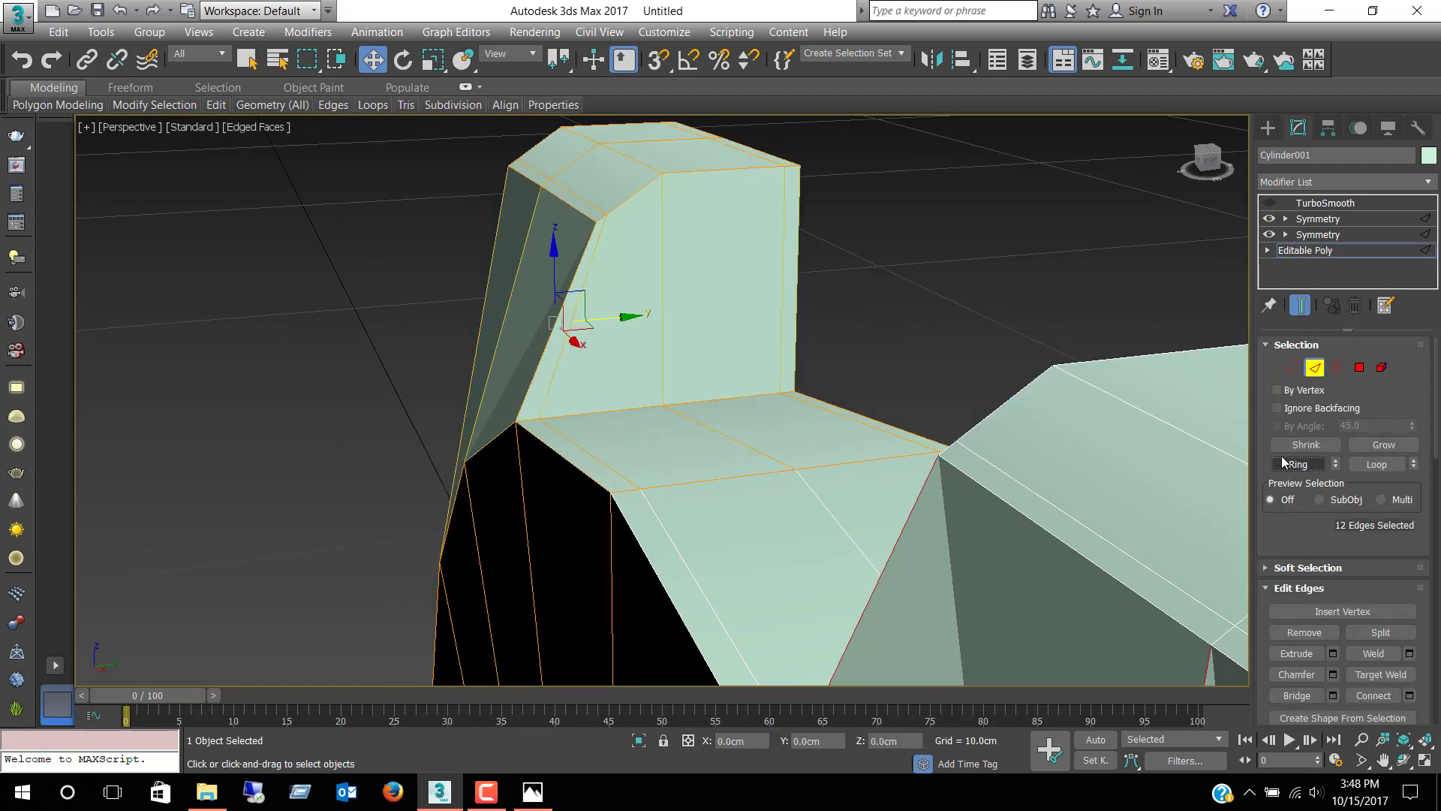
right_click(919, 259)
click(734, 323)
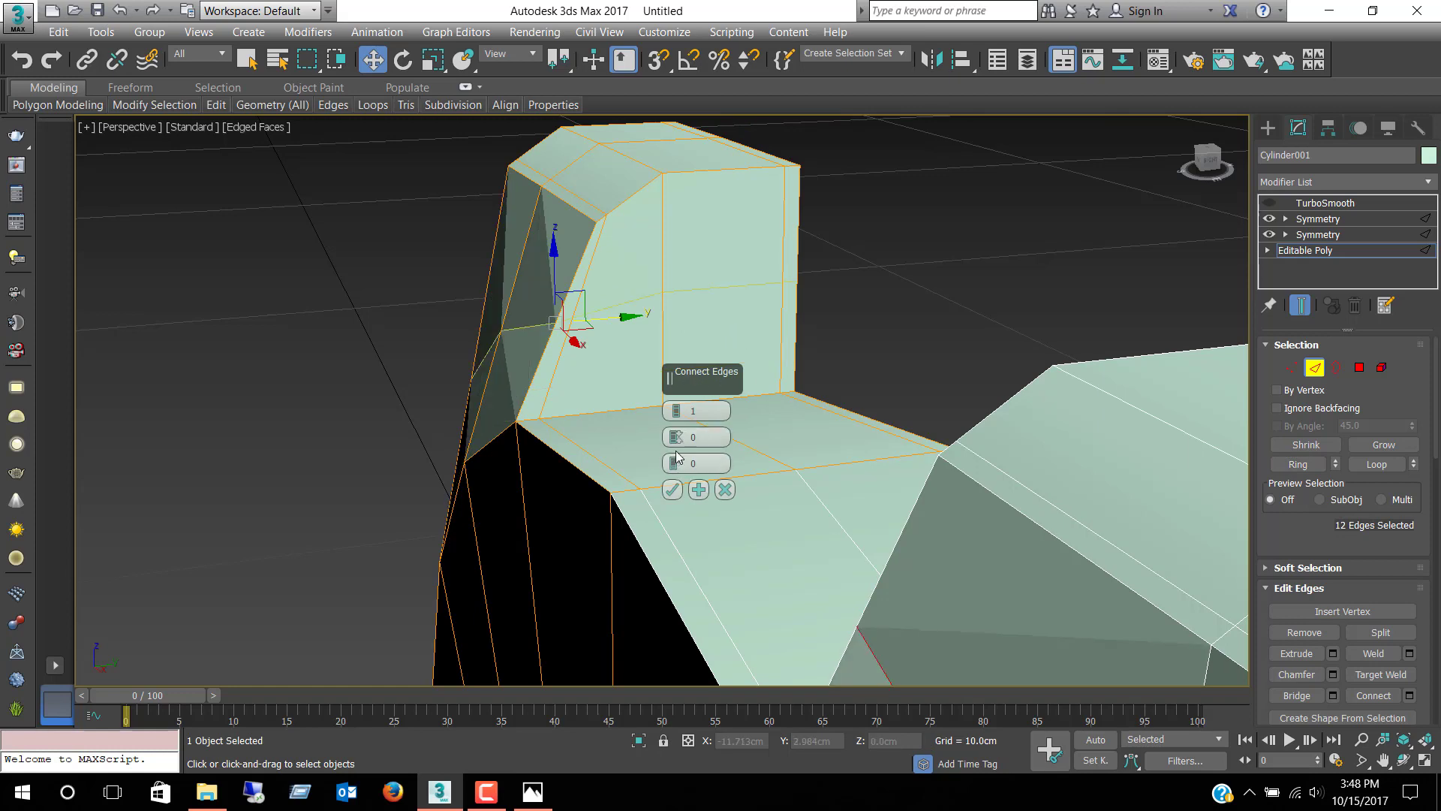
drag(676, 464, 697, 178)
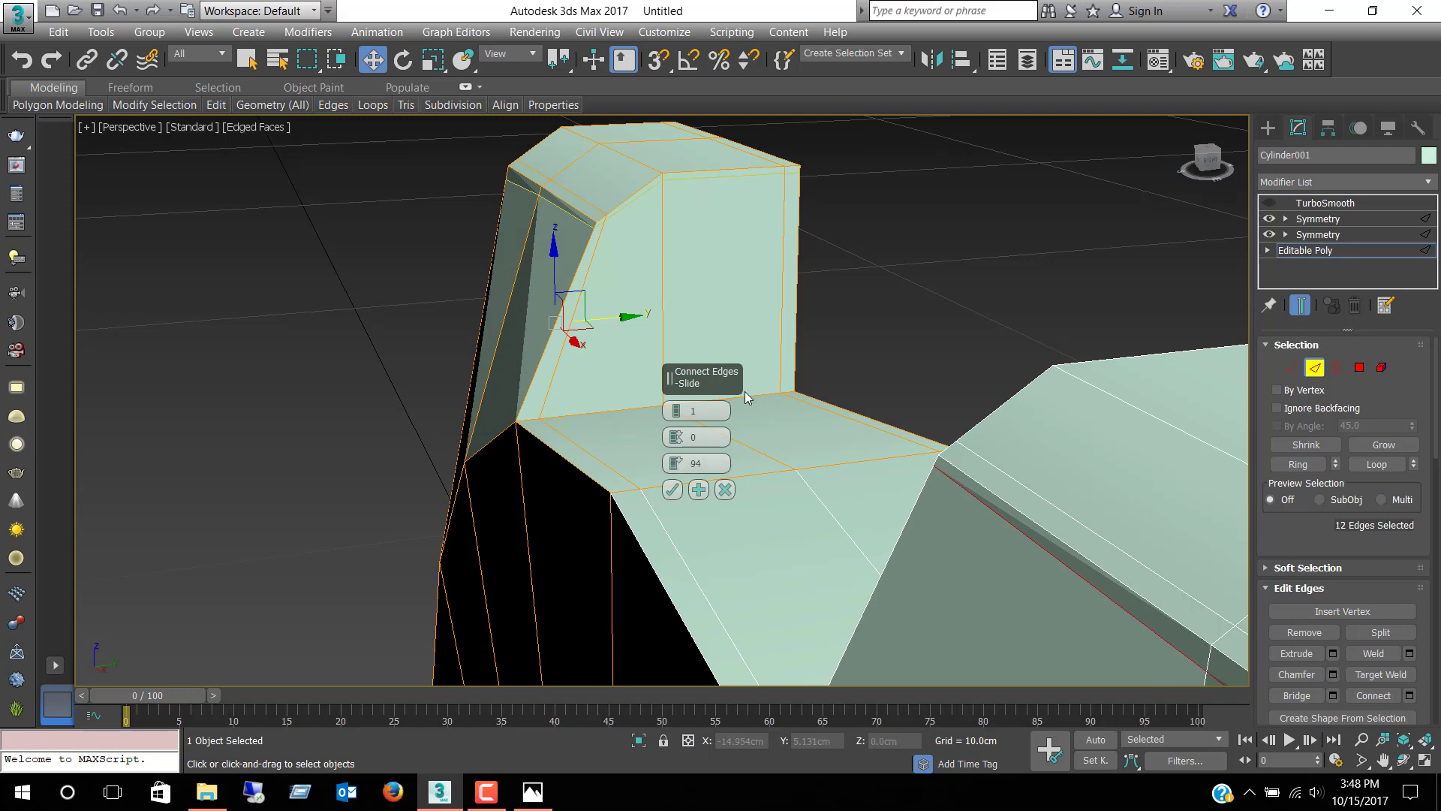
click(672, 489)
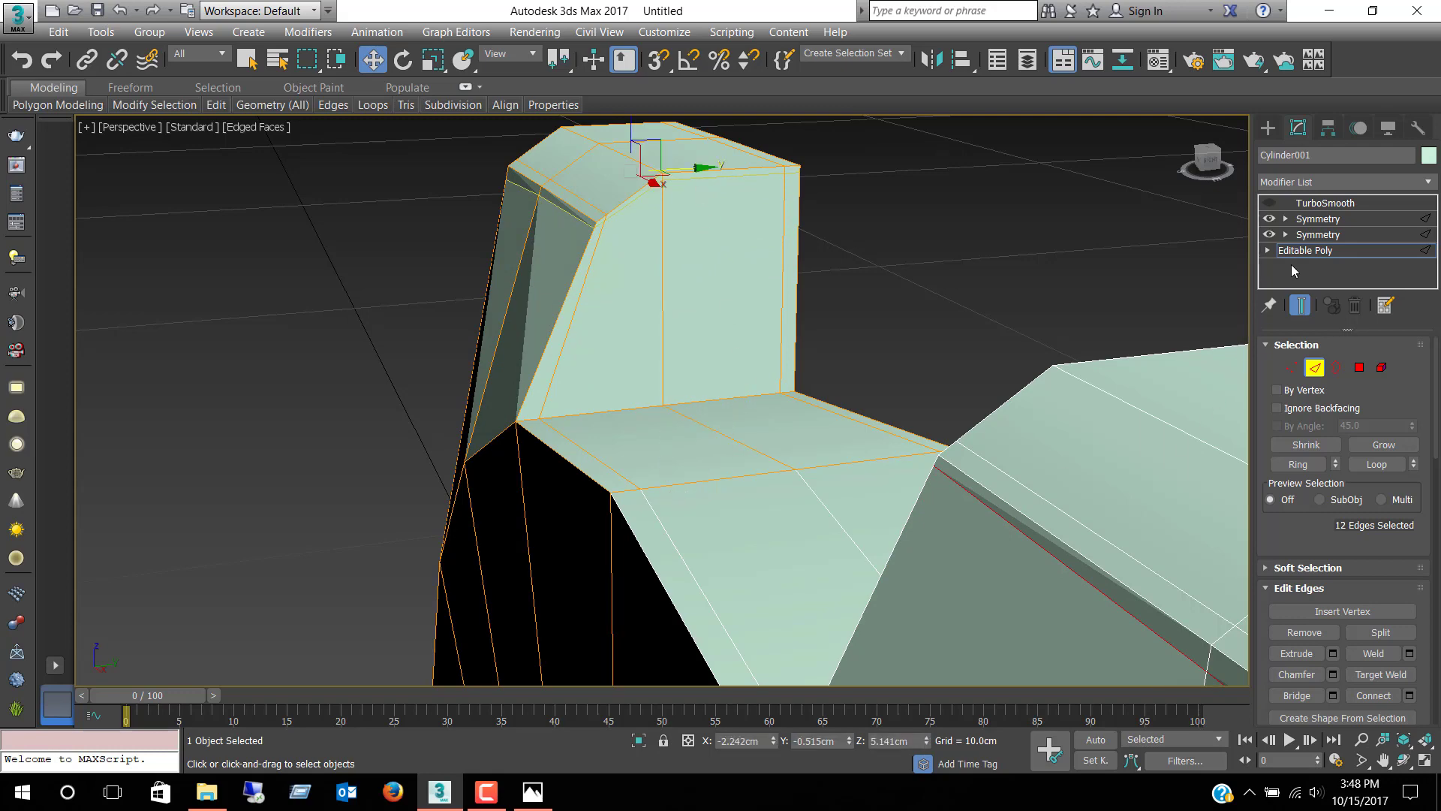
click(1272, 203)
mouse_move(1024, 227)
alt+middle_down()
mouse_move(1012, 225)
mouse_move(1039, 250)
mouse_move(1165, 227)
mouse_move(1115, 267)
mouse_move(975, 282)
mouse_move(947, 370)
mouse_move(961, 310)
mouse_move(1197, 282)
alt+middle_up()
Step: Raise the case's TurboSmooth iterations from 1 to 2
click(1324, 203)
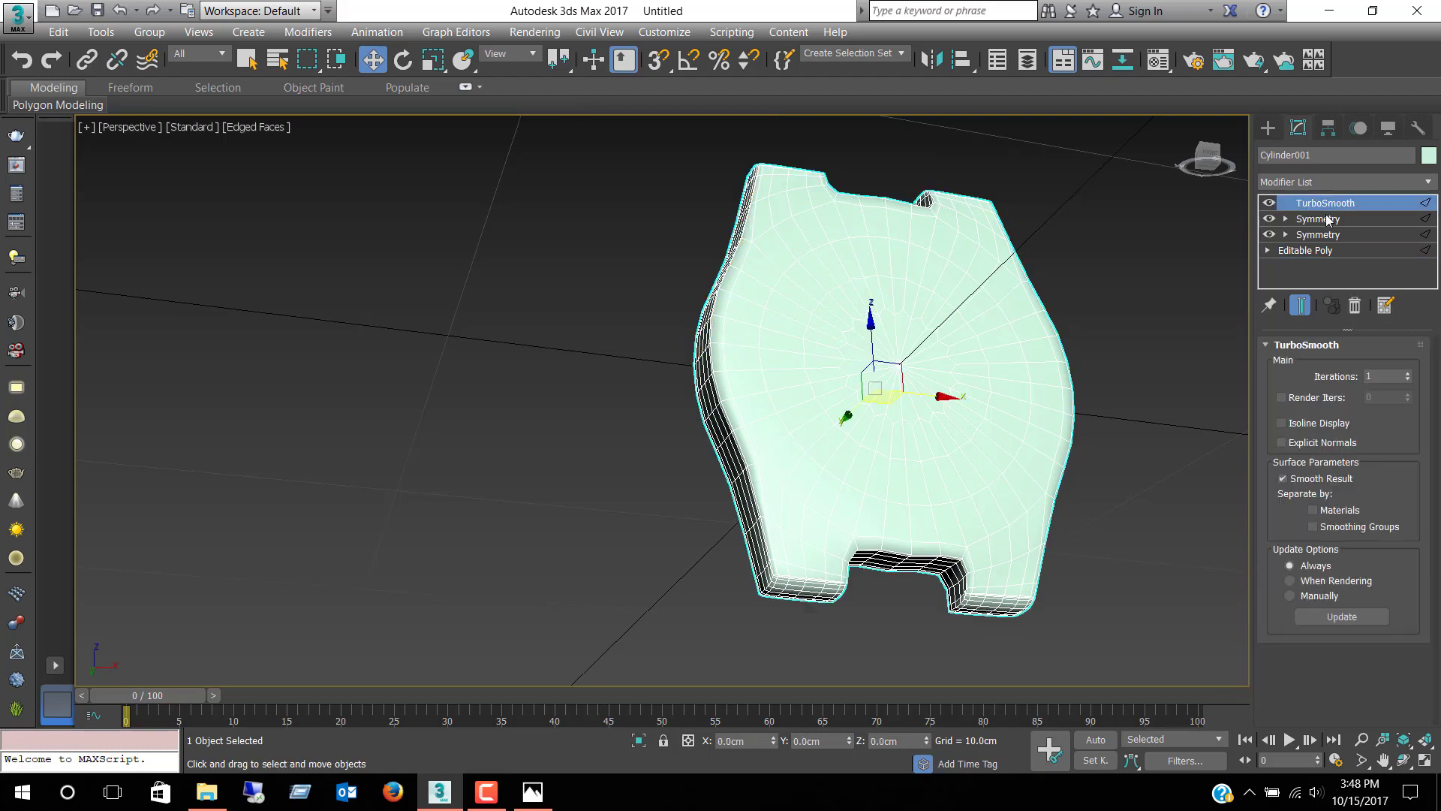
click(1408, 374)
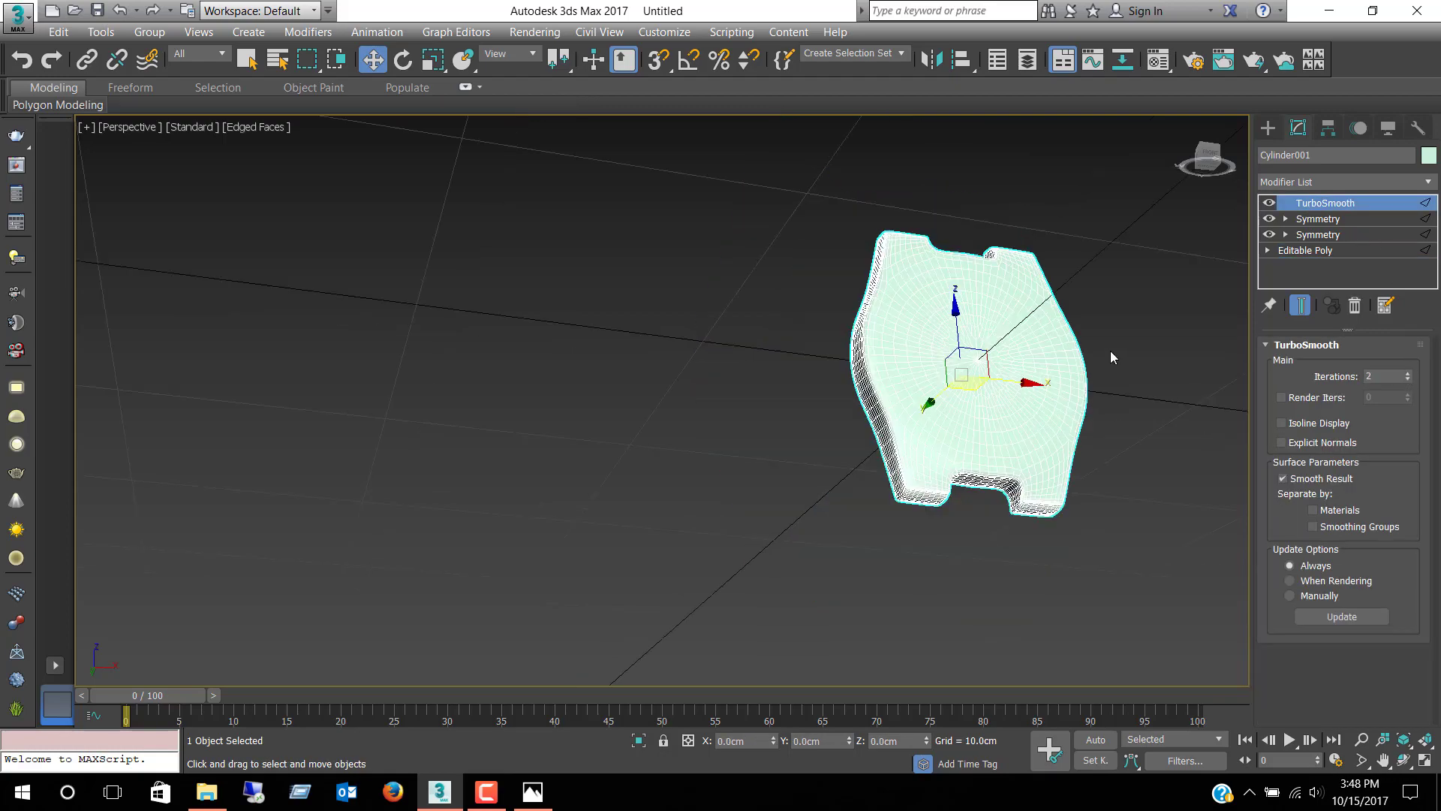
mouse_move(1111, 349)
alt+middle_down()
mouse_move(1006, 401)
mouse_move(1120, 387)
mouse_move(836, 425)
mouse_move(1004, 421)
mouse_move(1002, 482)
mouse_move(838, 459)
mouse_move(781, 418)
mouse_move(800, 402)
alt+middle_up()
Step: In the maximized Front view, move the top ring of lug vertices slightly up along Y
click(1294, 251)
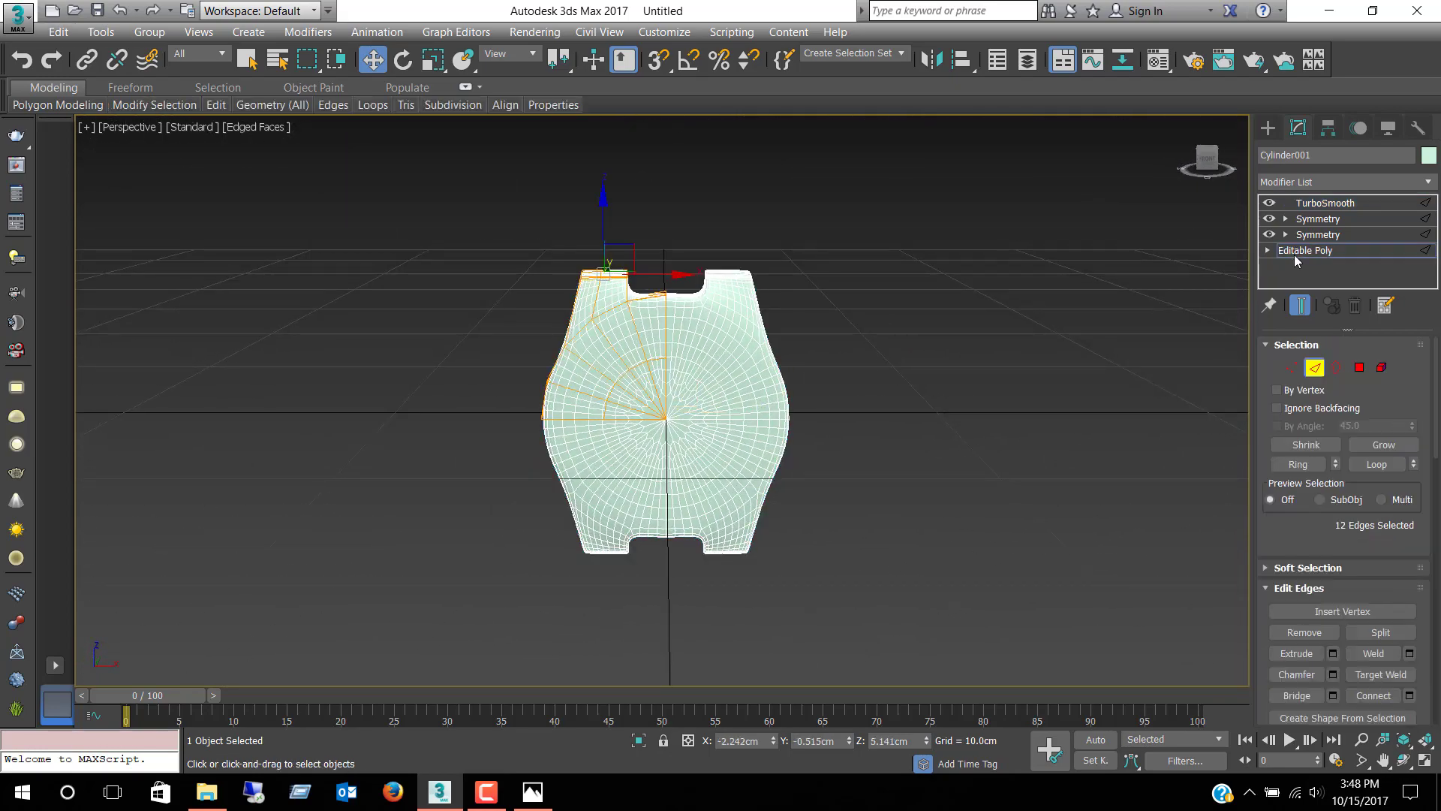
key(alt+w)
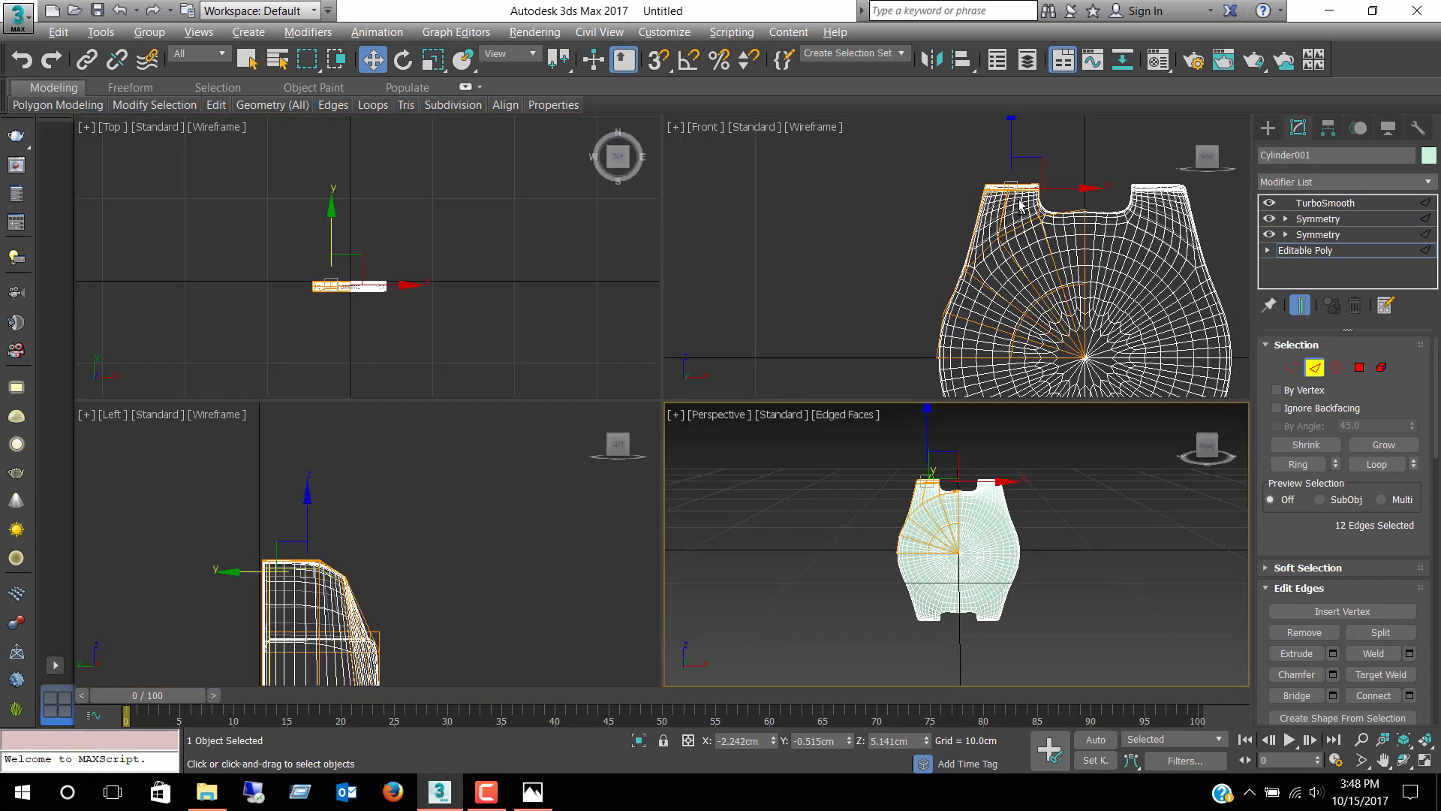
key(alt+w)
click(1292, 367)
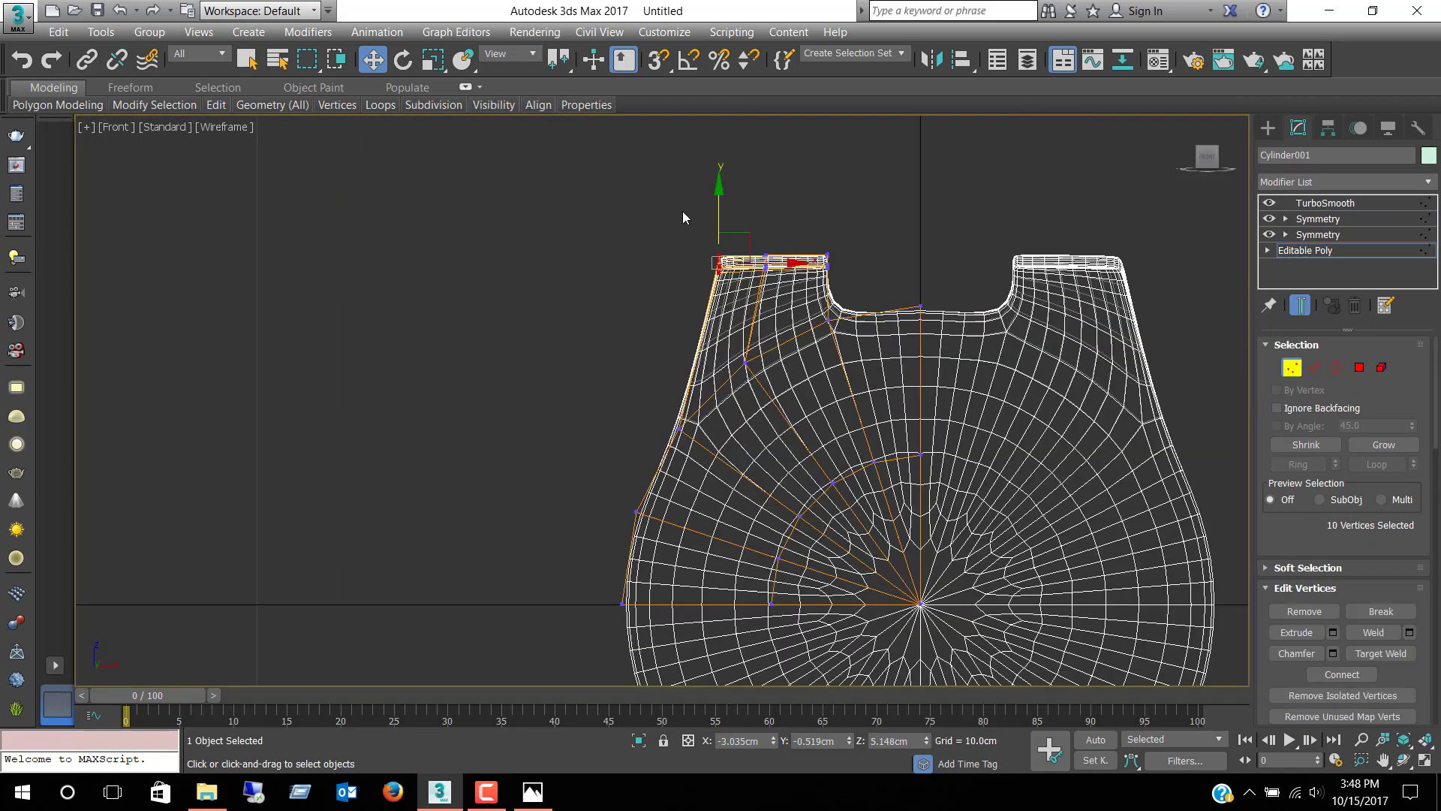
drag(858, 268, 864, 280)
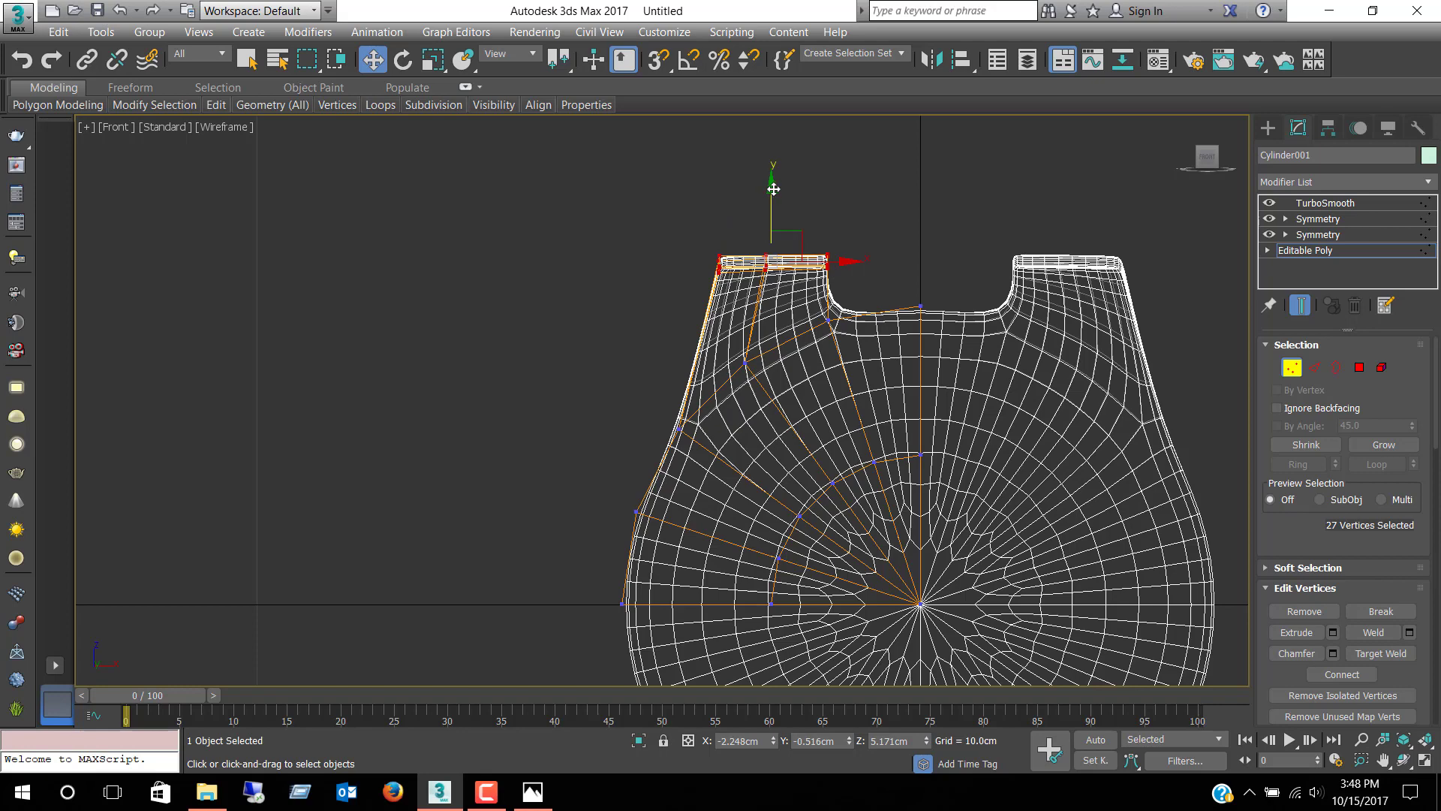
drag(765, 189, 770, 180)
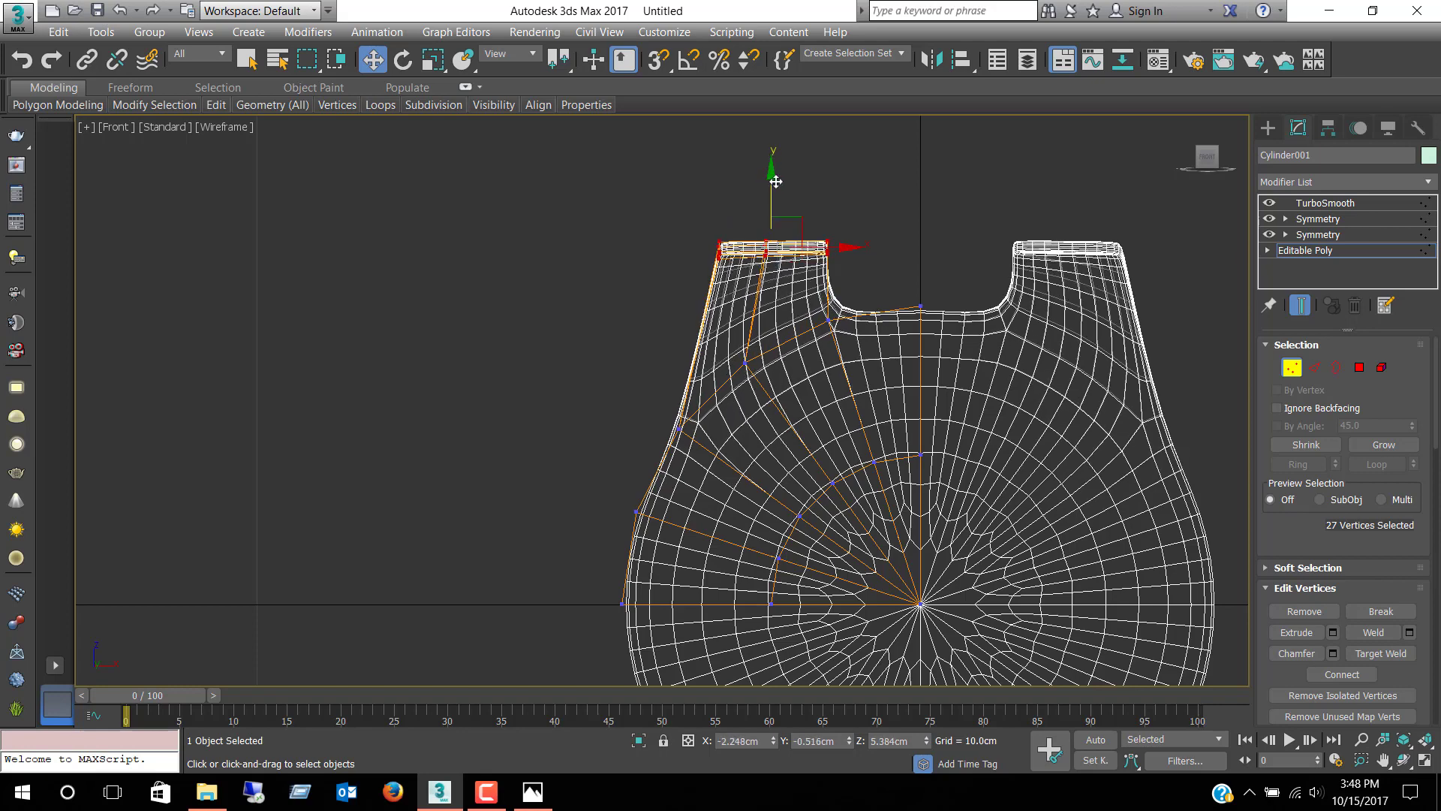
scroll(777, 188, down, 2)
scroll(827, 234, down, 2)
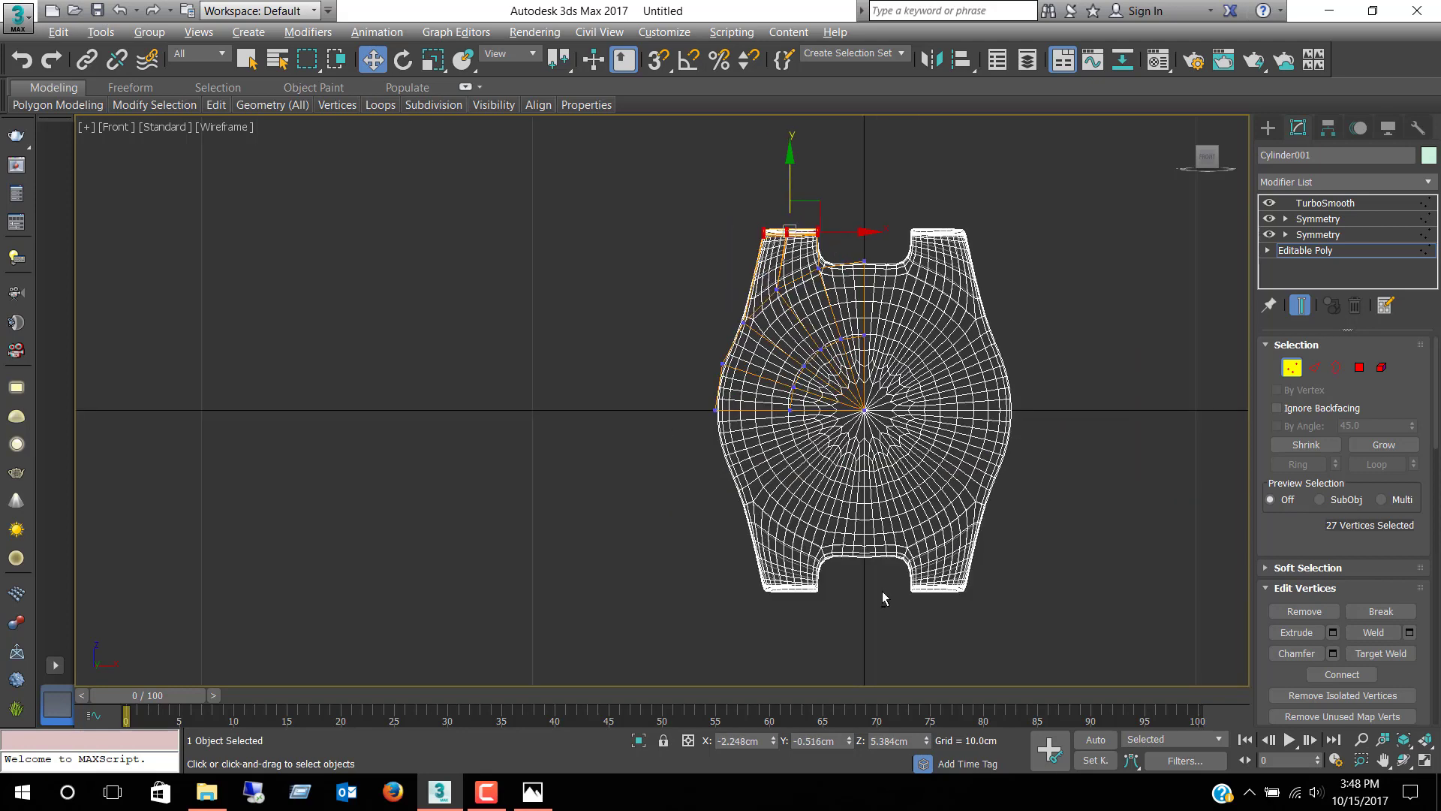
Step: View the side.jpg and front watch reference photos
click(533, 791)
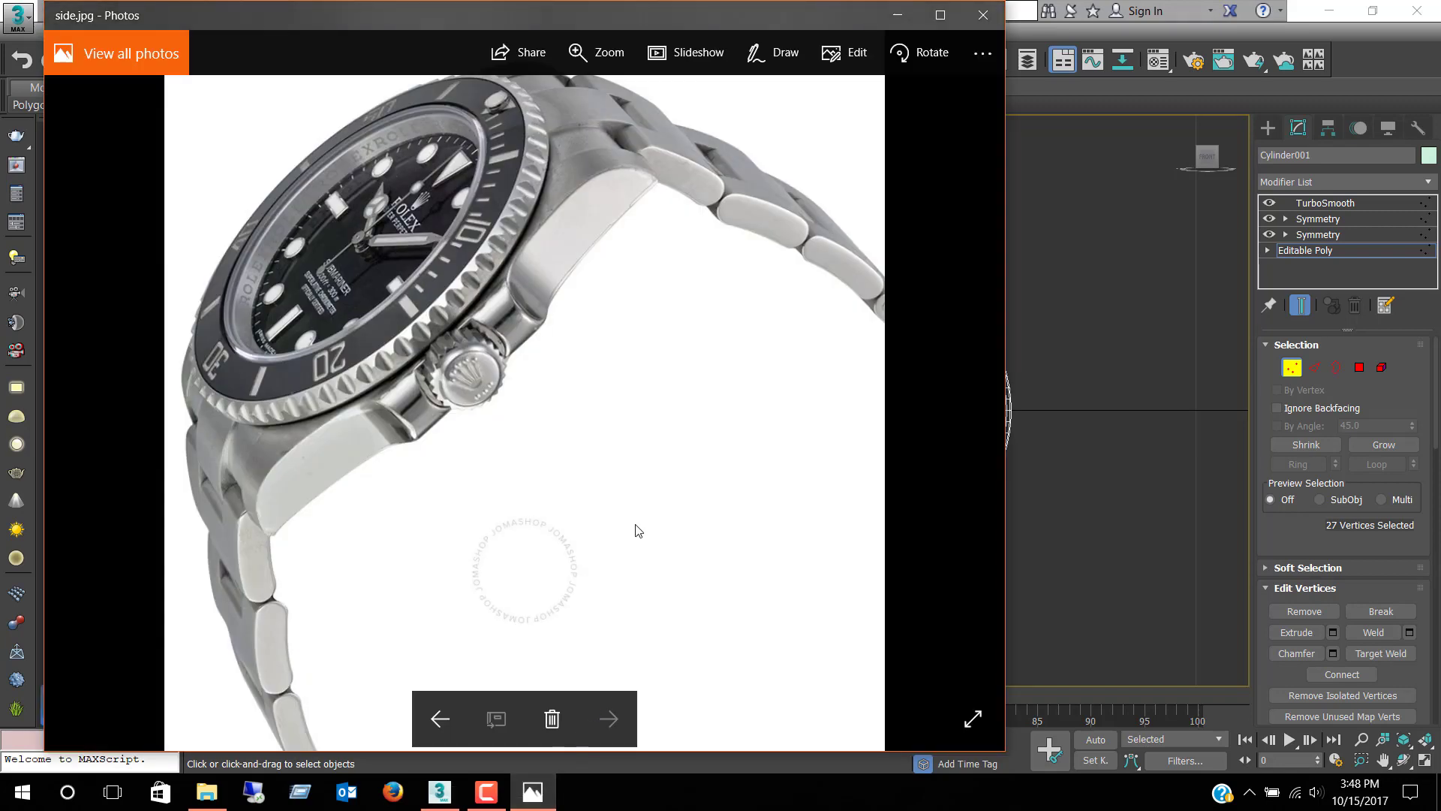
key(Left)
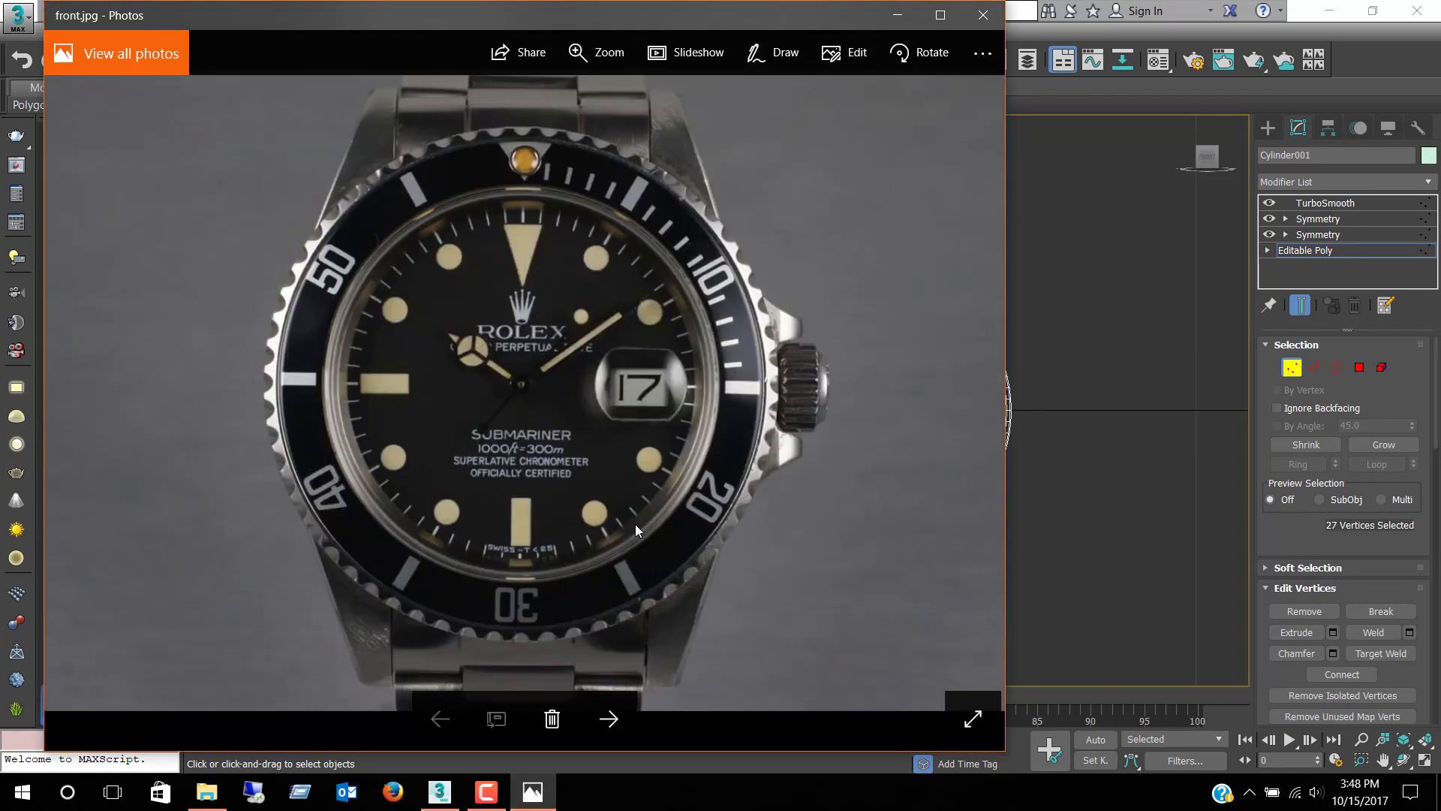
key(Right)
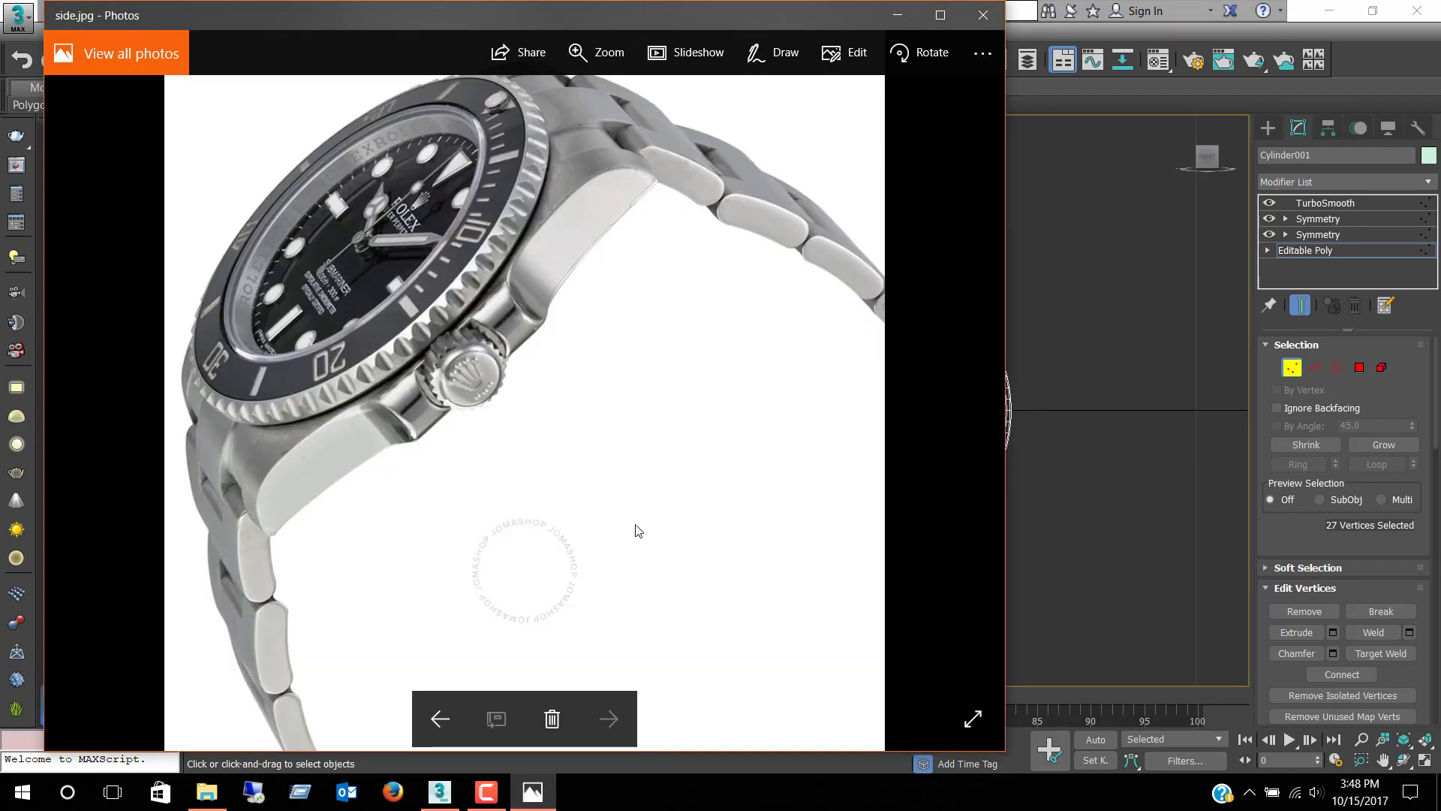
Step: Hide the reference photo, leave Vertex mode and frame the watch case in Front view
click(901, 14)
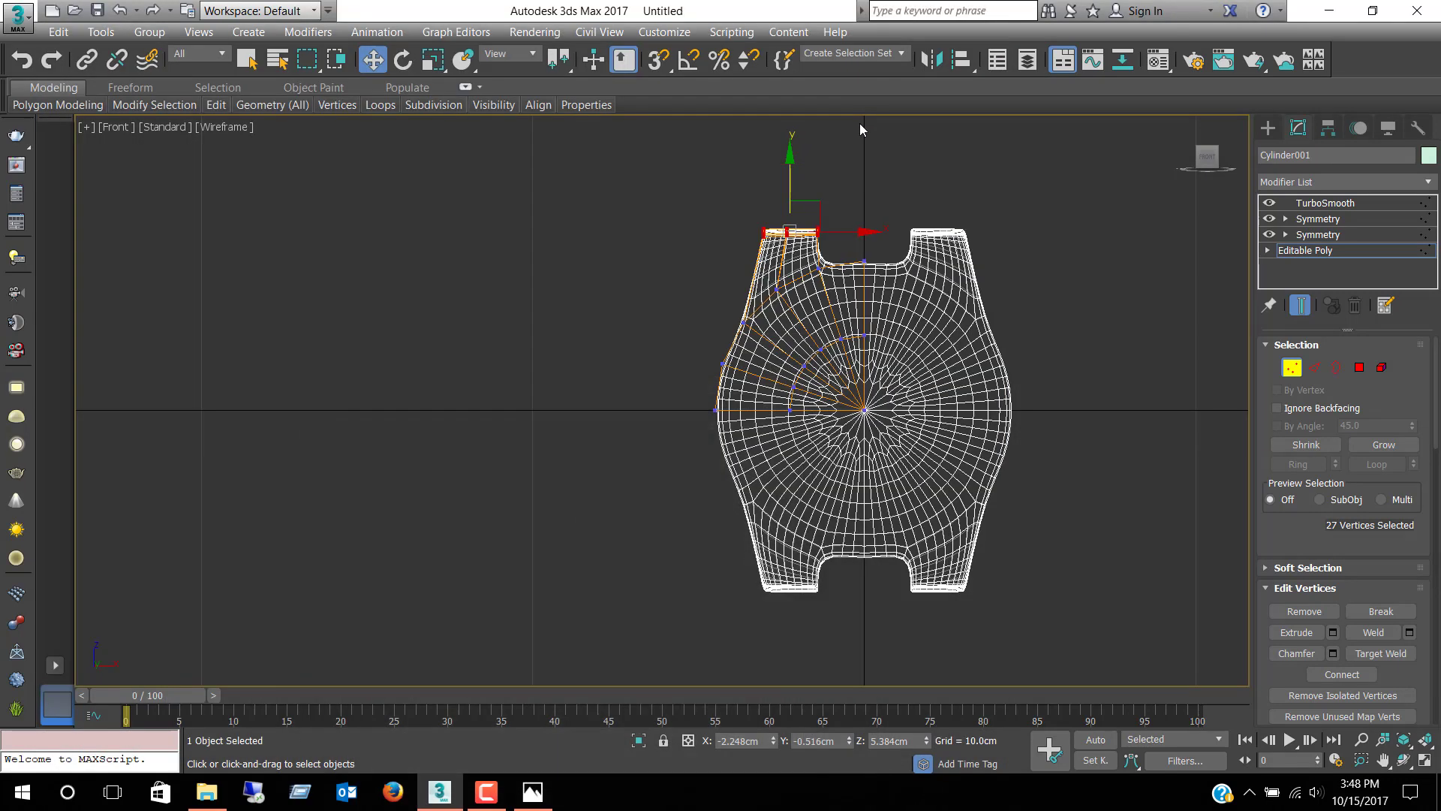
click(1290, 368)
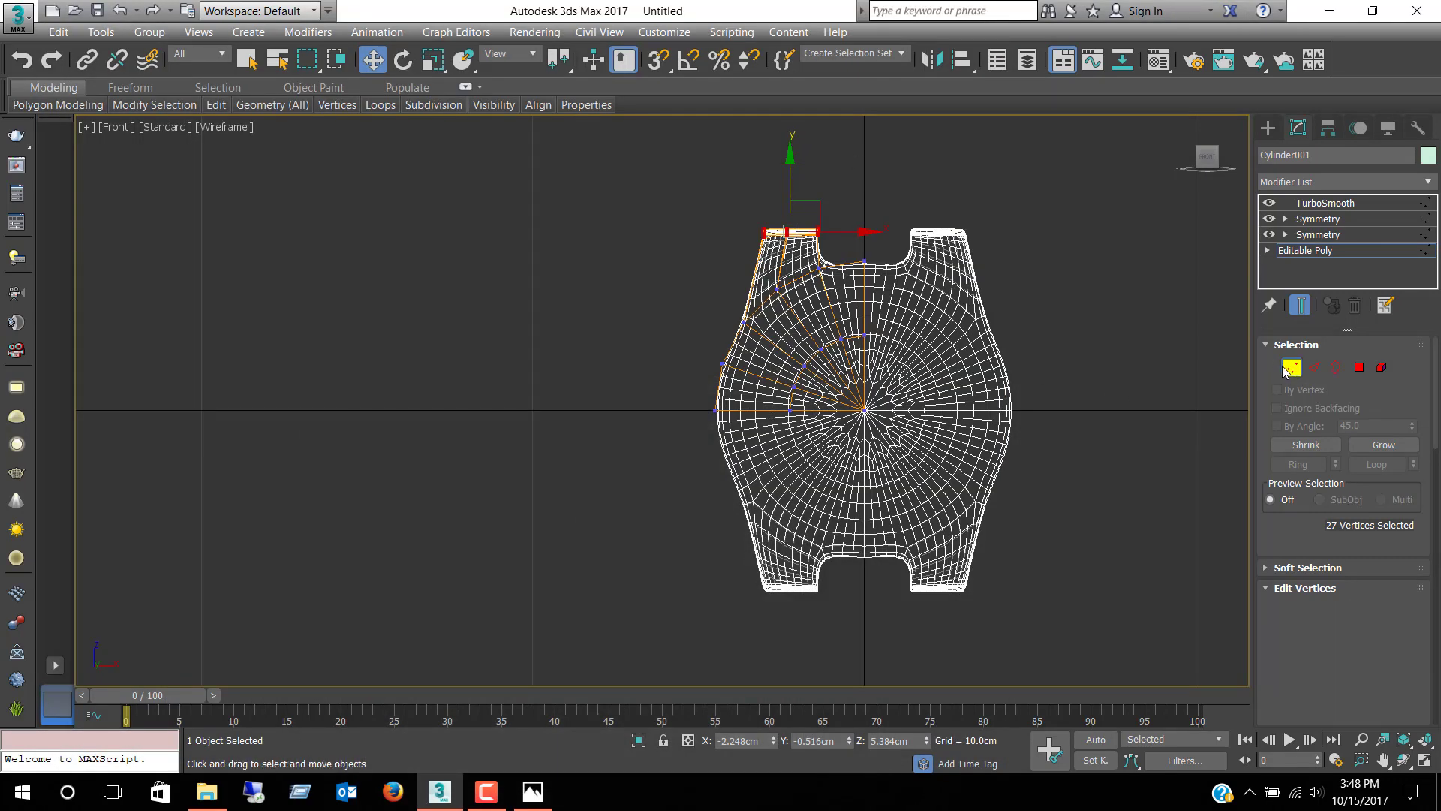
click(1057, 362)
middle_drag(1049, 363, 858, 366)
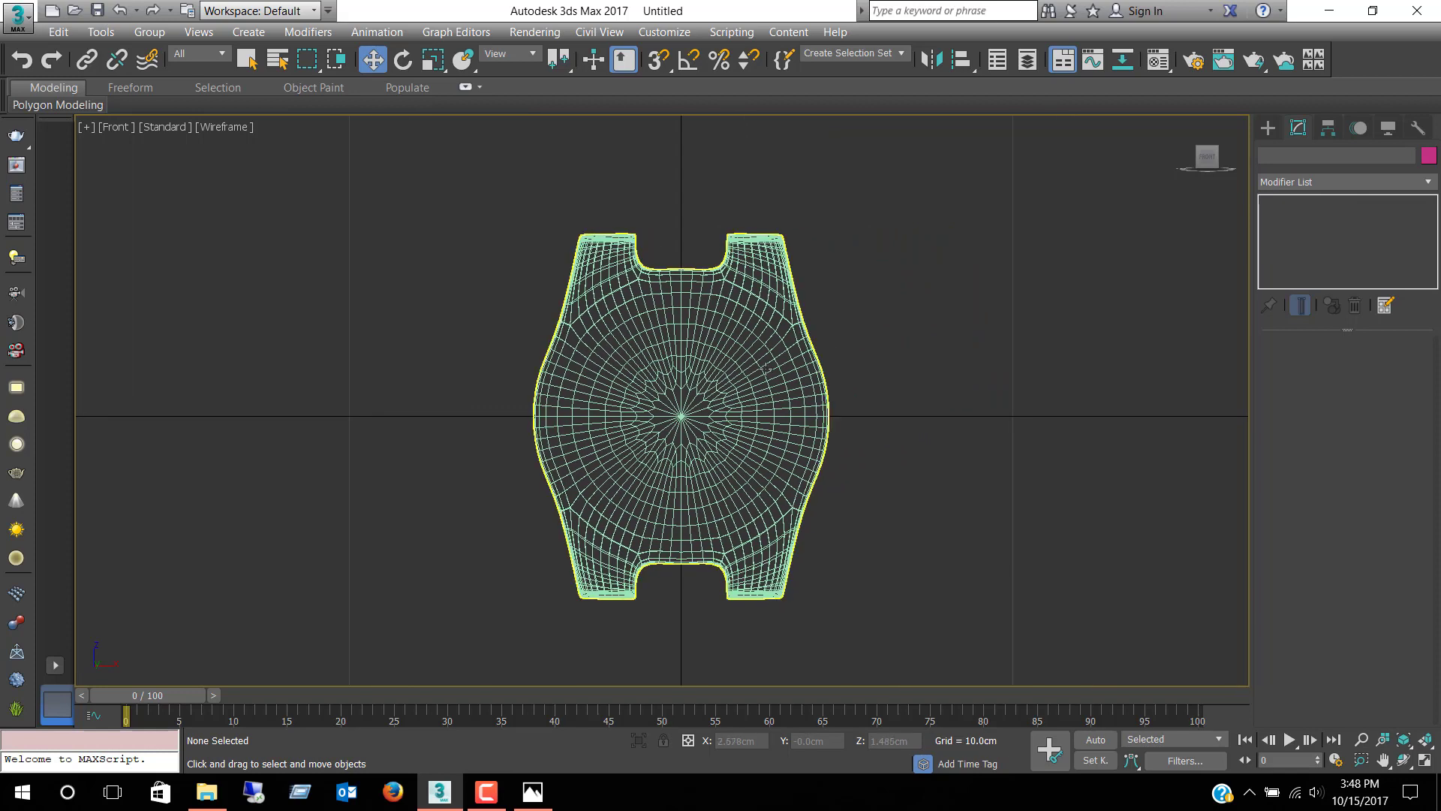
click(764, 367)
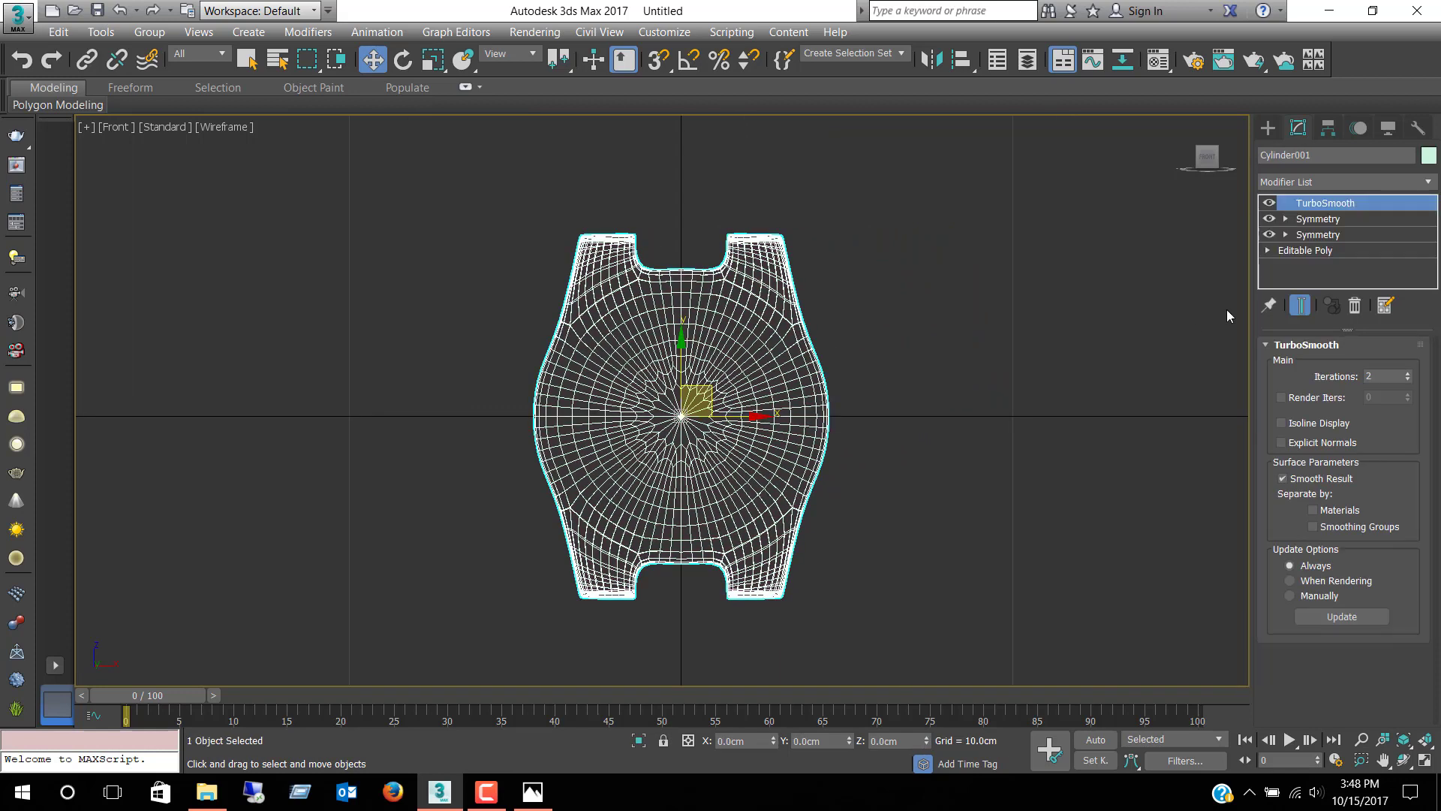
Step: Draw a cylinder from the watch centre, about 4.075cm radius and -0.566cm high
click(1267, 128)
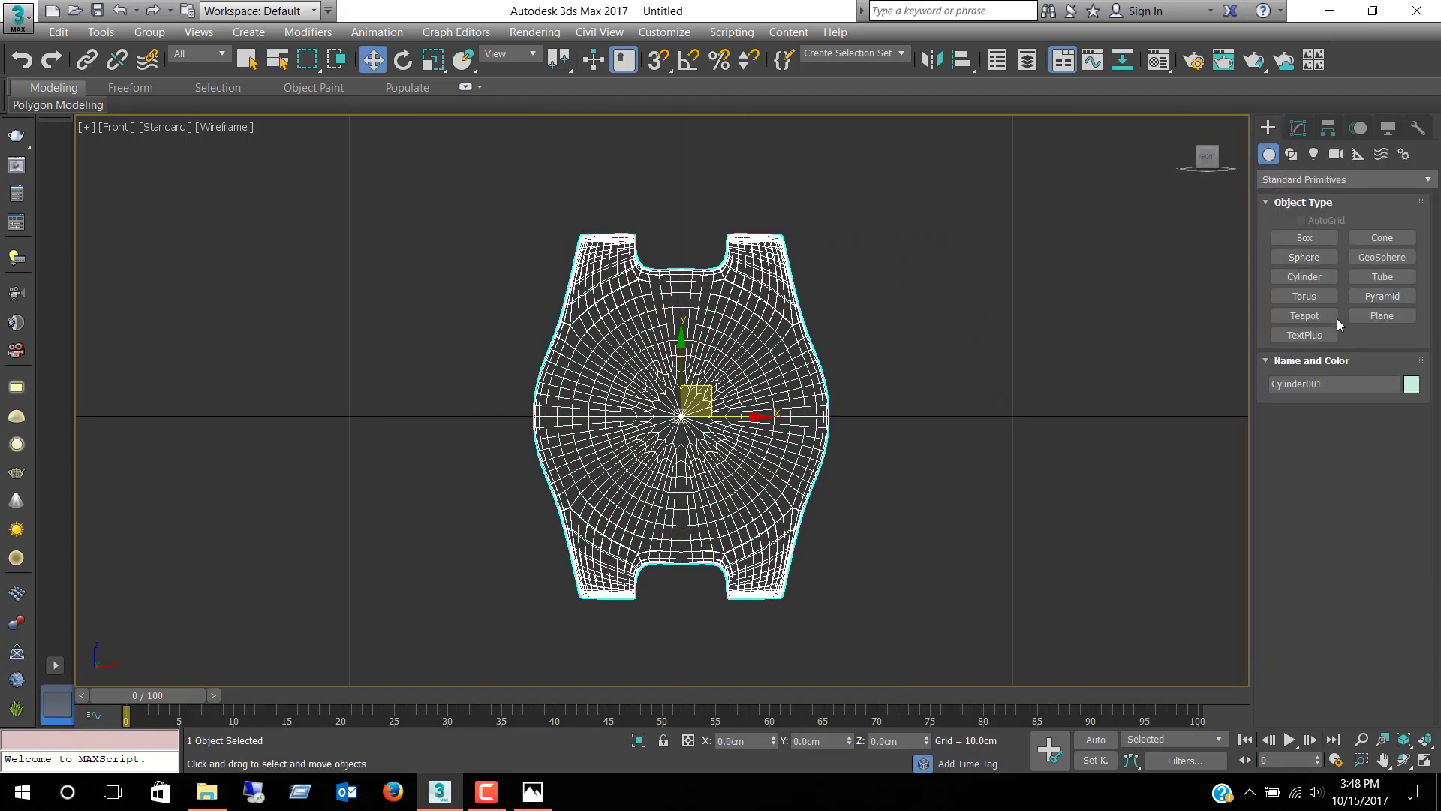
click(1304, 276)
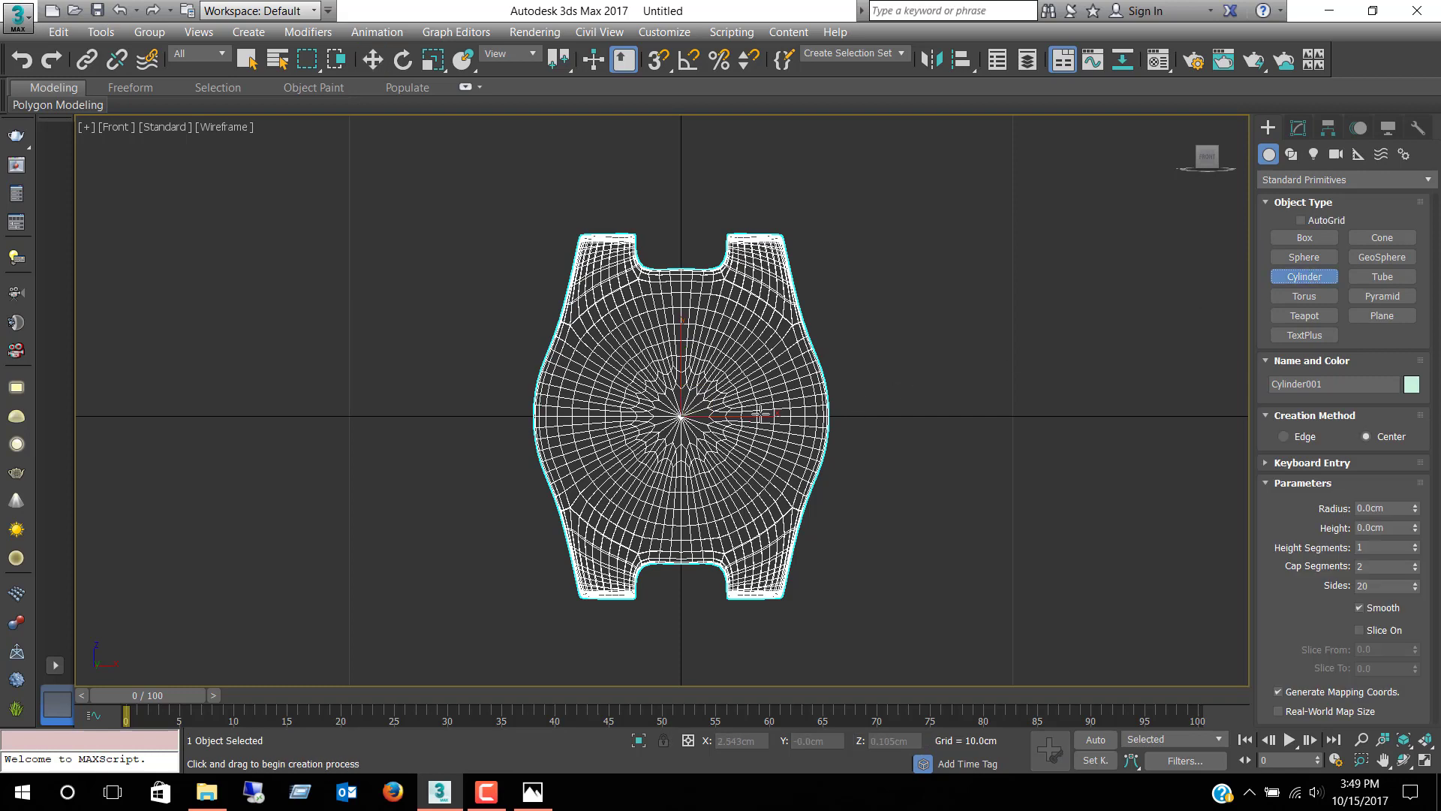
drag(681, 415, 709, 283)
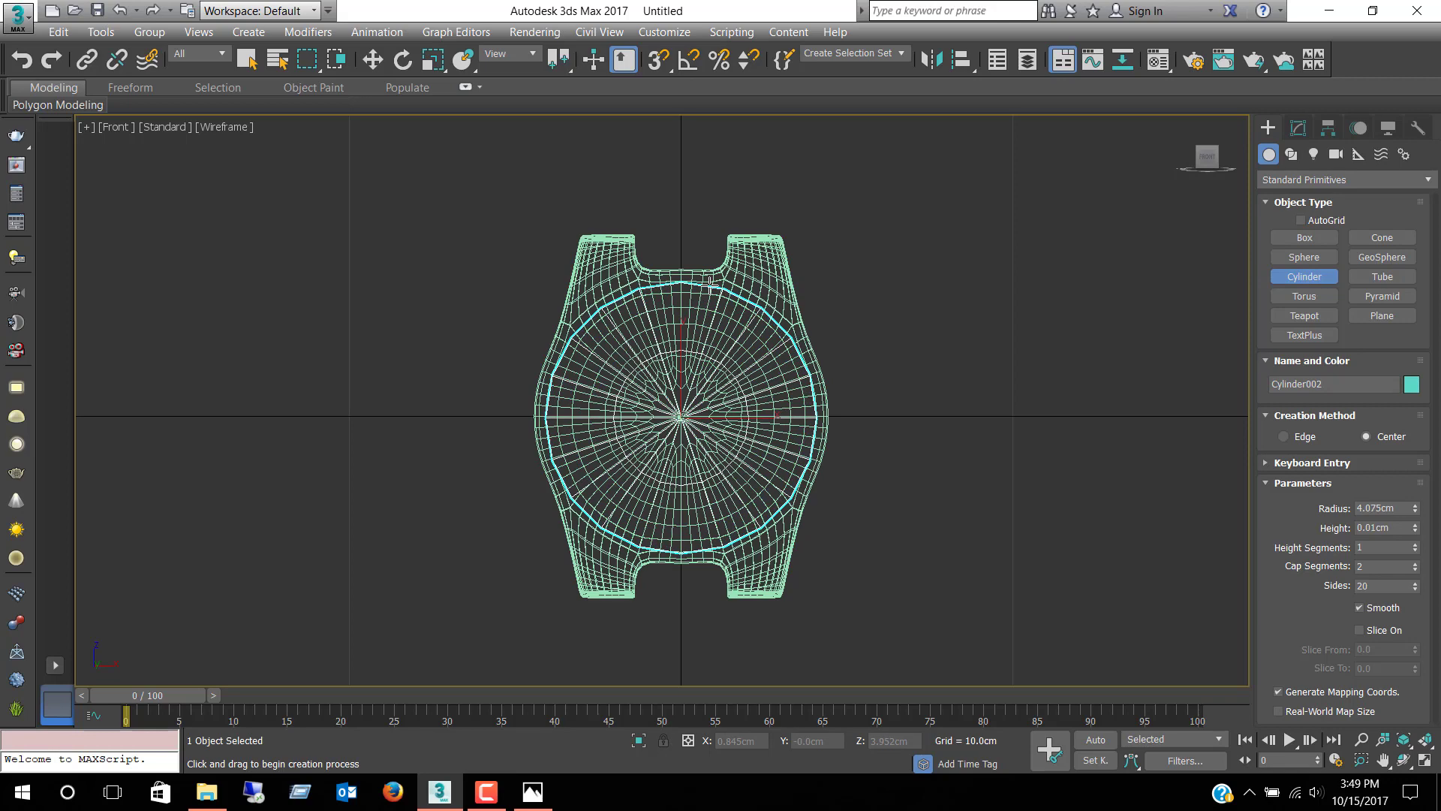
click(710, 304)
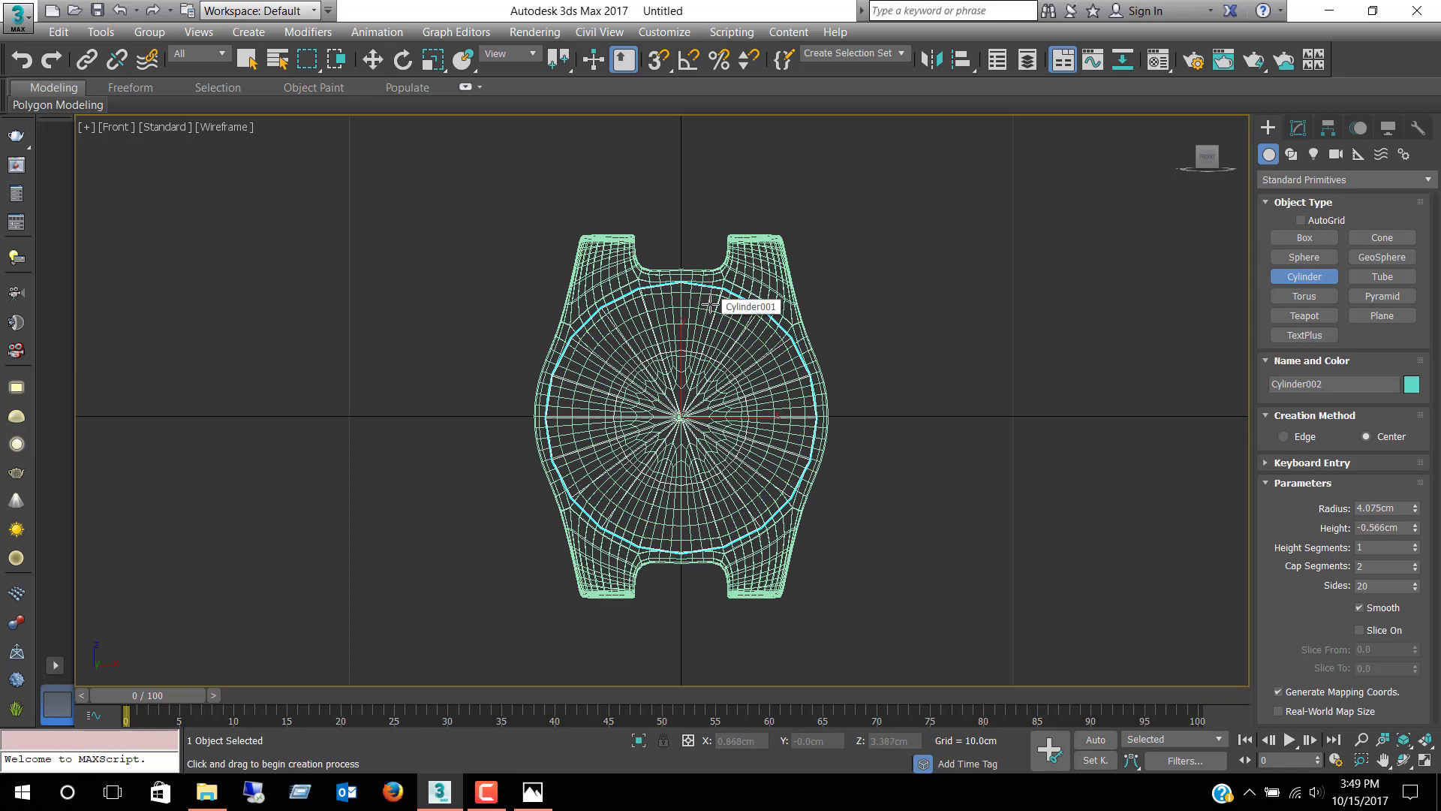
key(w)
key(alt+w)
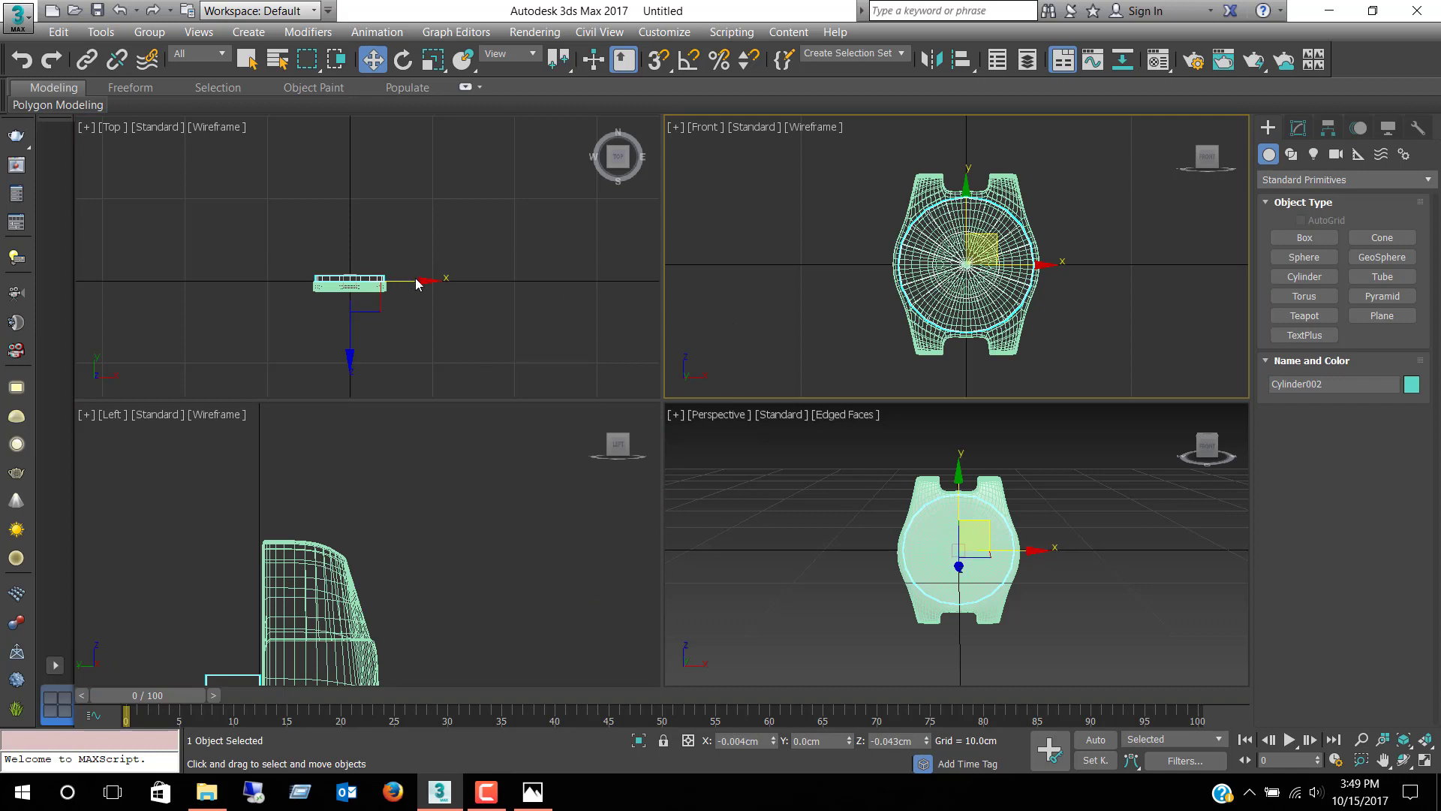
Step: Move the new cylinder in front of the watch face using the Top view
click(397, 285)
scroll(344, 229, up, 4)
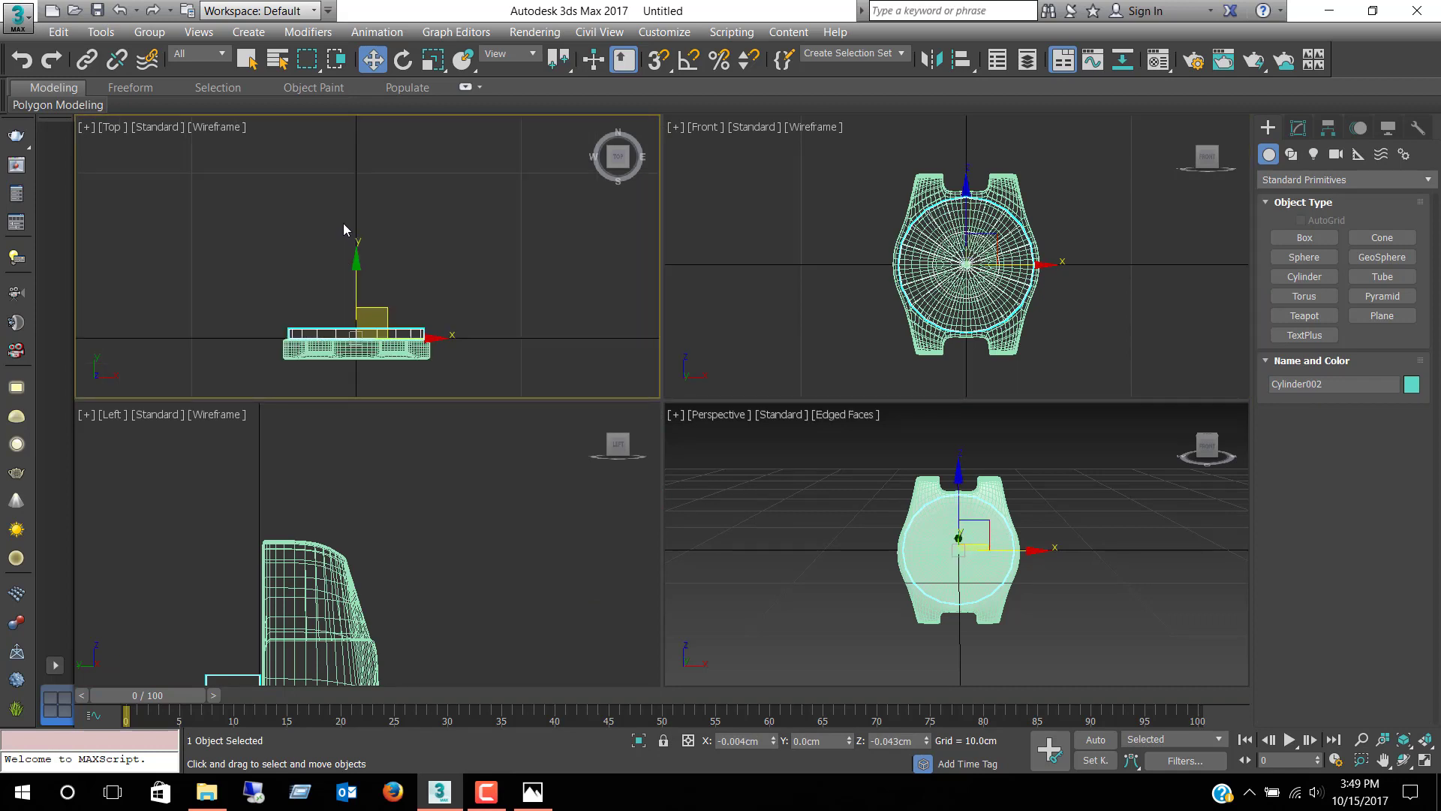
middle_drag(373, 293, 373, 214)
scroll(456, 510, down, 3)
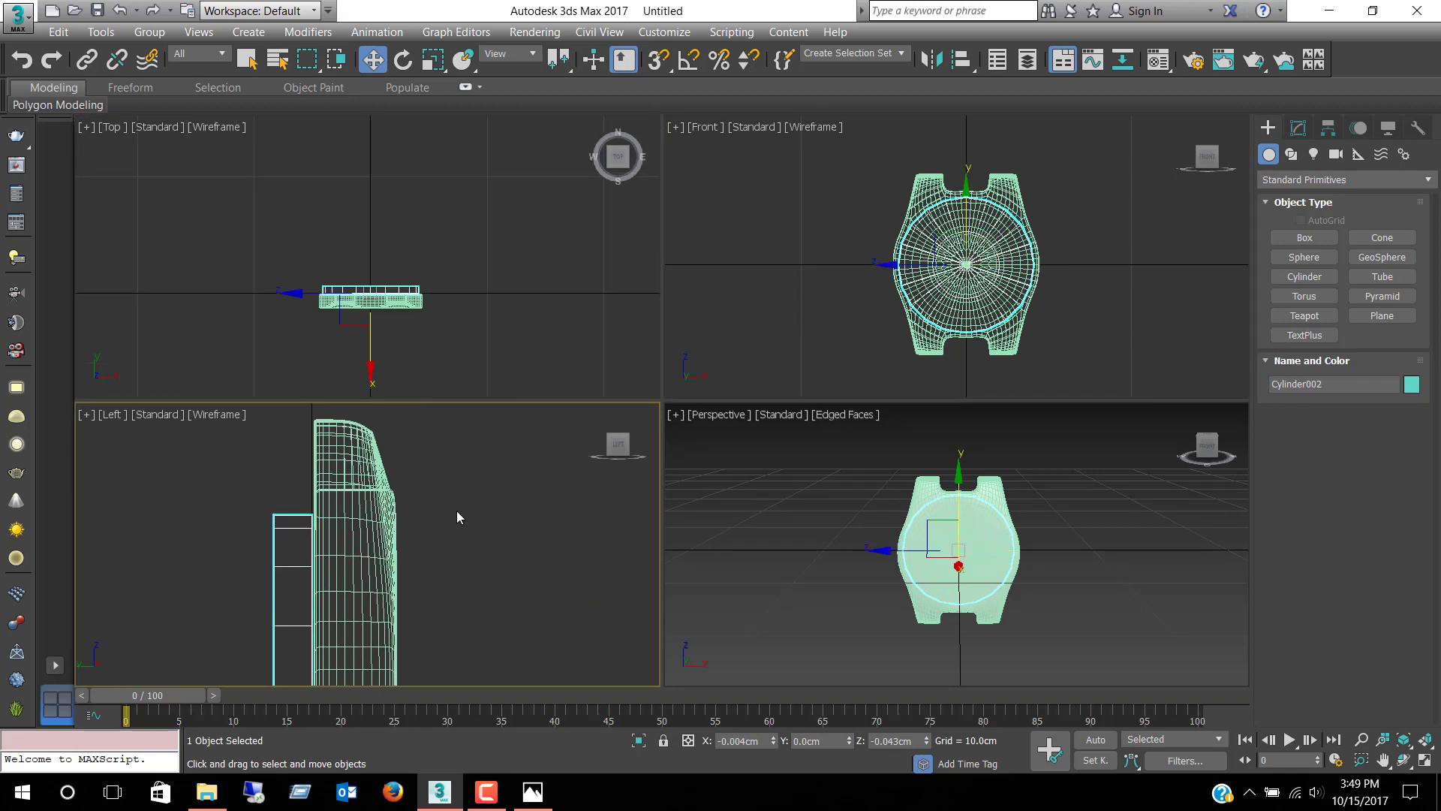
middle_drag(463, 552, 448, 521)
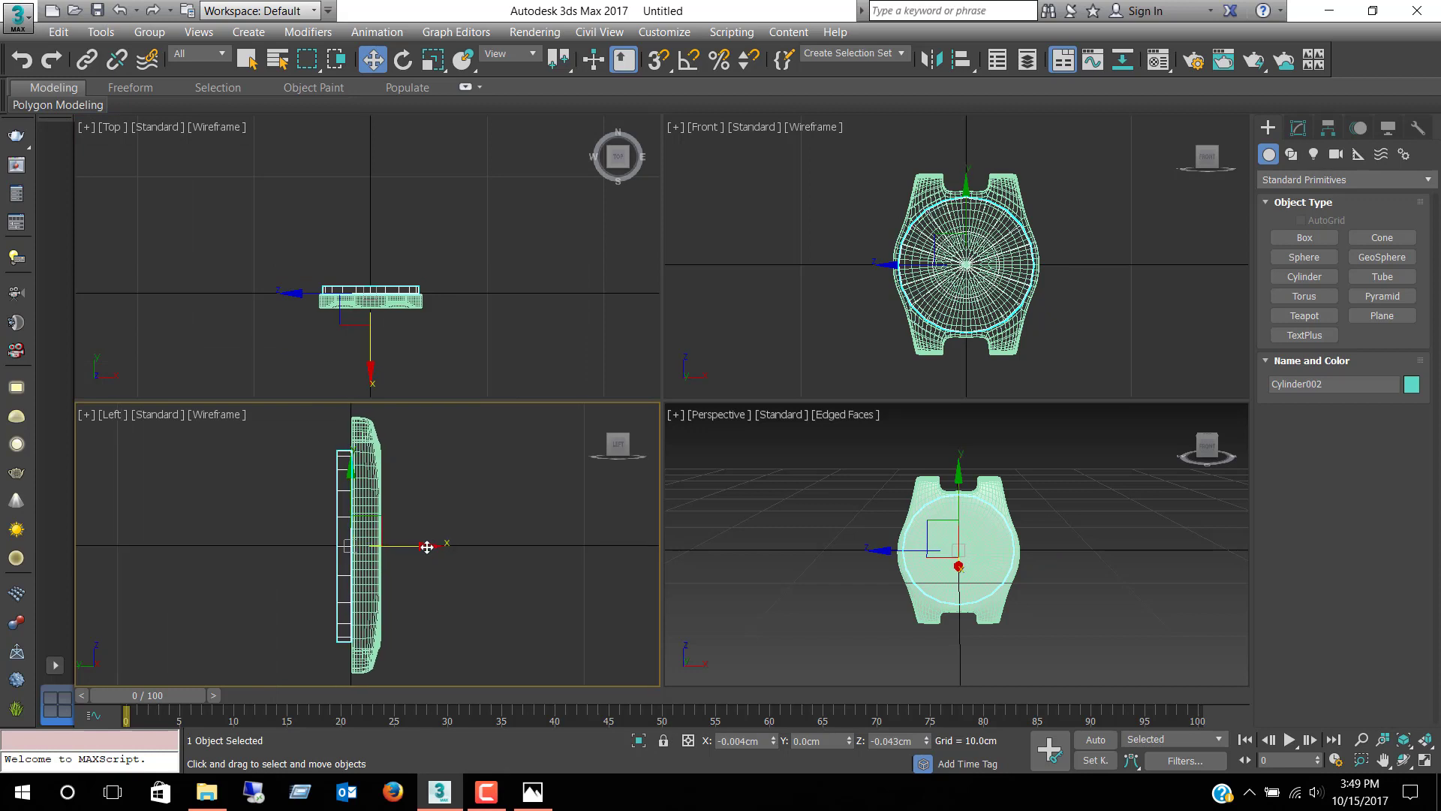
drag(428, 548, 471, 547)
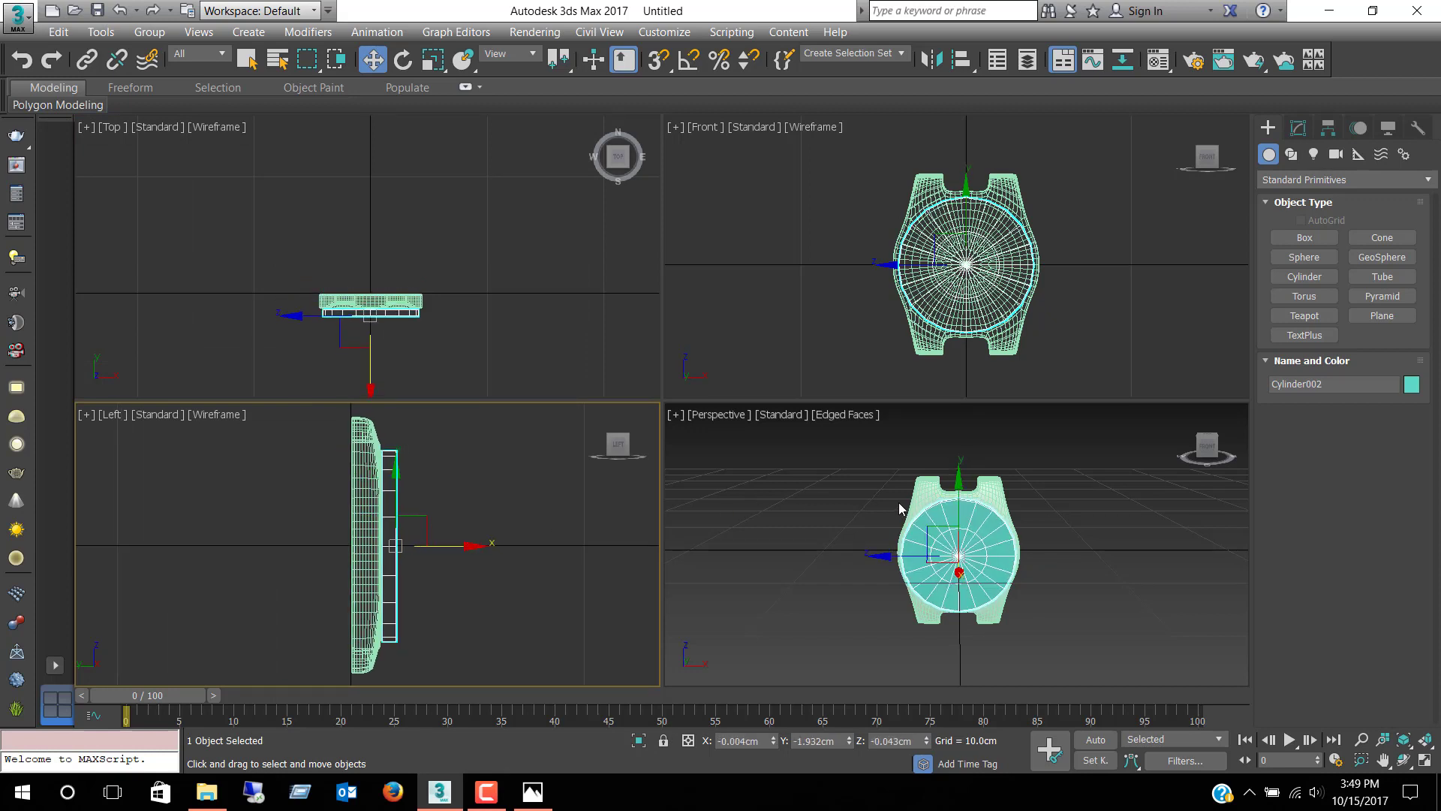
click(965, 509)
key(alt+w)
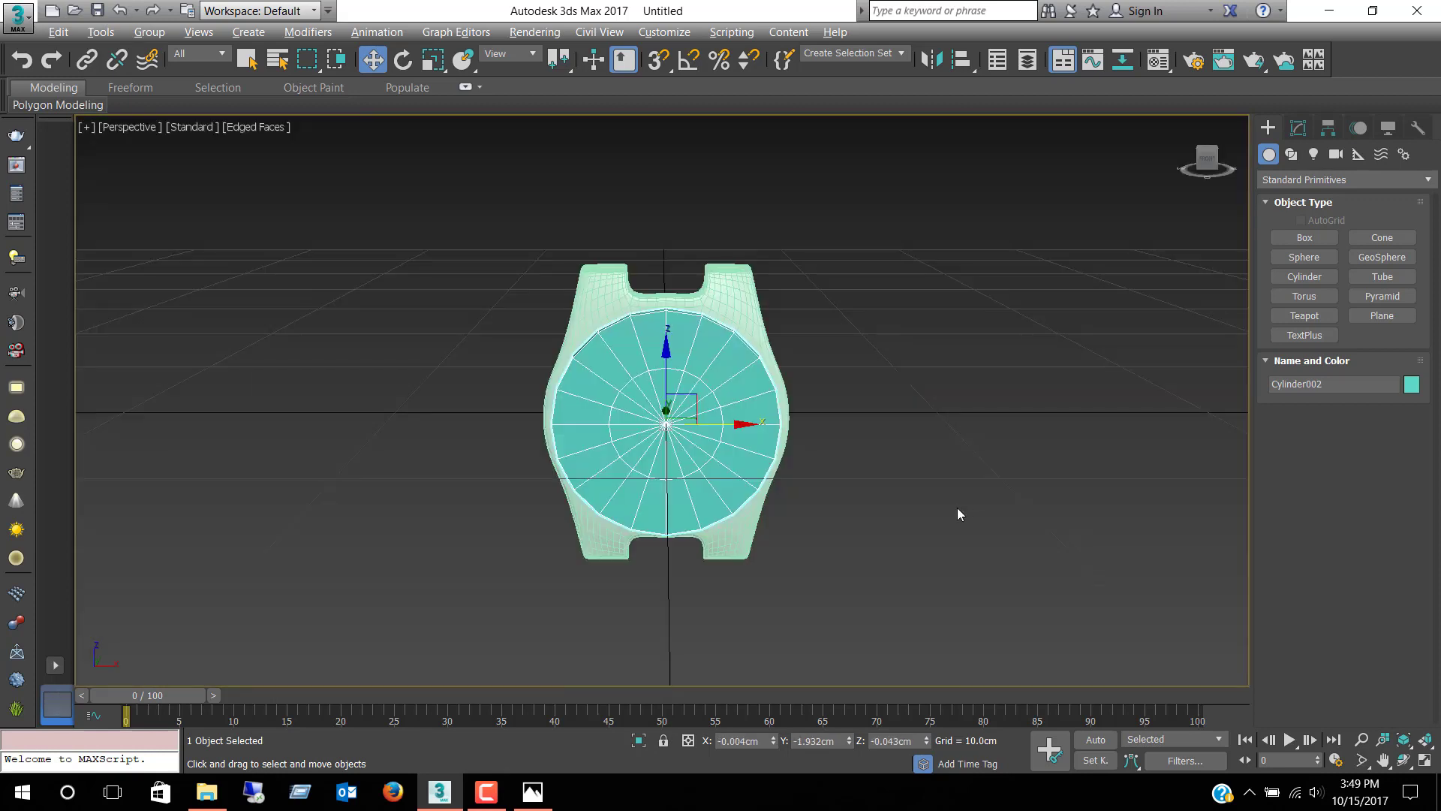
alt+middle_drag(711, 390, 851, 397)
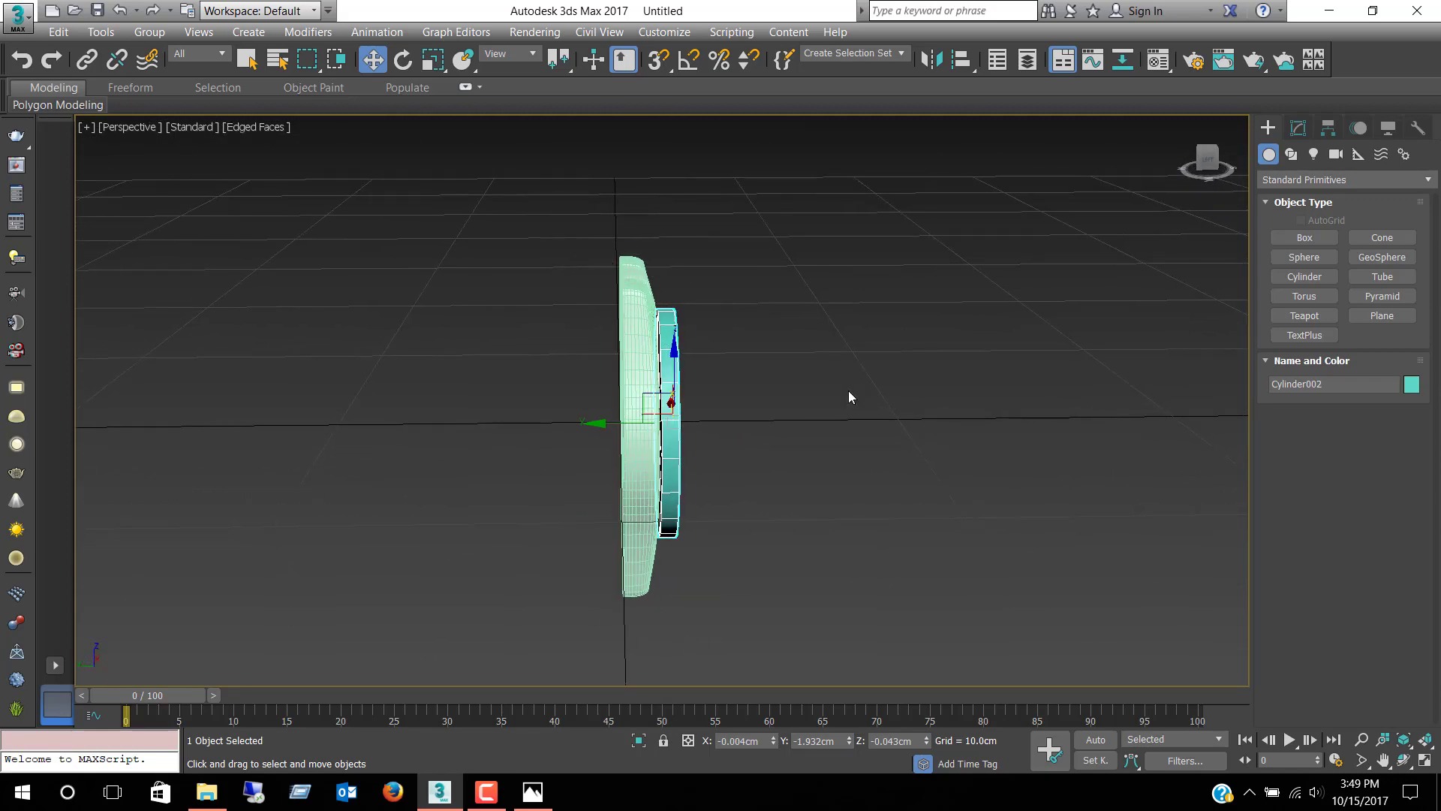
key(alt)
key(alt+w)
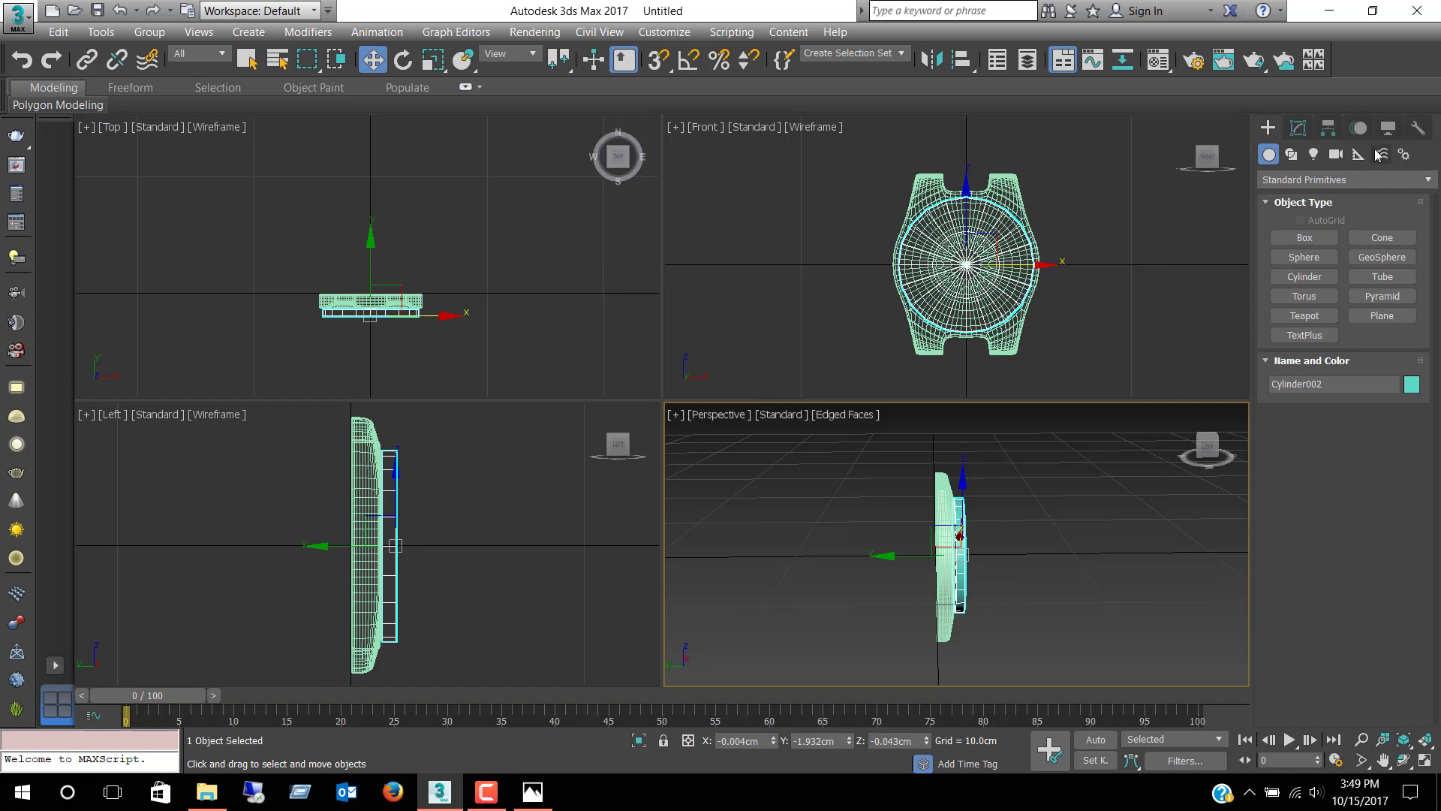
Step: Set the cylinder's radius to 4.2cm
click(1298, 129)
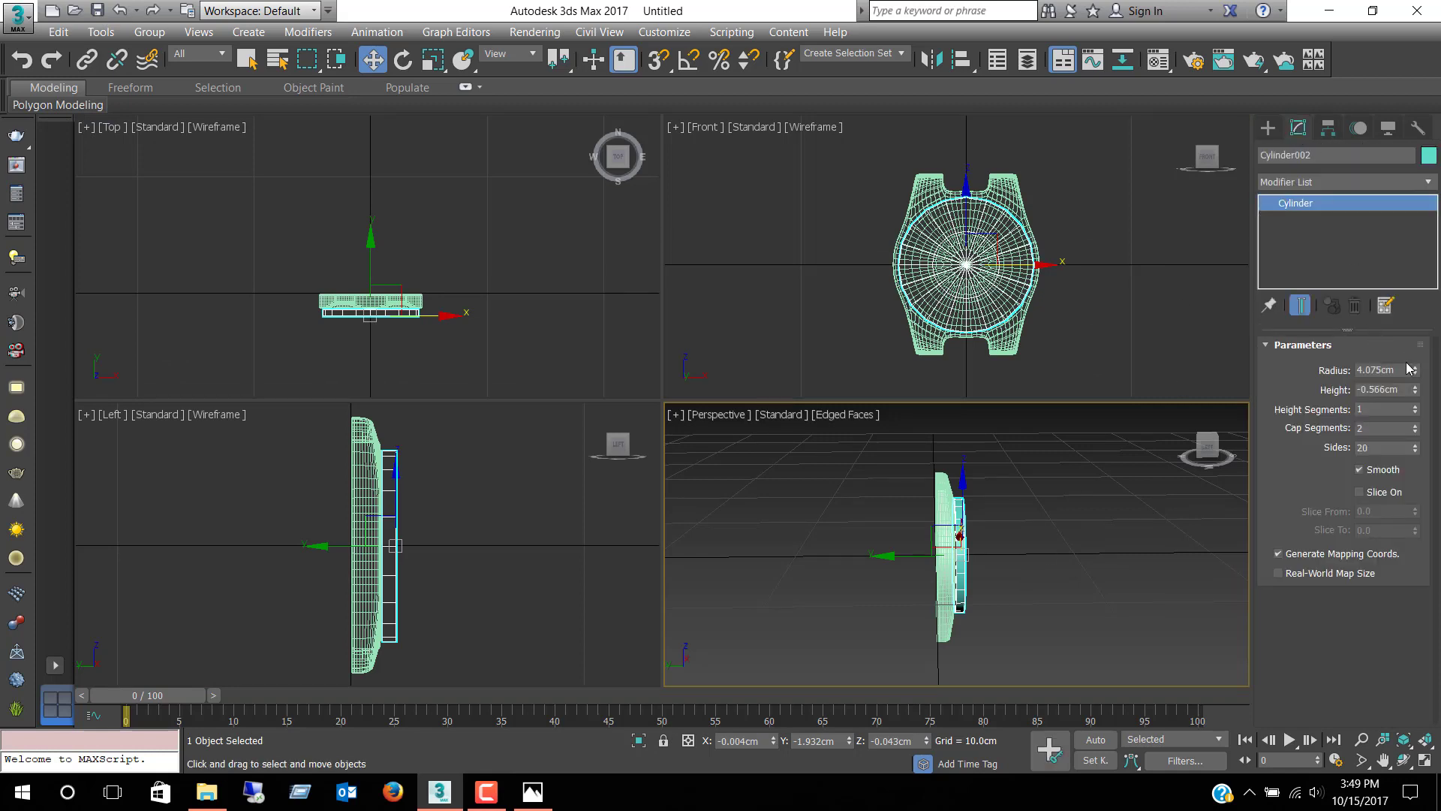
drag(1403, 373, 1337, 375)
text(4)
key(Return)
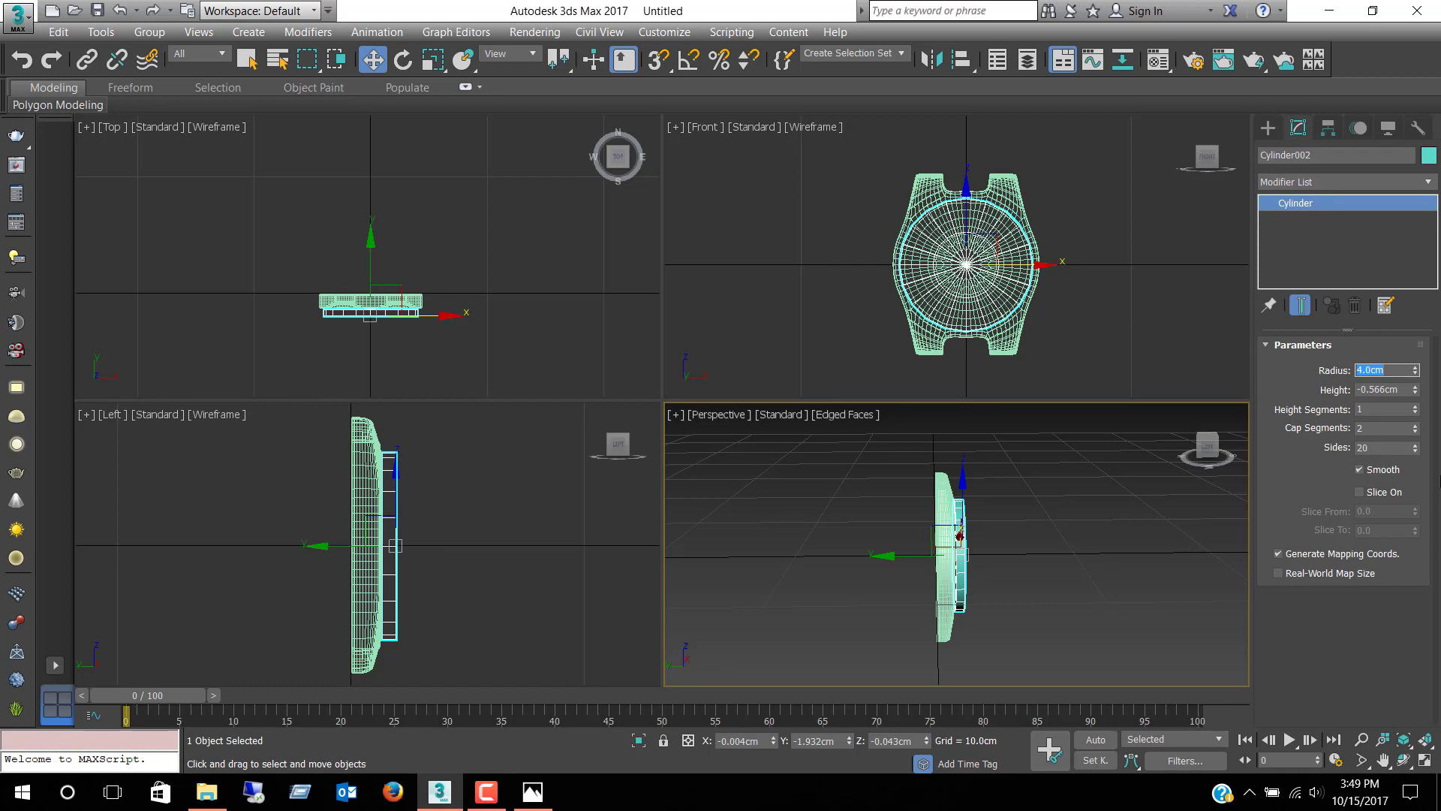
drag(1388, 370, 1348, 369)
text(4.2)
key(Return)
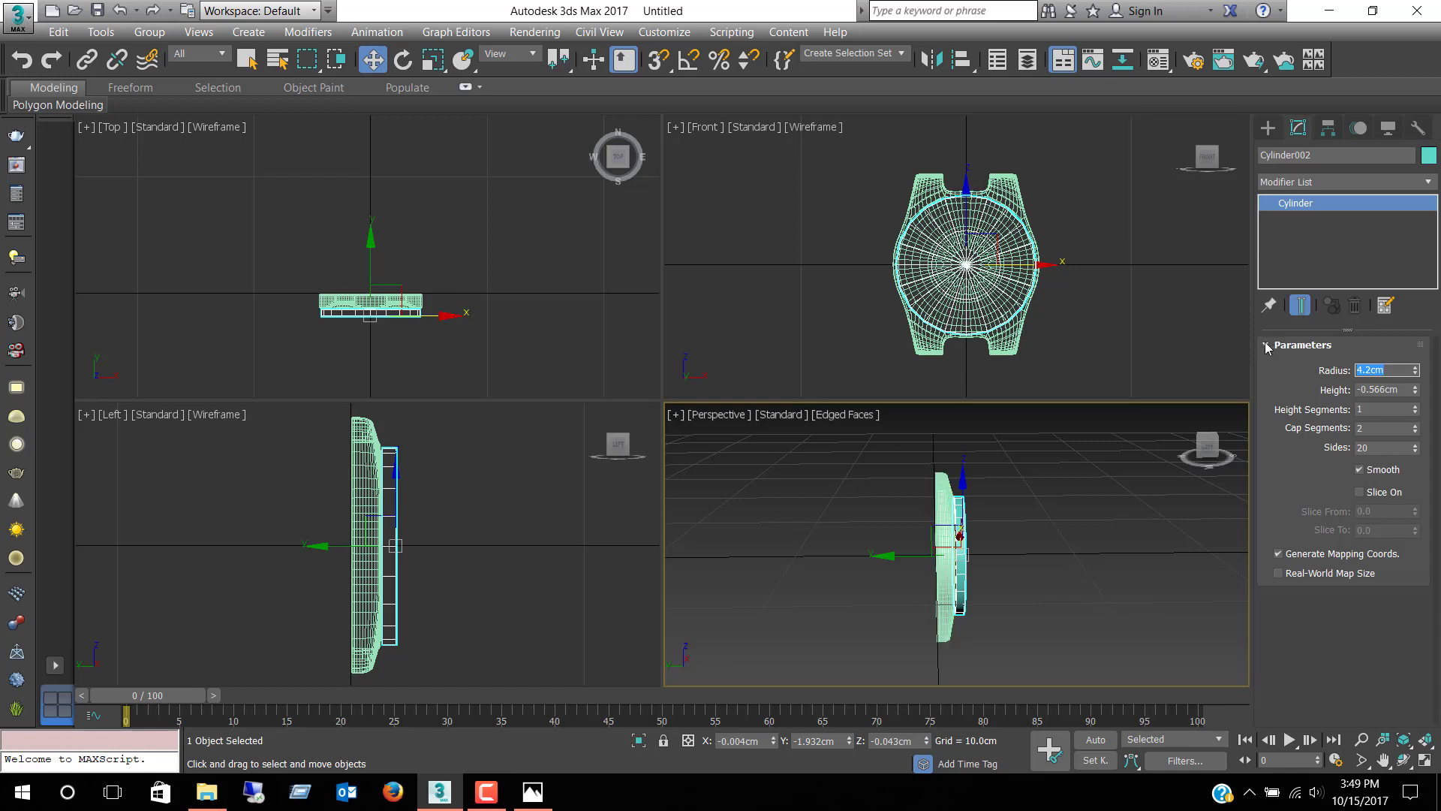
Step: Settle the cylinder height at 0.3cm, then check it against the reference photo
right_click(1416, 391)
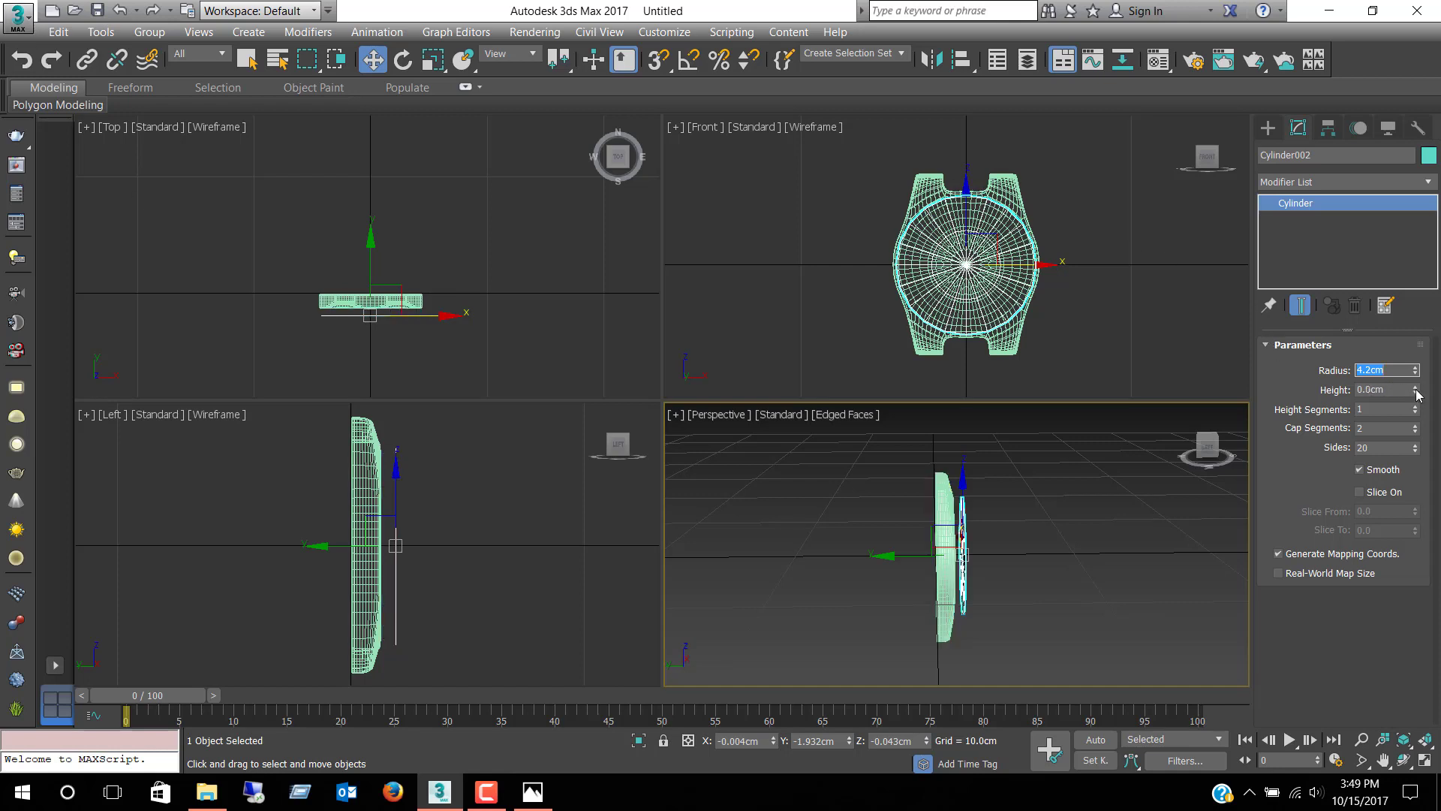
click(1417, 388)
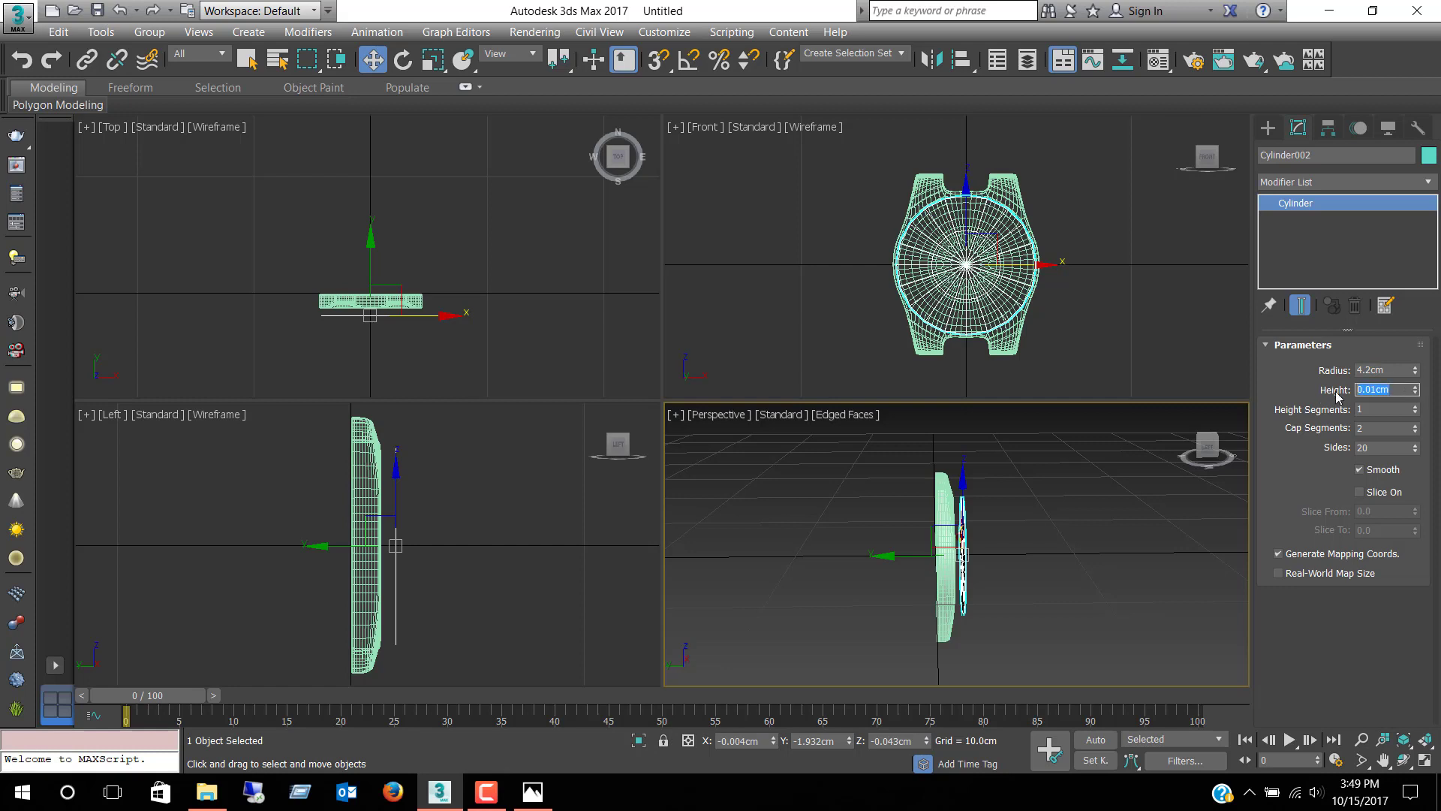
text(.2)
key(Return)
scroll(982, 570, up, 2)
scroll(985, 572, up, 3)
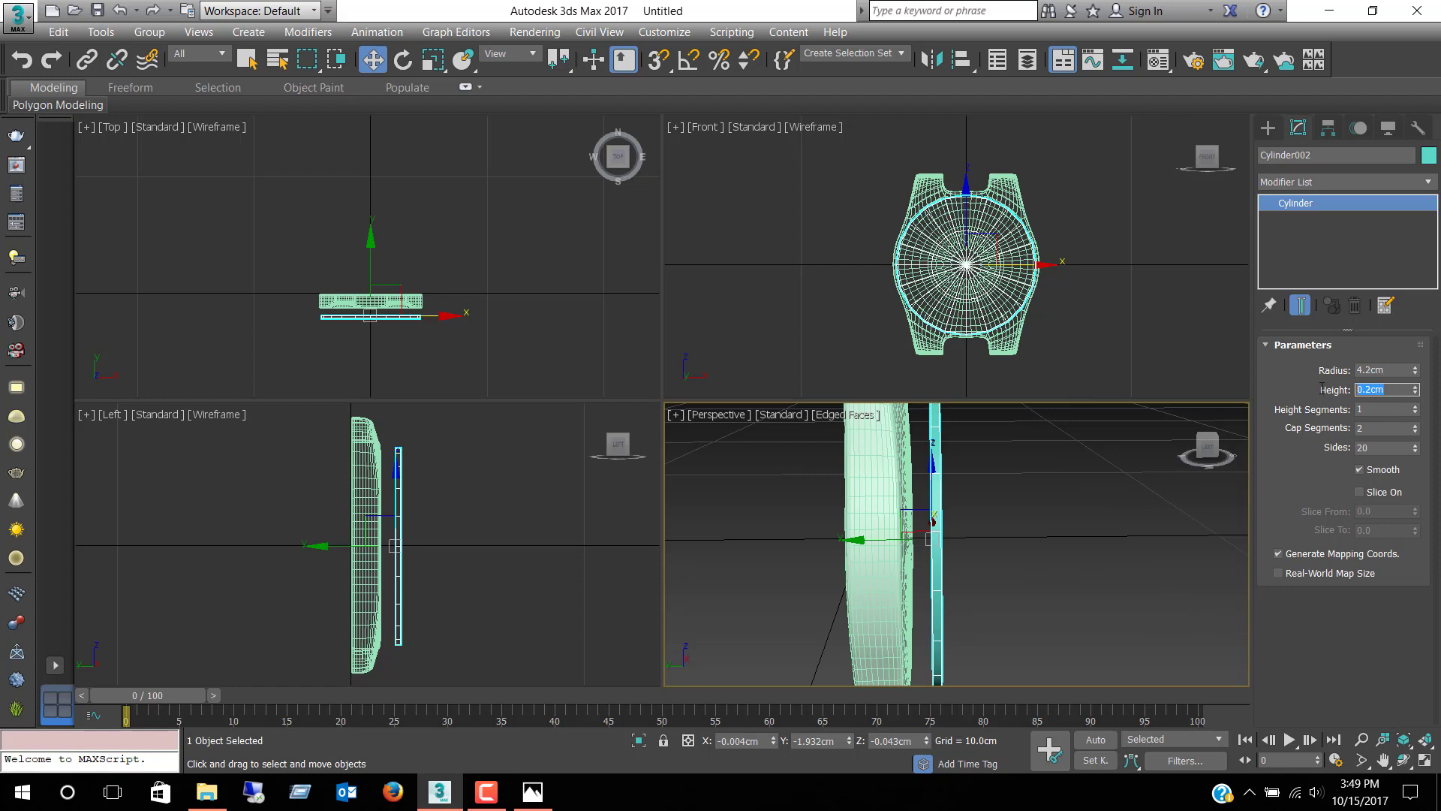
text(.5)
key(Return)
scroll(1152, 474, down, 2)
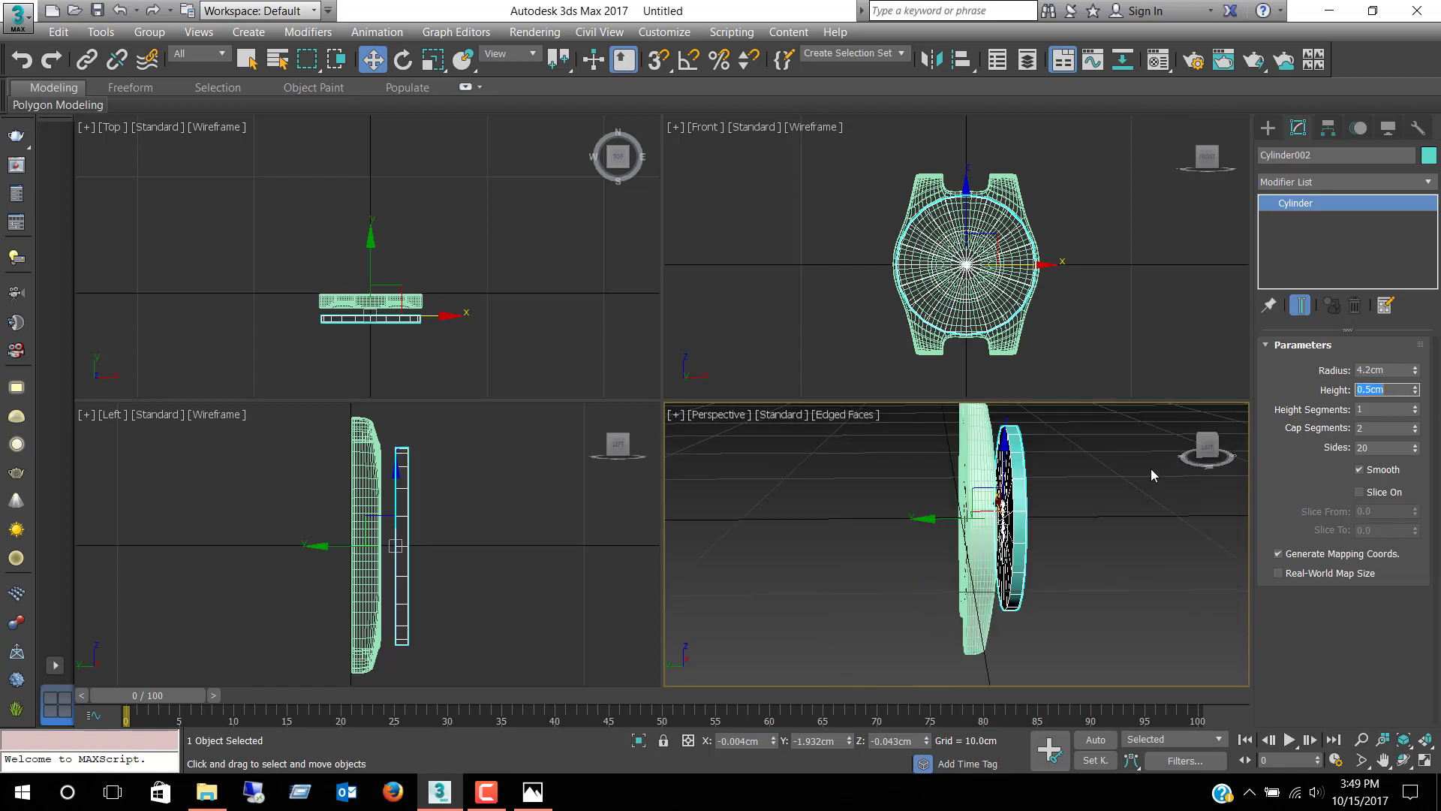
click(1376, 389)
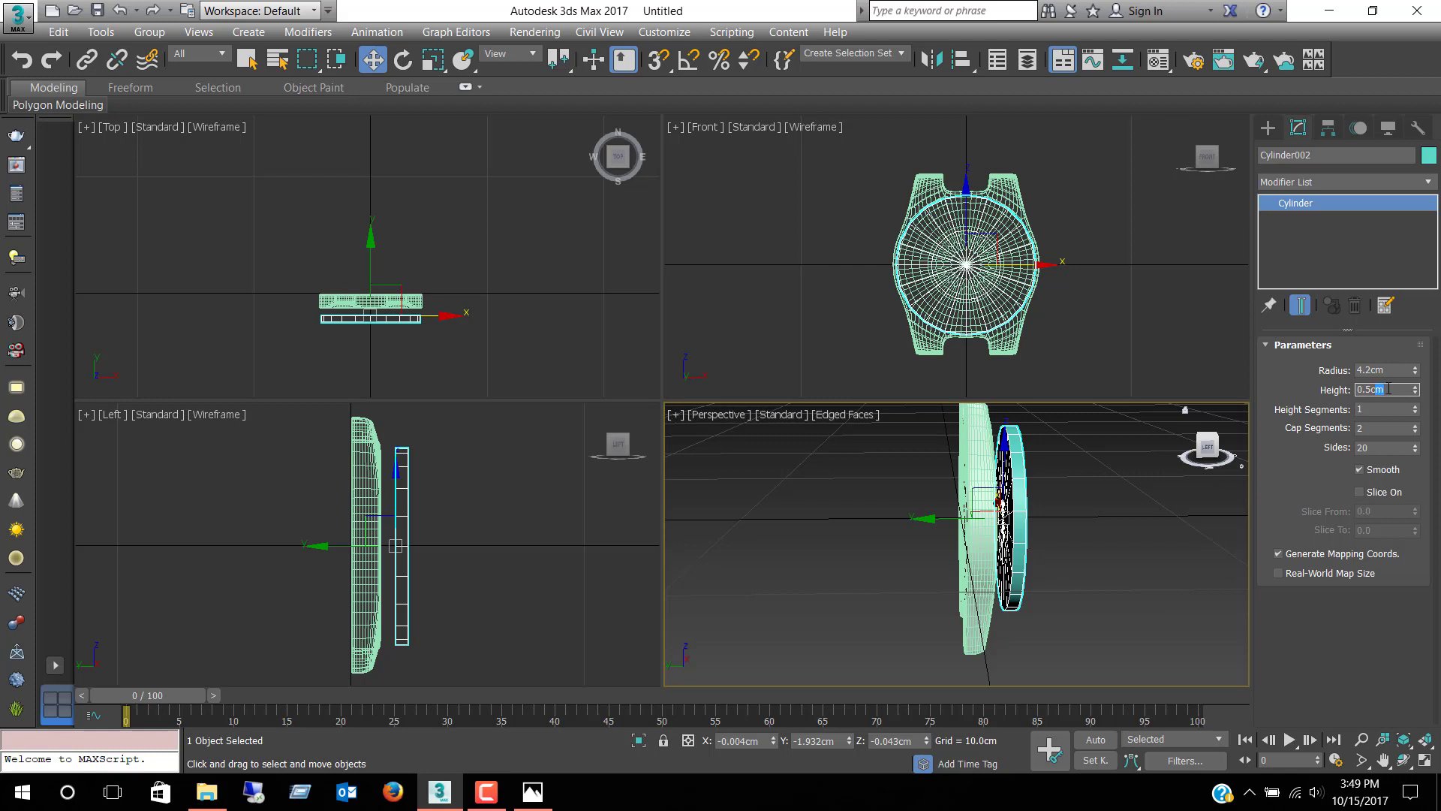
text(0.3)
key(Return)
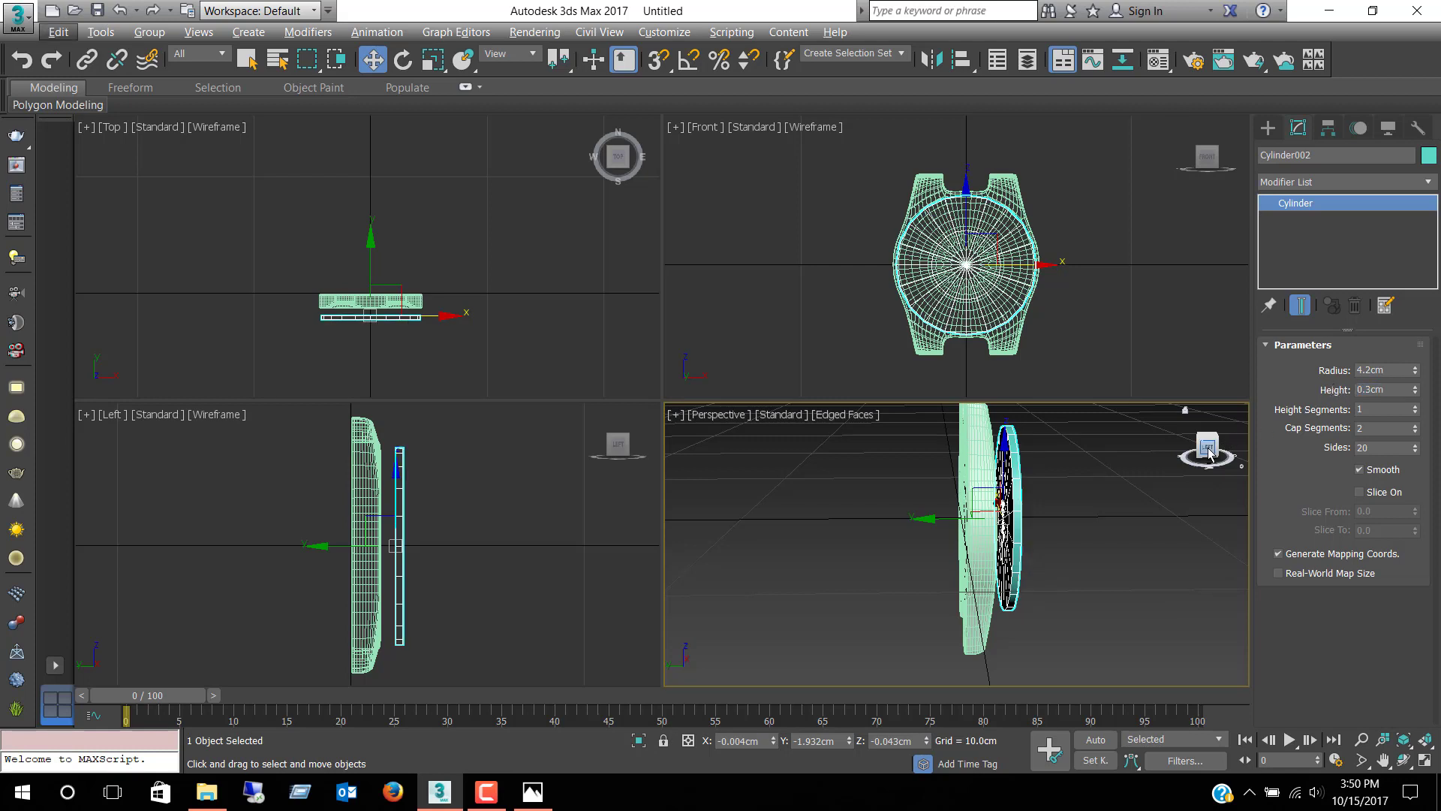
drag(1208, 451, 1008, 450)
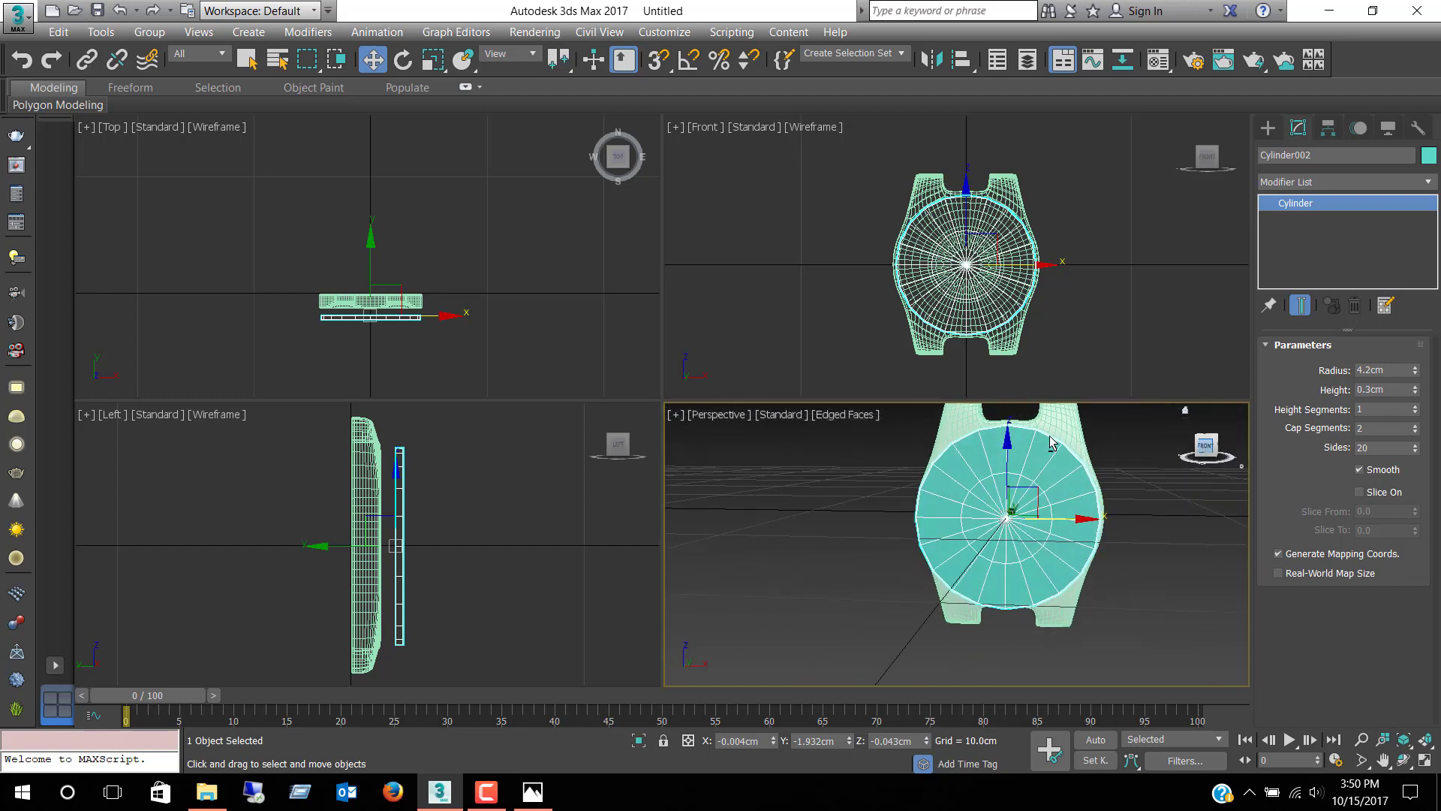
click(534, 792)
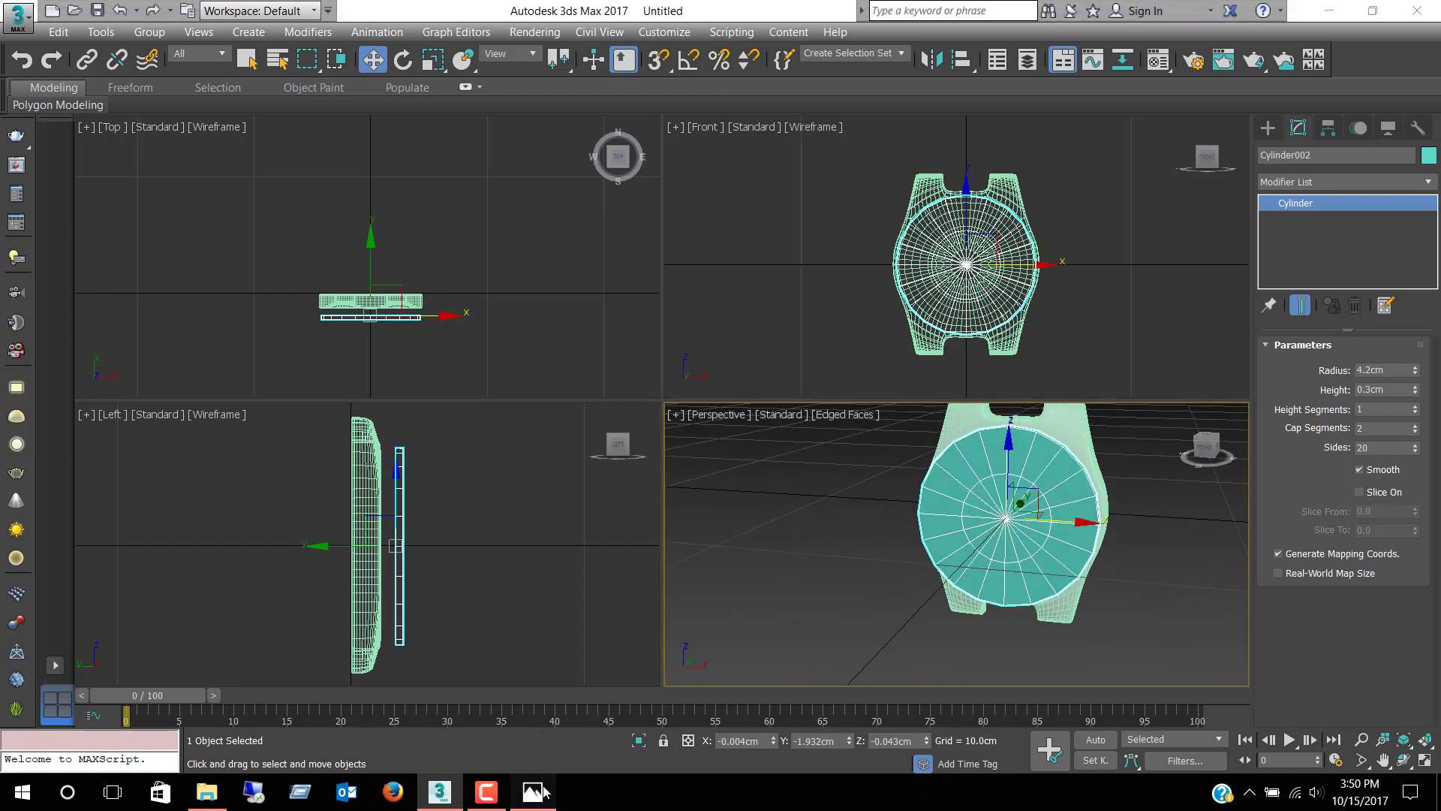
Step: After checking front.jpg, give the cylinder 40 sides
key(Left)
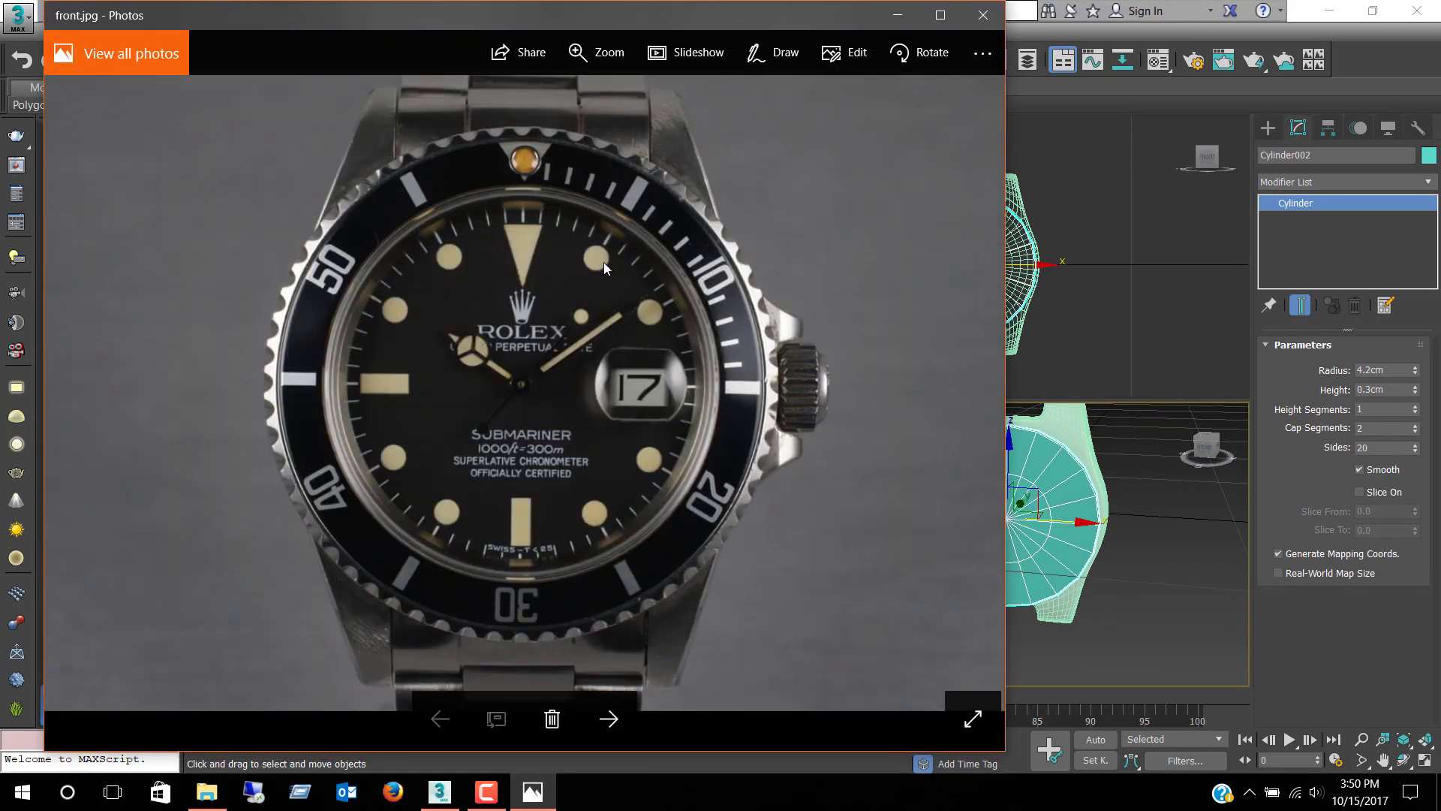
click(902, 14)
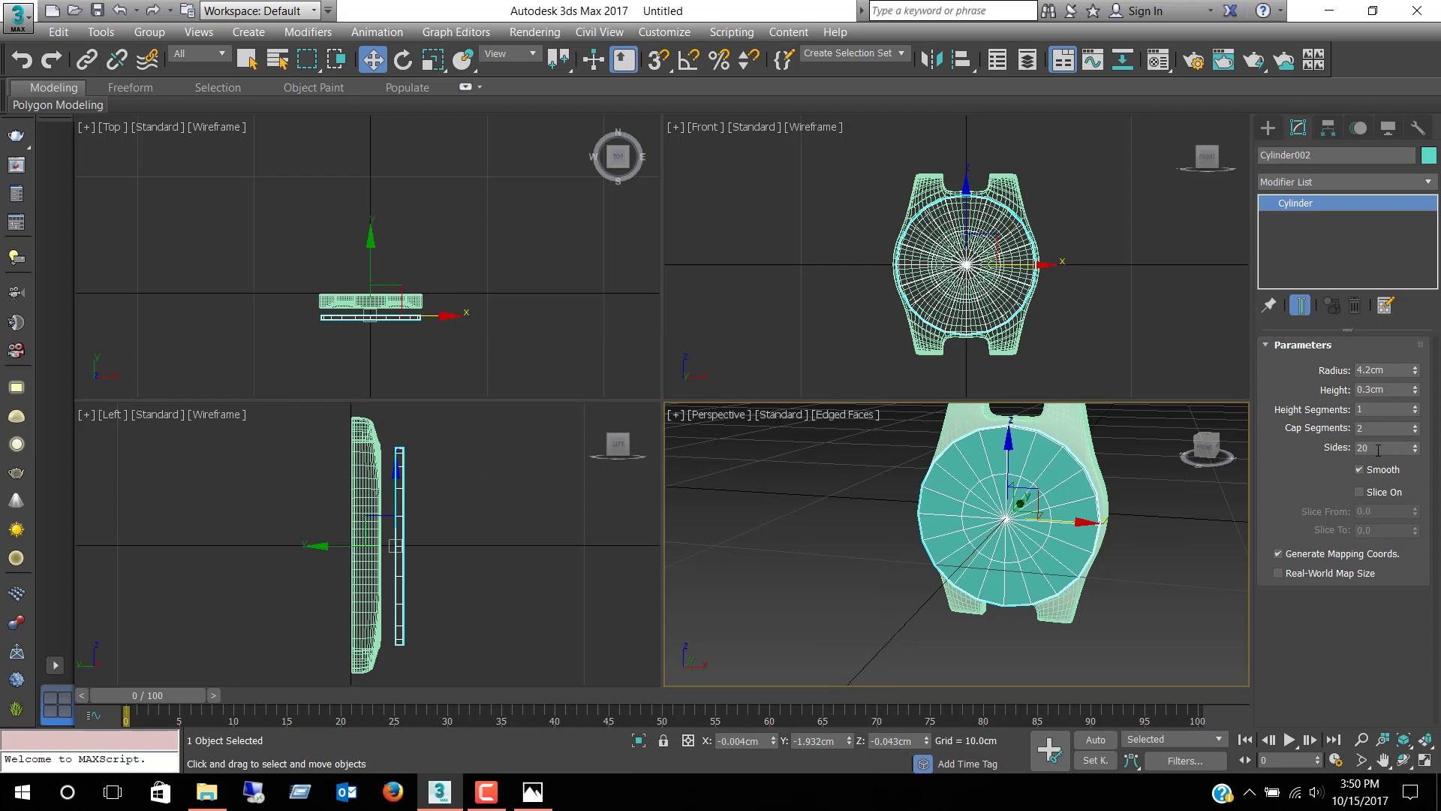
drag(1378, 450, 1318, 449)
text(40)
key(Return)
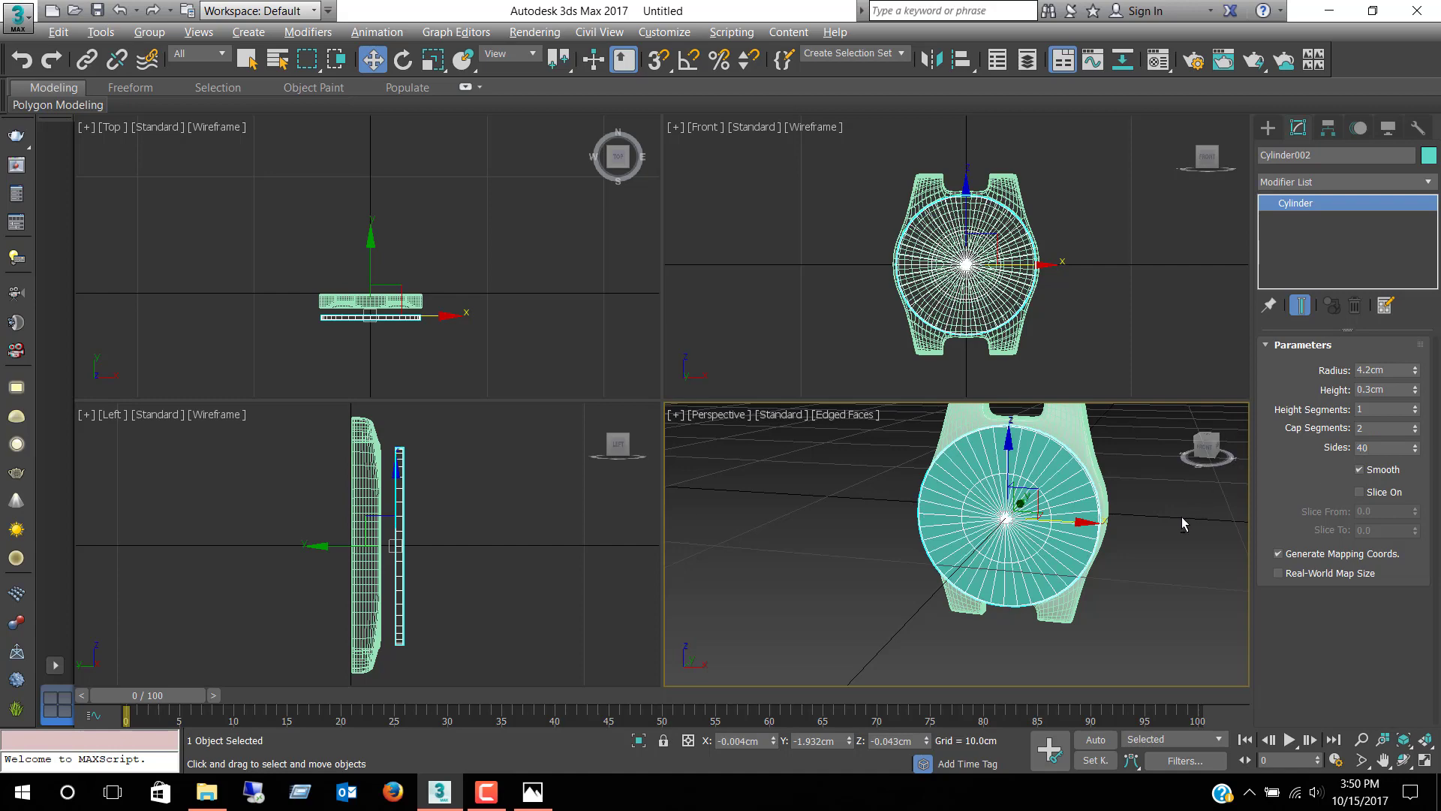
mouse_move(1172, 526)
alt+middle_down()
mouse_move(1128, 525)
mouse_move(1101, 570)
mouse_move(1216, 511)
alt+middle_up()
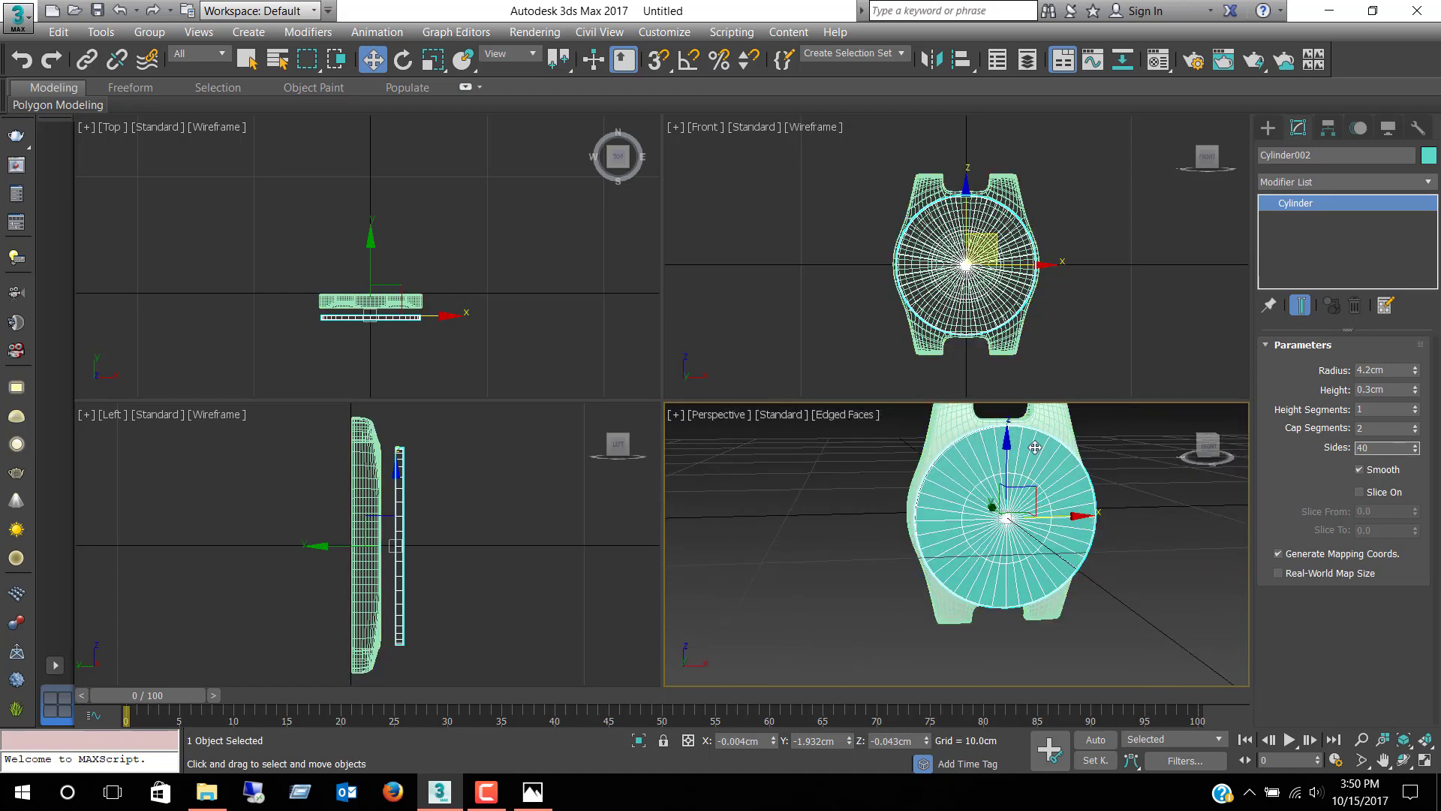
Step: Zero the cylinder's Y and Z position so it sits centred in front of the case
right_click(514, 564)
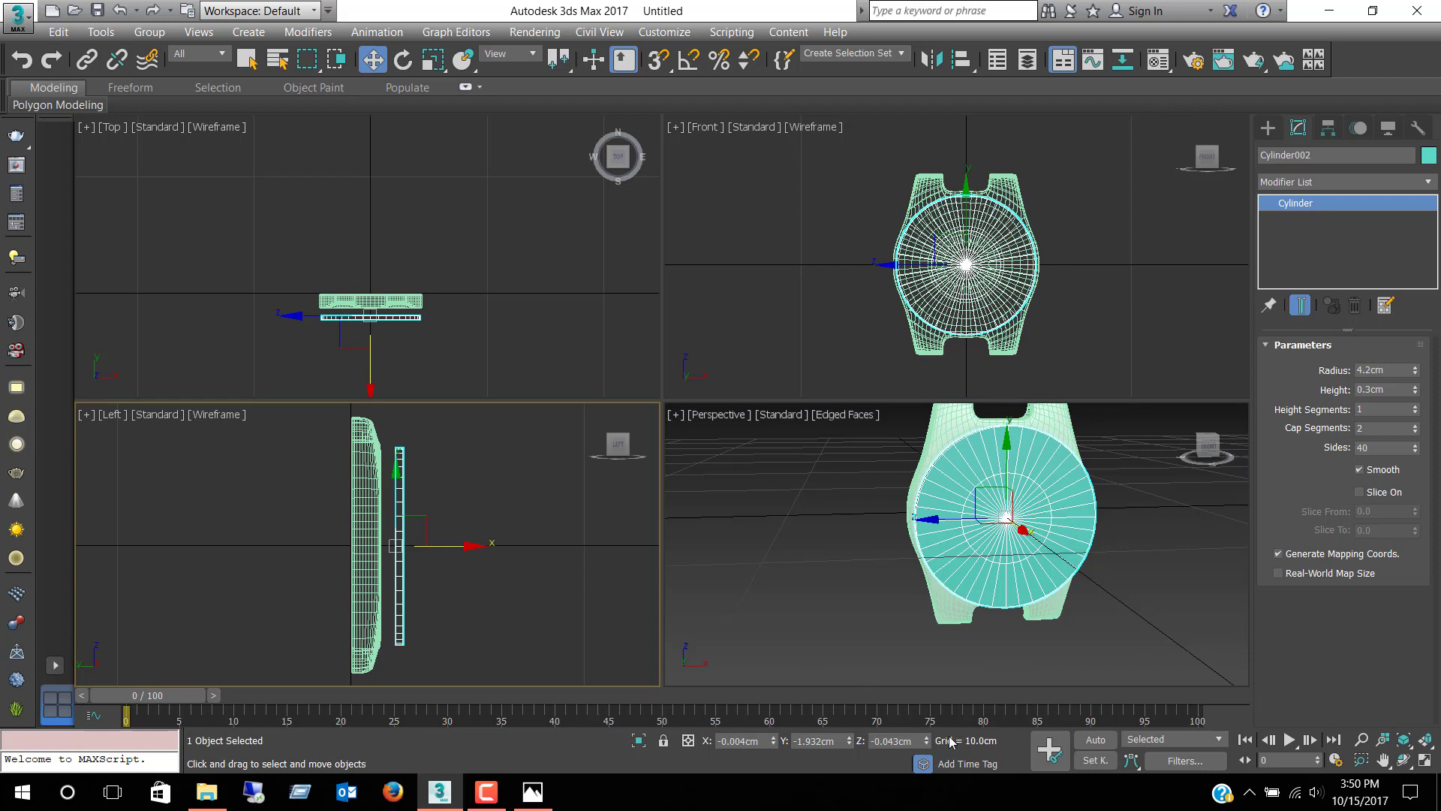
right_click(849, 744)
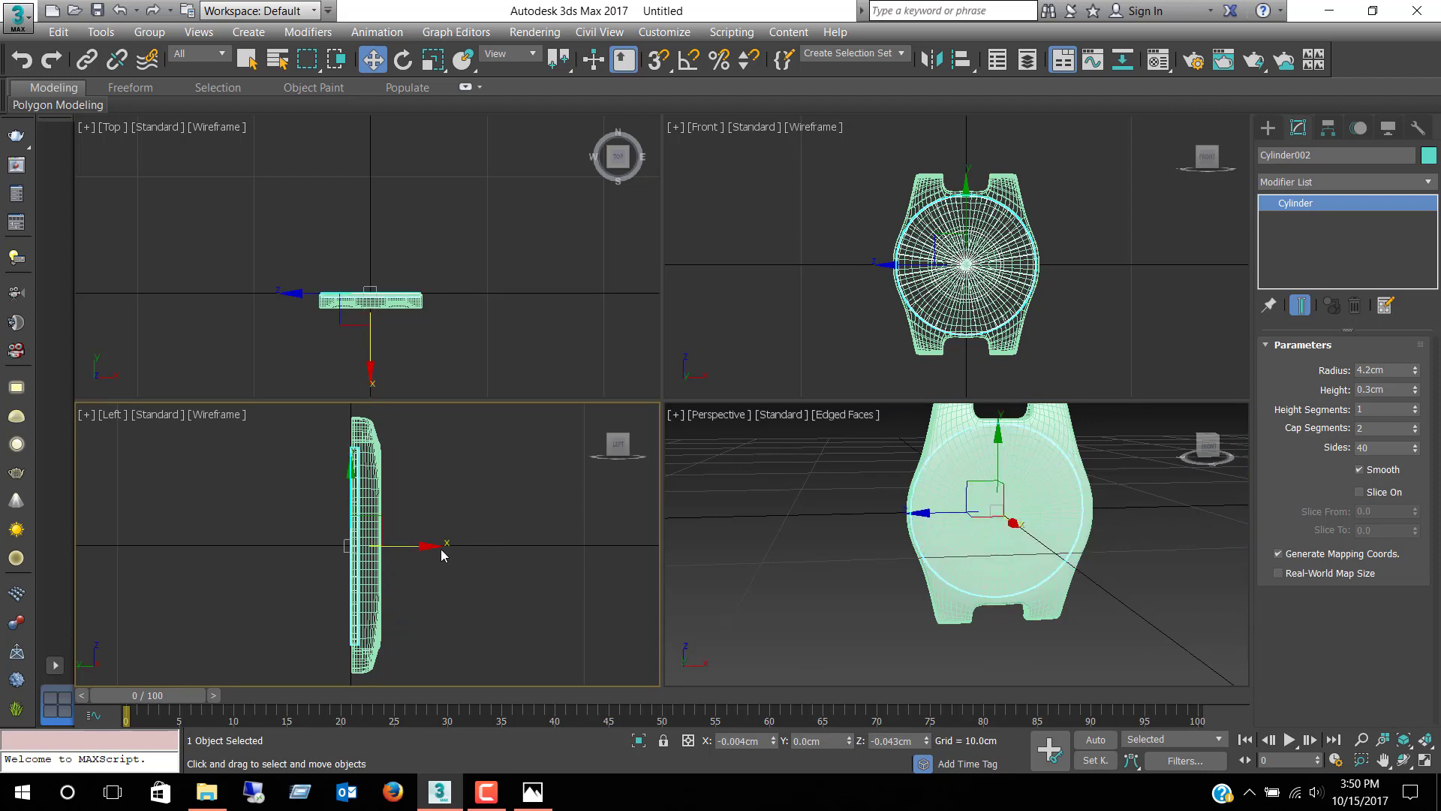
drag(431, 548, 463, 548)
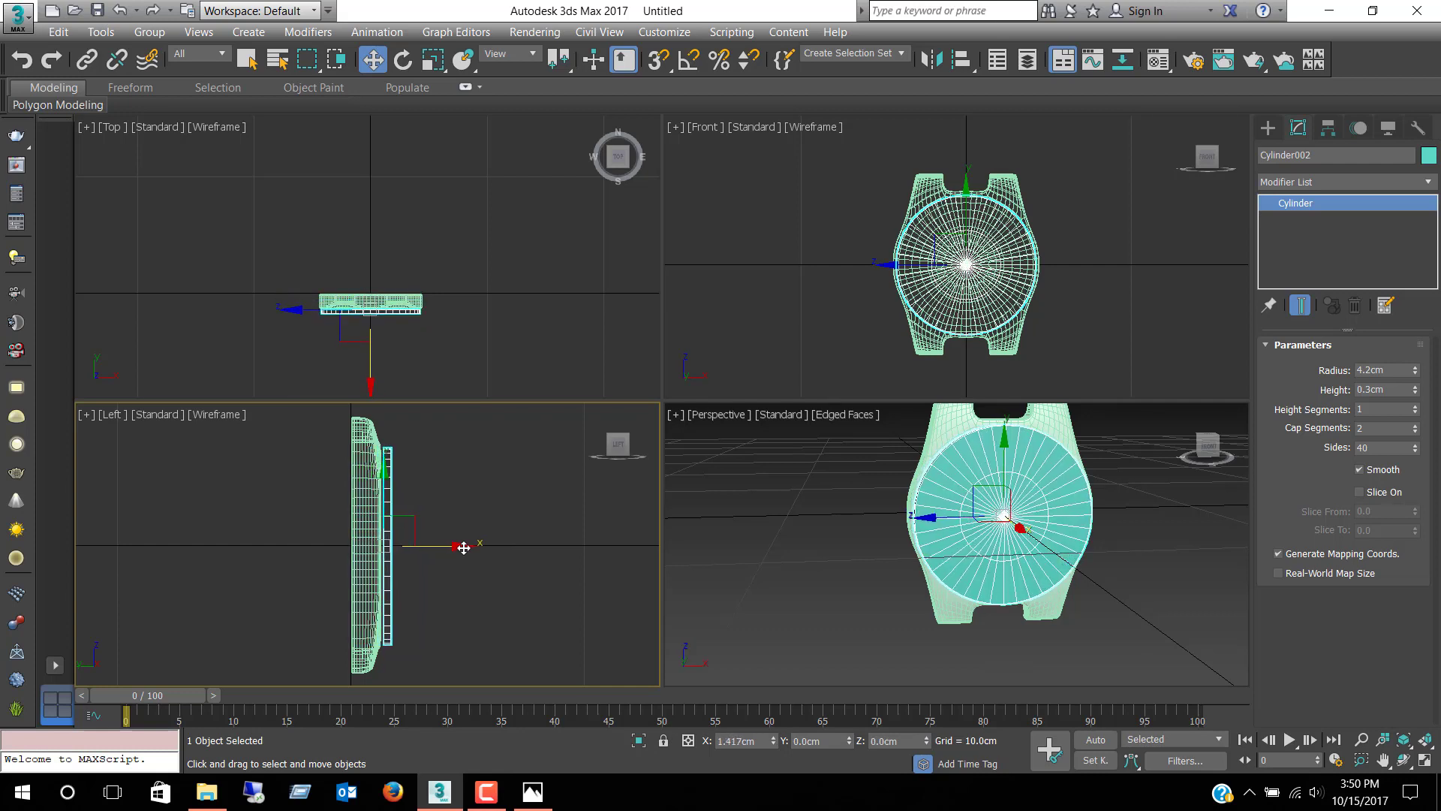
right_click(464, 548)
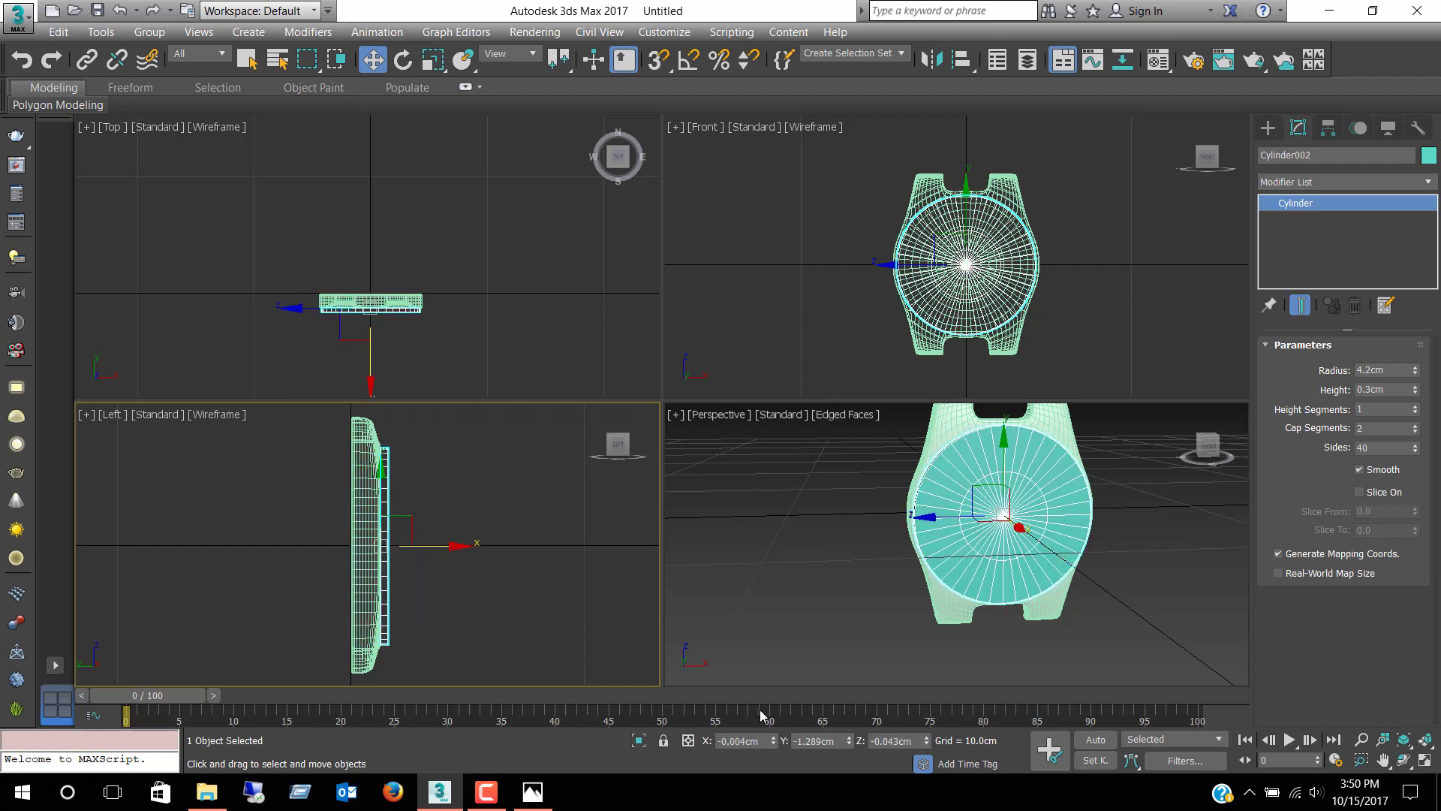
right_click(927, 743)
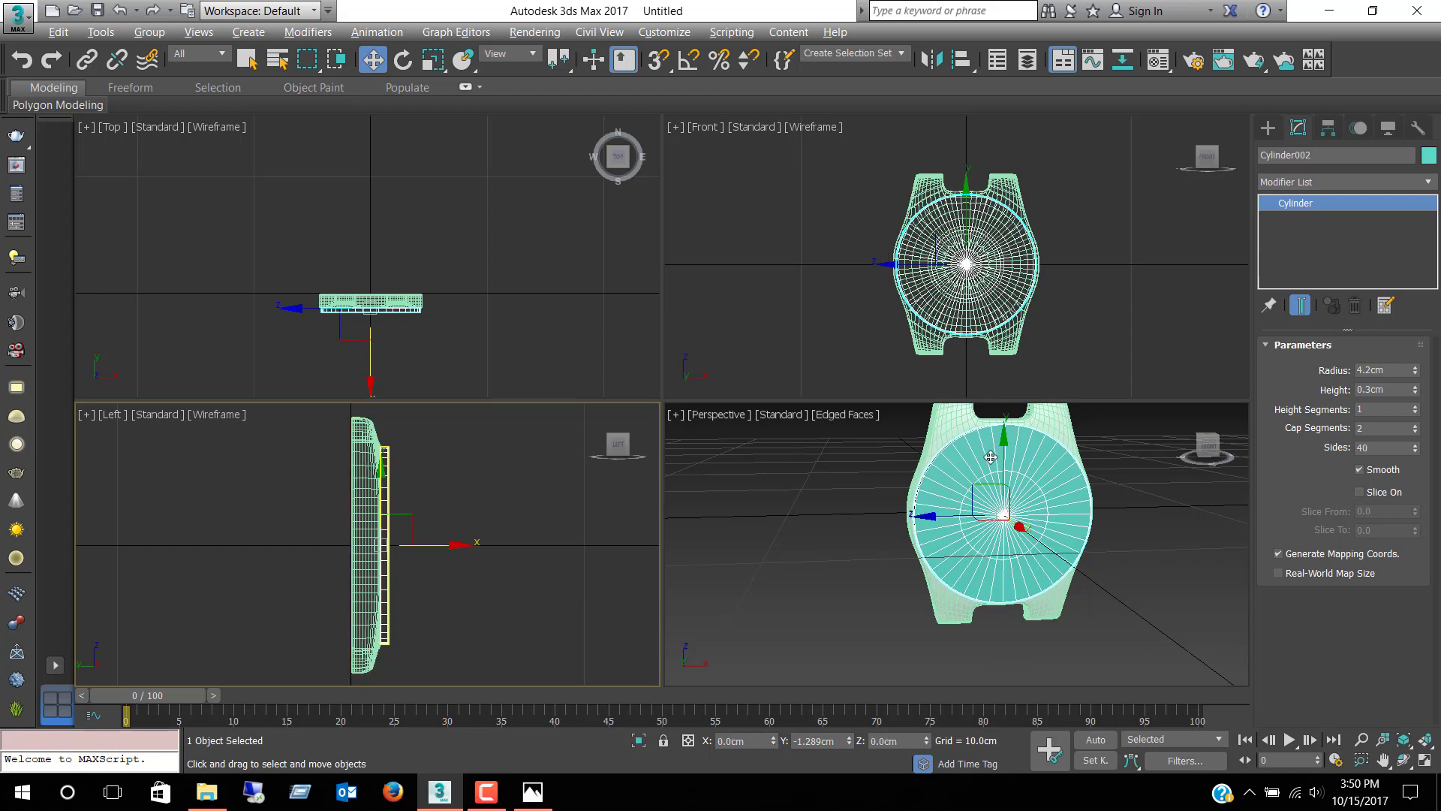
key(alt+w)
Step: Convert the cylinder to Editable Poly and shade the Front view with Edged Faces
right_click(816, 403)
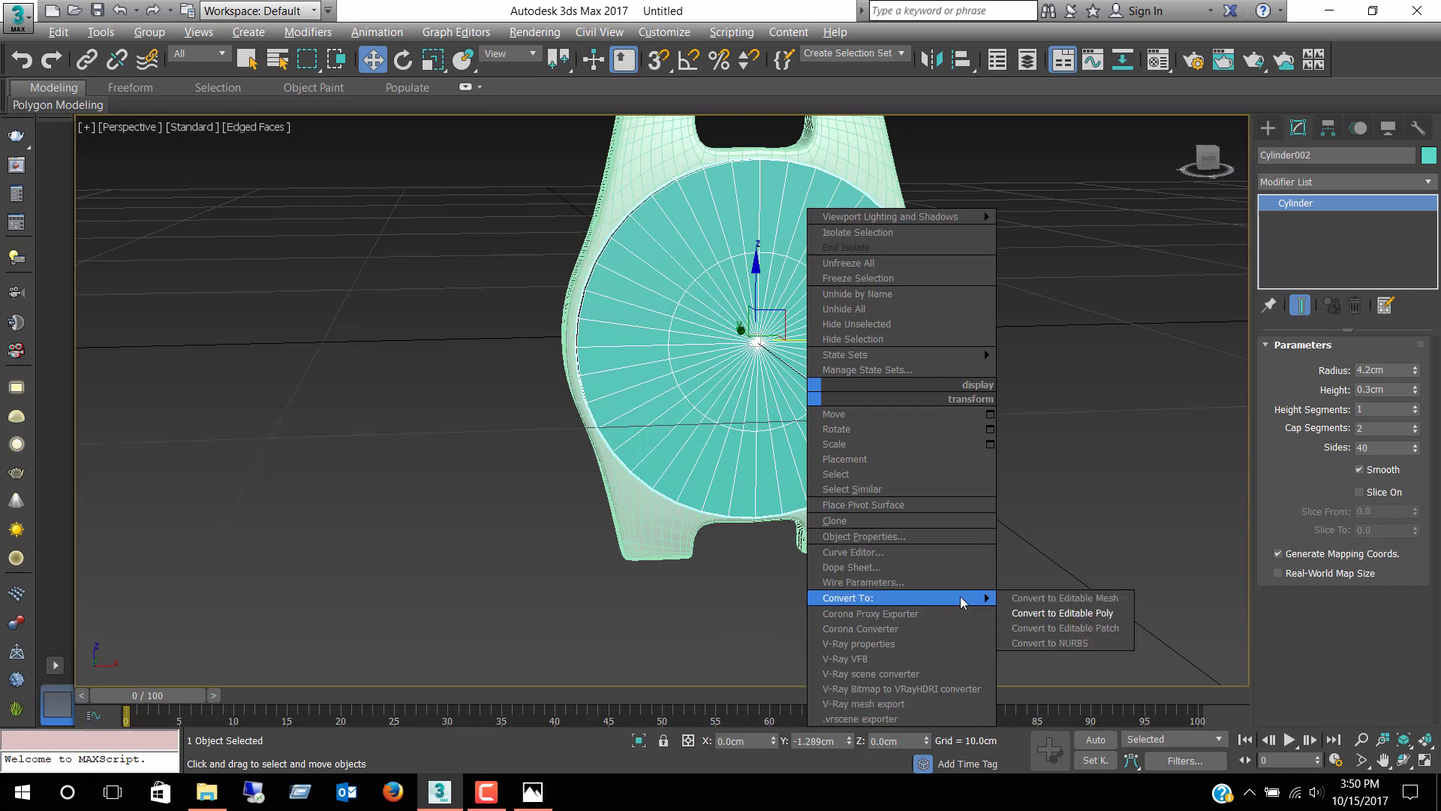
click(1036, 612)
key(alt+w)
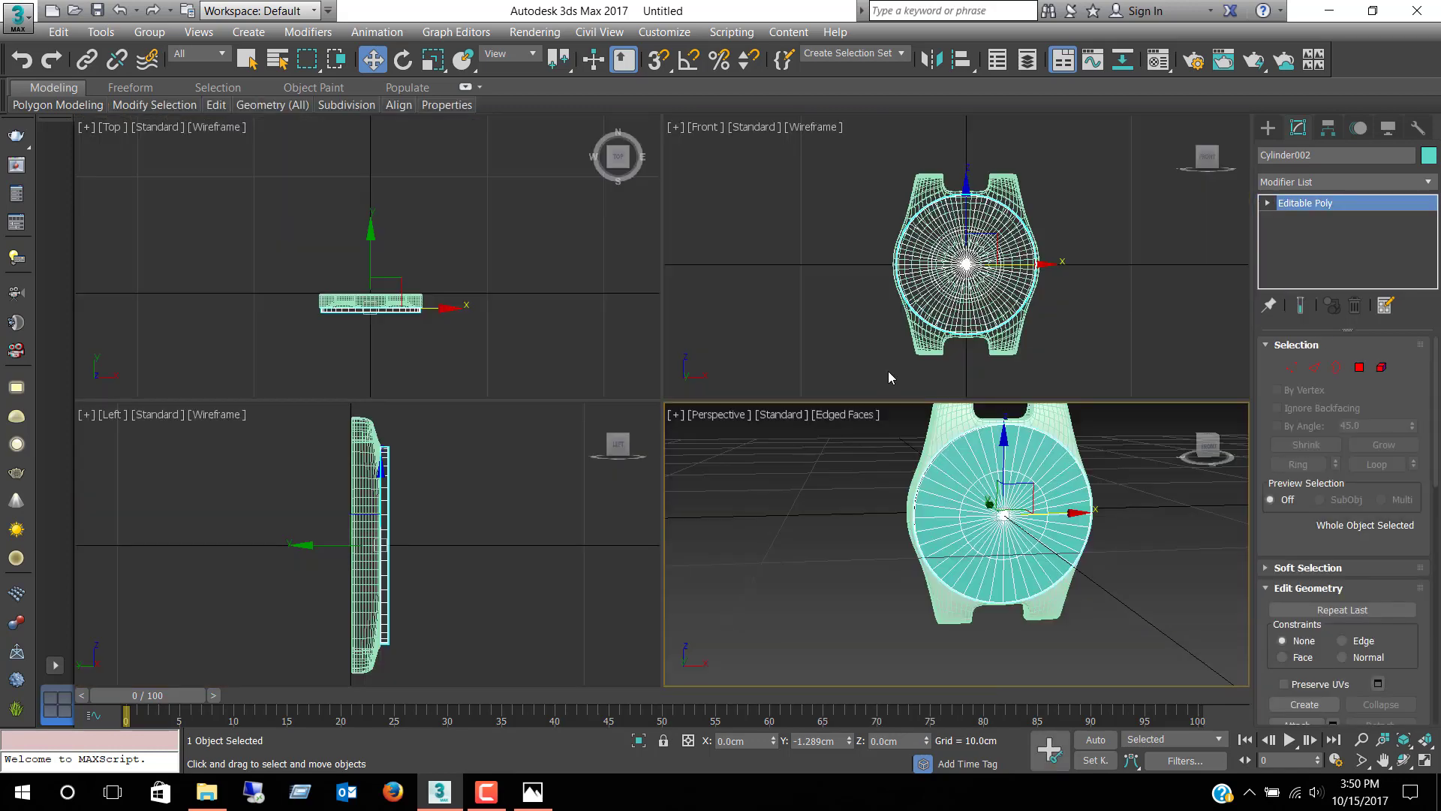
click(940, 285)
key(alt+w)
scroll(736, 406, up, 4)
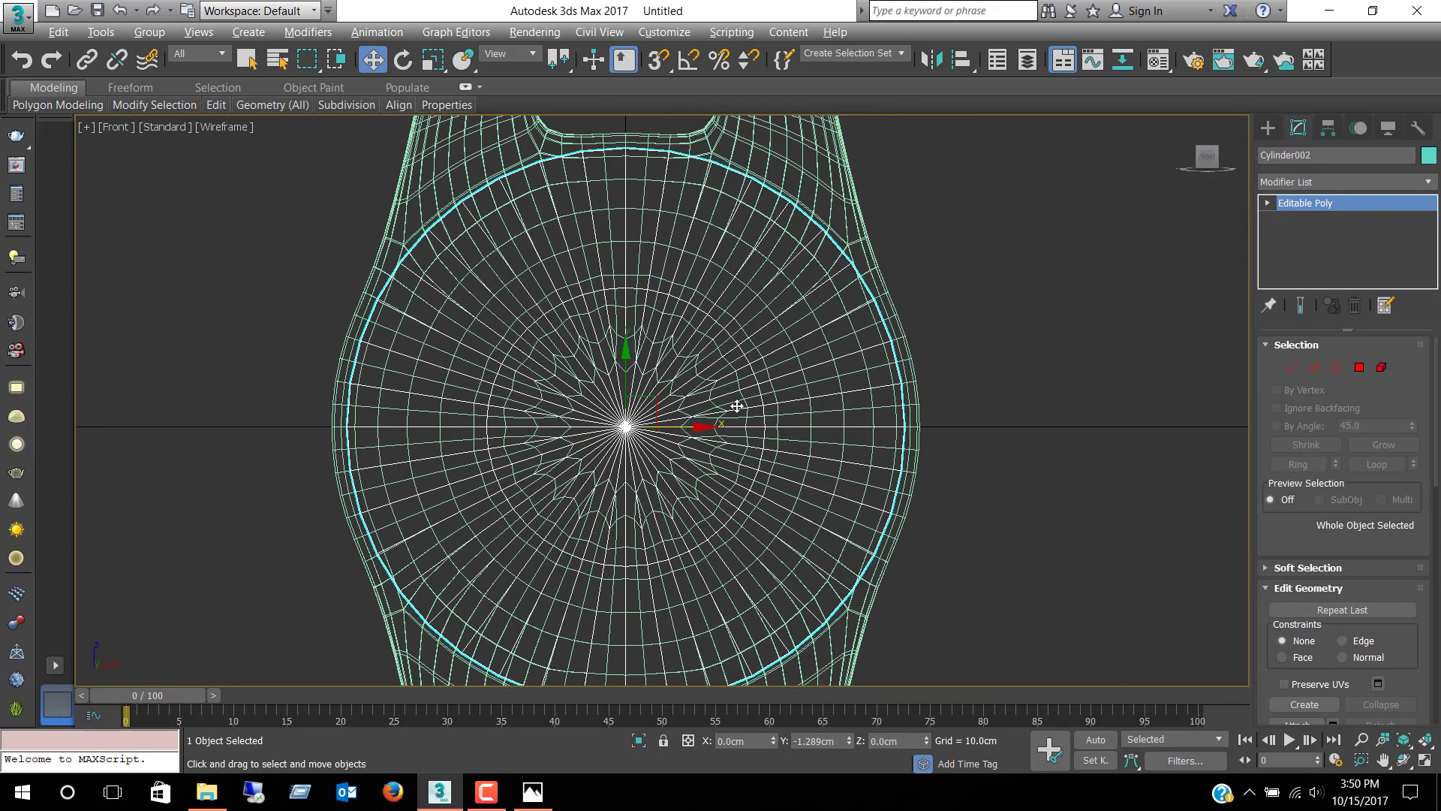
click(228, 128)
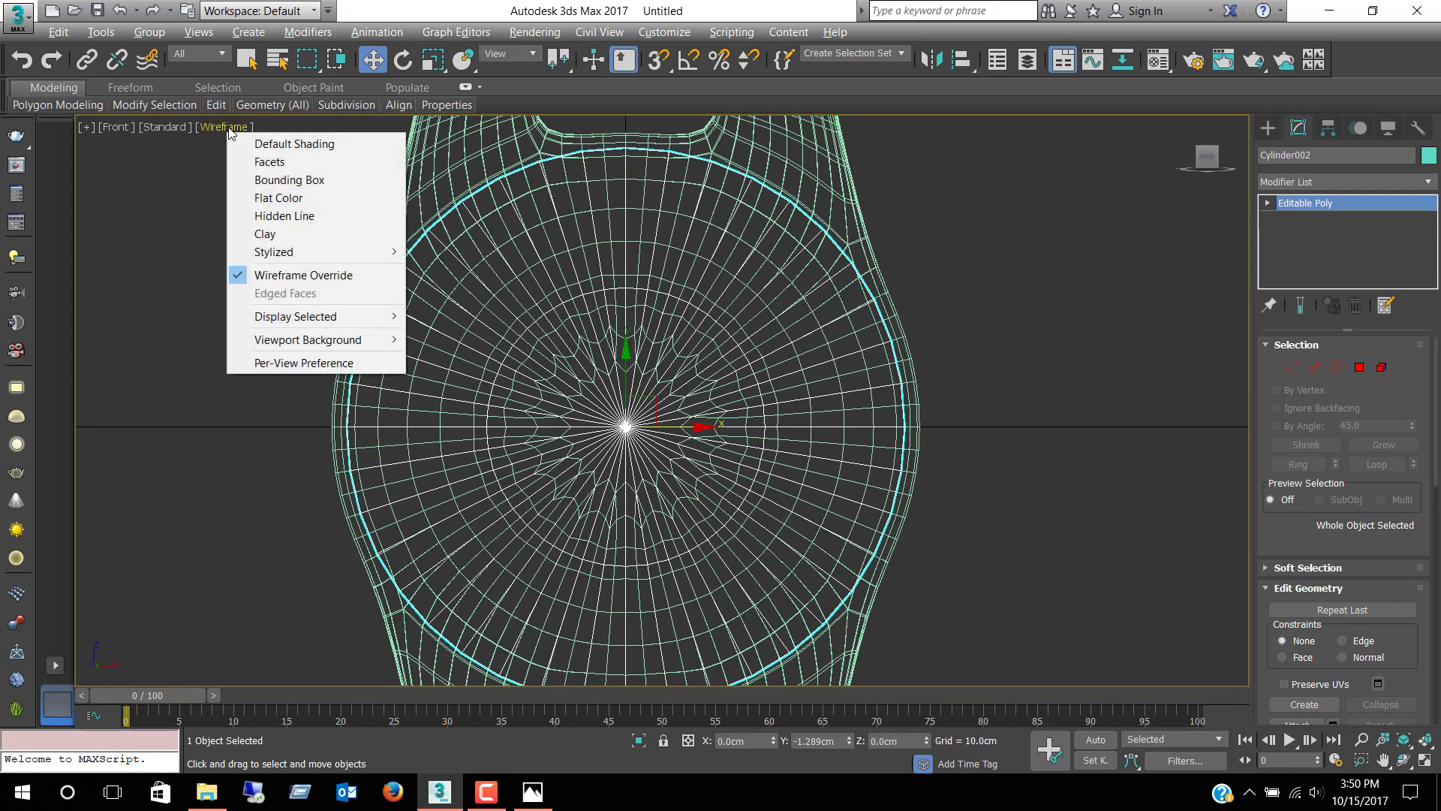
click(289, 143)
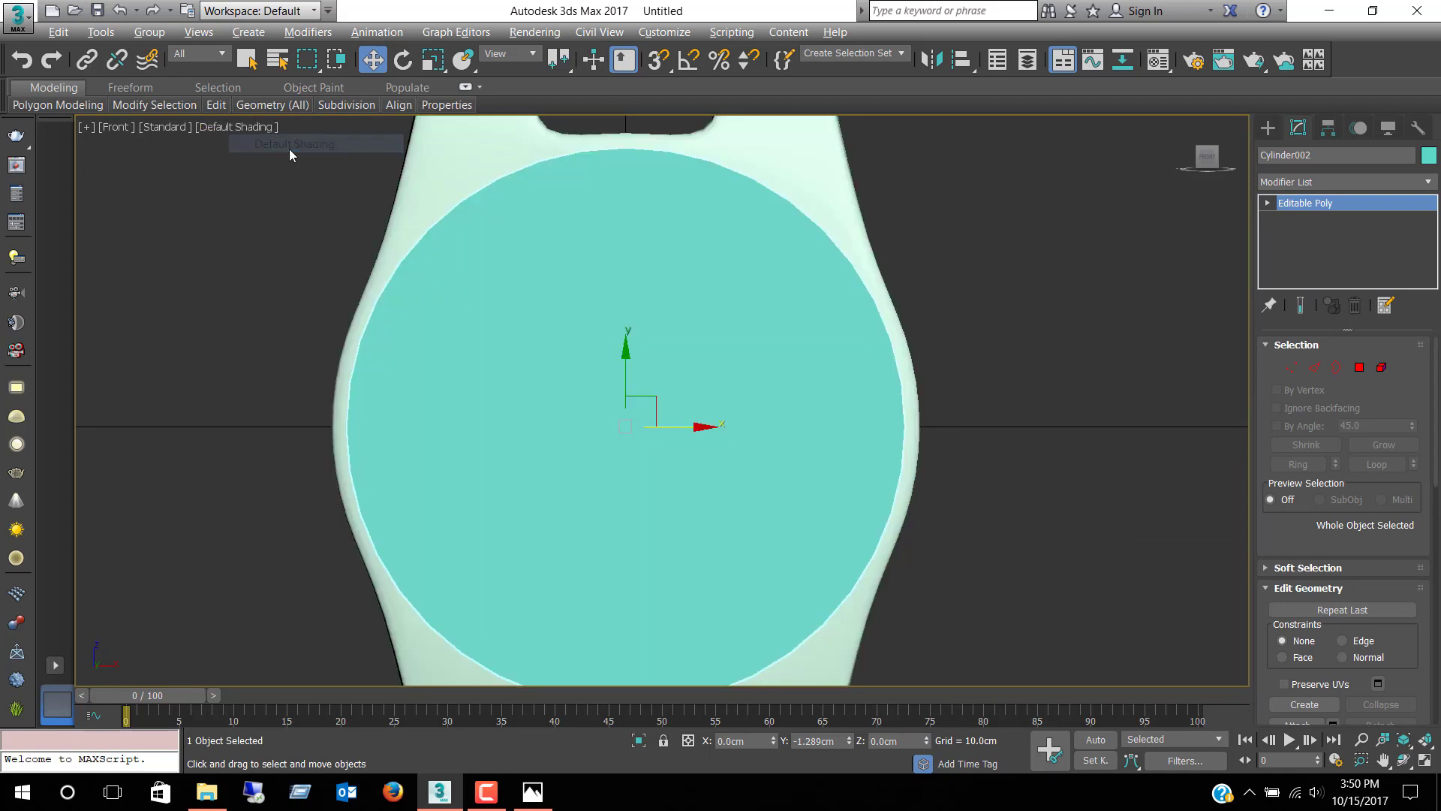
click(271, 128)
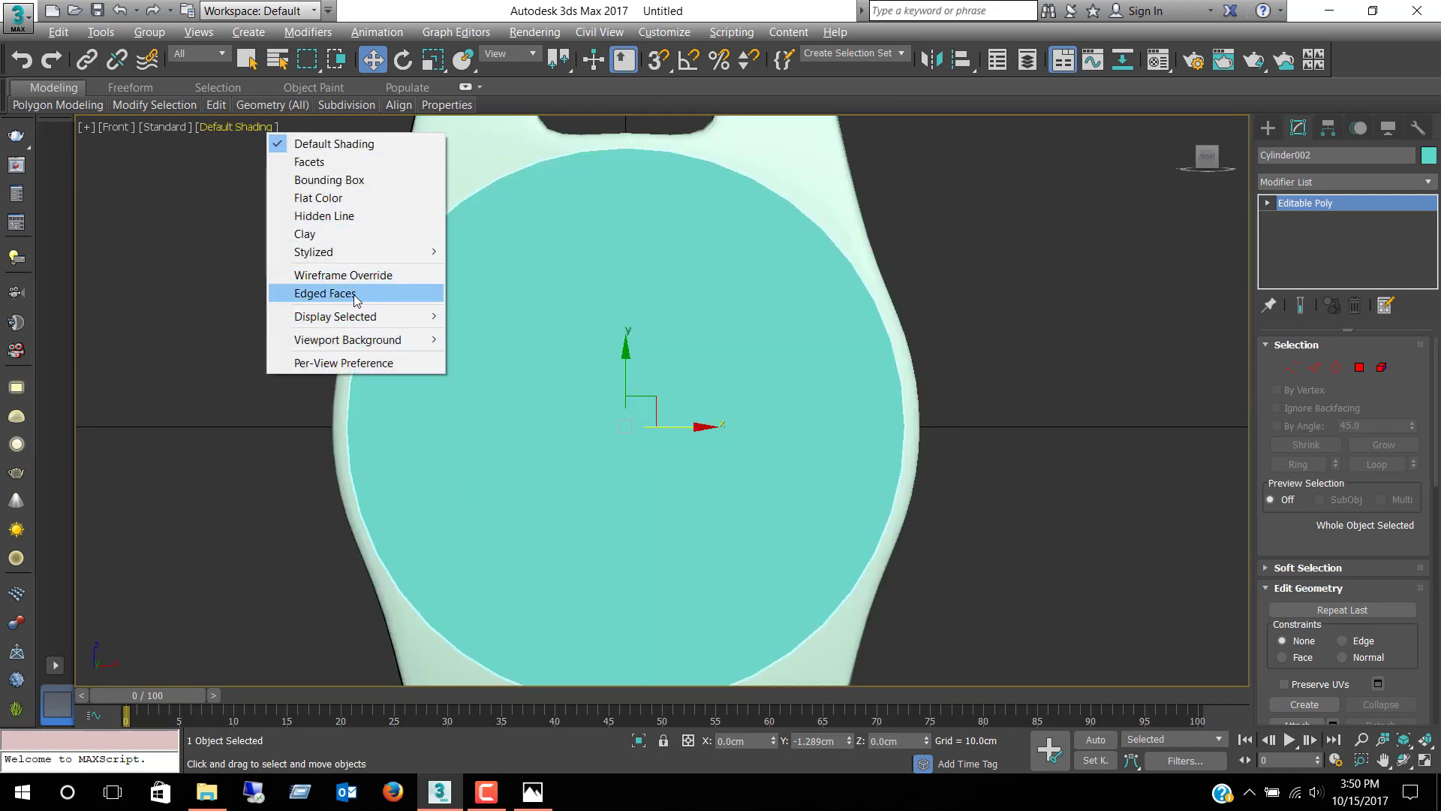
click(325, 293)
Step: Select the 80 inner disc polygons and delete them
click(1359, 367)
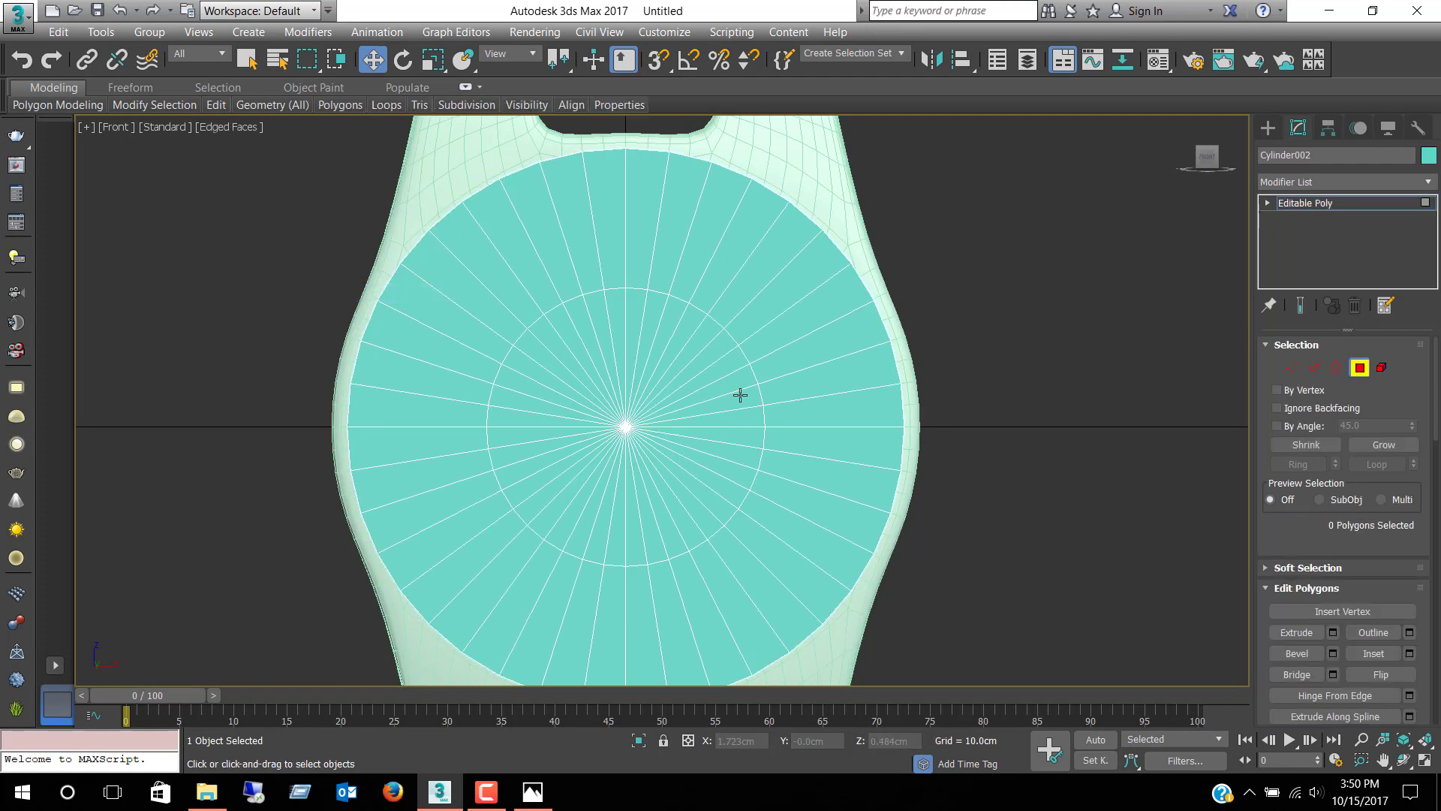
key(q)
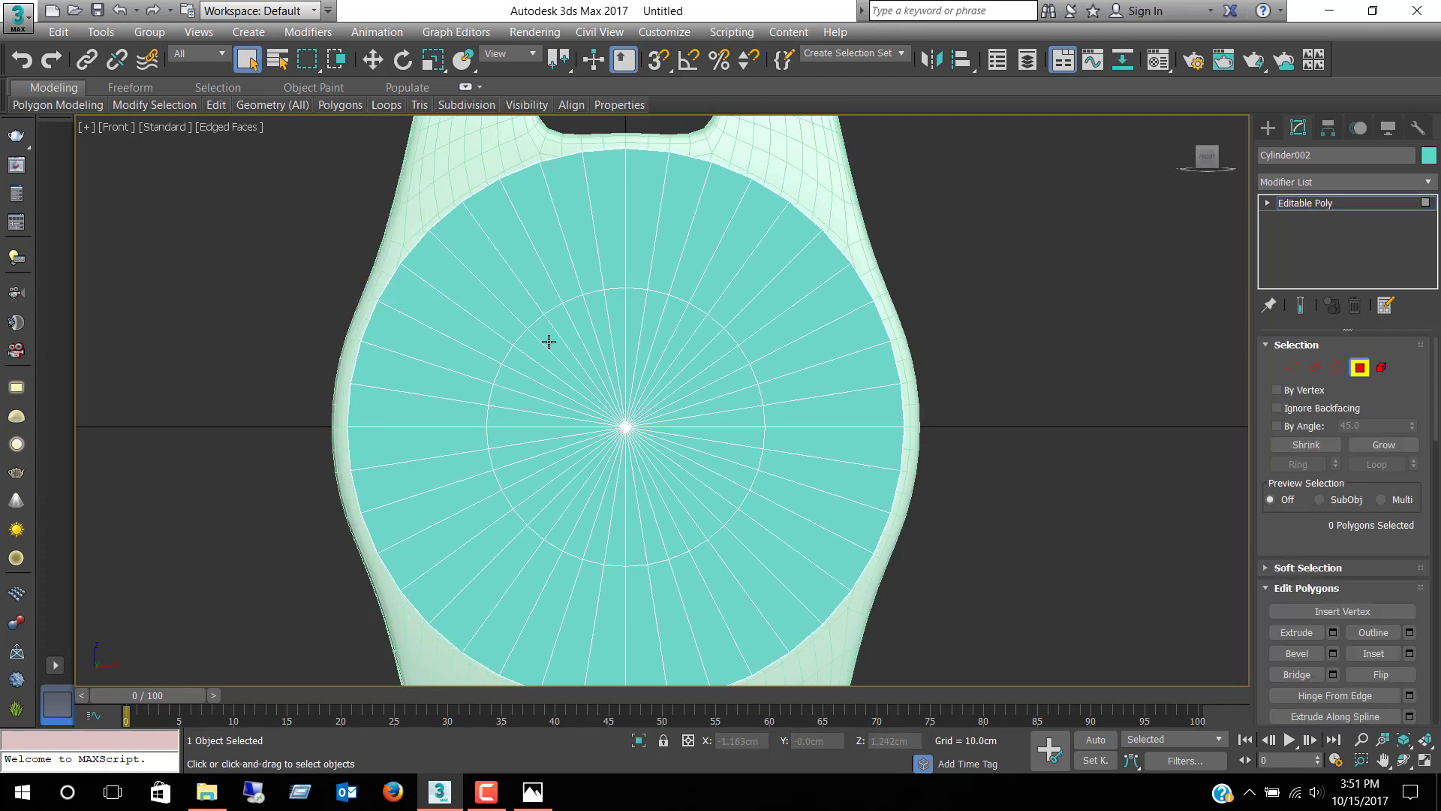
click(548, 337)
drag(642, 426, 725, 514)
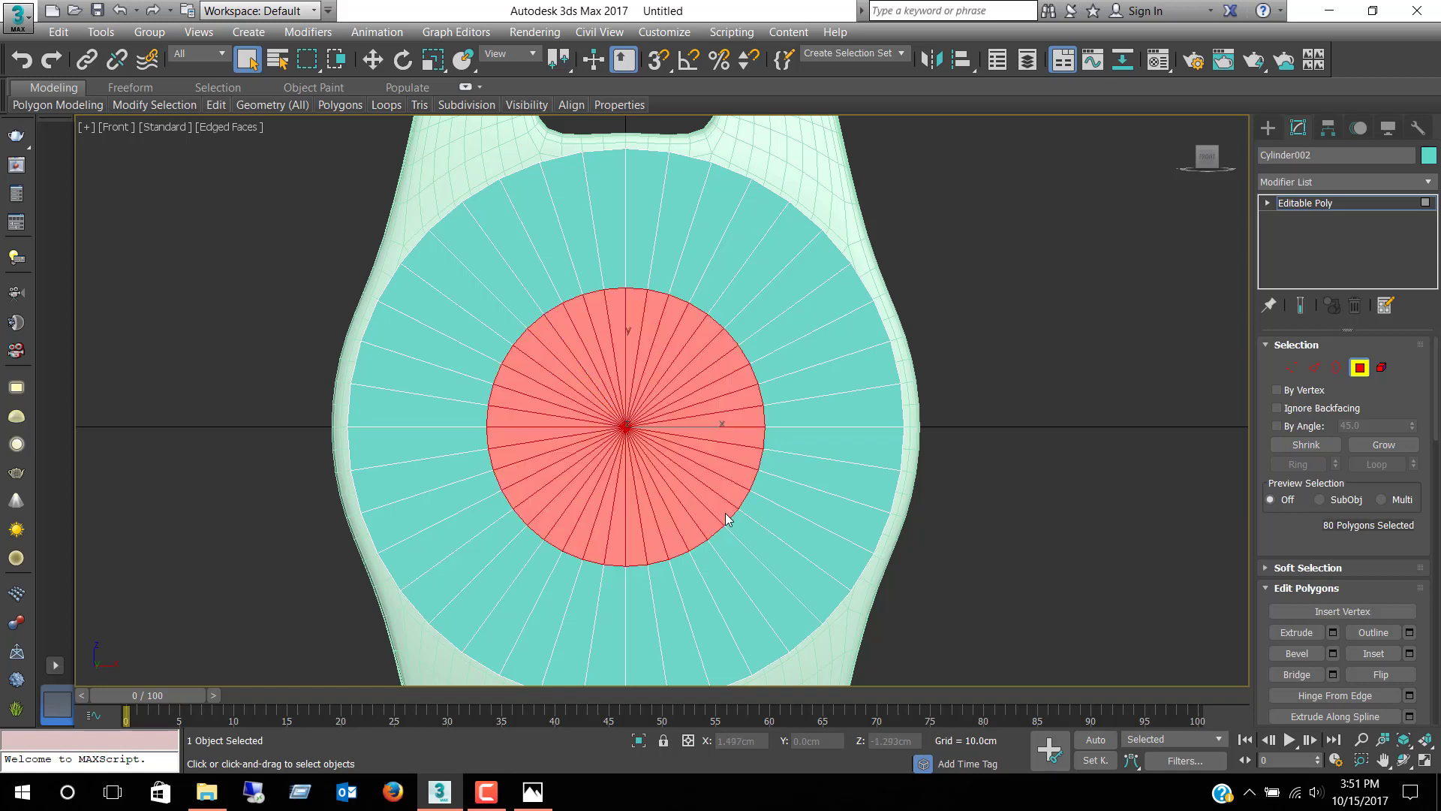
key(Delete)
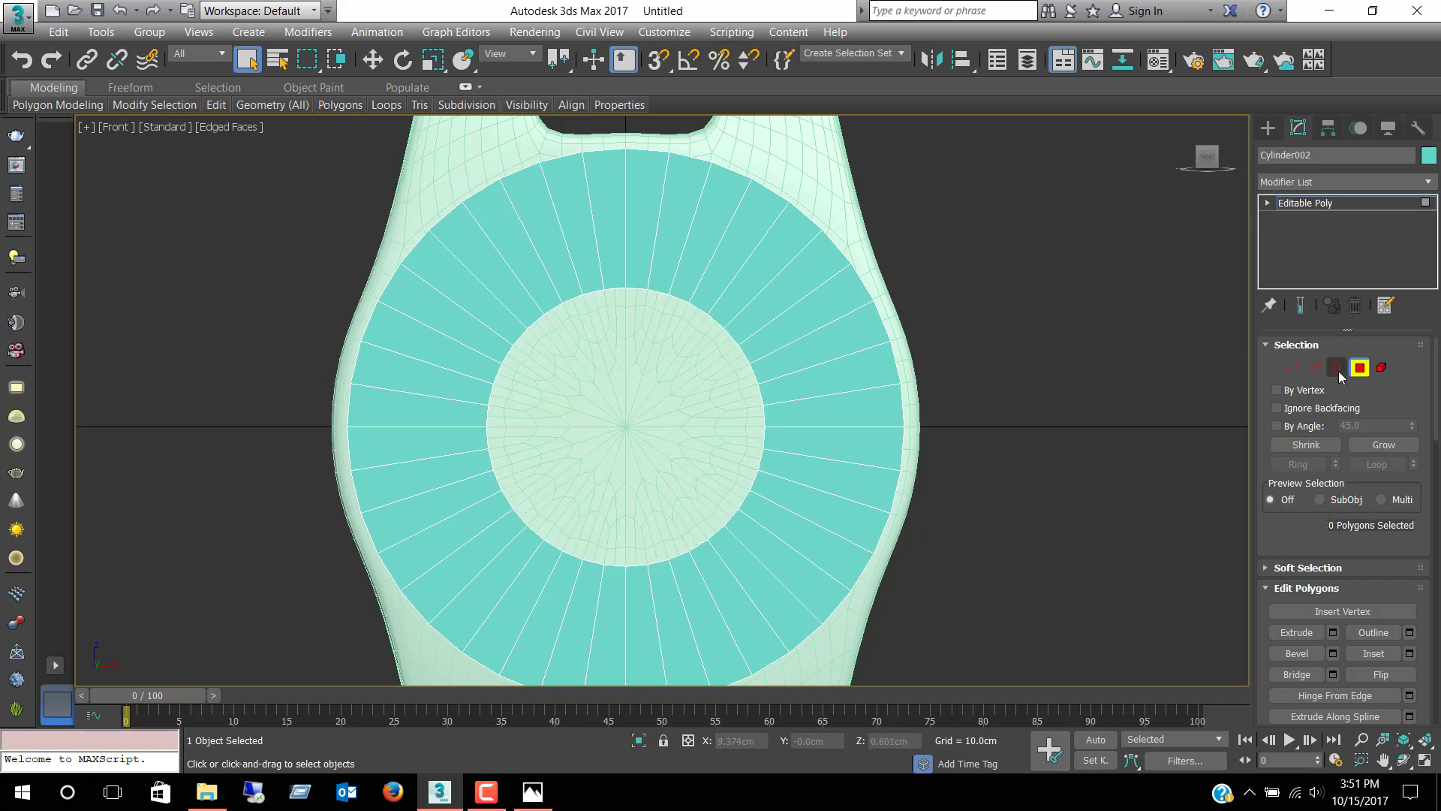
Step: Select the hole's inner border and scale it uniformly to 125%
click(1337, 367)
drag(710, 377, 778, 411)
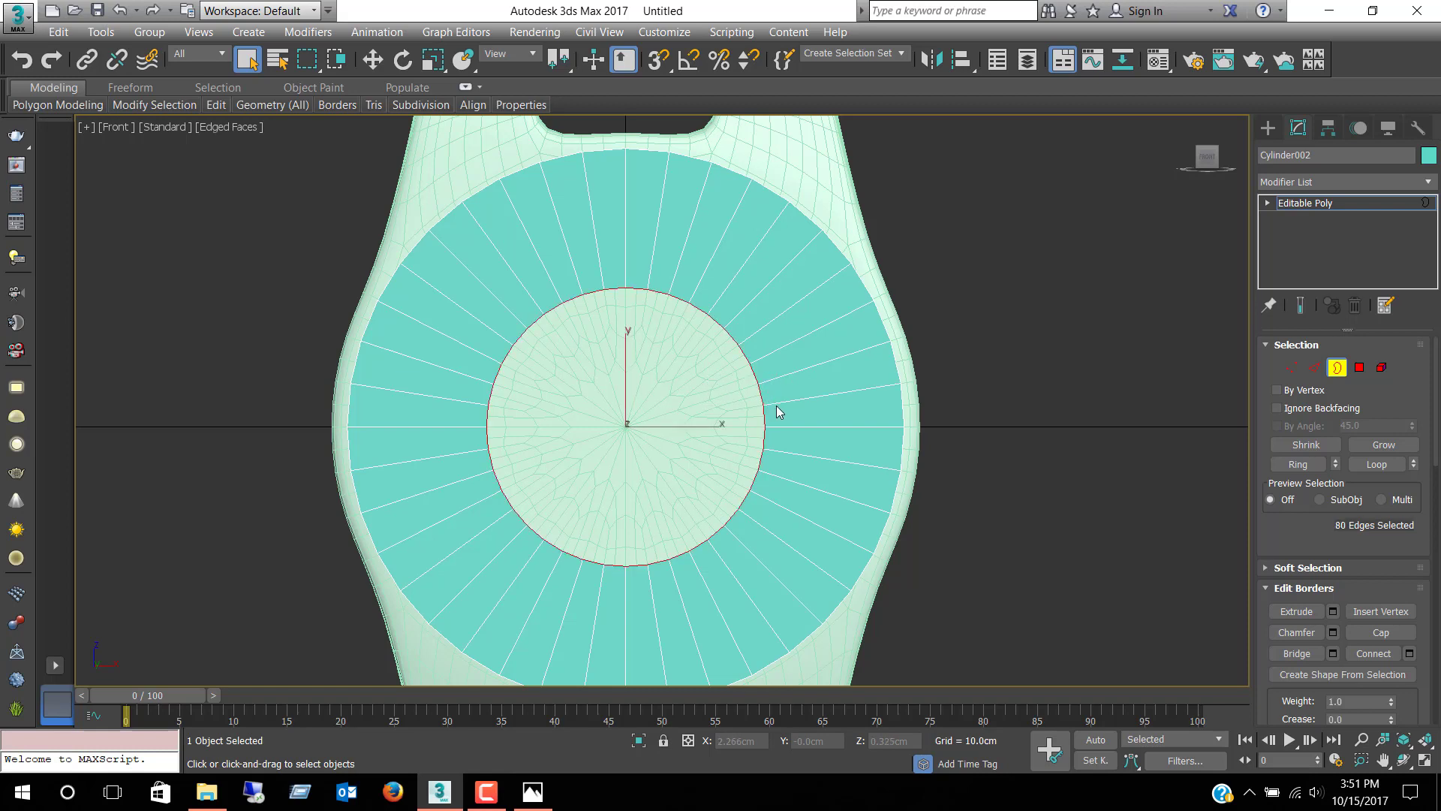
key(r)
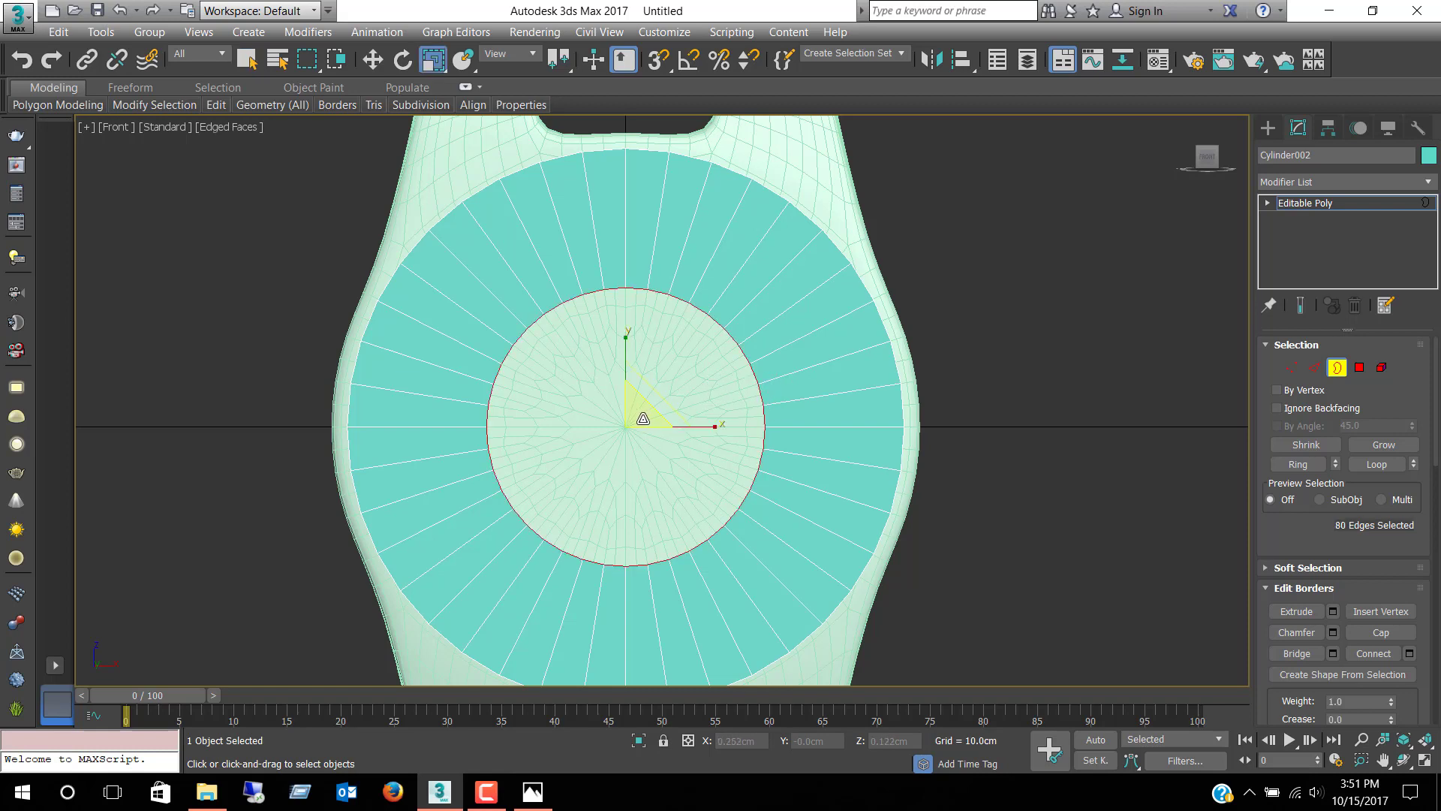
mouse_move(644, 418)
mouse_down()
mouse_move(663, 356)
mouse_move(632, 373)
mouse_up()
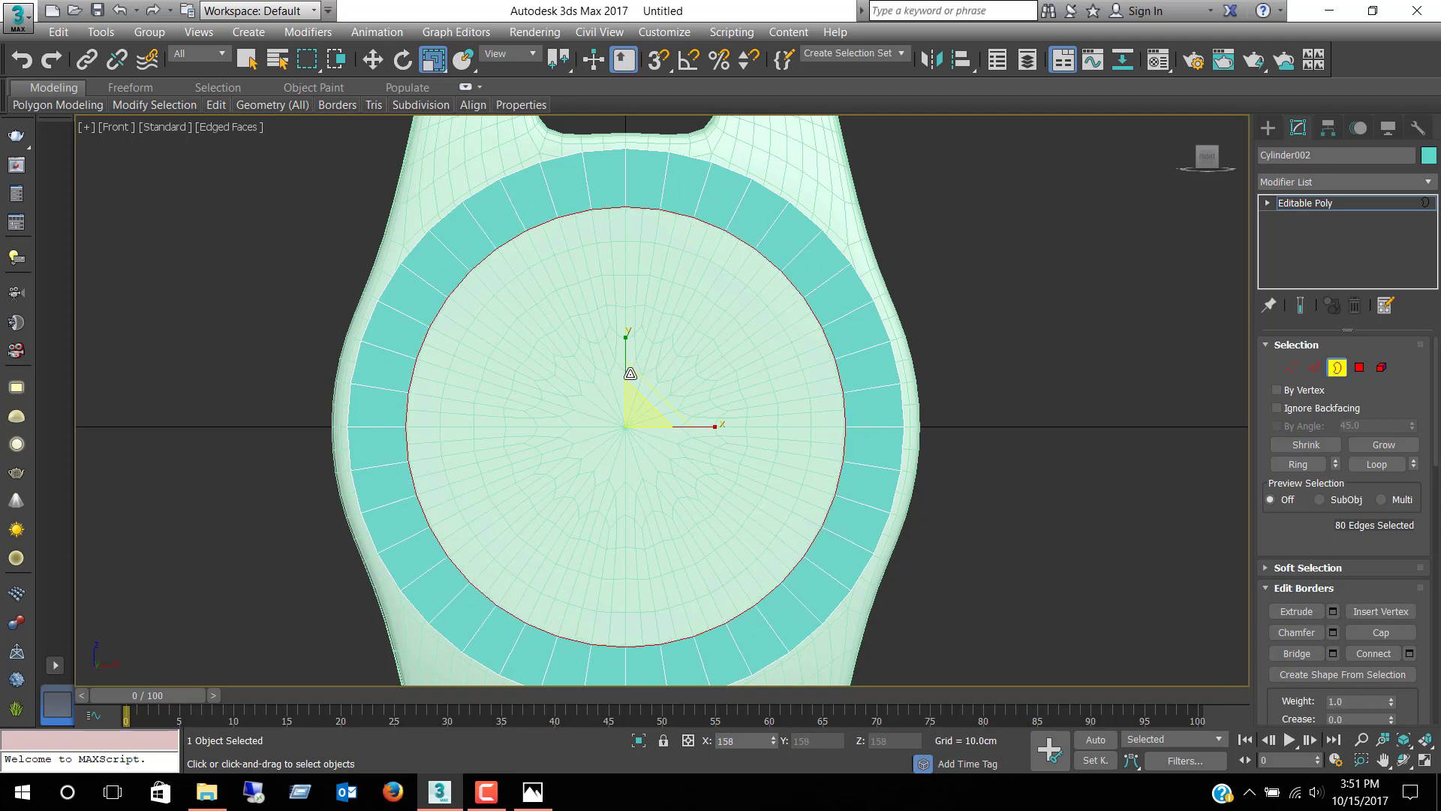
Step: Compare the bezel with the front.jpg reference, then orbit the maximized Perspective view
click(539, 800)
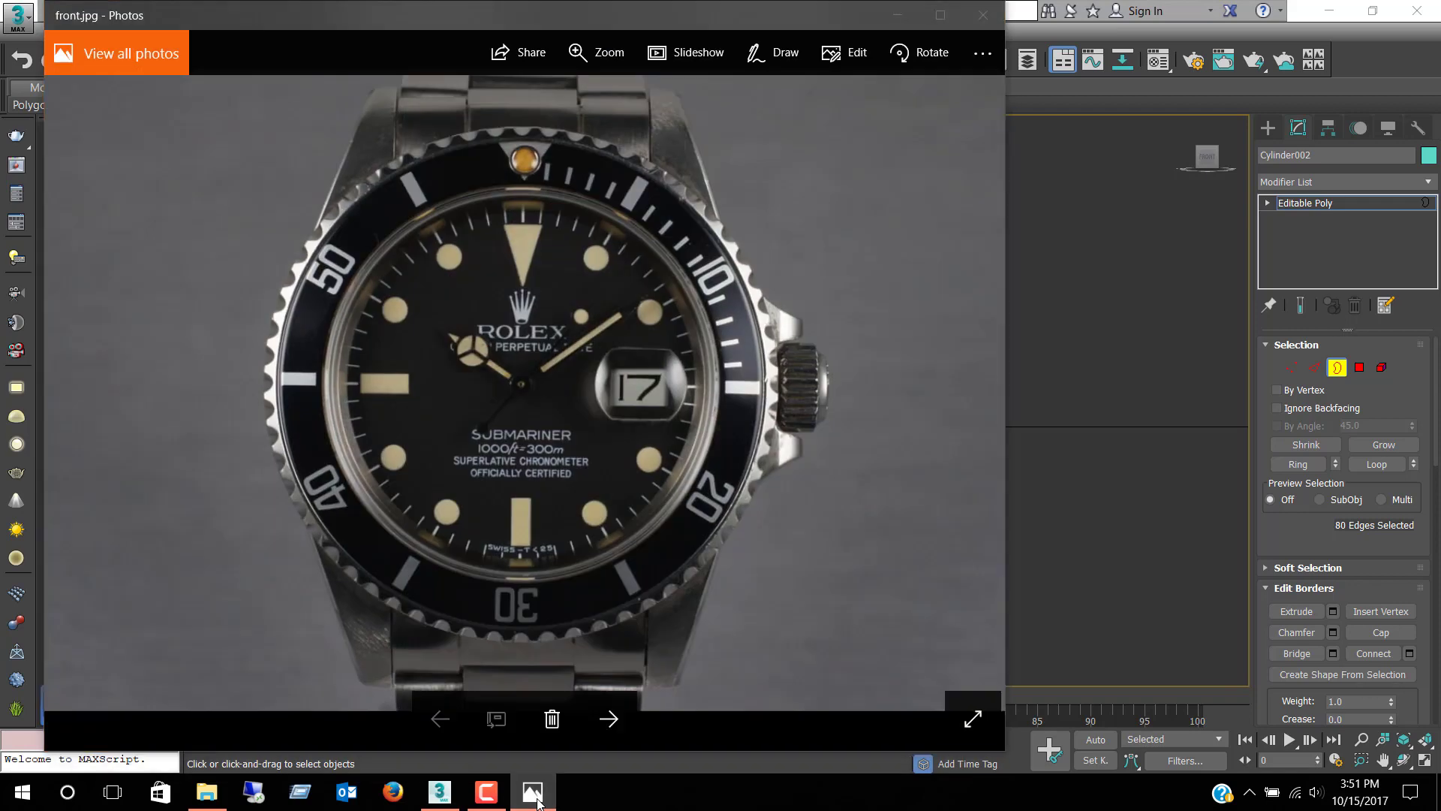
click(539, 800)
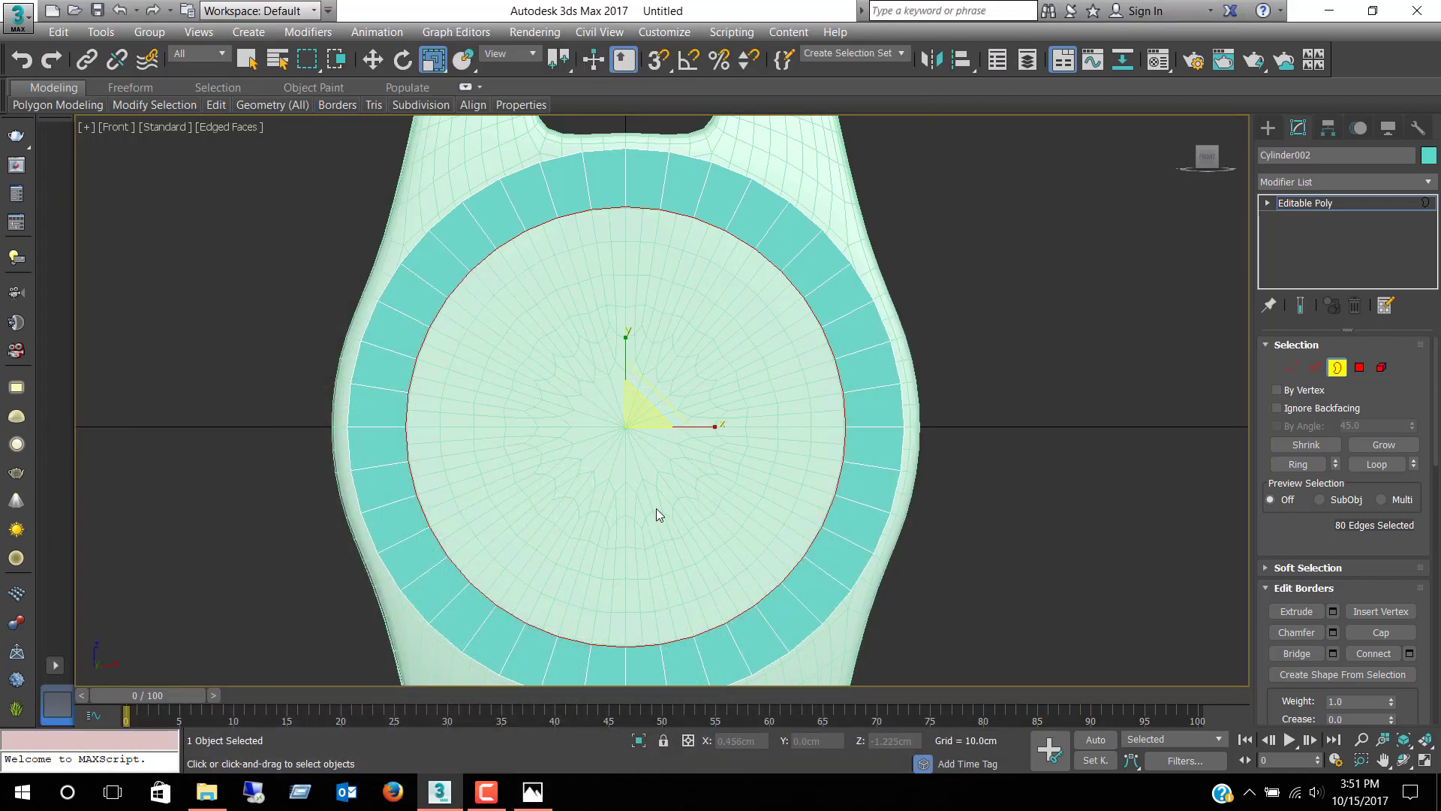
scroll(656, 508, down, 2)
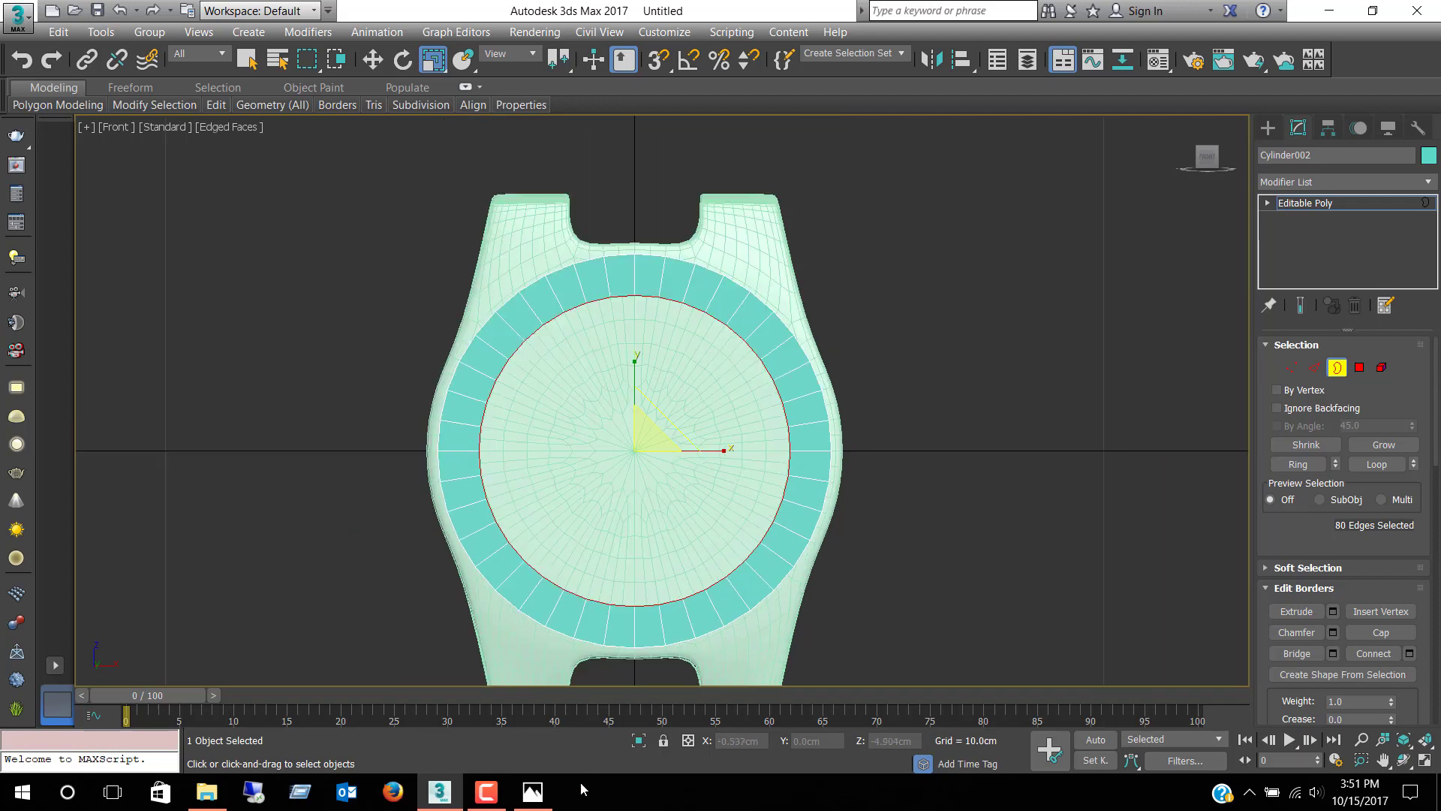
click(532, 791)
key(alt+w)
right_click(912, 507)
key(alt+w)
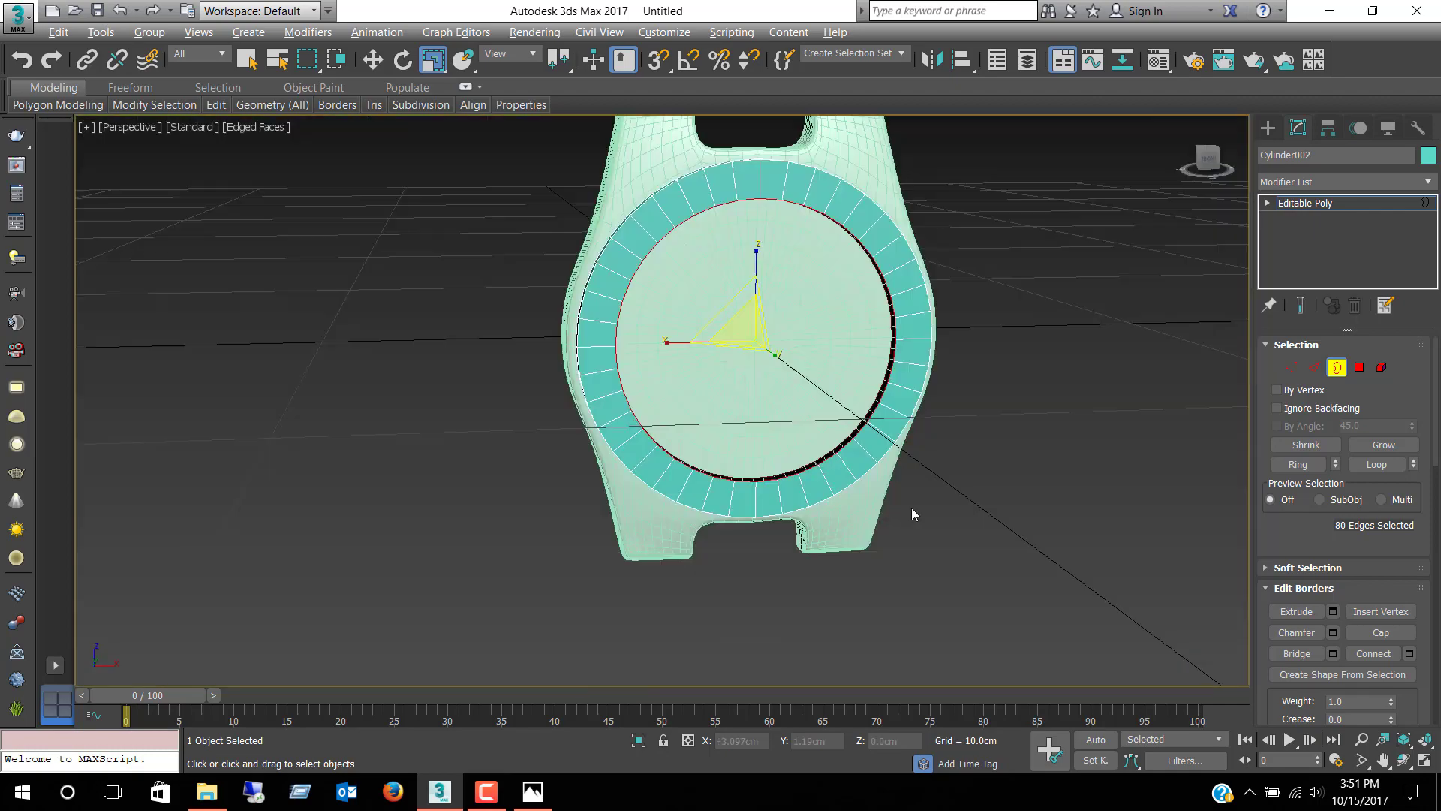
mouse_move(877, 455)
alt+middle_down()
mouse_move(936, 450)
mouse_move(701, 434)
mouse_move(713, 440)
alt+middle_up()
Step: In the maximized Left view, path-select the bezel's outer-edge polygons from bottom to top
click(1360, 367)
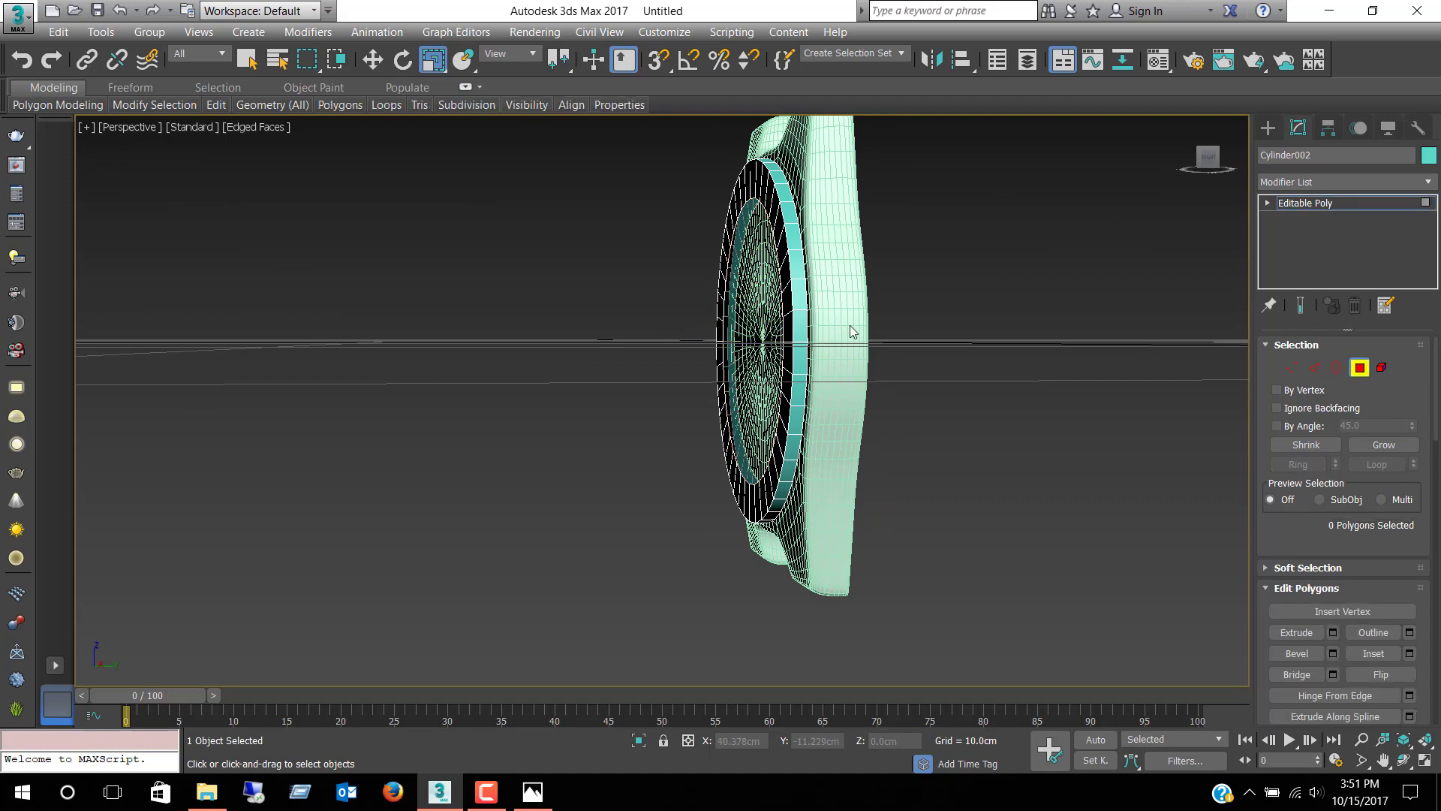
alt+middle_drag(772, 343, 808, 232)
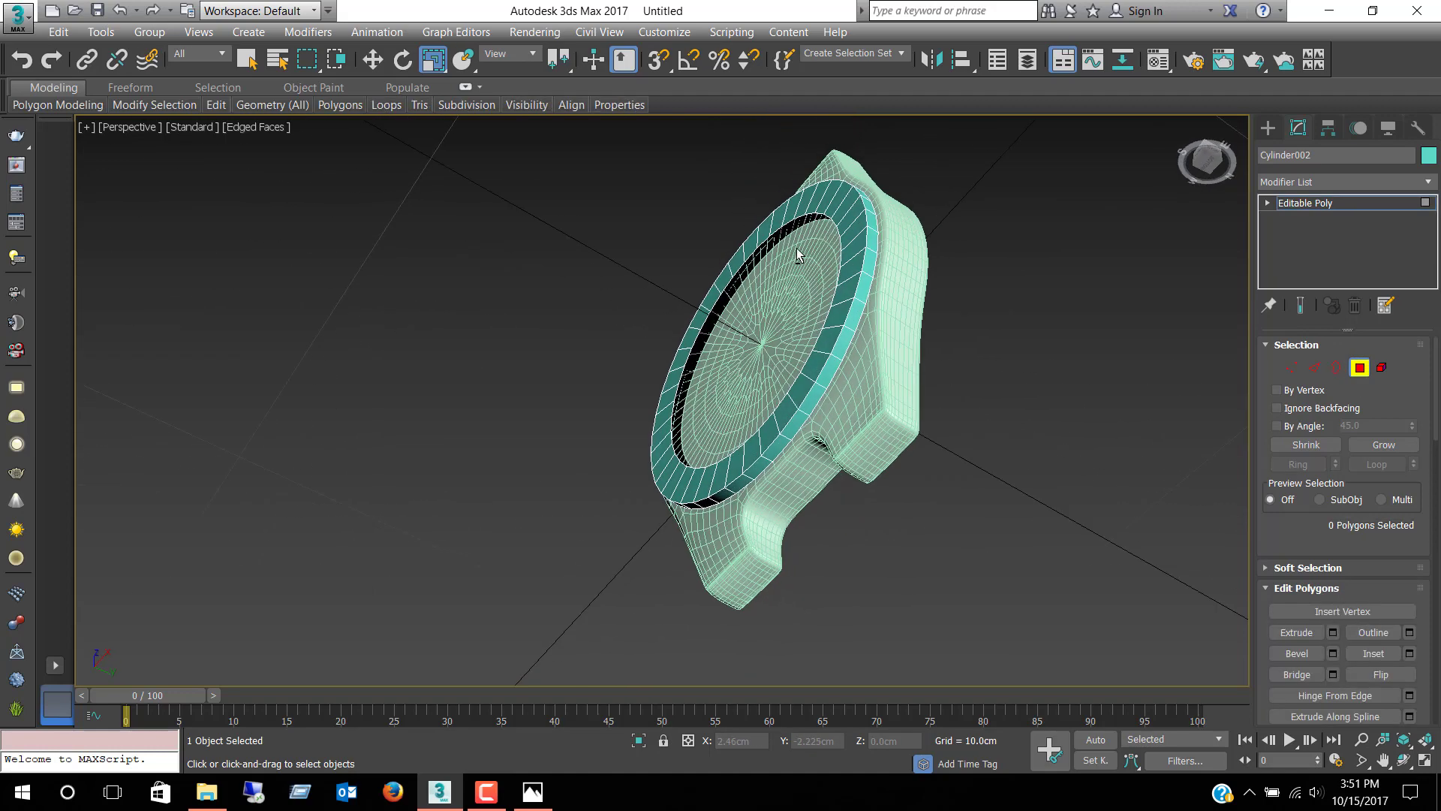
key(alt+w)
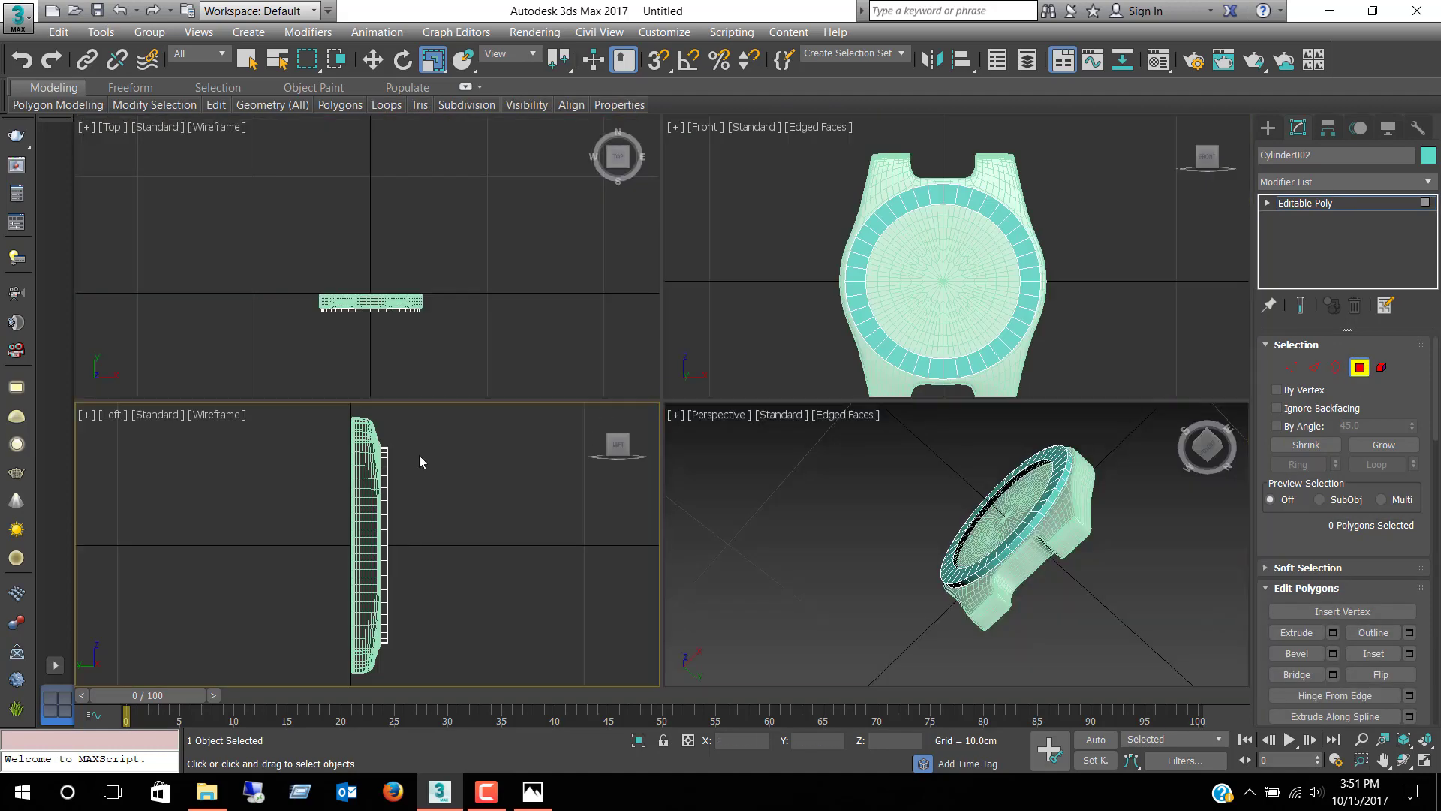
click(392, 443)
key(alt+w)
scroll(458, 379, down, 3)
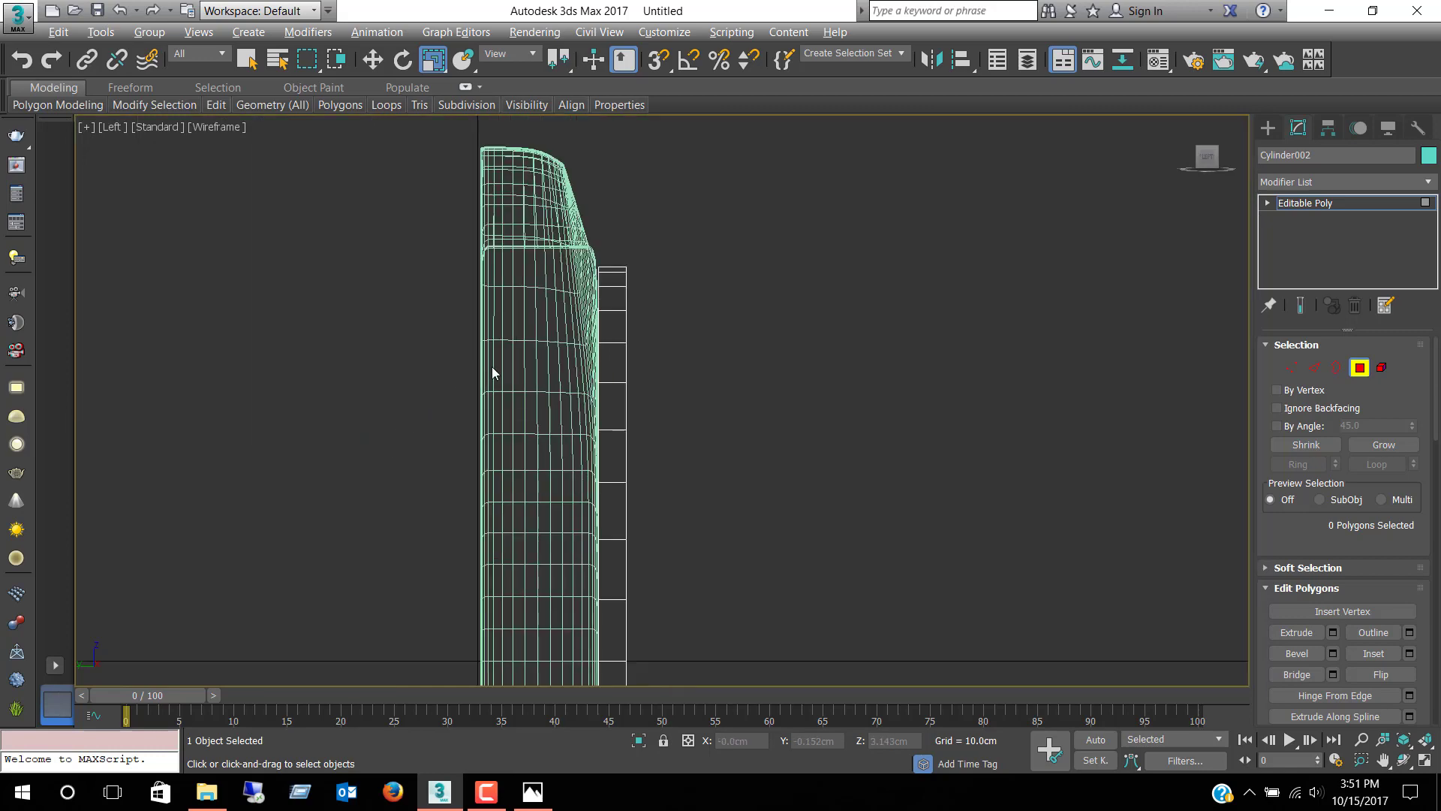
middle_drag(492, 366, 565, 292)
click(573, 275)
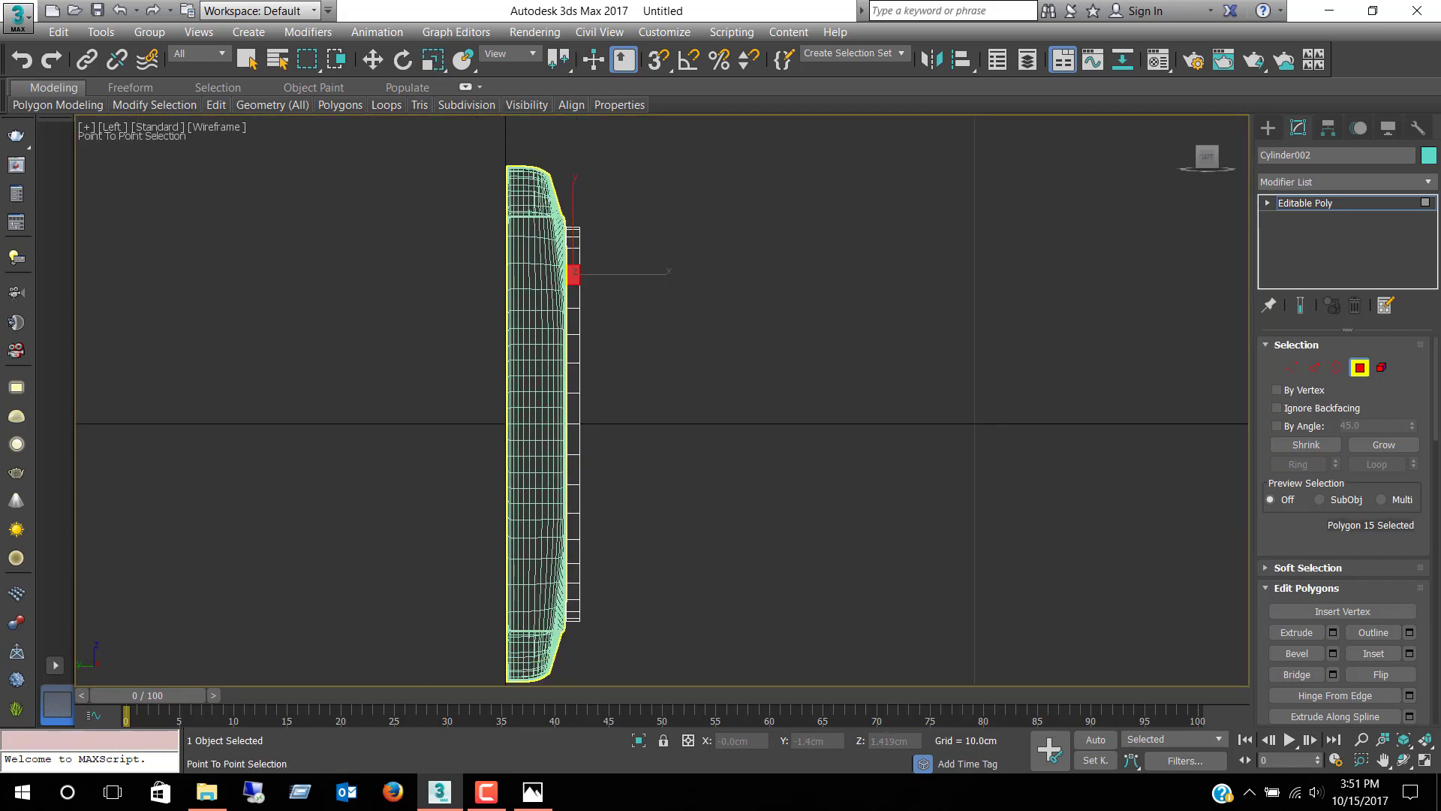
ctrl+click(574, 351)
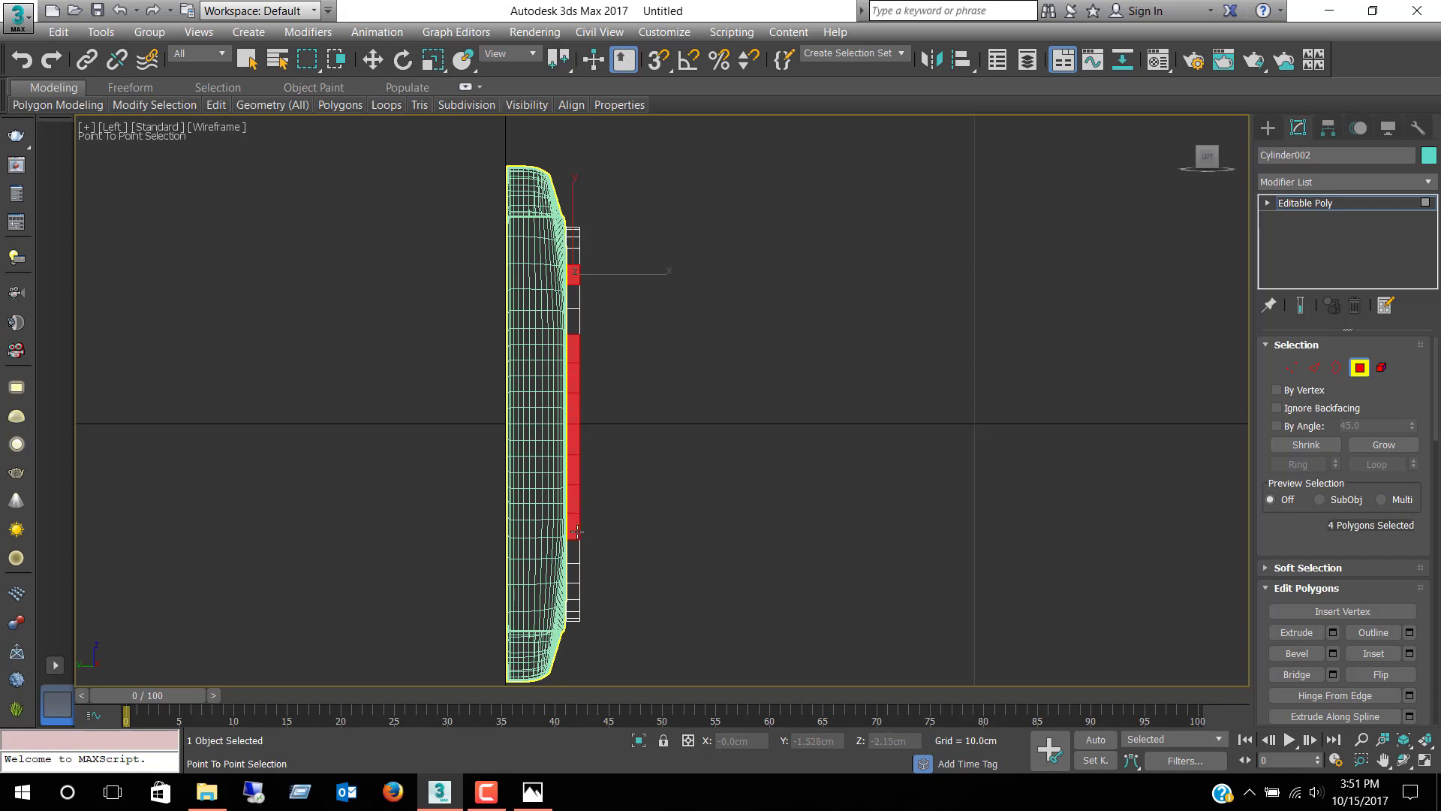
click(573, 615)
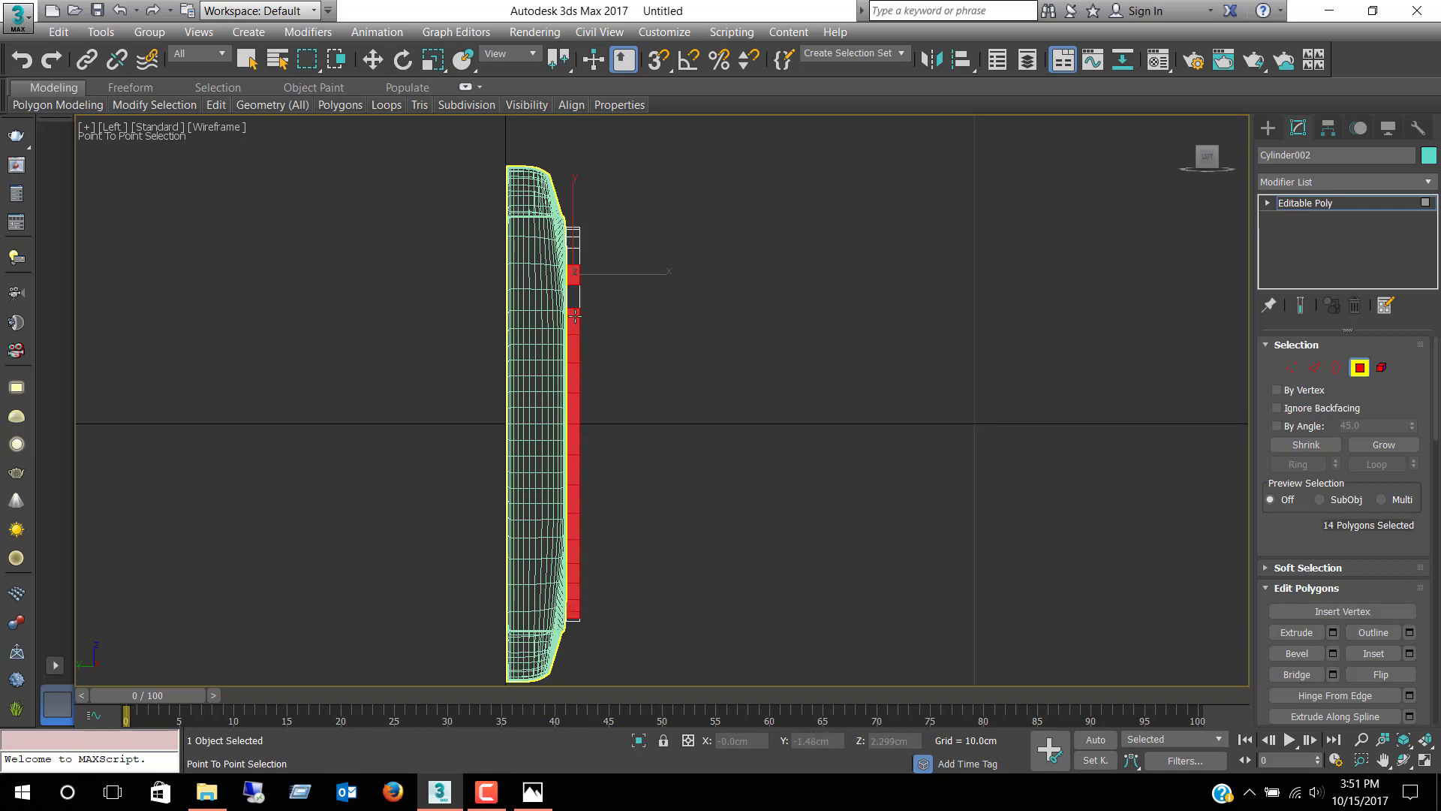
click(573, 255)
click(576, 229)
Step: Extend the outer-edge polygon selection around the ring in the Perspective view
key(r)
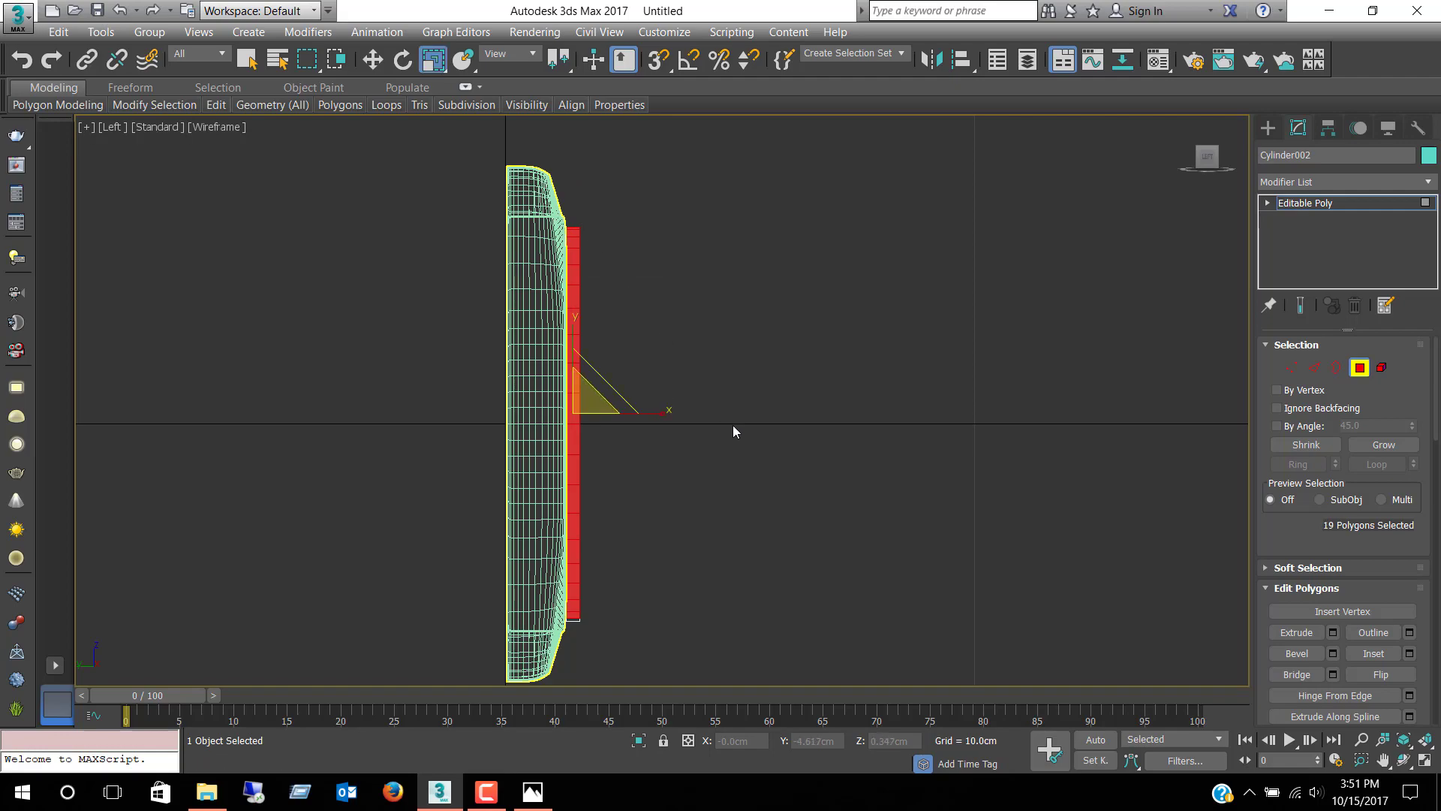
key(alt+w)
right_click(999, 571)
key(alt+w)
mouse_move(844, 366)
alt+middle_down()
mouse_move(836, 444)
mouse_move(936, 456)
mouse_move(894, 469)
mouse_move(704, 408)
alt+middle_up()
key(q)
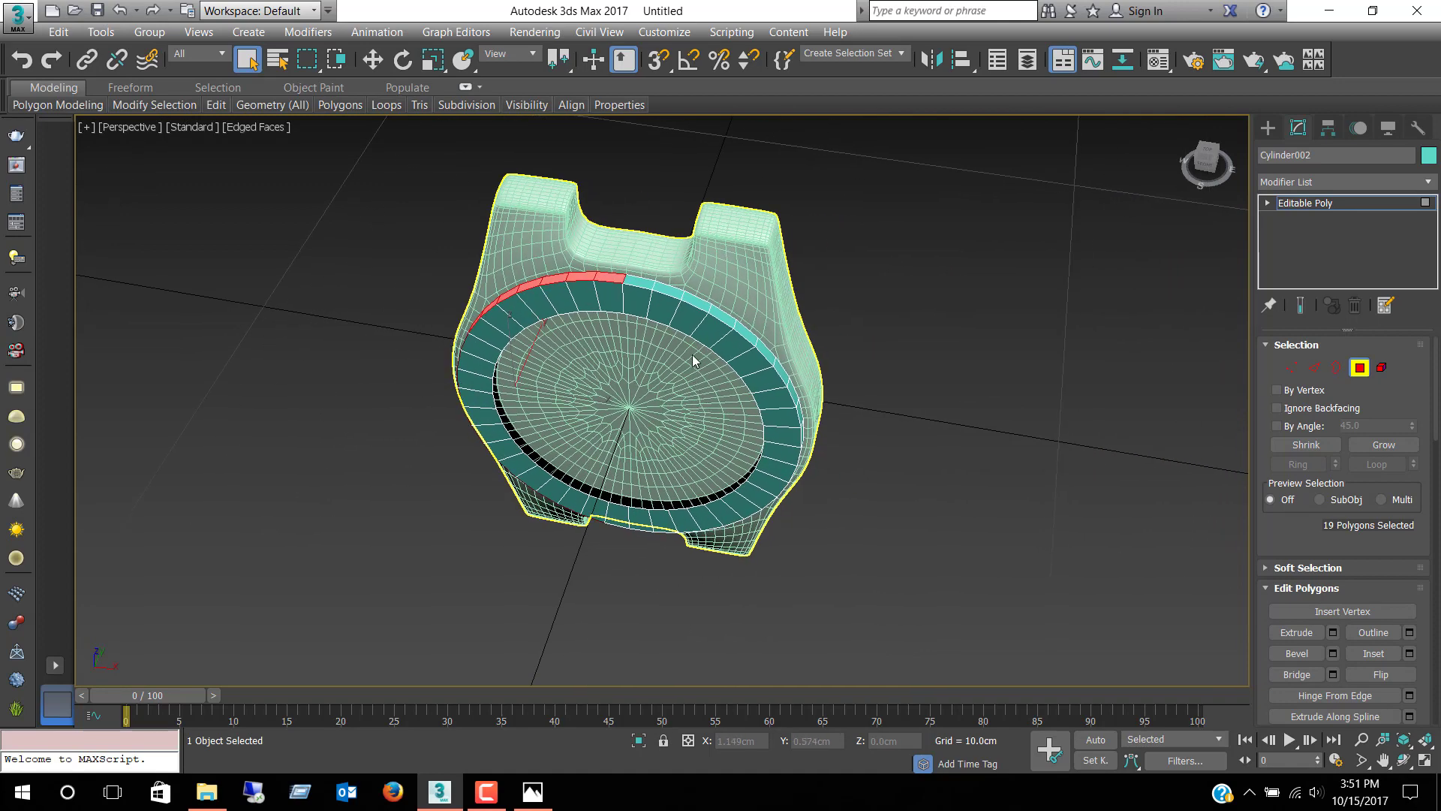
ctrl+shift+click(673, 291)
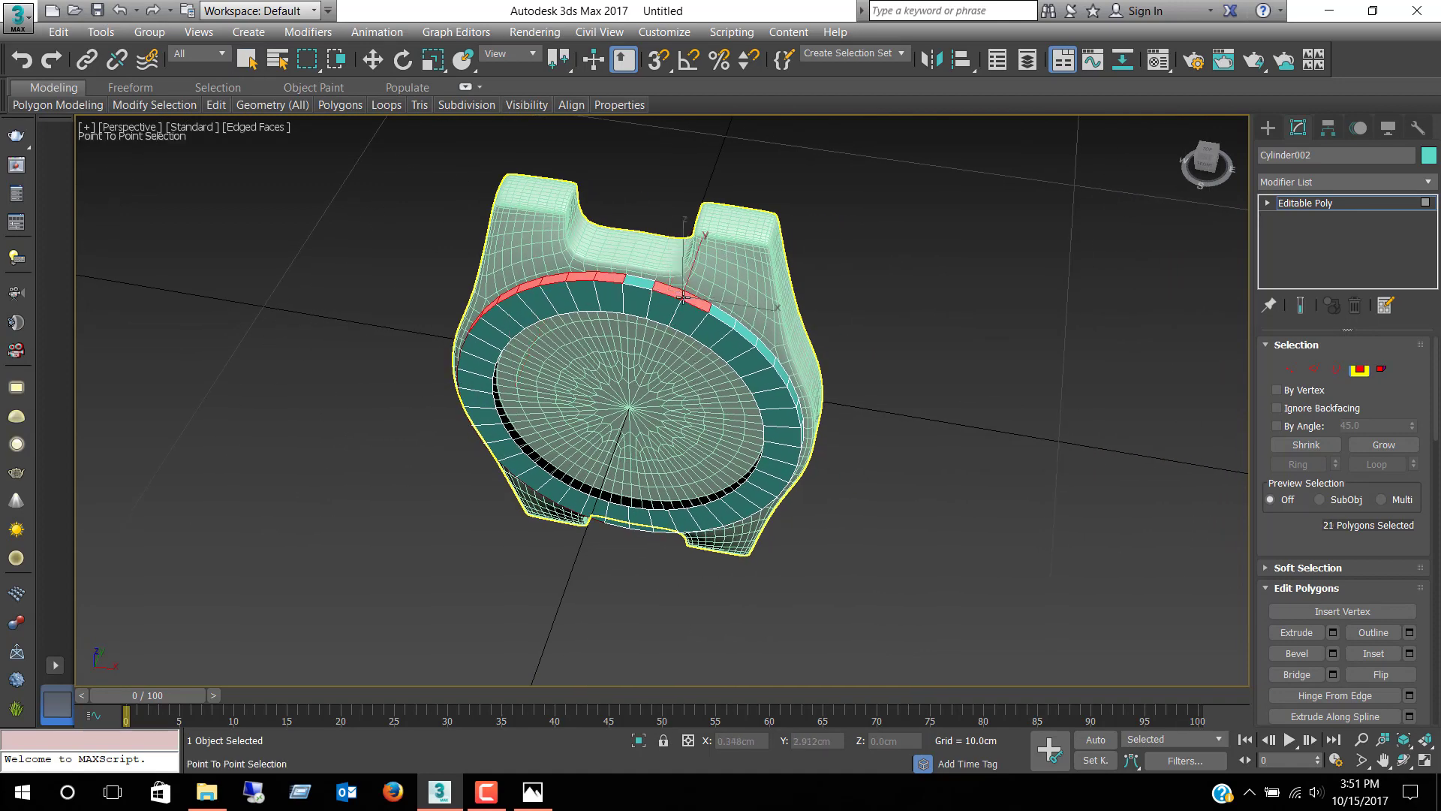
click(807, 422)
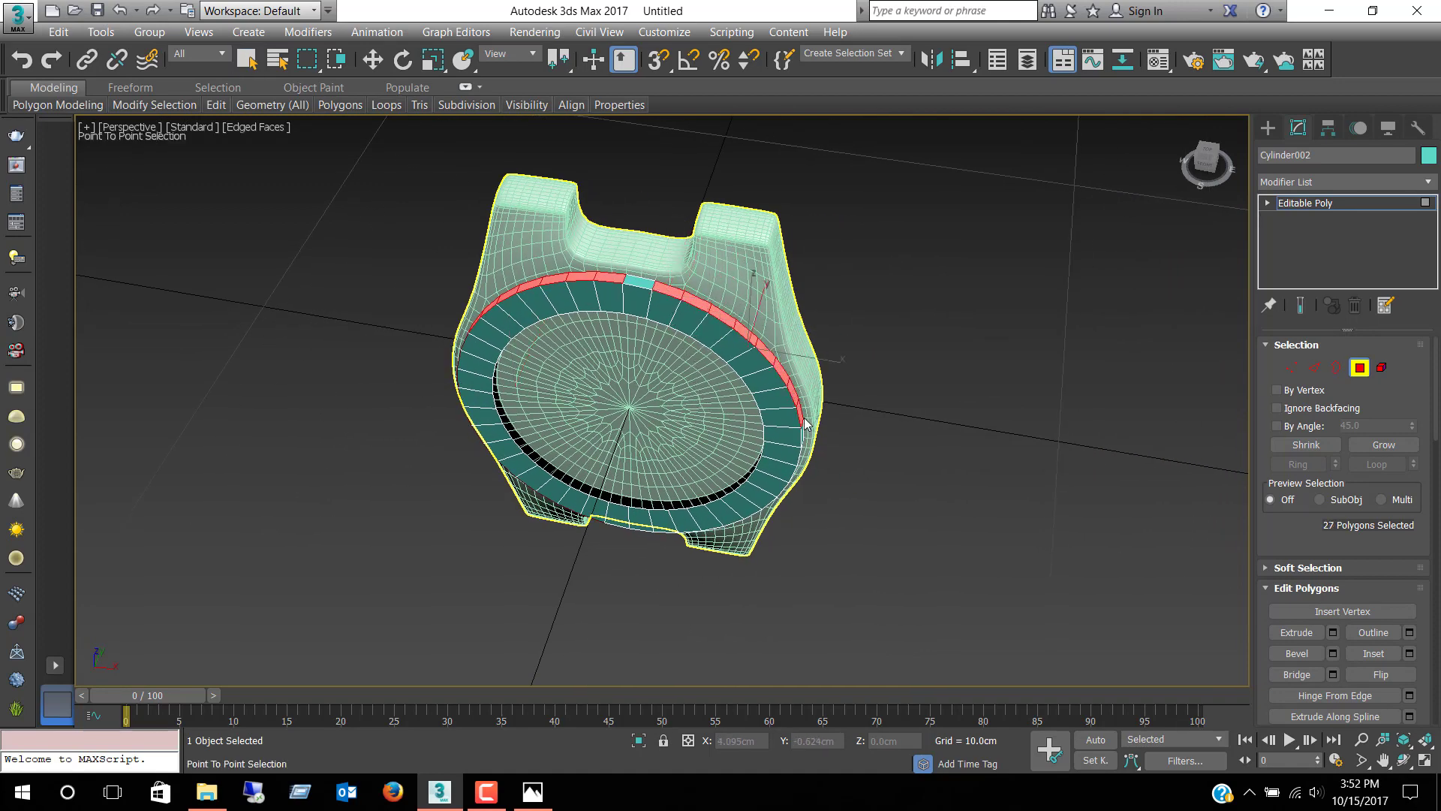
right_click(806, 425)
Step: Redo the ring selection until all 40 outer-edge polygons are selected
mouse_move(830, 474)
alt+middle_down()
mouse_move(787, 452)
mouse_move(702, 342)
alt+middle_up()
click(607, 269)
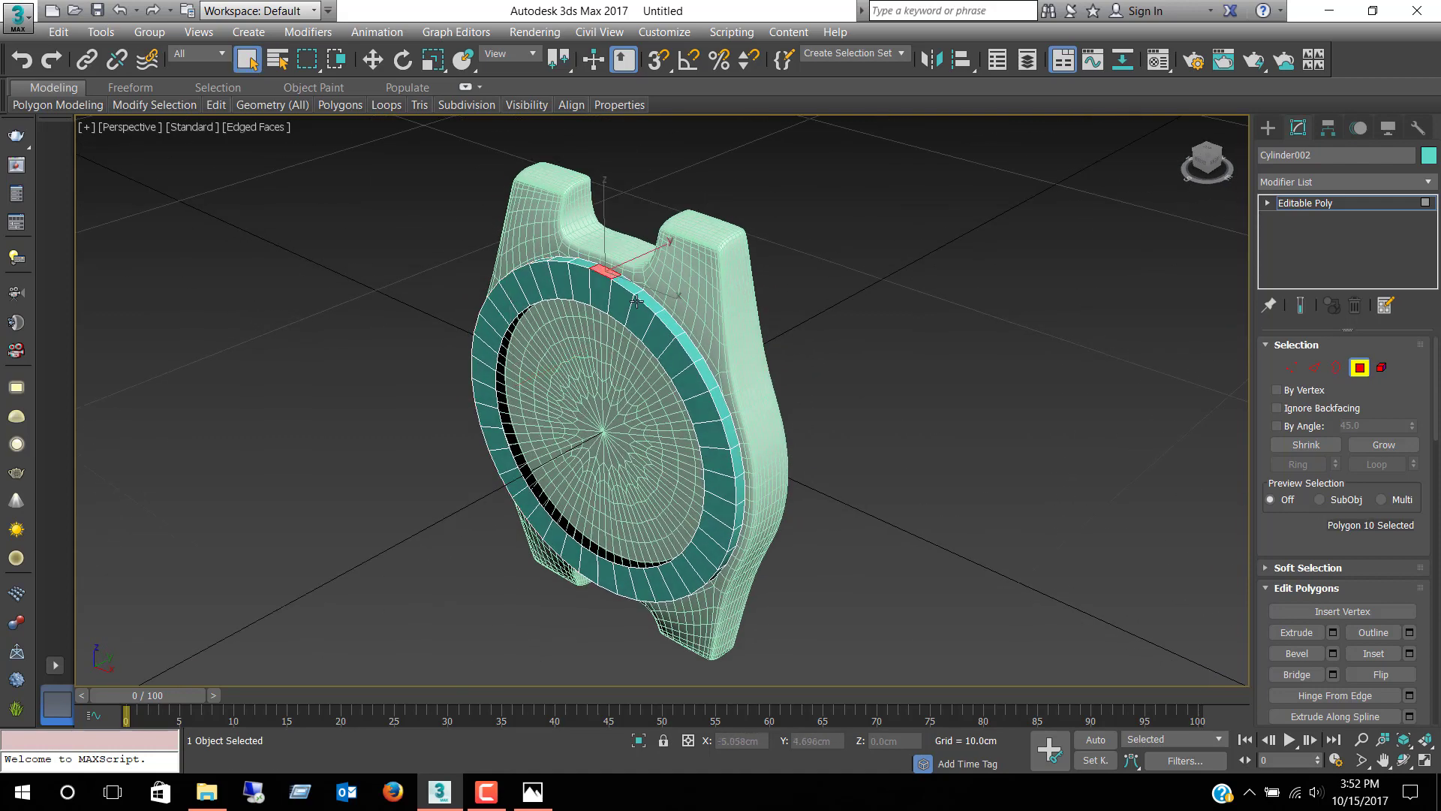
shift+click(676, 331)
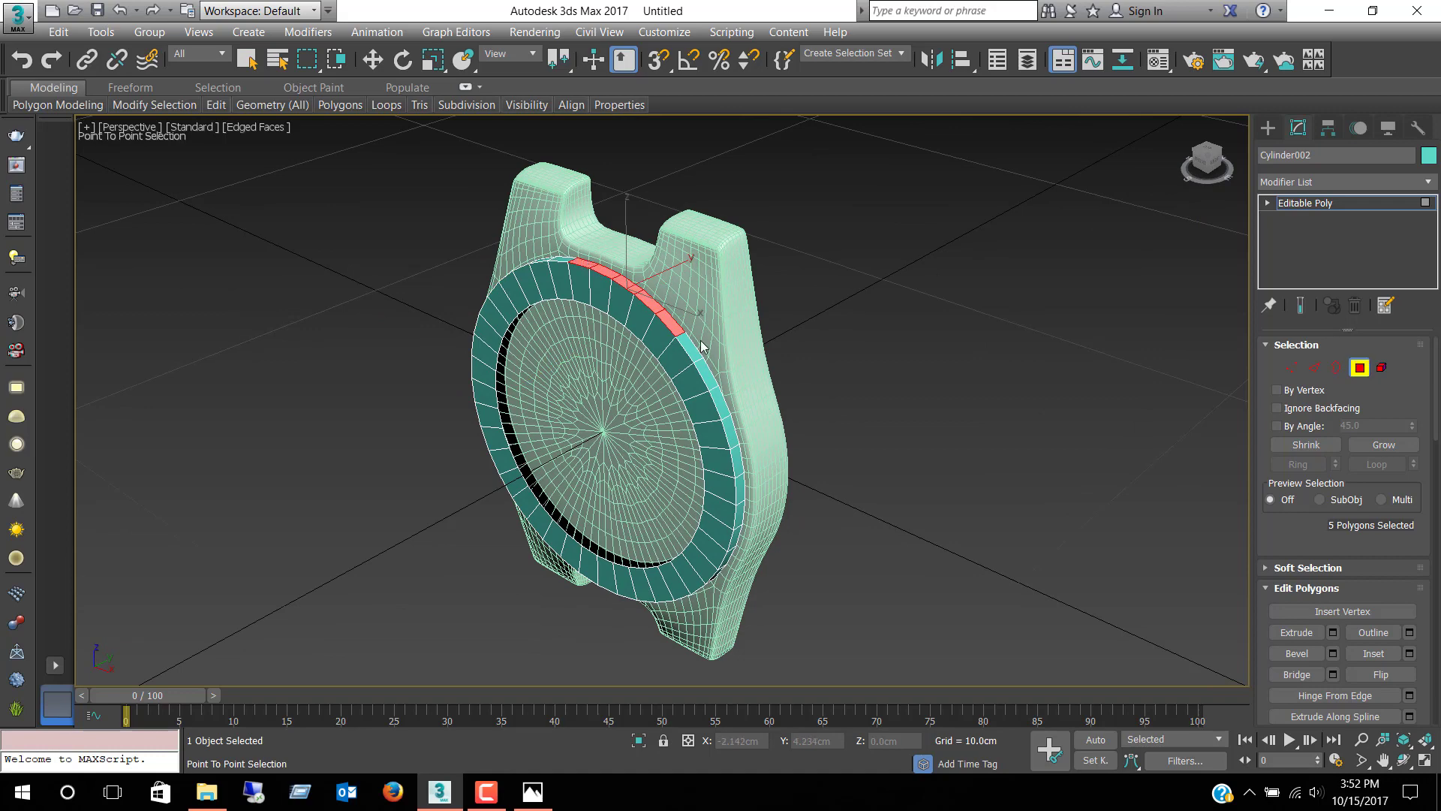
click(750, 504)
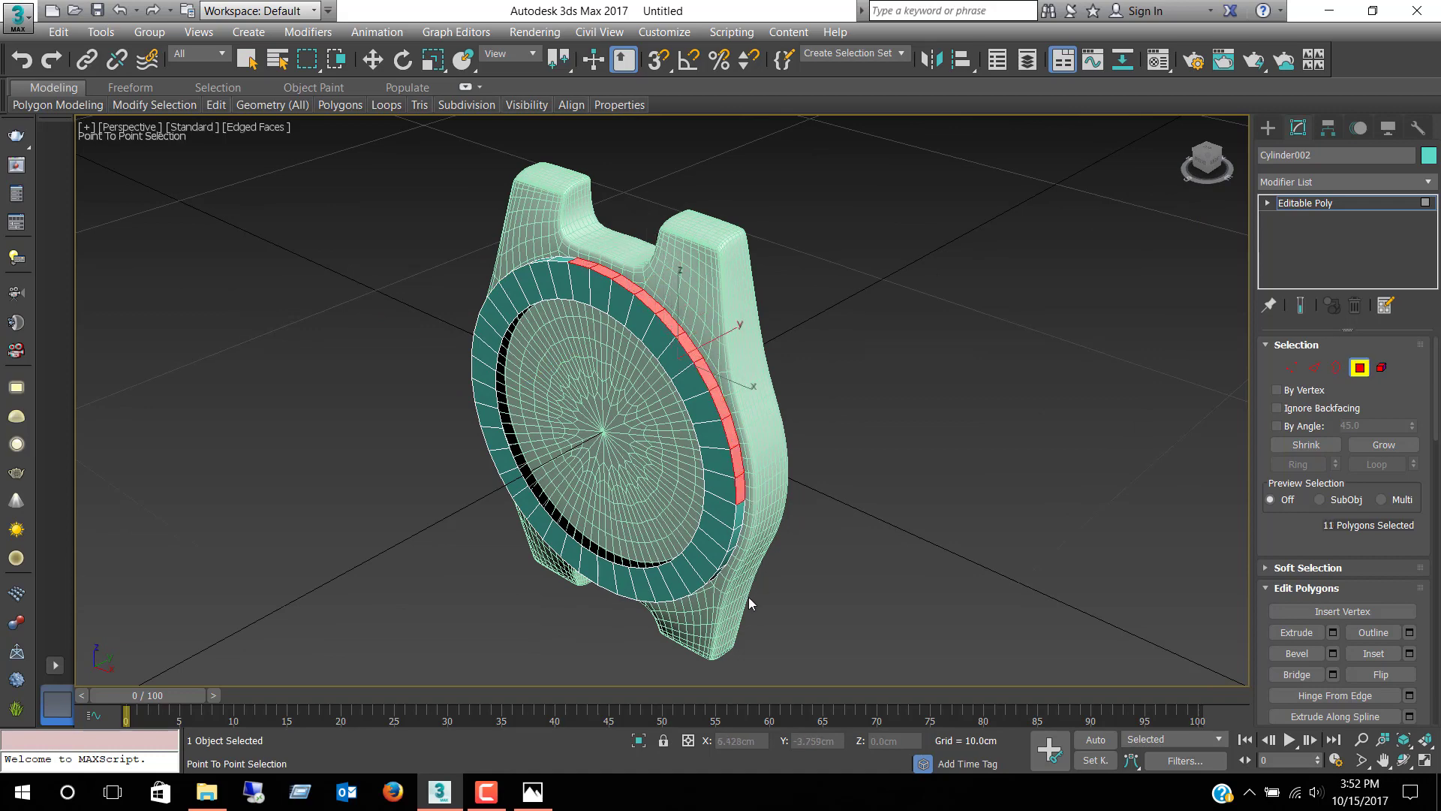
click(717, 521)
mouse_move(717, 522)
alt+middle_down()
mouse_move(683, 391)
mouse_move(862, 537)
mouse_move(763, 349)
alt+middle_up()
right_click(854, 553)
key(alt+shift+p)
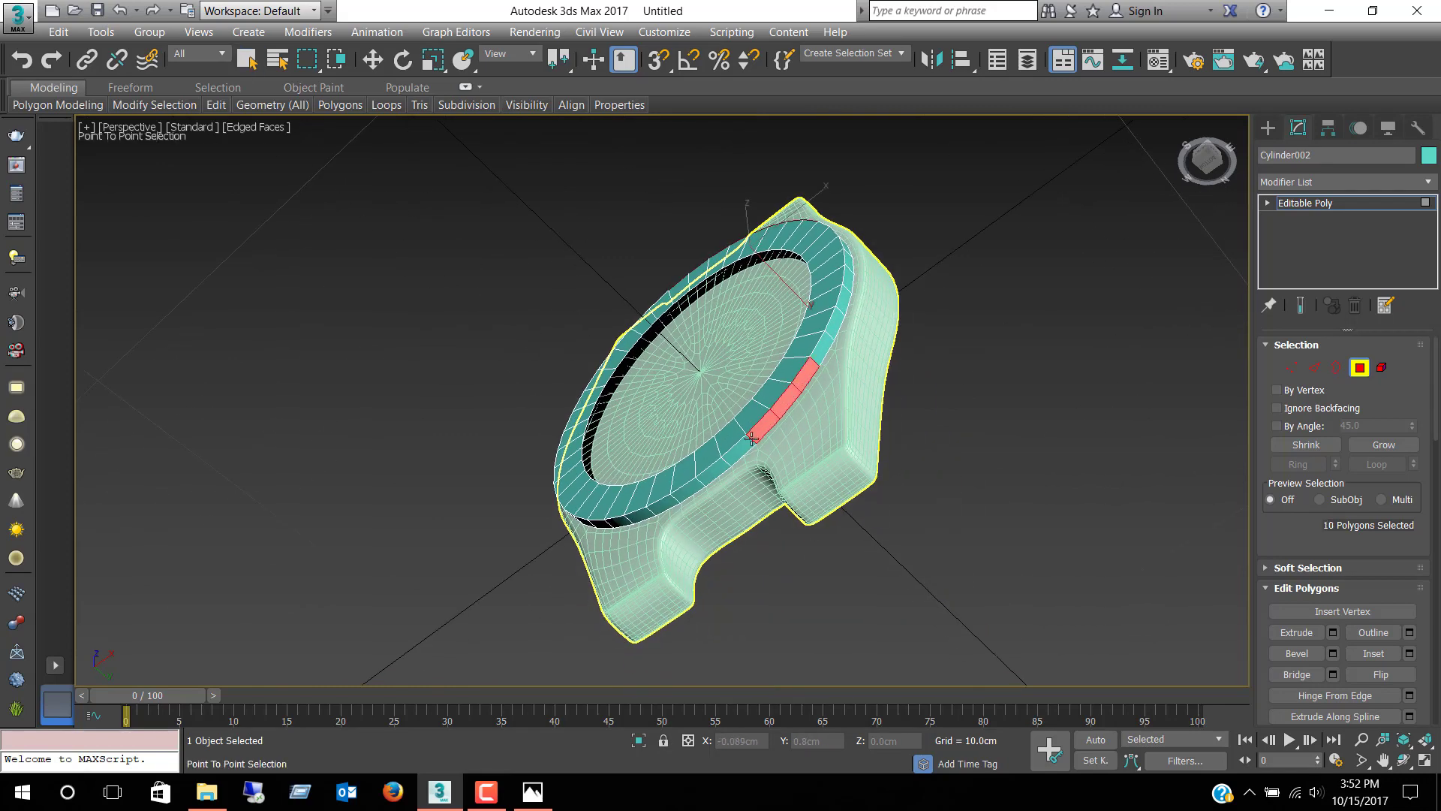
click(626, 524)
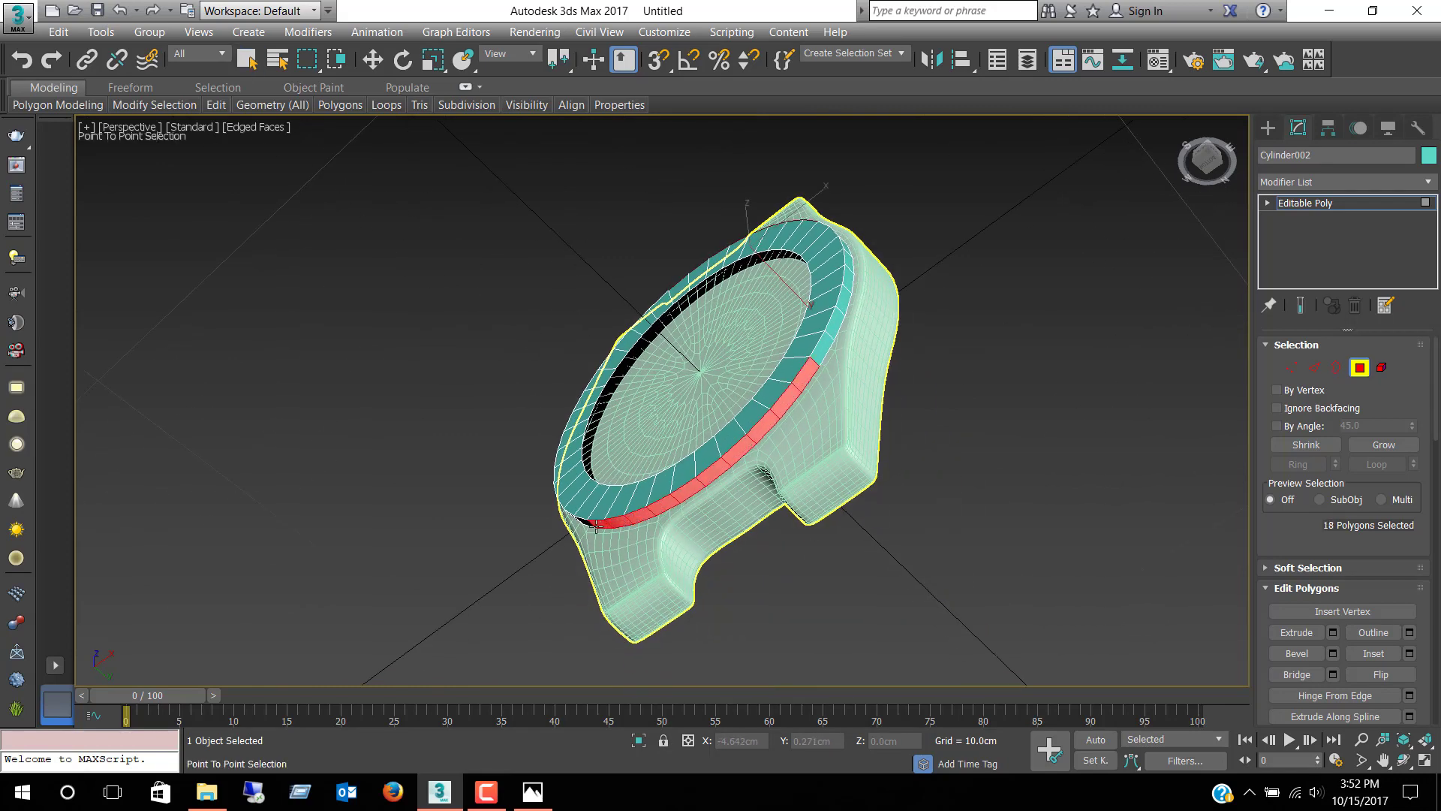
right_click(597, 528)
alt+middle_drag(540, 508, 702, 415)
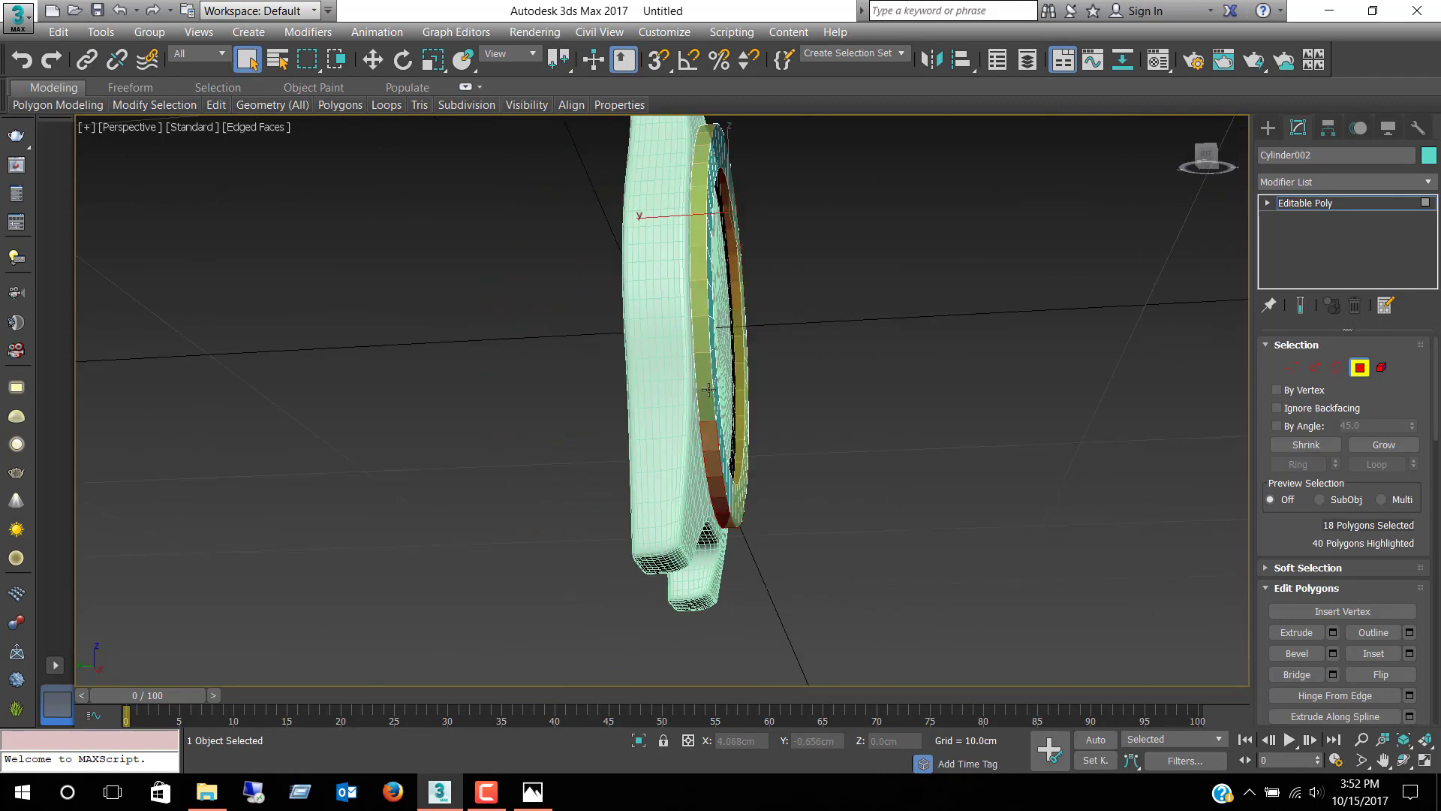
shift+click(709, 389)
mouse_move(749, 353)
alt+middle_down()
mouse_move(801, 380)
mouse_move(724, 443)
mouse_move(564, 395)
mouse_move(713, 394)
mouse_move(711, 348)
mouse_move(687, 365)
mouse_move(727, 395)
mouse_move(563, 457)
mouse_move(655, 430)
mouse_move(777, 327)
alt+middle_up()
right_click(778, 327)
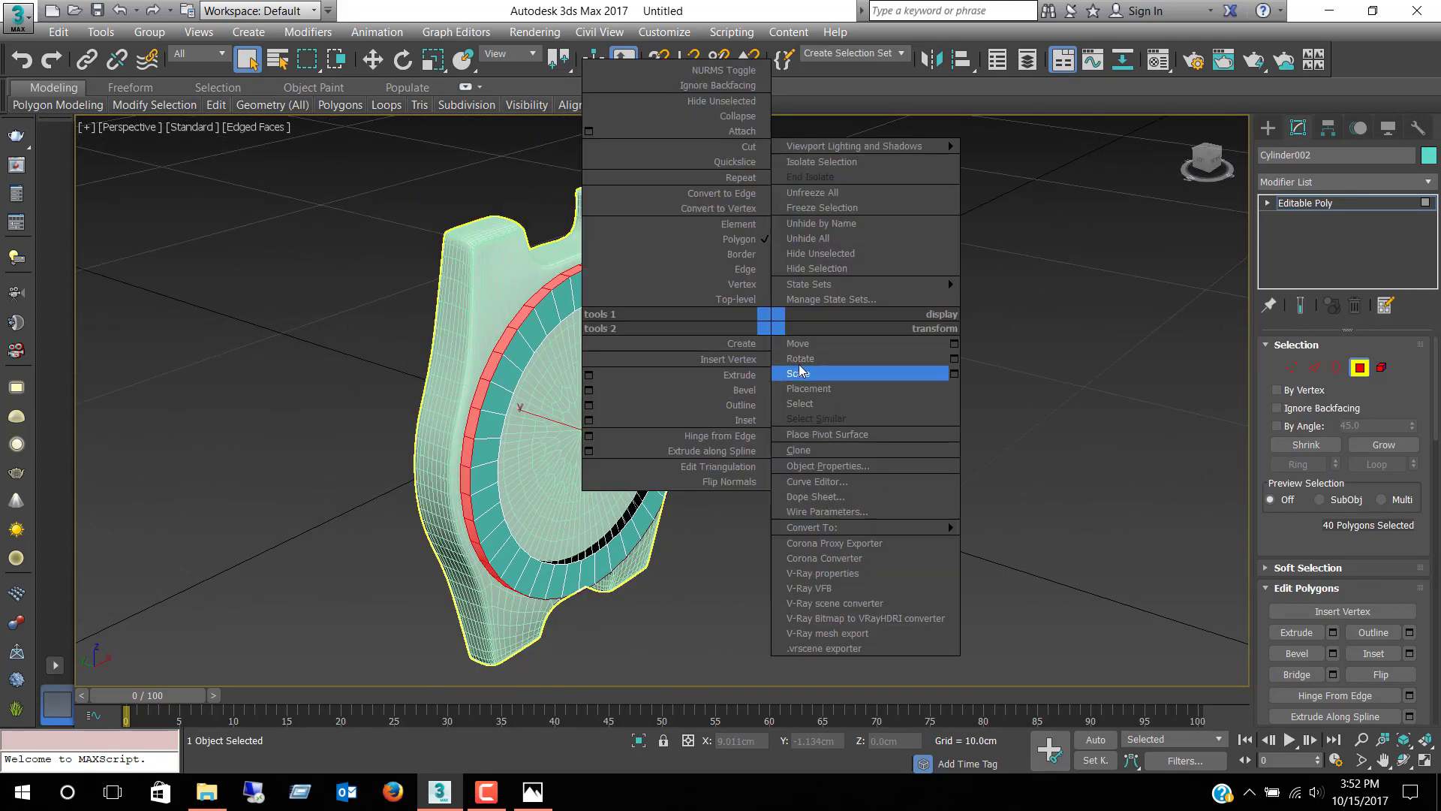
click(610, 375)
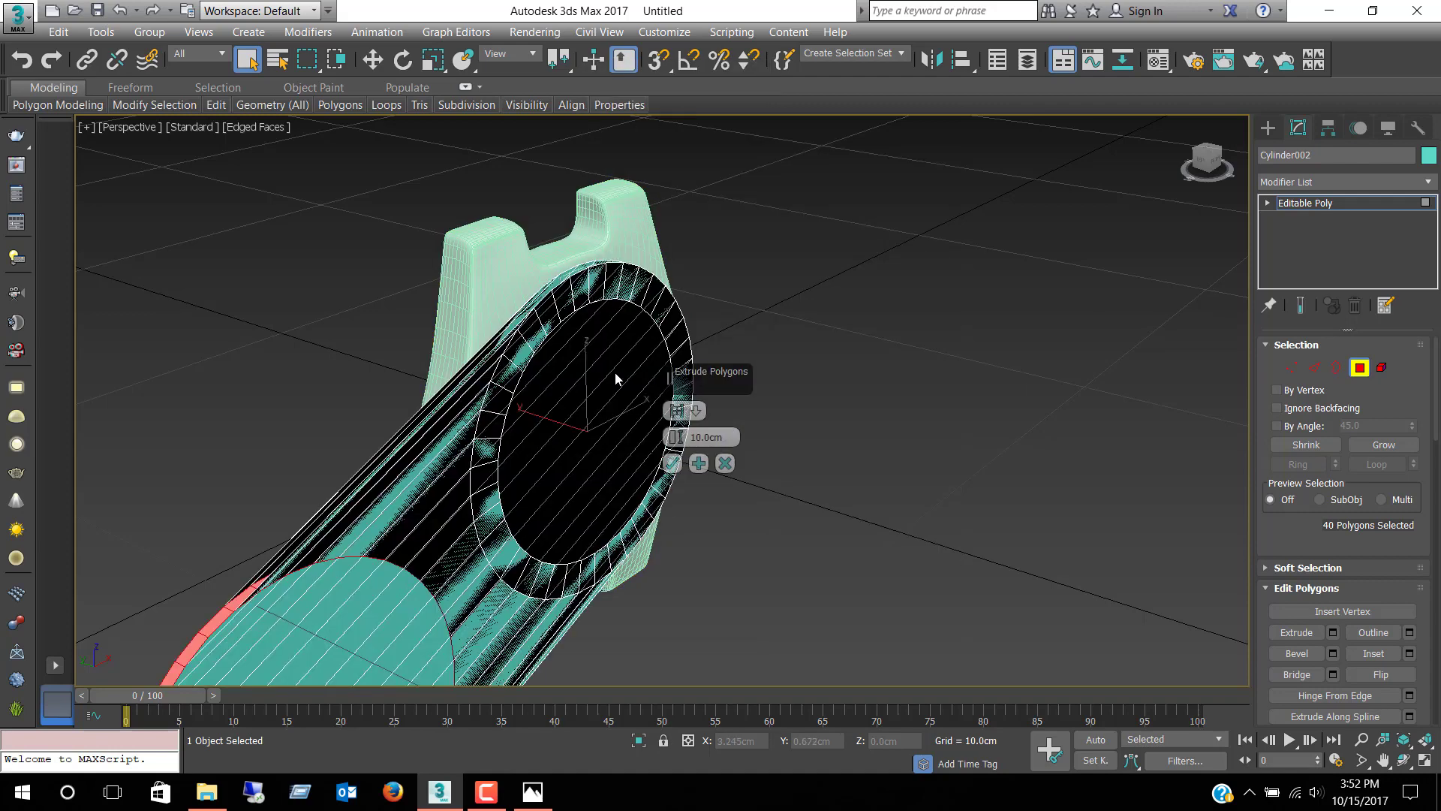
right_click(677, 438)
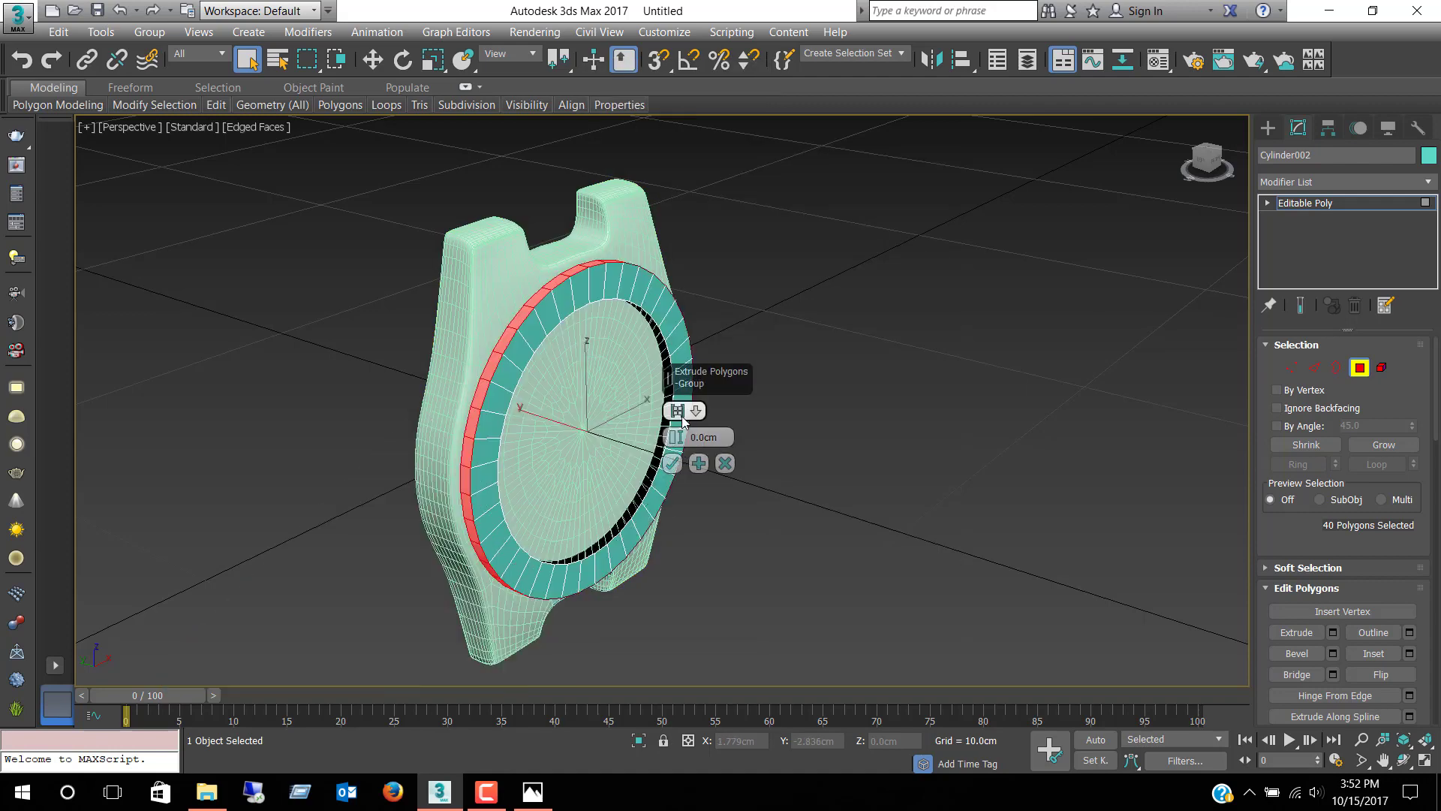
click(679, 414)
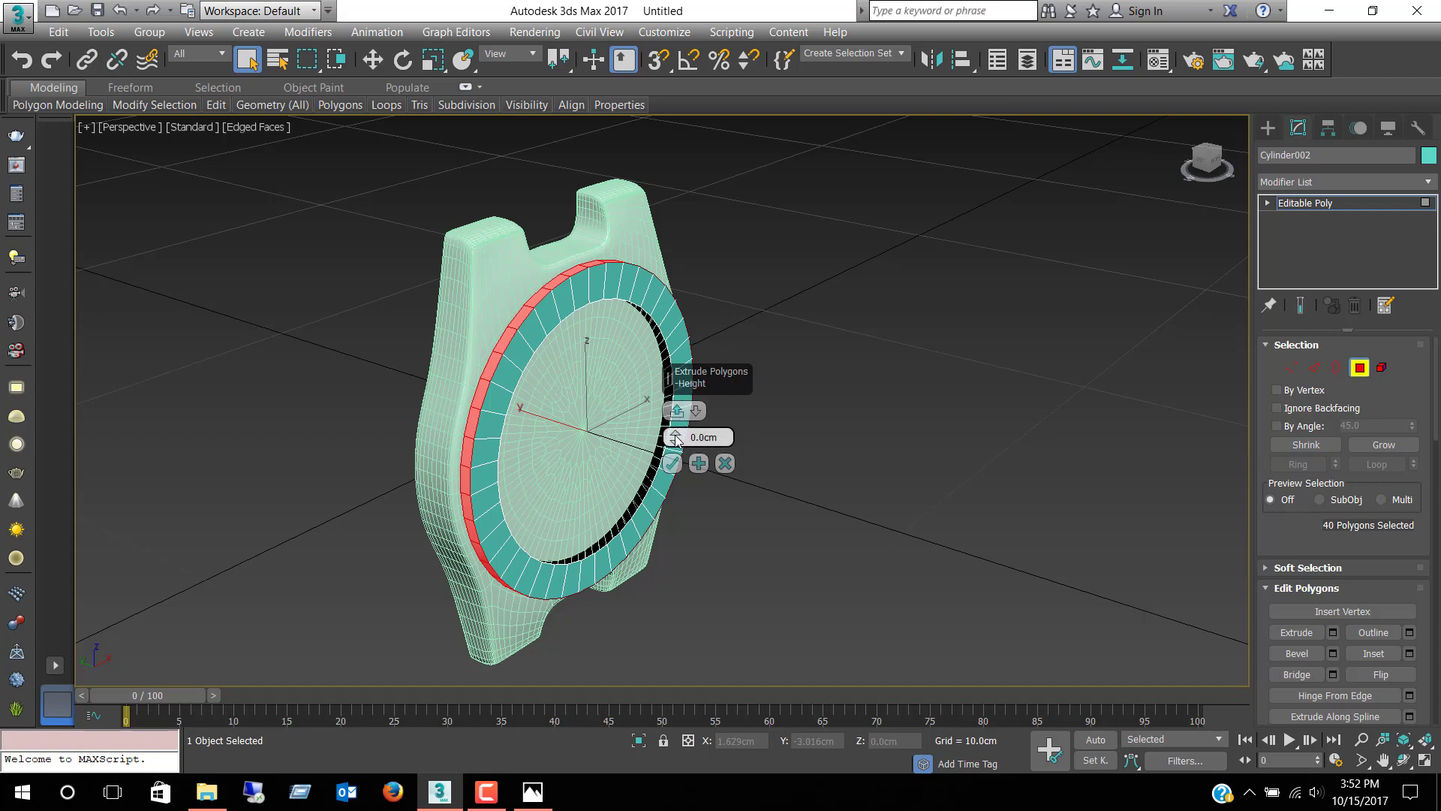
click(675, 439)
drag(674, 434, 675, 419)
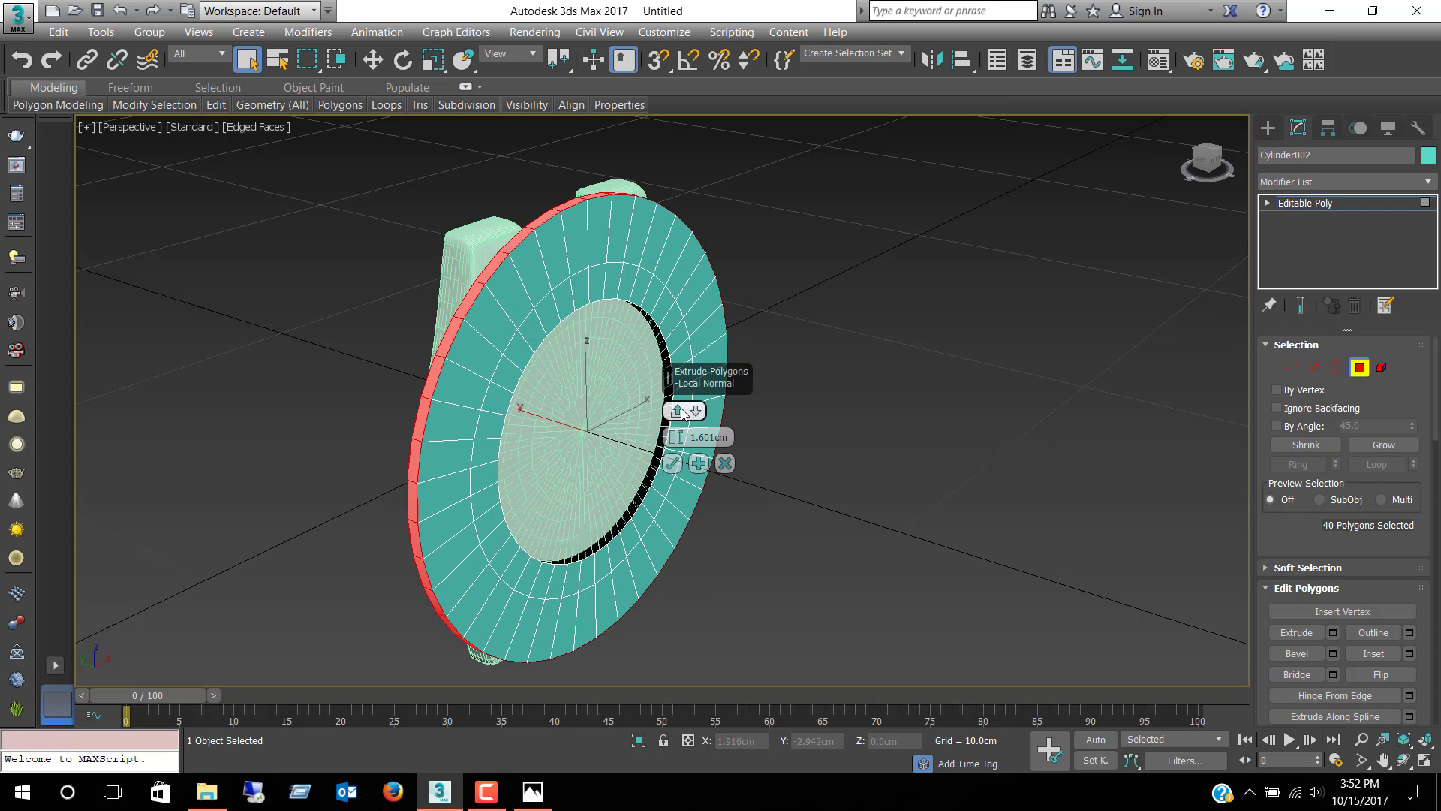
click(683, 412)
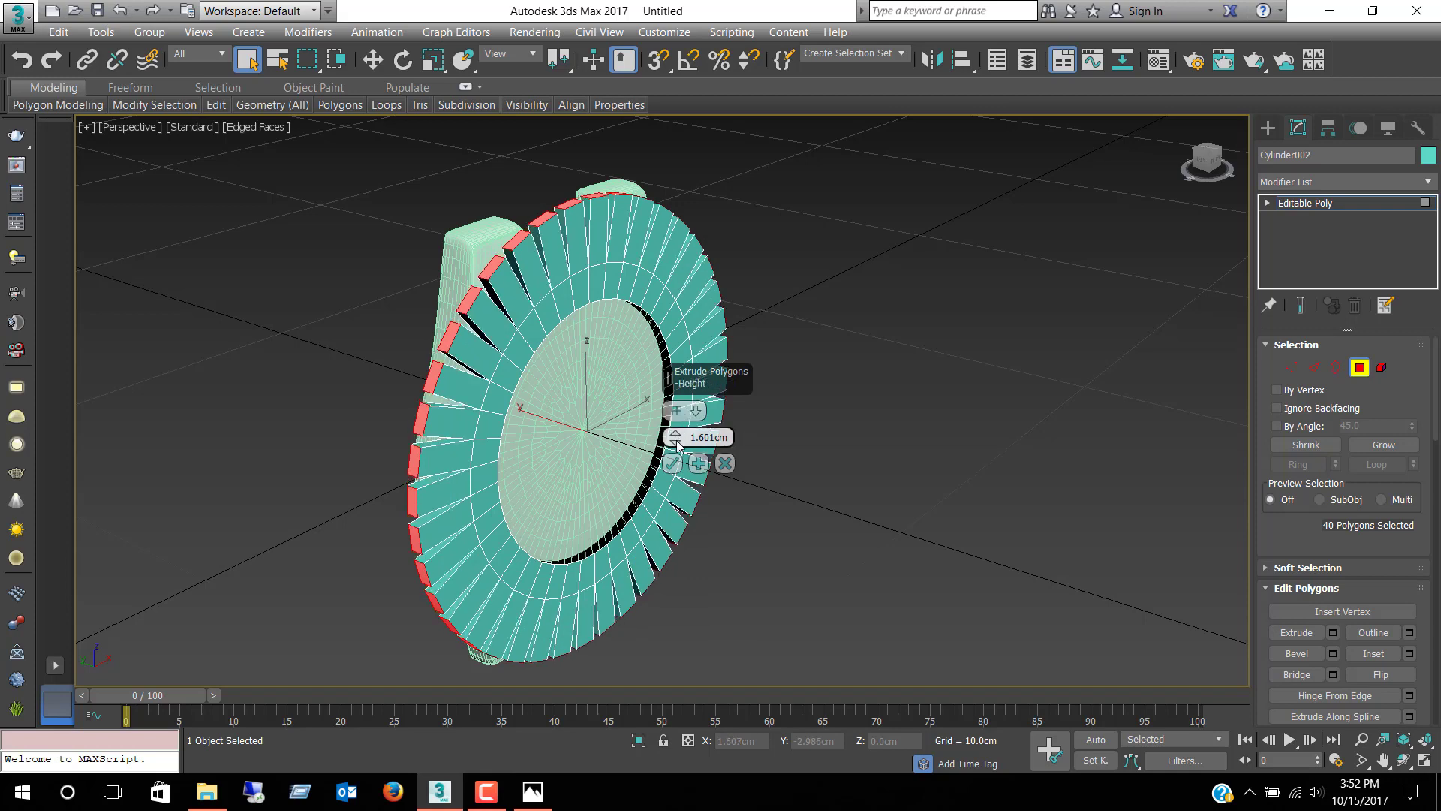
click(724, 463)
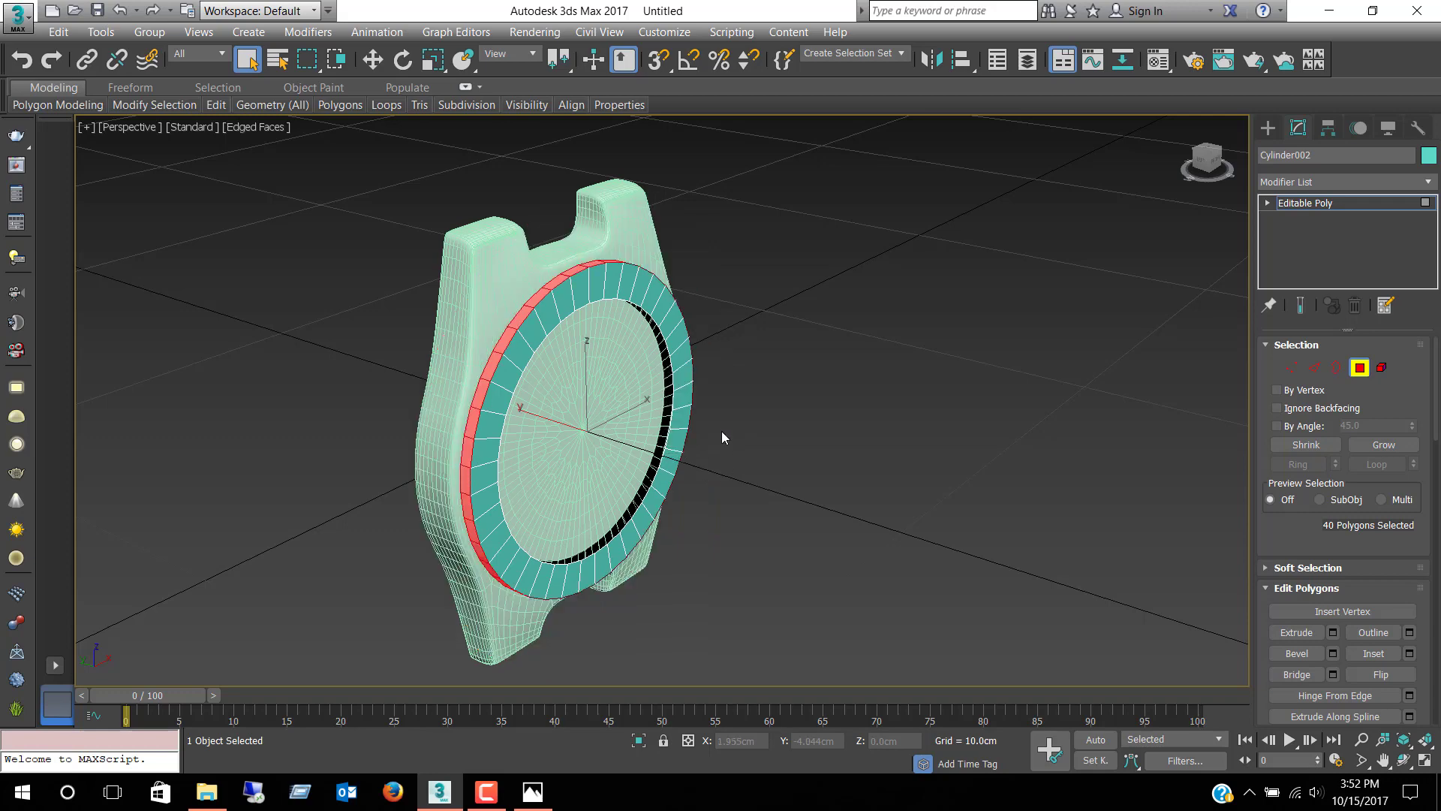
right_click(715, 425)
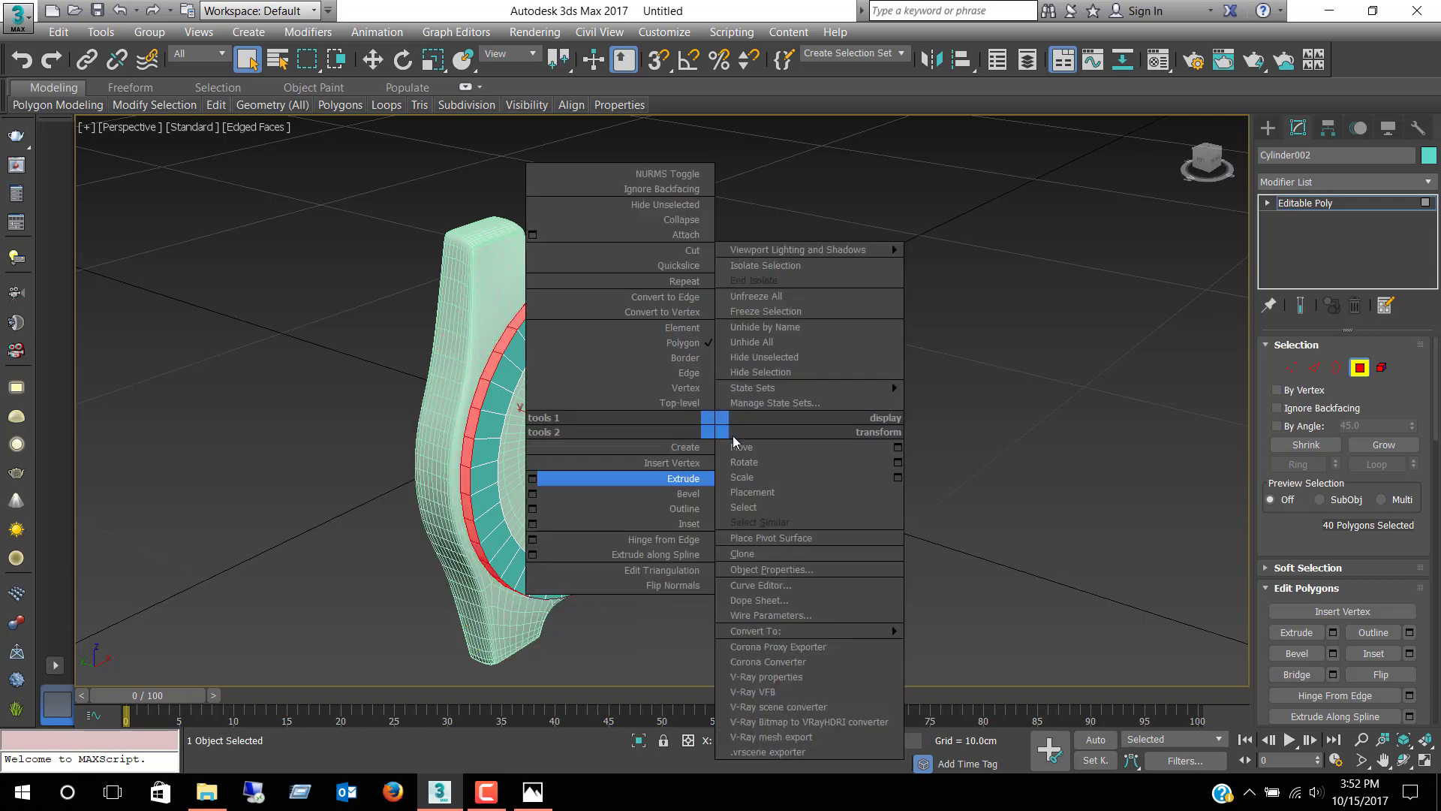
Step: Bevel the 40 selected outer bezel polygons with 0.18cm height and -0.07cm outline
click(537, 494)
right_click(676, 437)
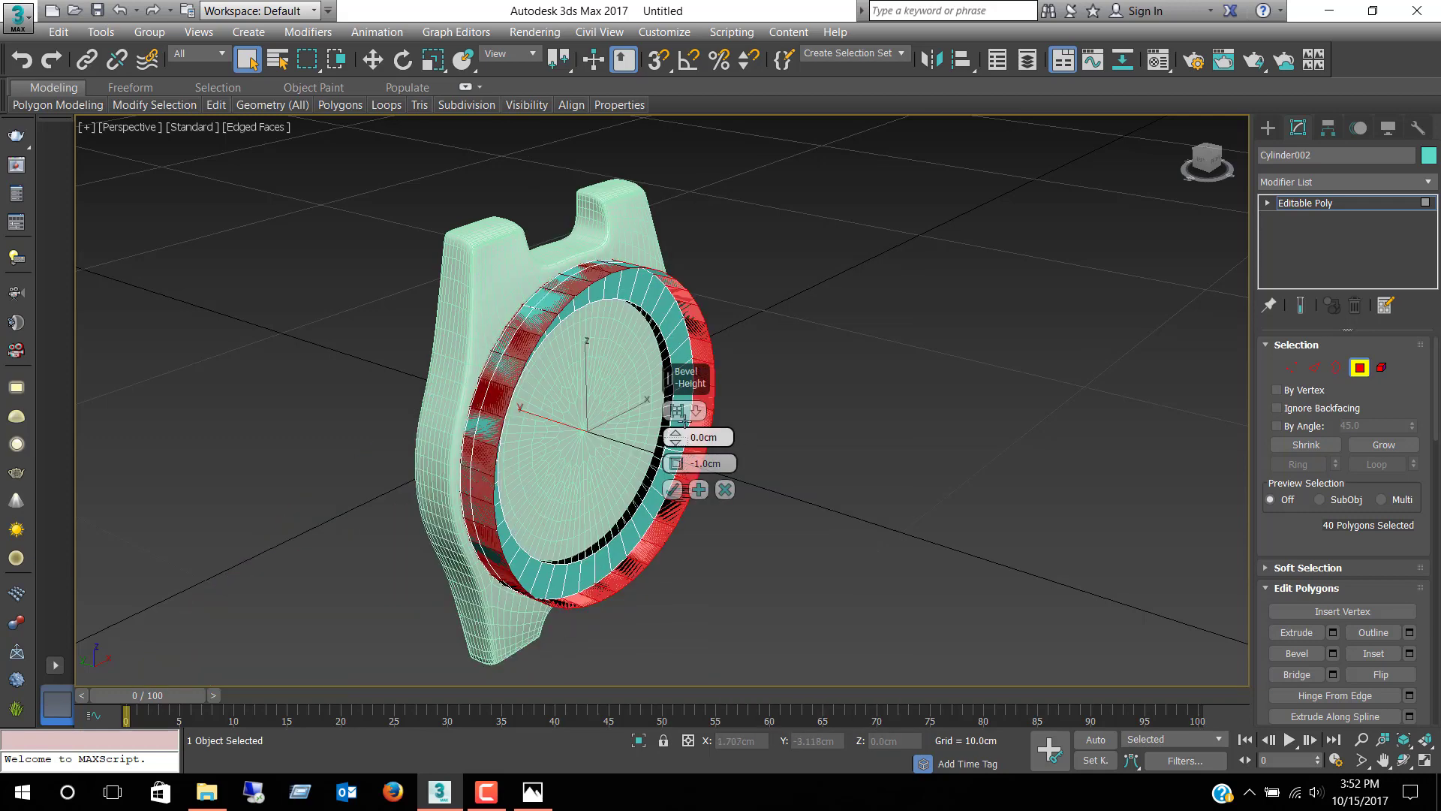
right_click(676, 463)
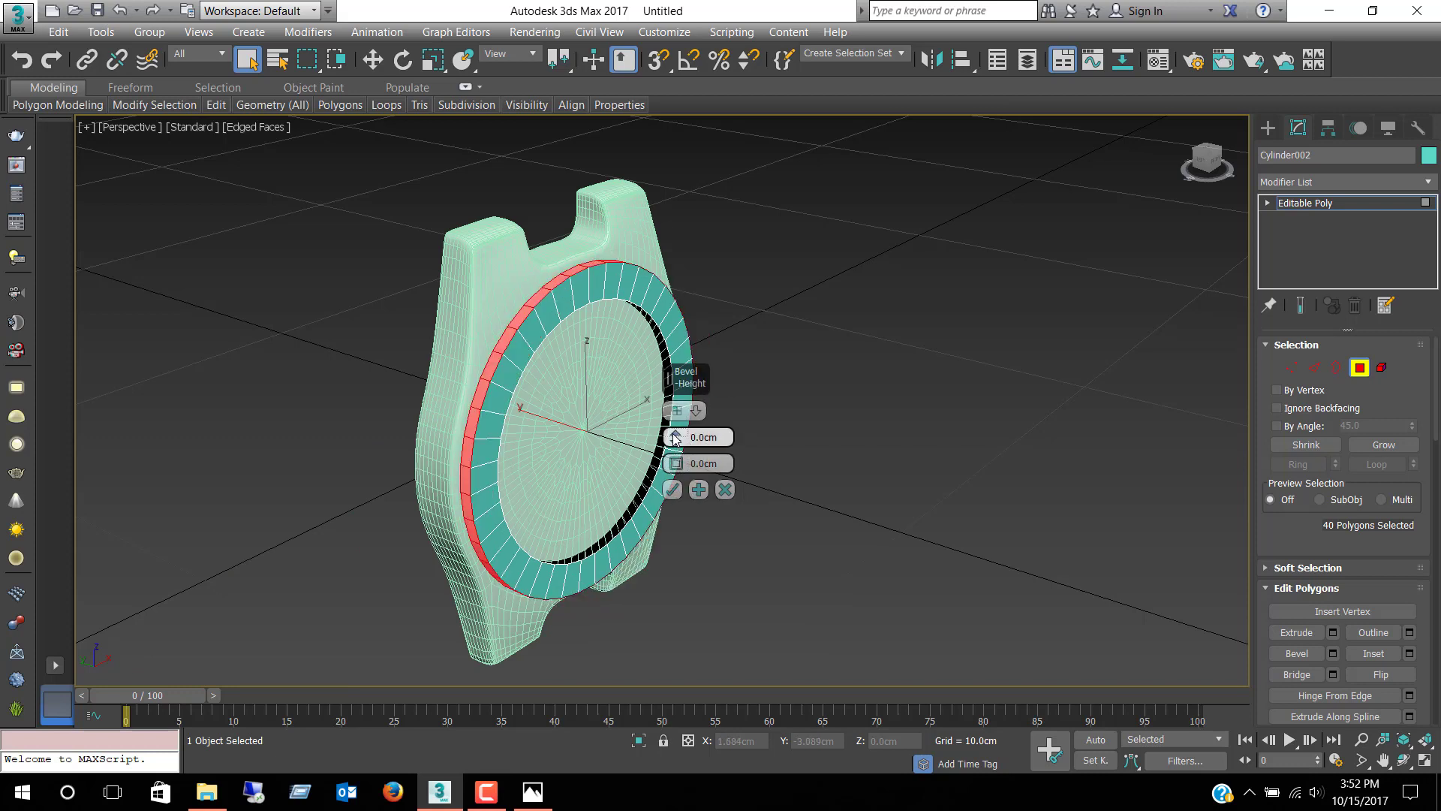
drag(674, 439, 674, 425)
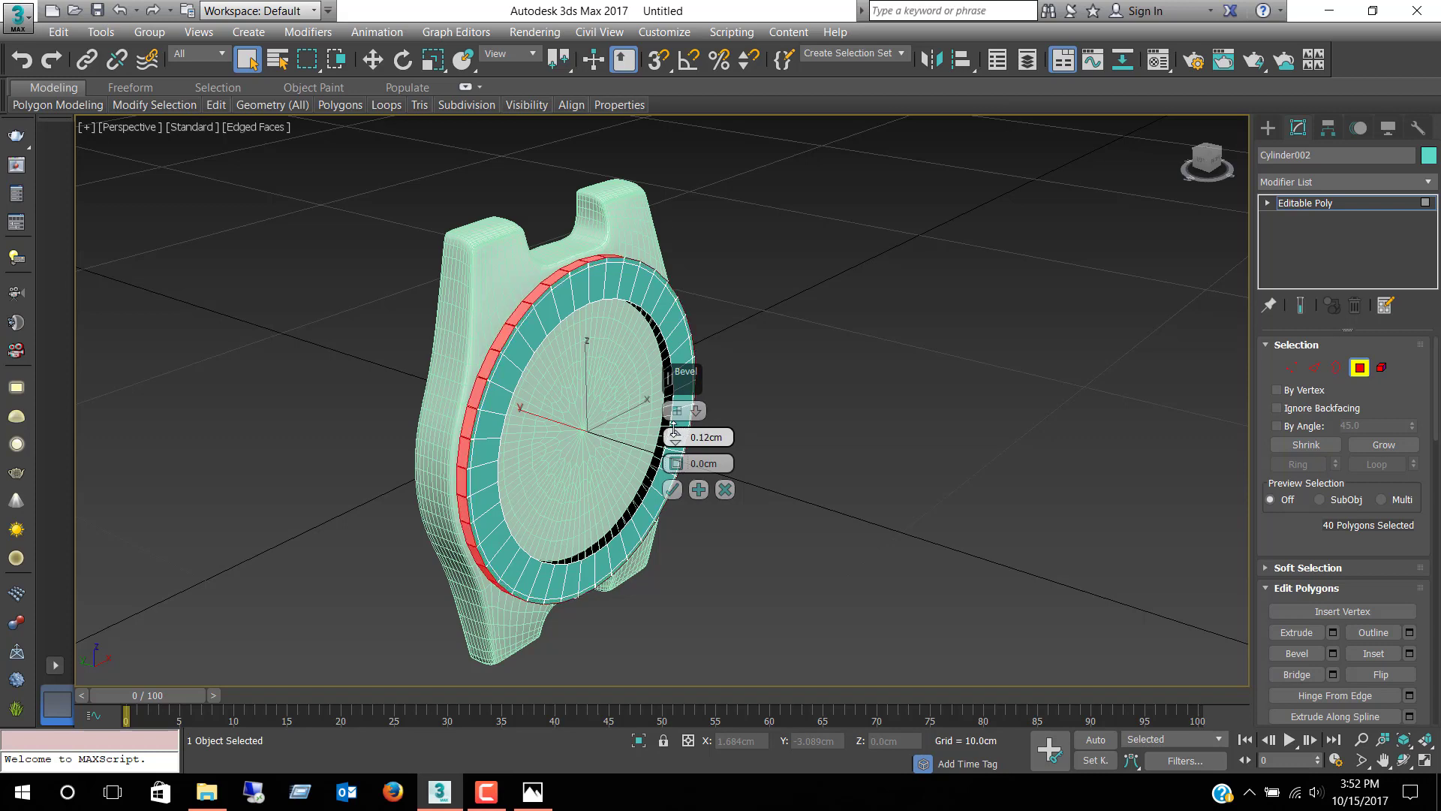
drag(678, 466, 674, 464)
right_click(677, 473)
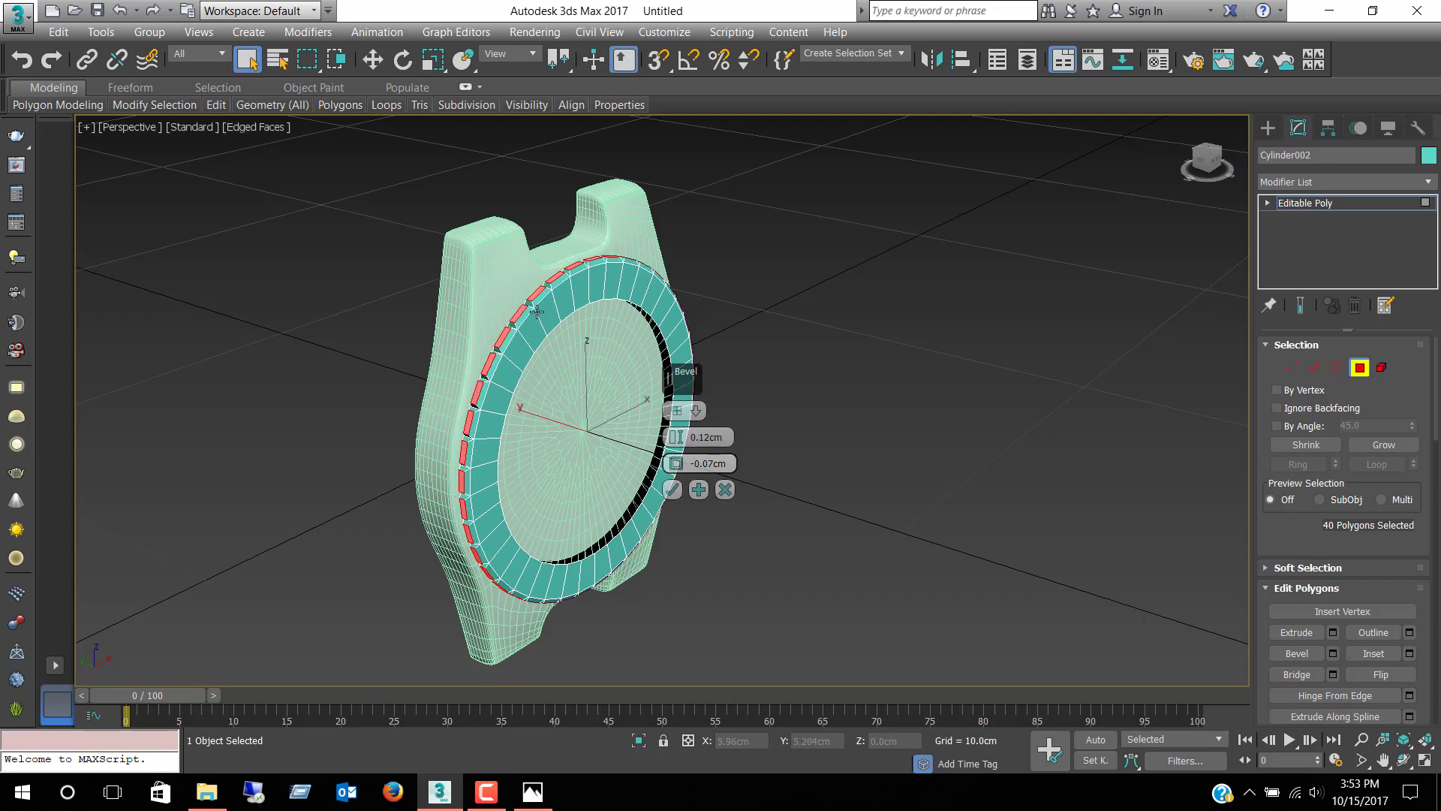
alt+middle_drag(536, 310, 675, 446)
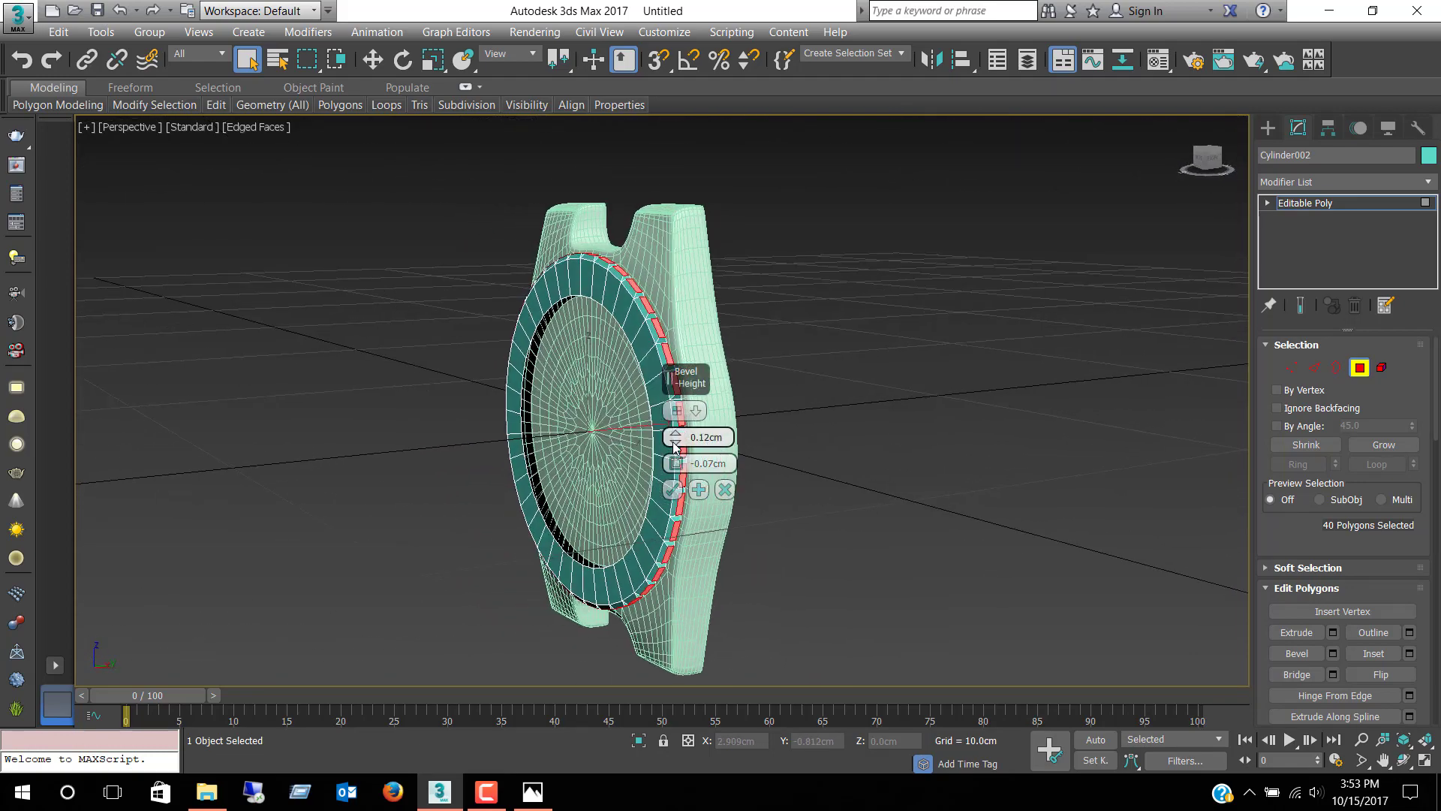
drag(675, 436, 675, 430)
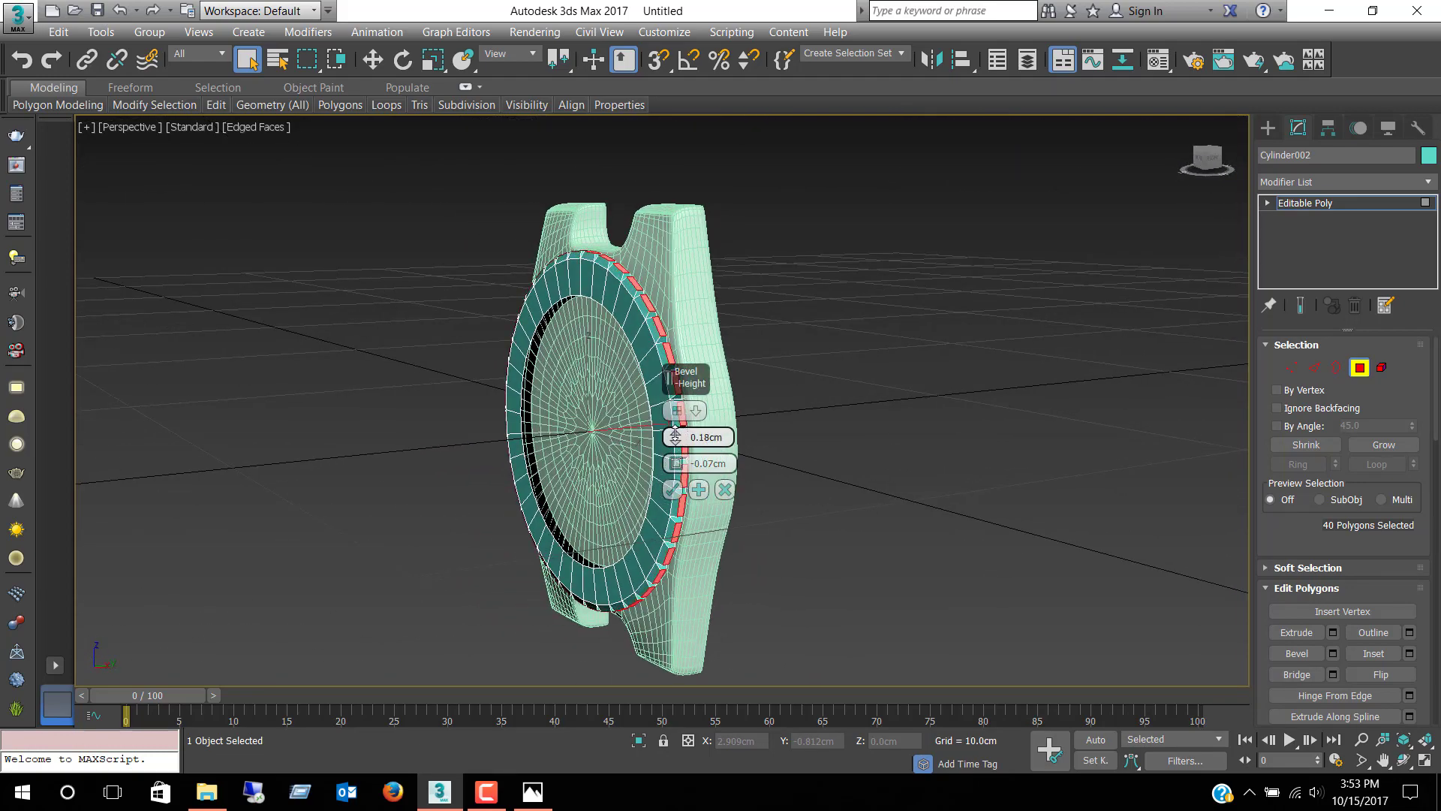
alt+middle_drag(498, 399, 592, 373)
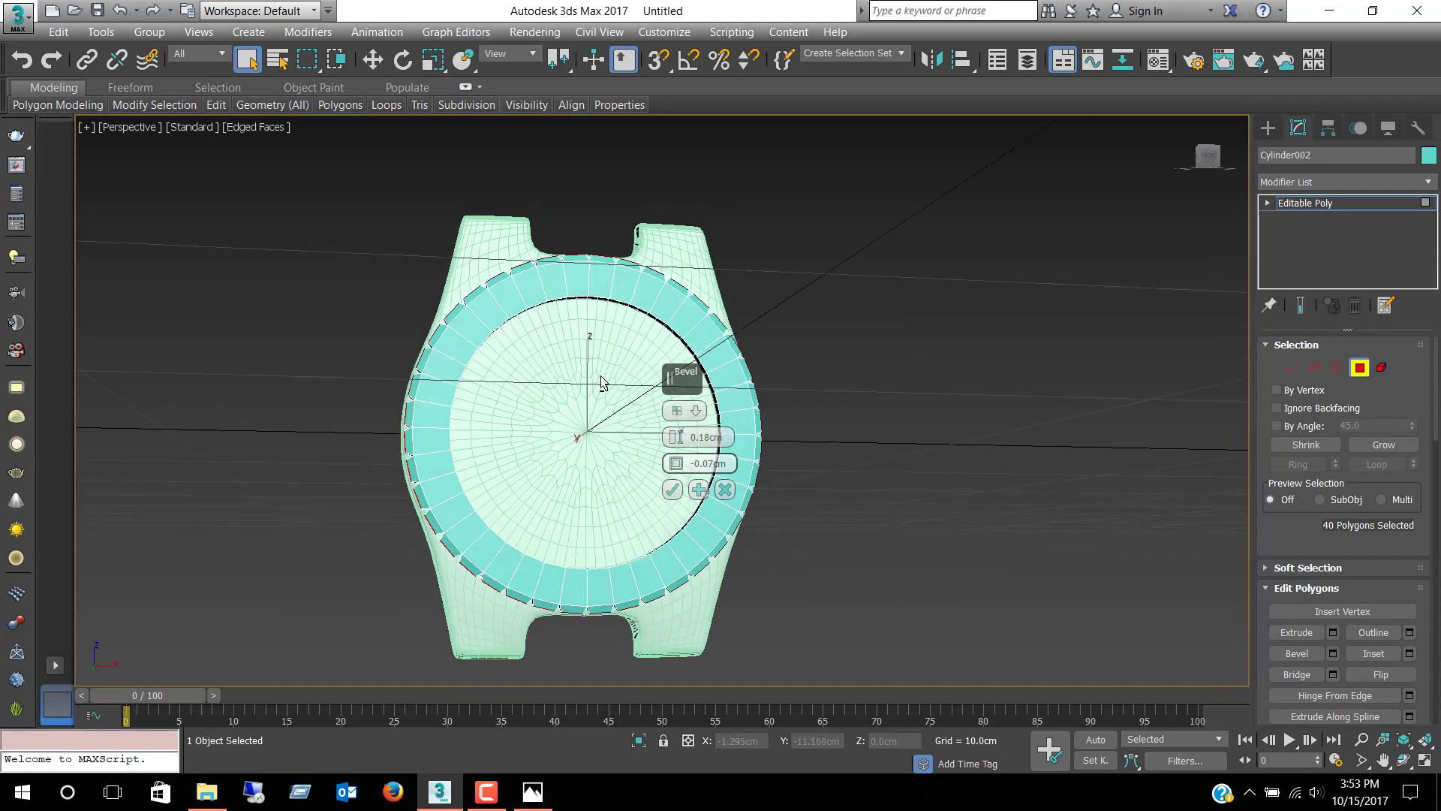
click(672, 489)
mouse_move(637, 410)
alt+middle_down()
mouse_move(604, 449)
mouse_move(604, 432)
alt+middle_up()
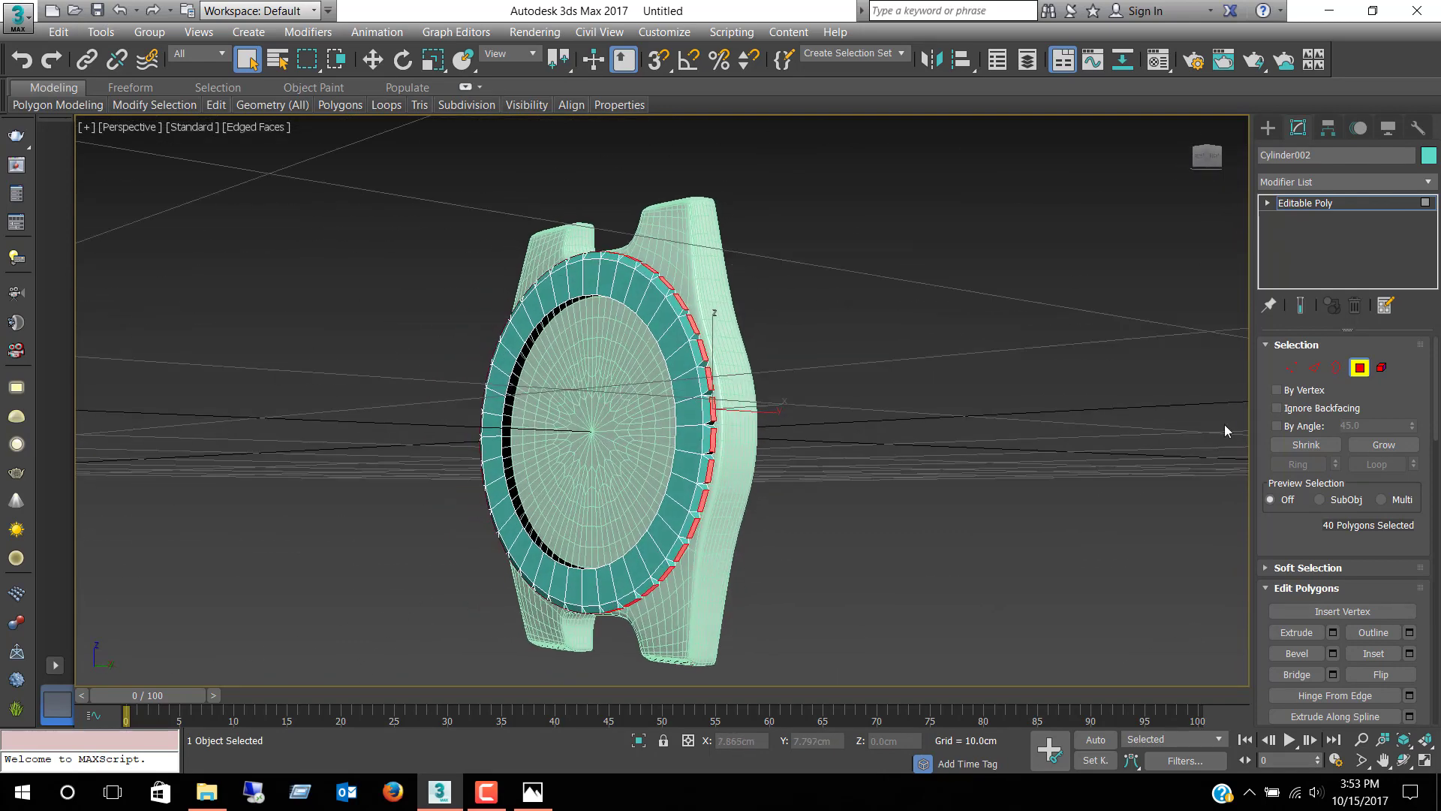
Step: Select the bezel's two open border rings and bridge the gap between them
click(1334, 368)
click(613, 408)
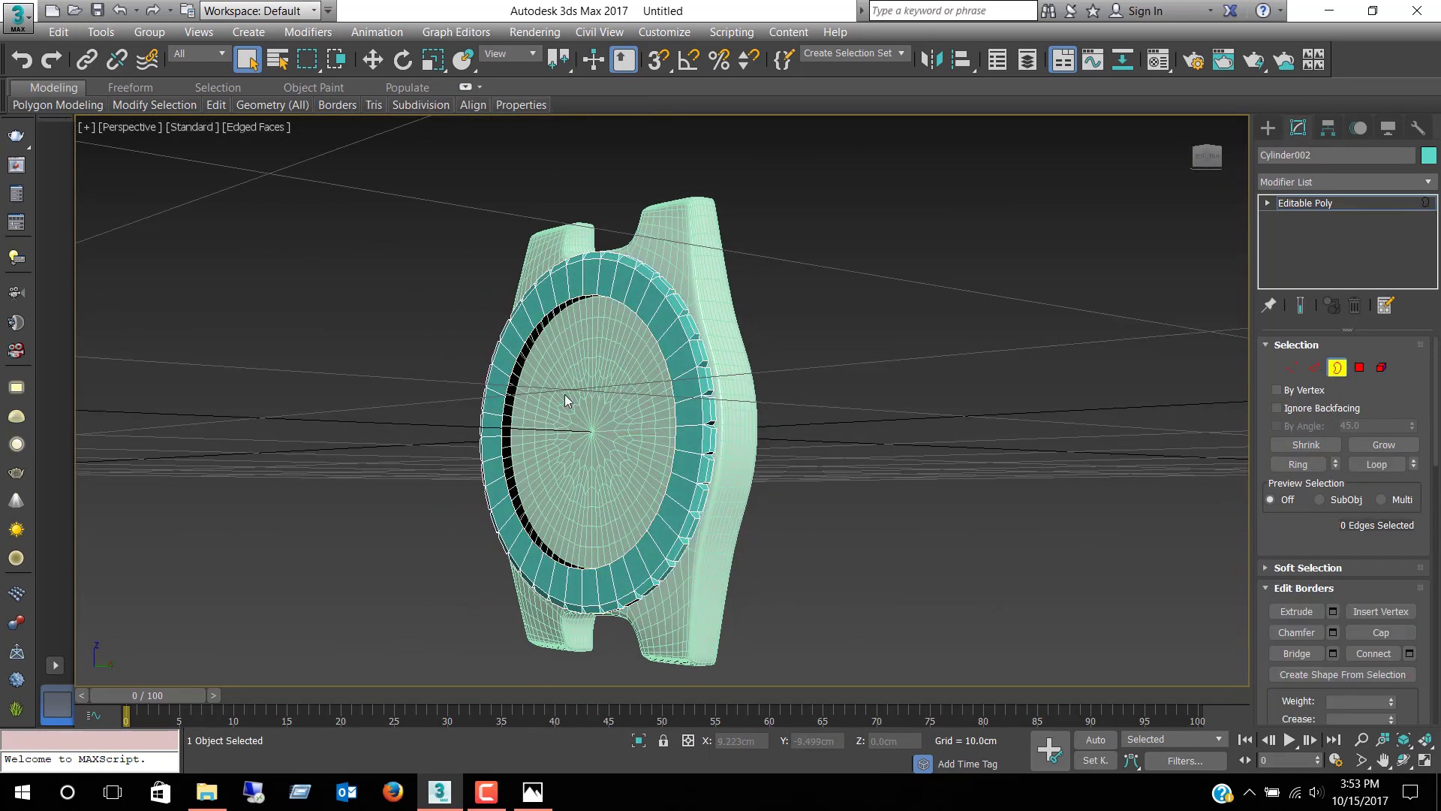
drag(502, 425, 509, 420)
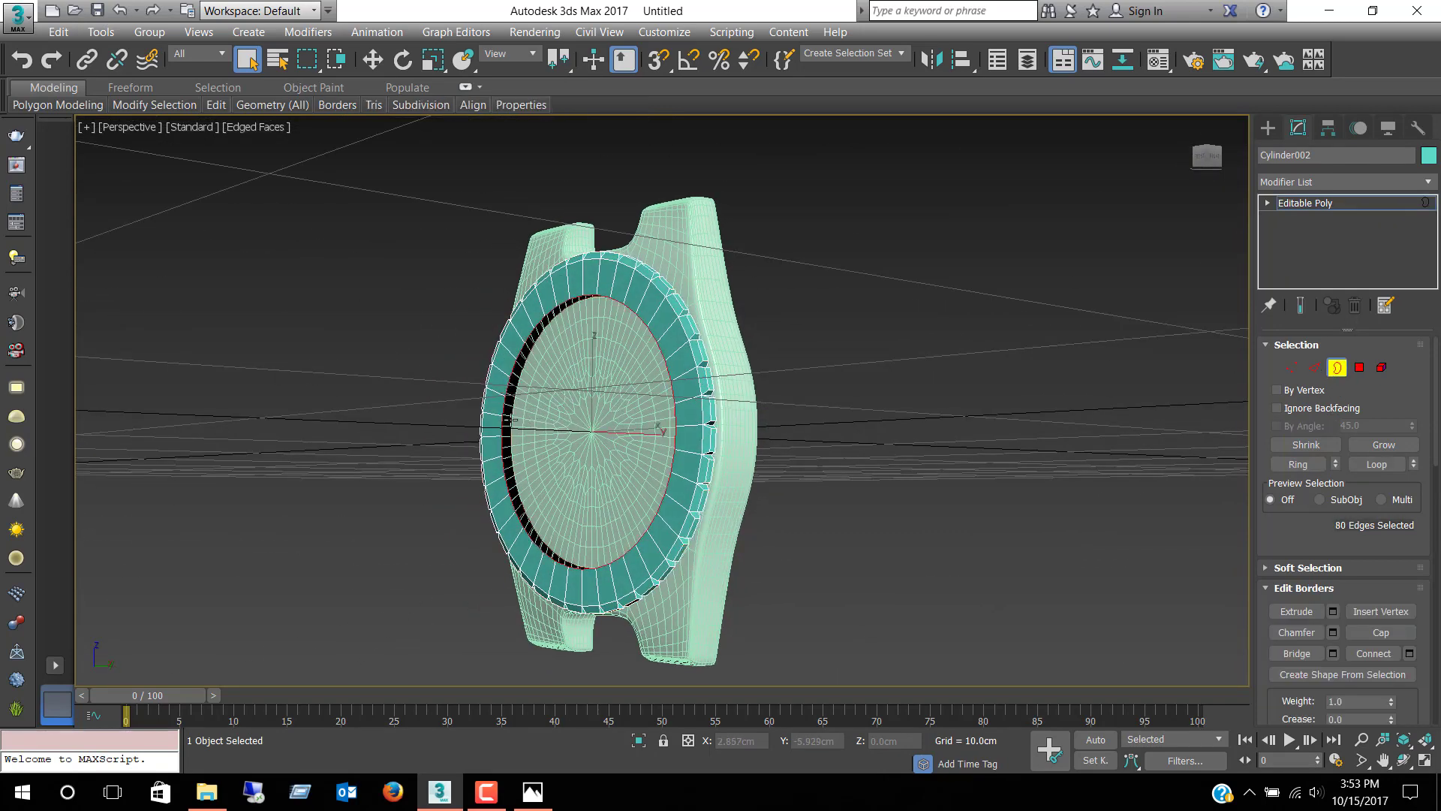
right_click(565, 421)
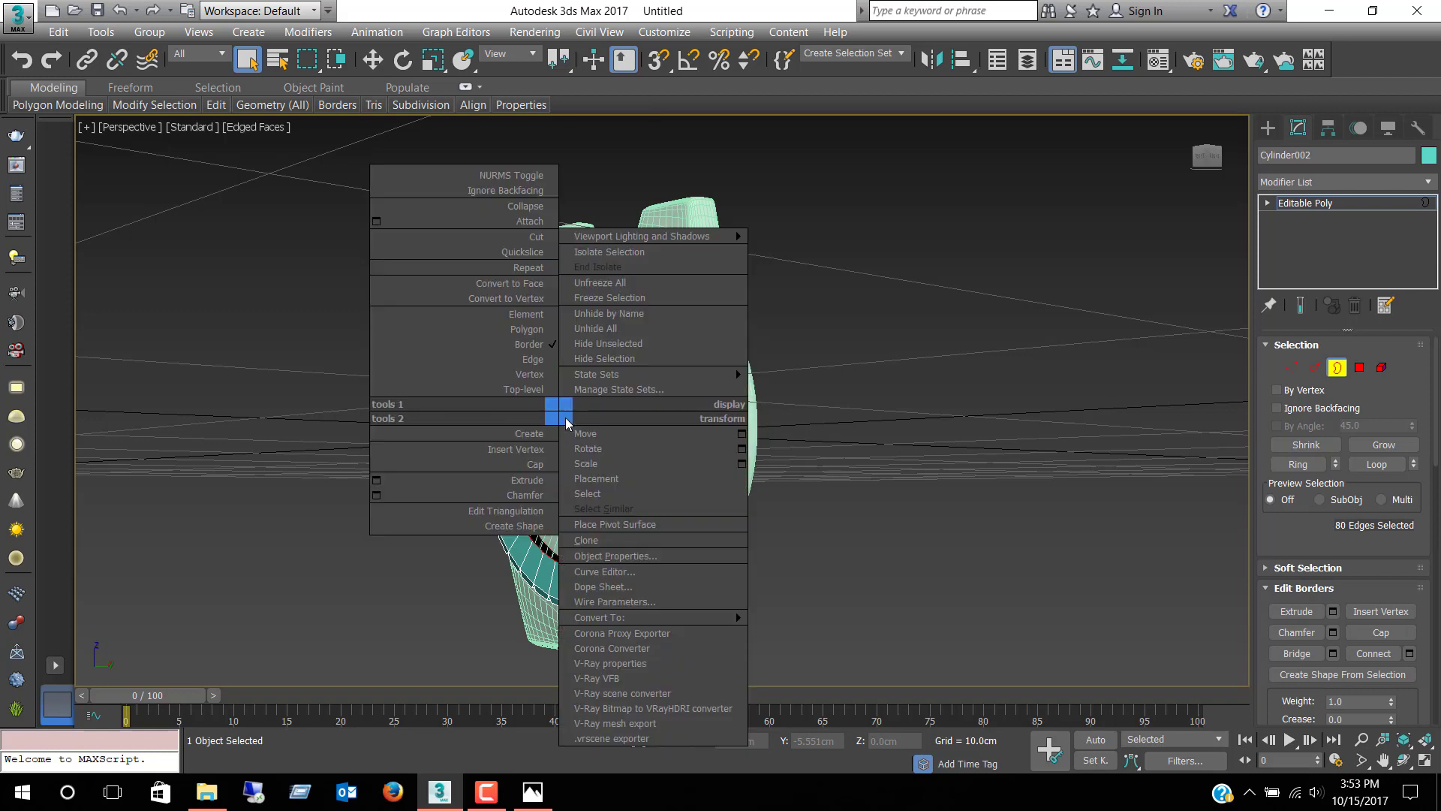
click(1278, 536)
scroll(1283, 555, down, 1)
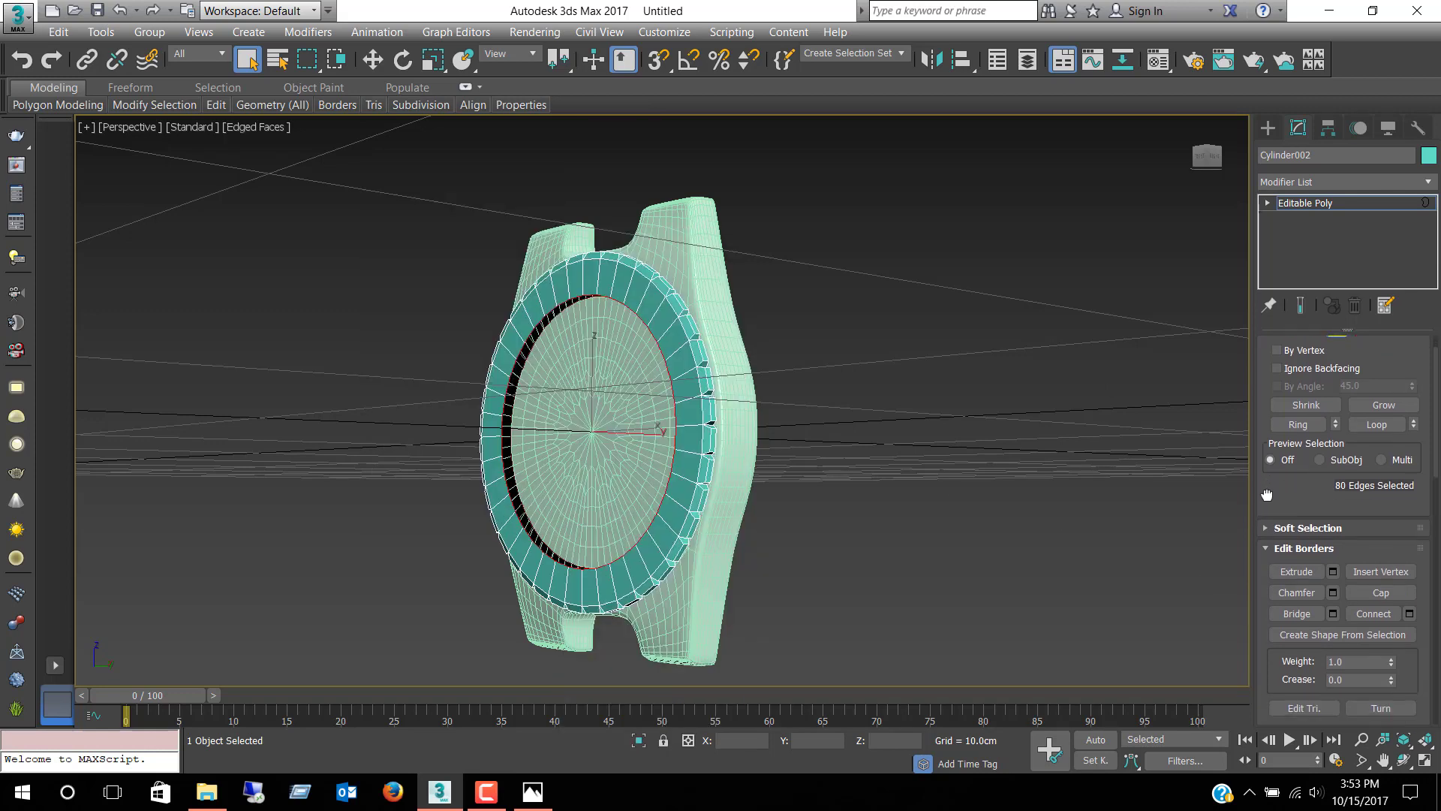
click(1306, 614)
mouse_move(856, 438)
alt+middle_down()
mouse_move(931, 389)
mouse_move(921, 331)
alt+middle_up()
scroll(836, 367, up, 3)
middle_drag(782, 389, 927, 369)
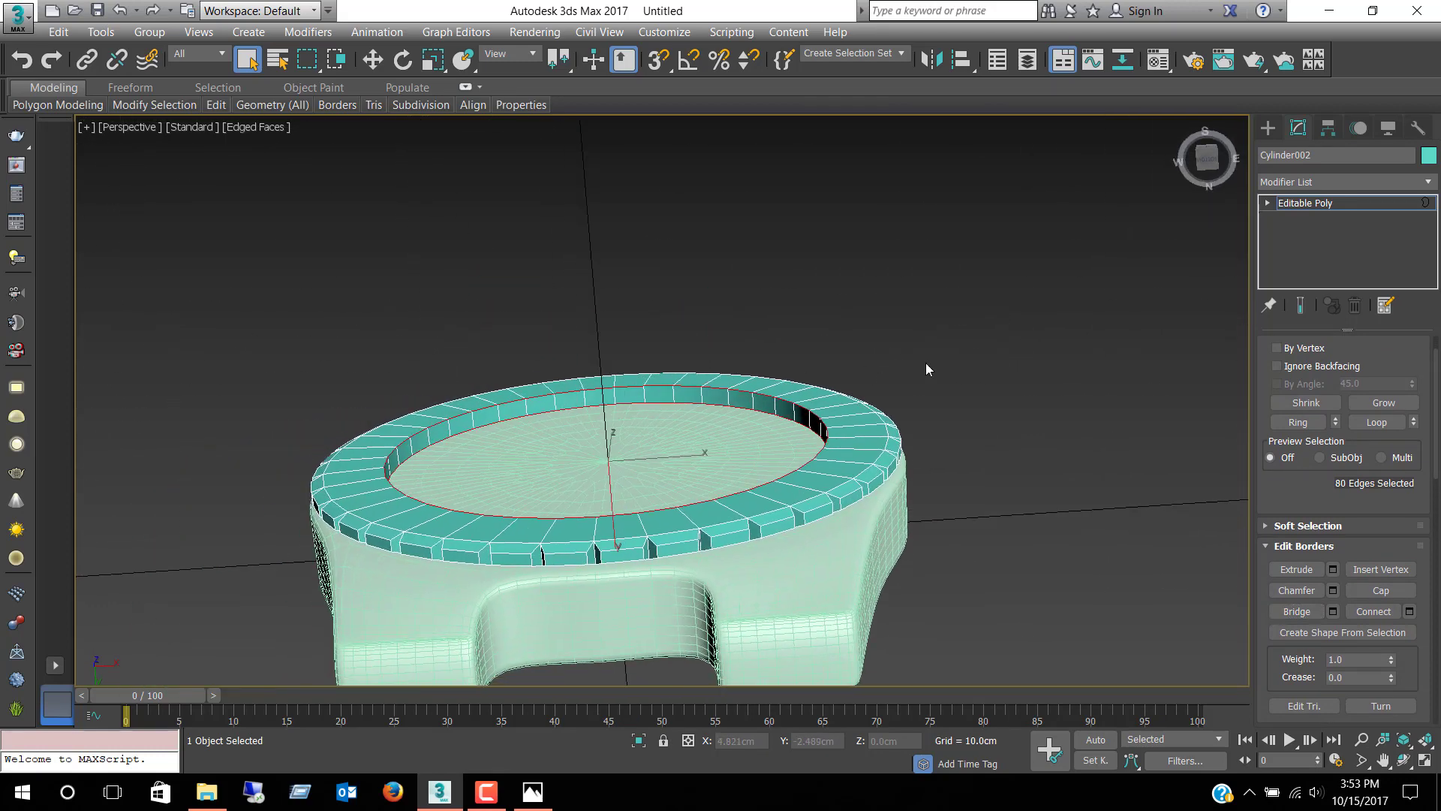
Step: Select the inner rim's edge loop and move it along Y
click(928, 335)
key(2)
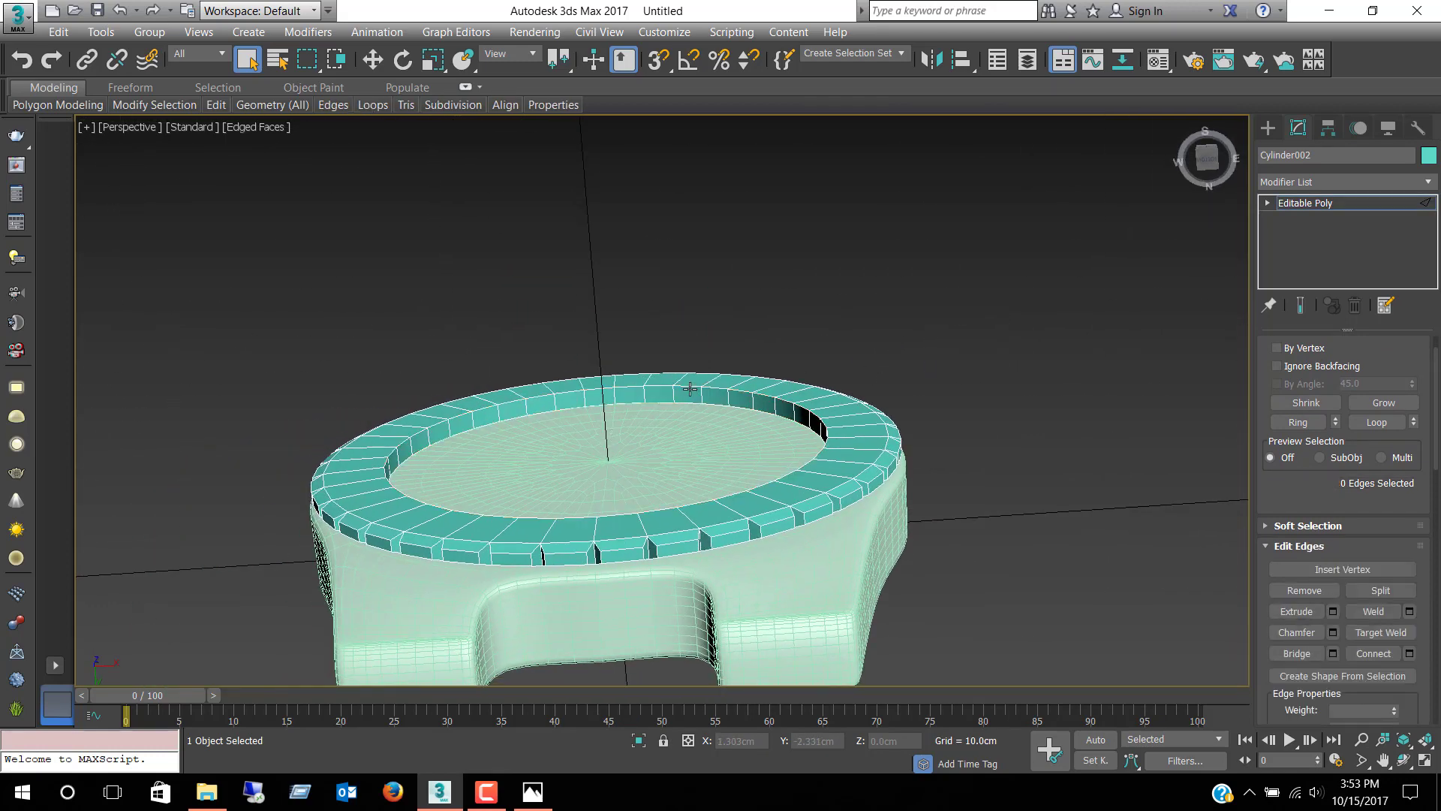
click(1377, 422)
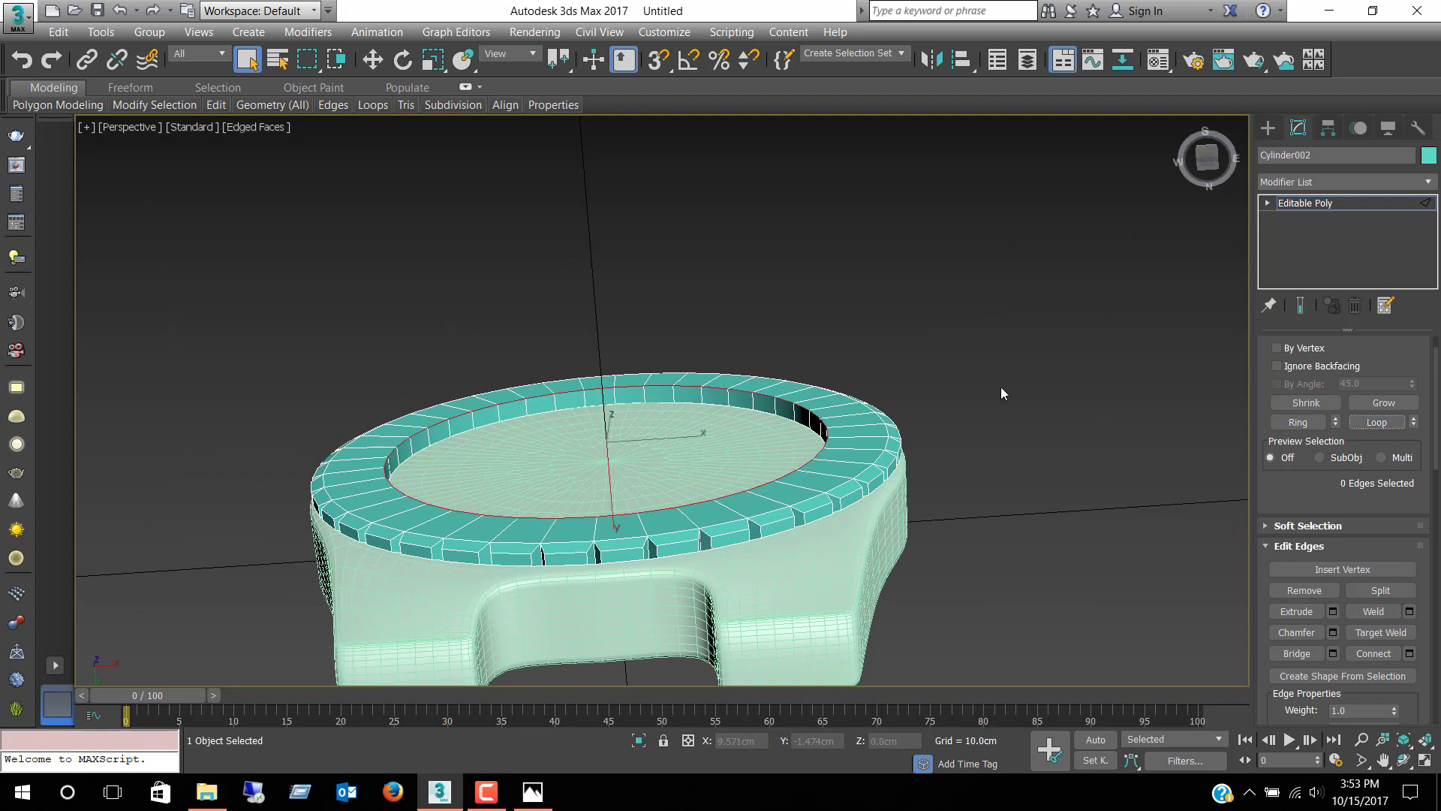
key(w)
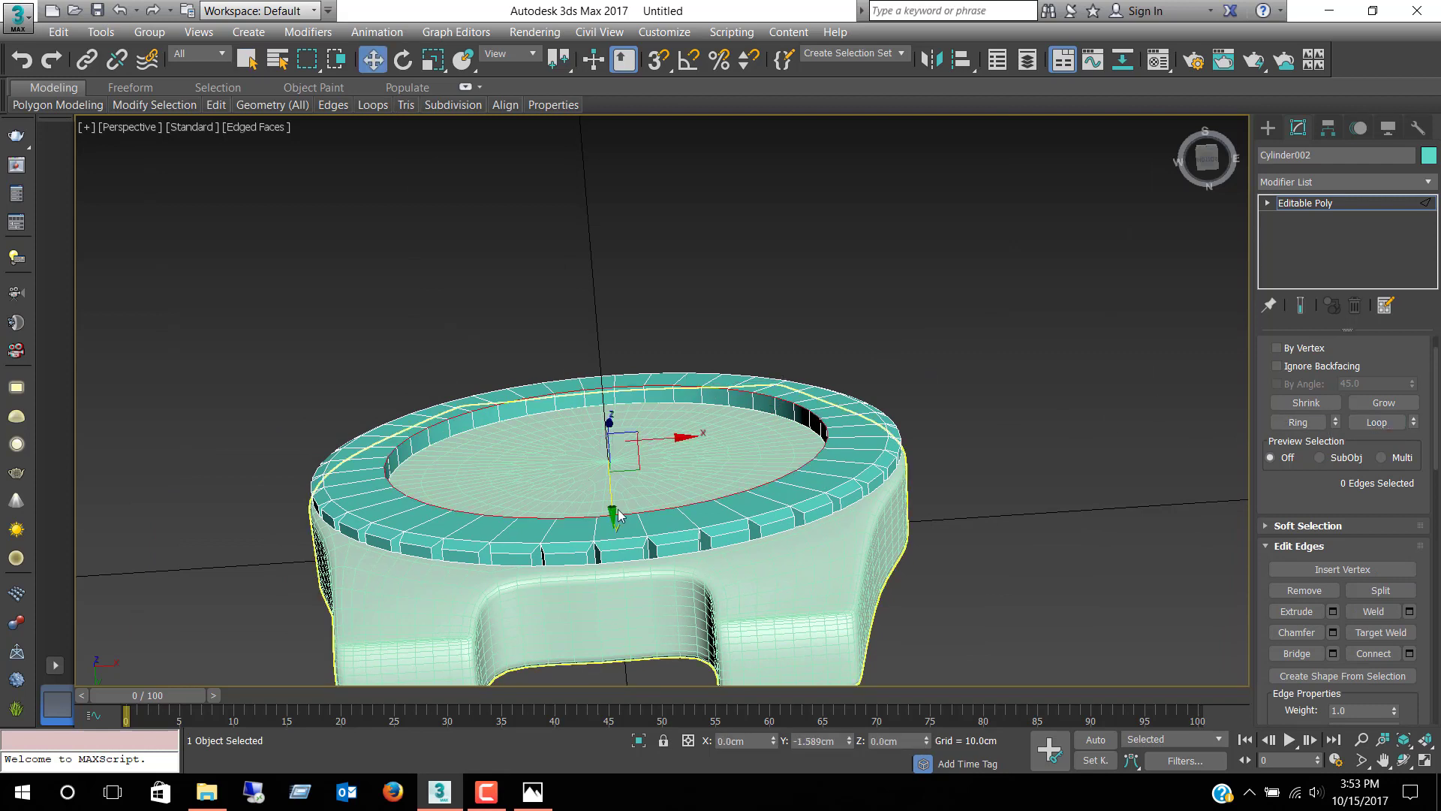
drag(611, 511, 596, 497)
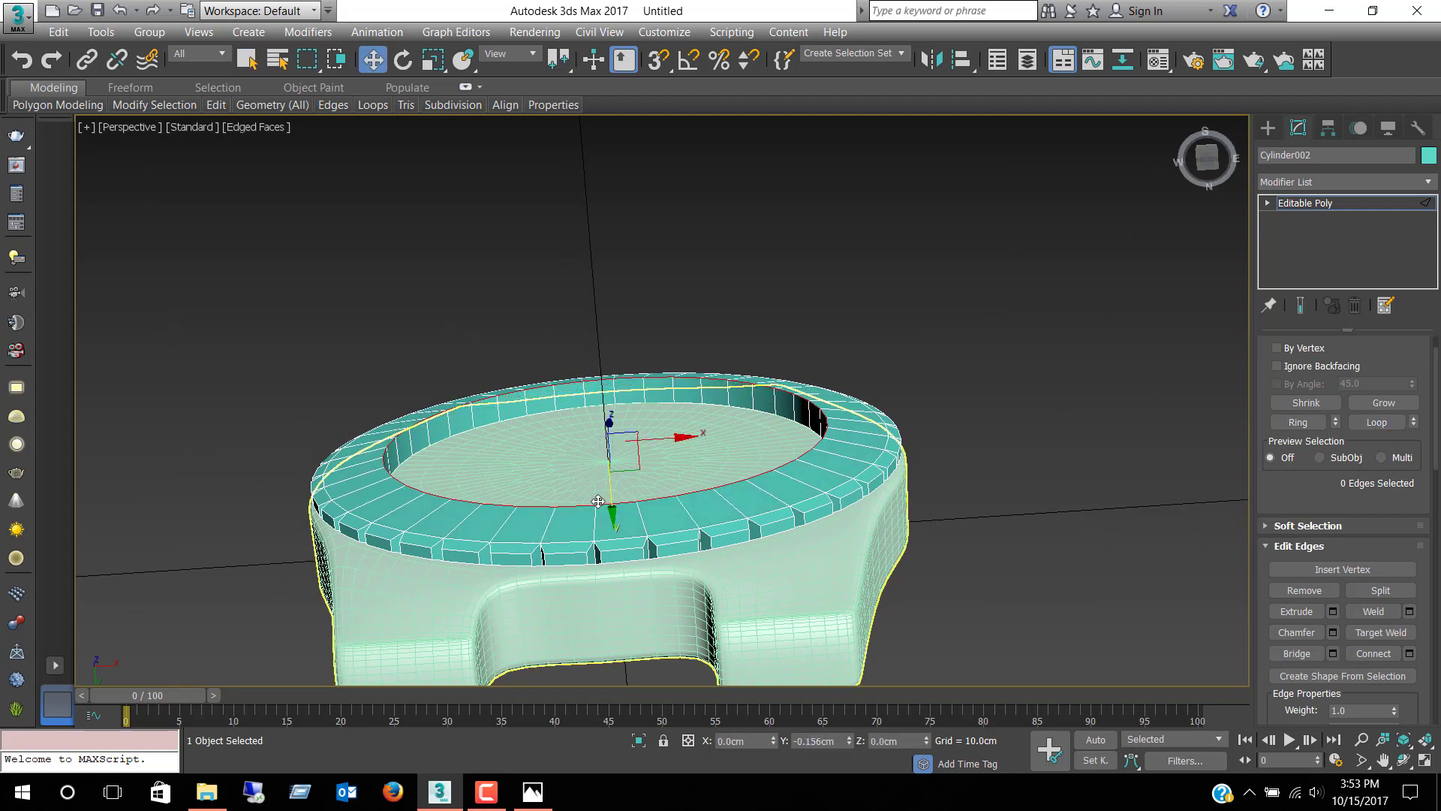
alt+middle_drag(666, 441, 791, 452)
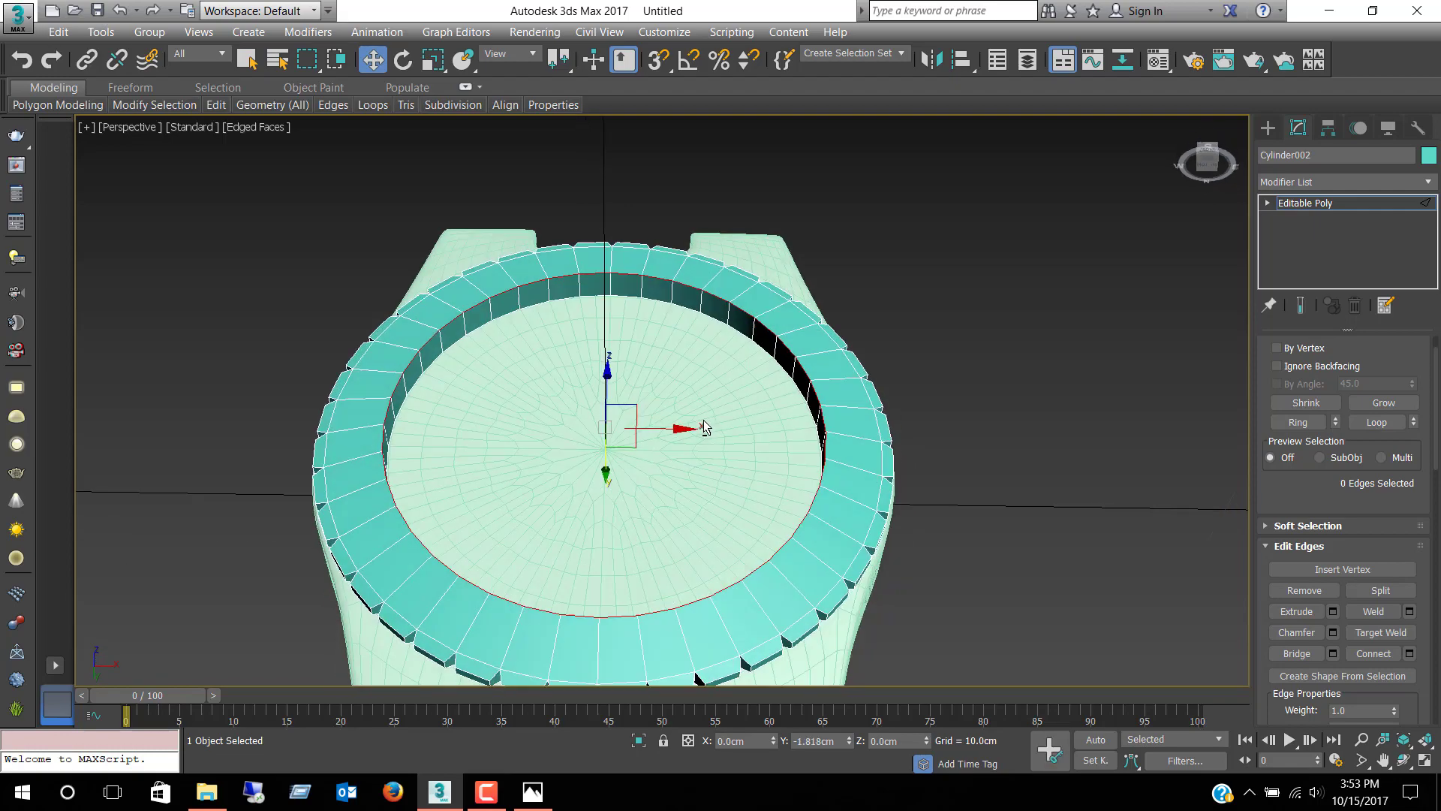
scroll(791, 454, down, 3)
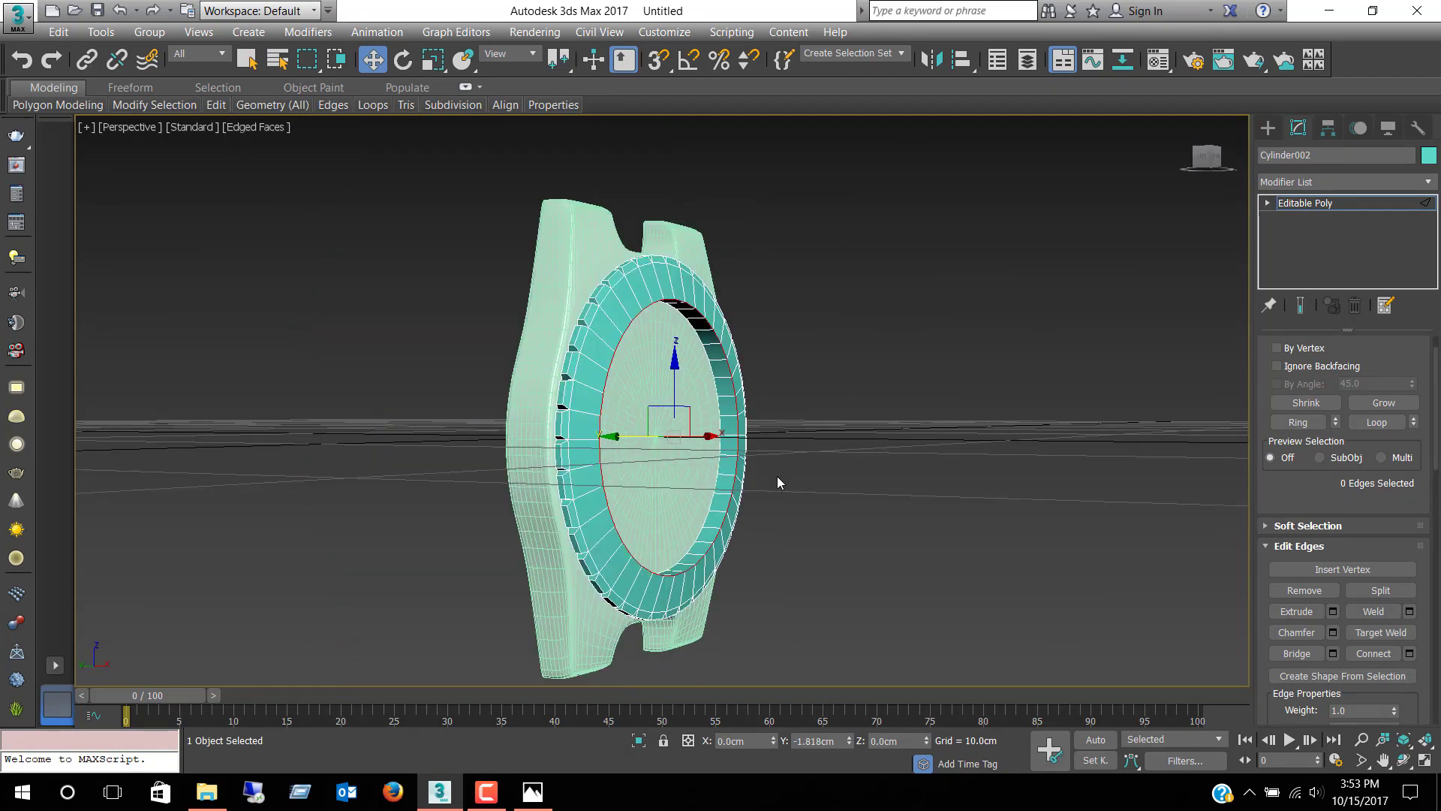